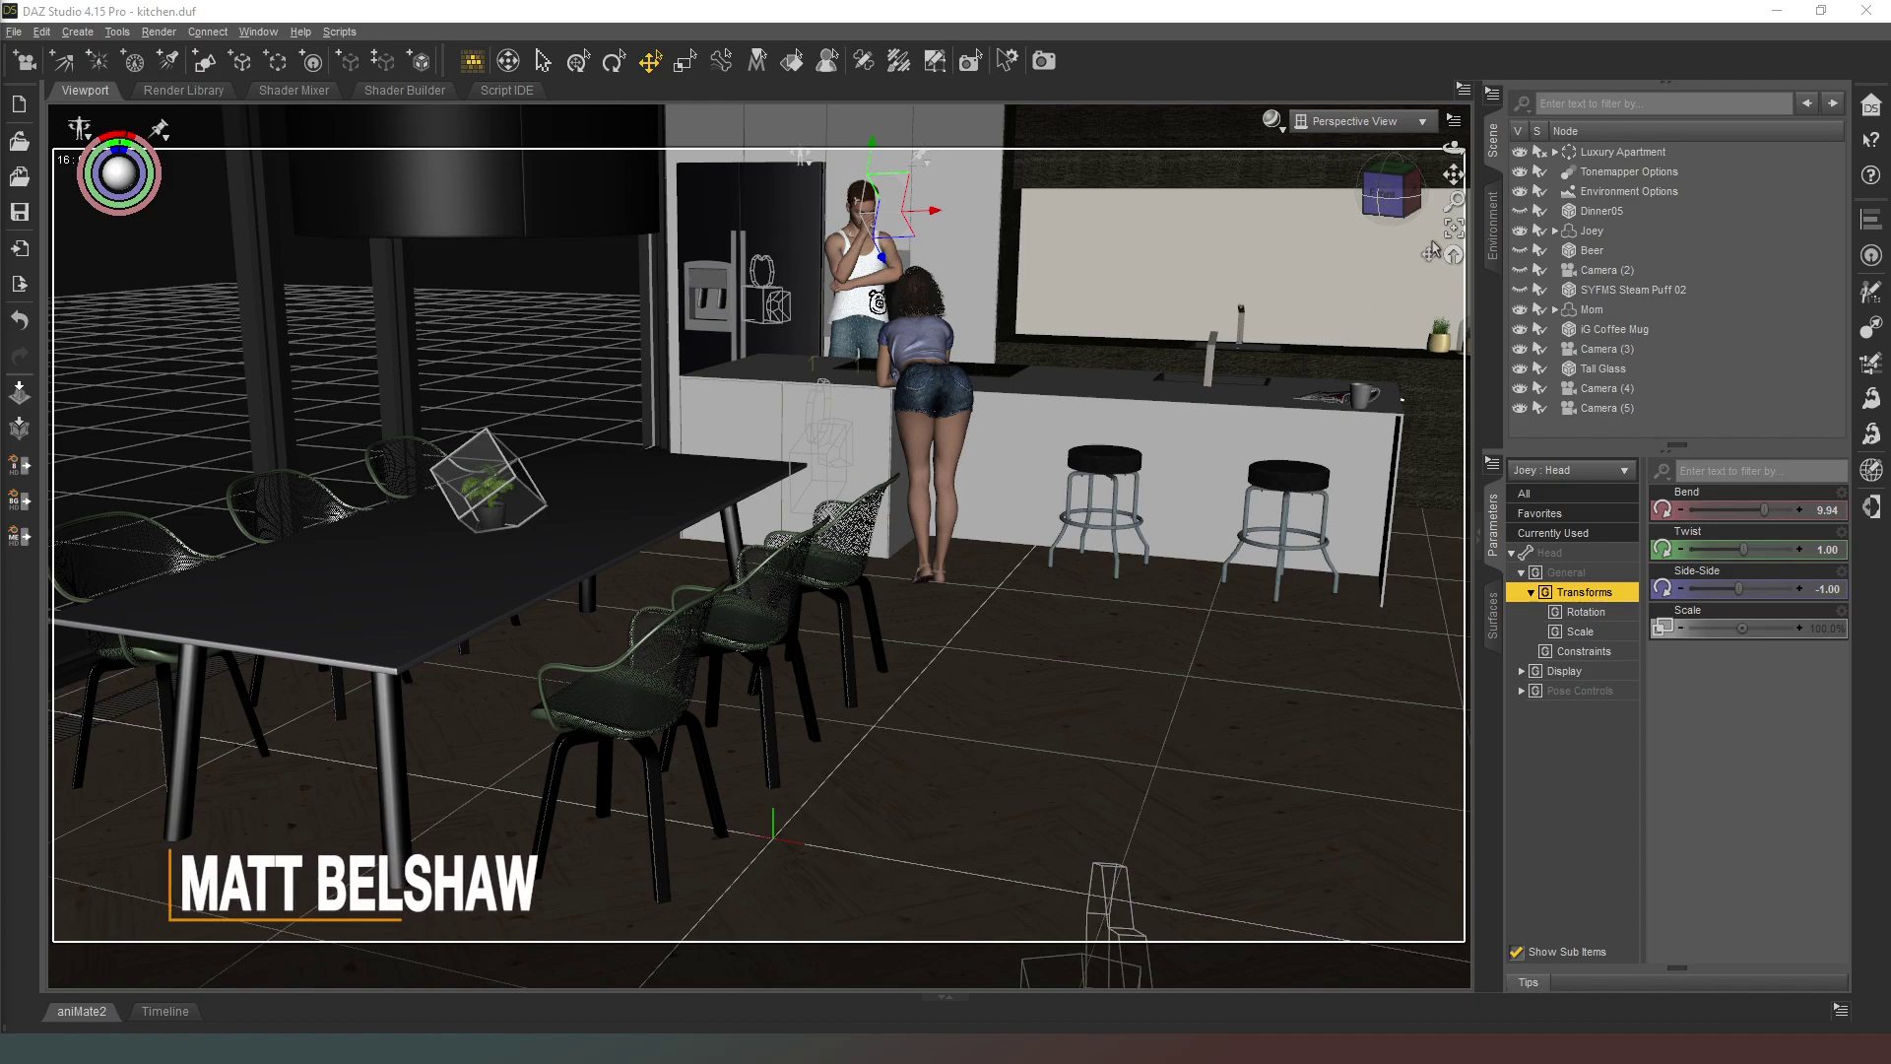
# - Hide the Joey figure standing behind the kitchen island
pyautogui.moveTo(1395, 193); pyautogui.dragTo(1393, 193)
pyautogui.scroll(5, 1394, 192)
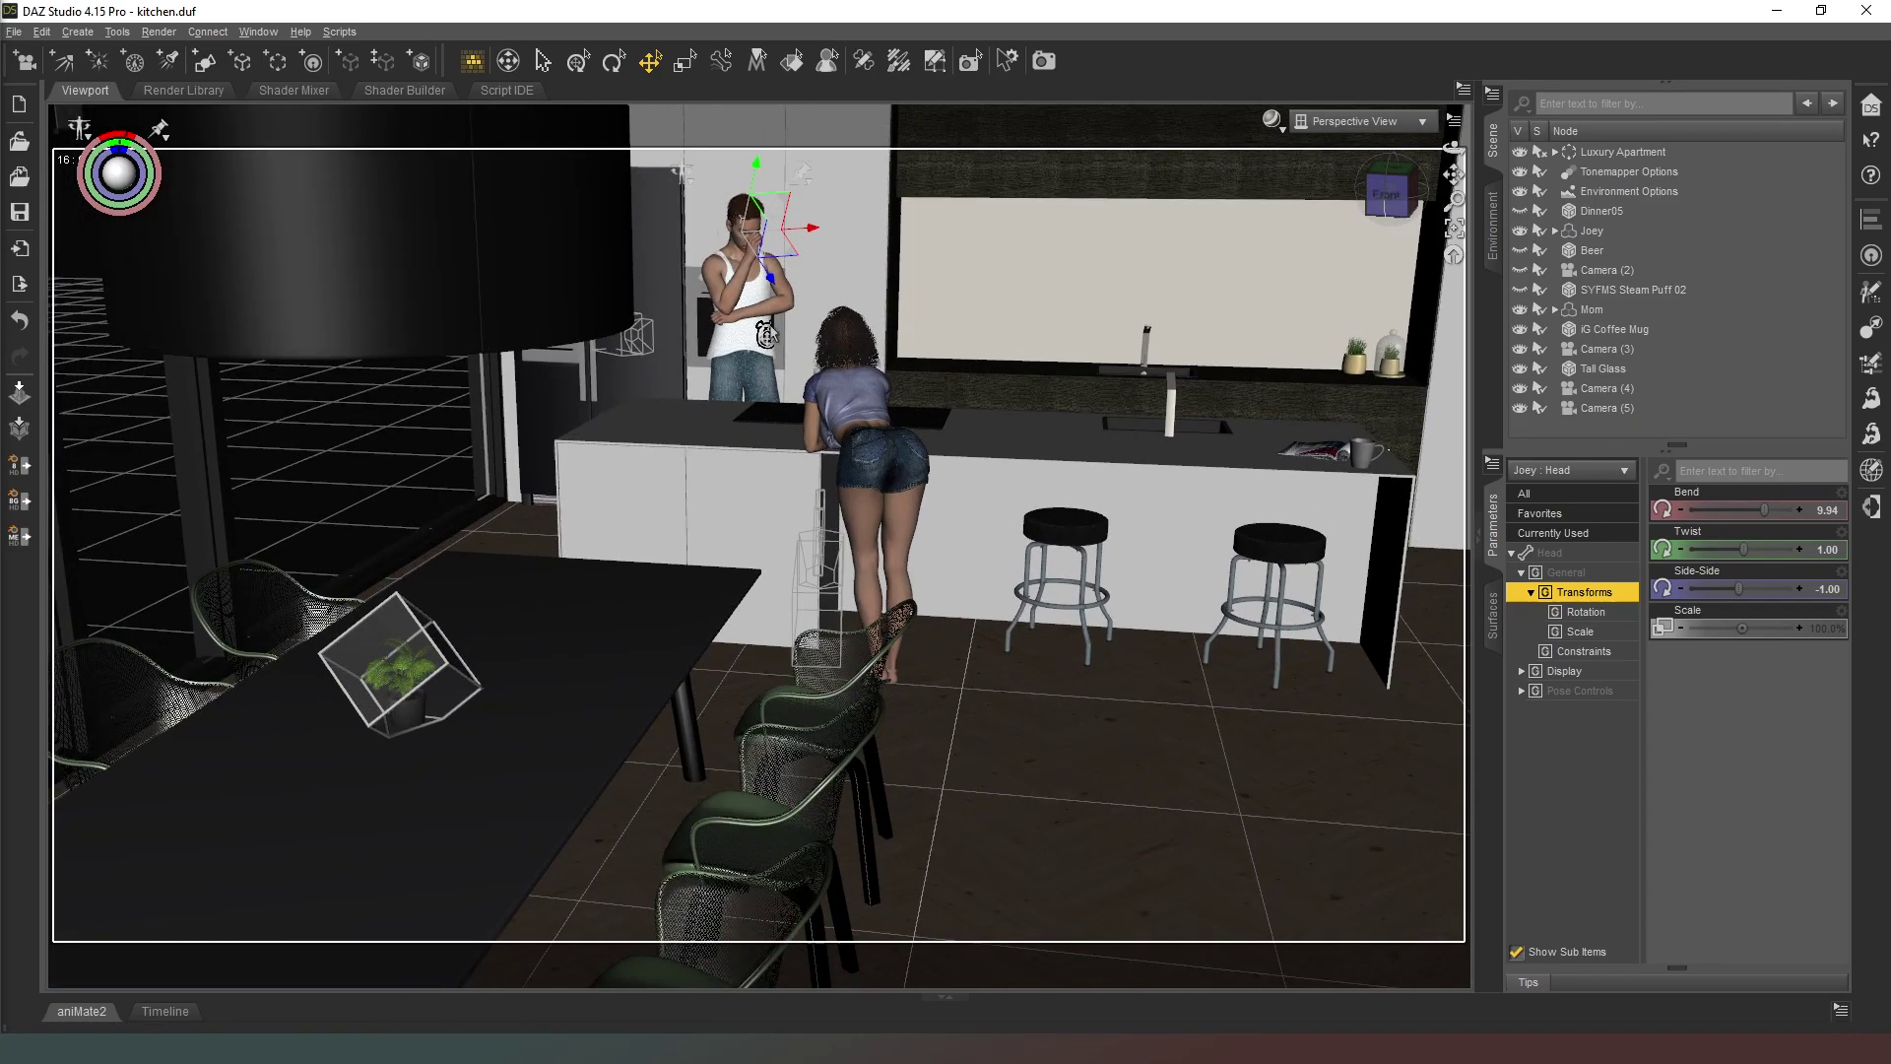
pyautogui.scroll(5, 1389, 197)
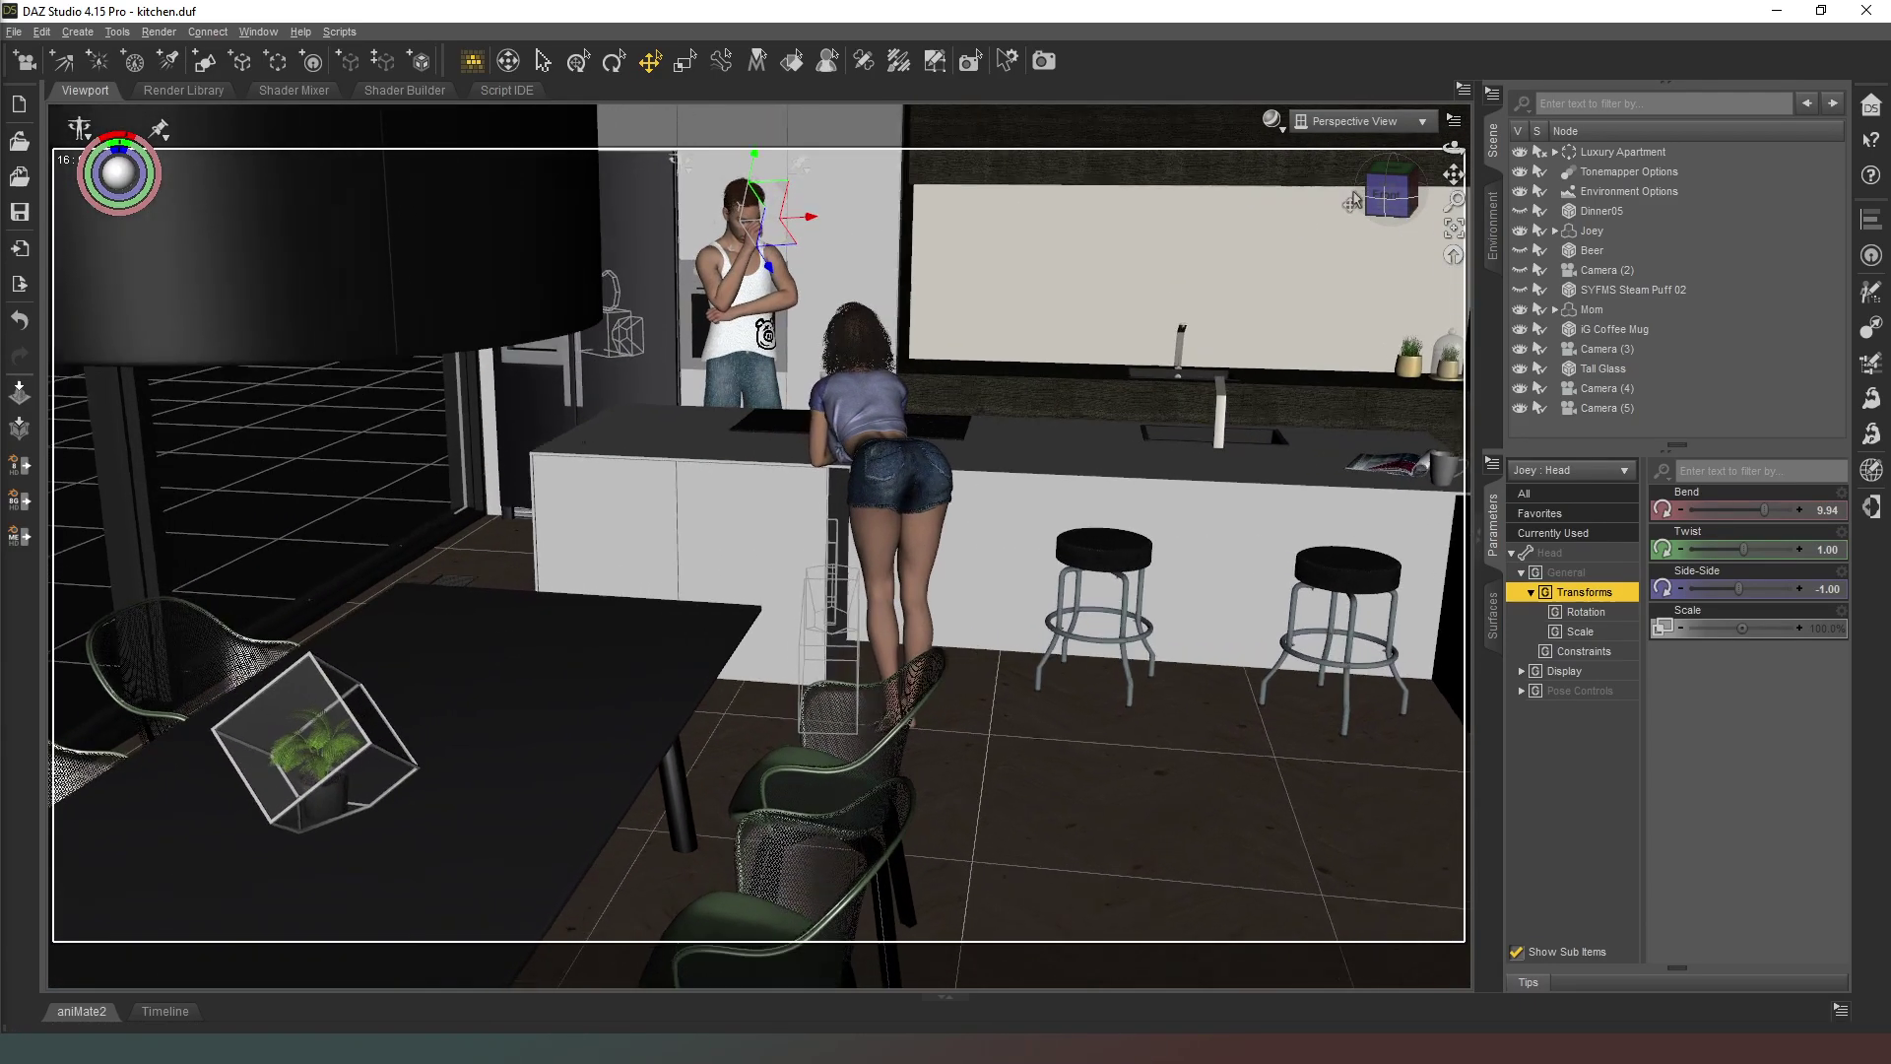
pyautogui.scroll(6, 1389, 197)
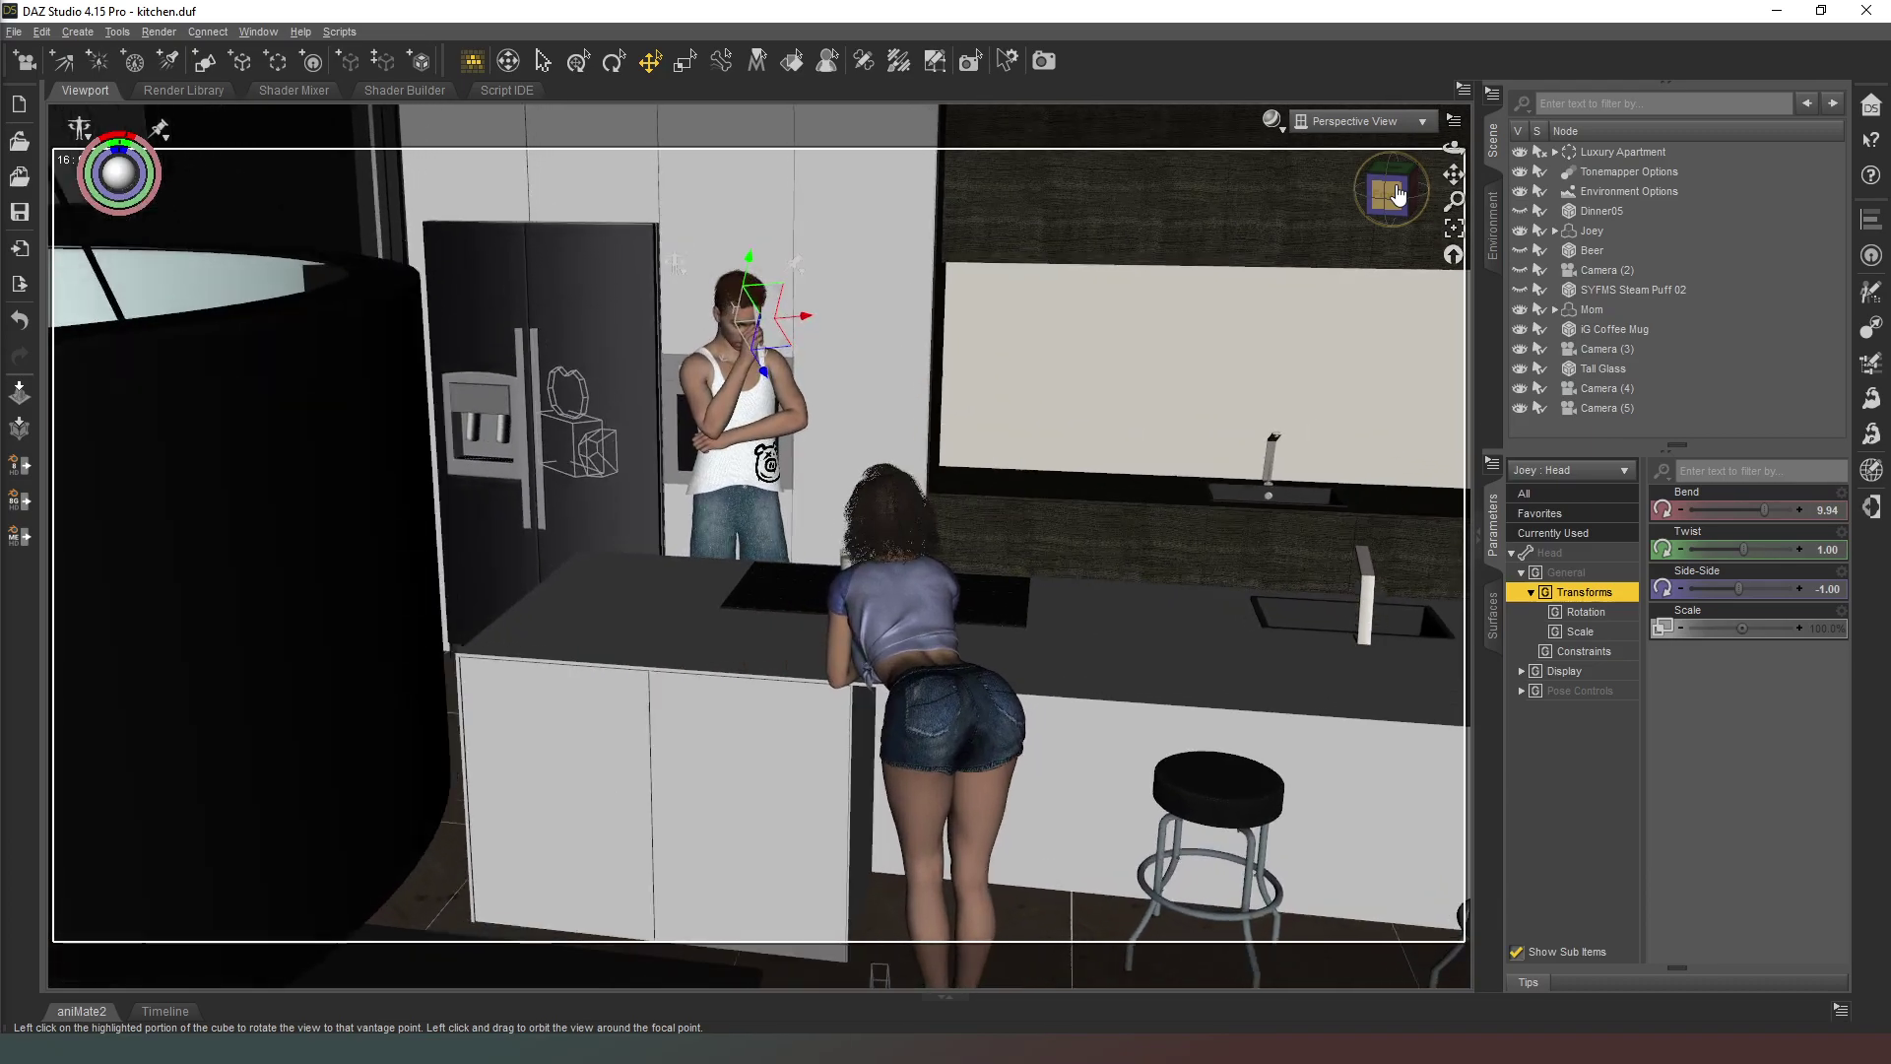
pyautogui.scroll(4, 1398, 195)
pyautogui.moveTo(1398, 195); pyautogui.dragTo(1448, 195)
pyautogui.click(1397, 194)
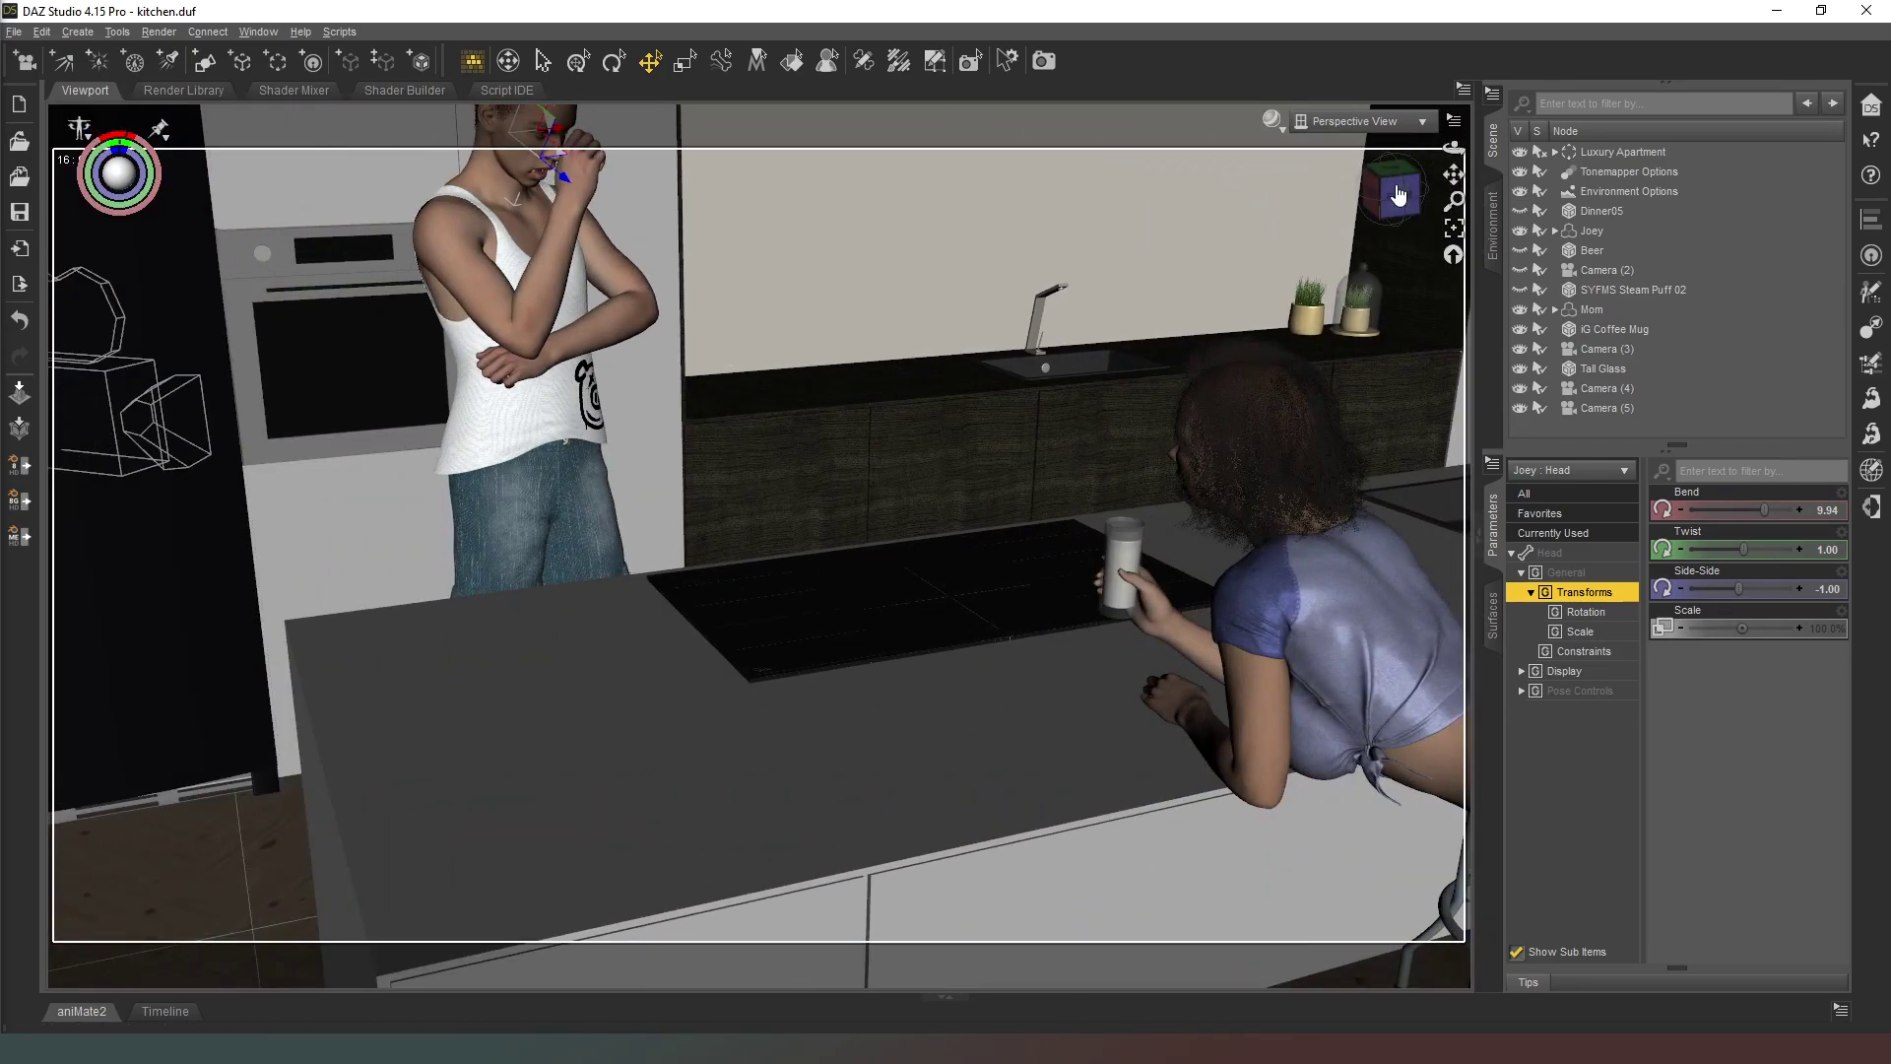
pyautogui.click(1399, 194)
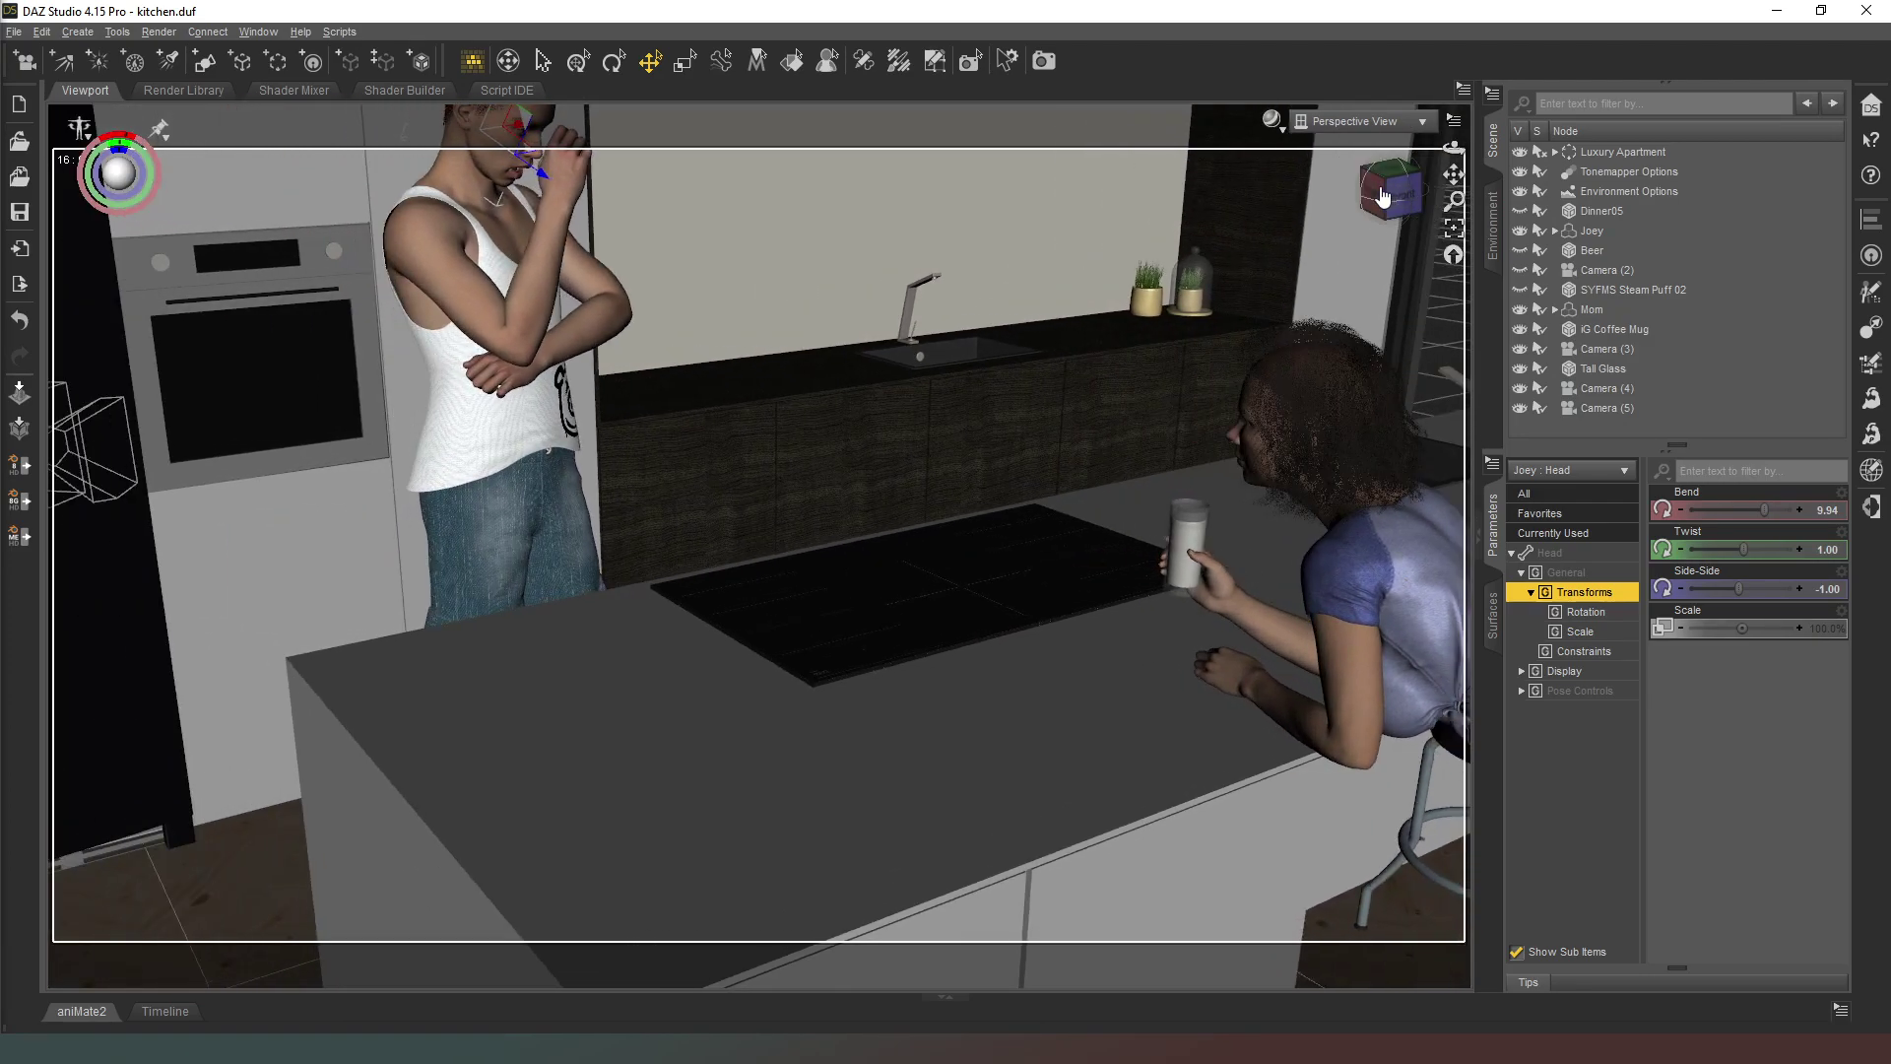
pyautogui.click(1383, 196)
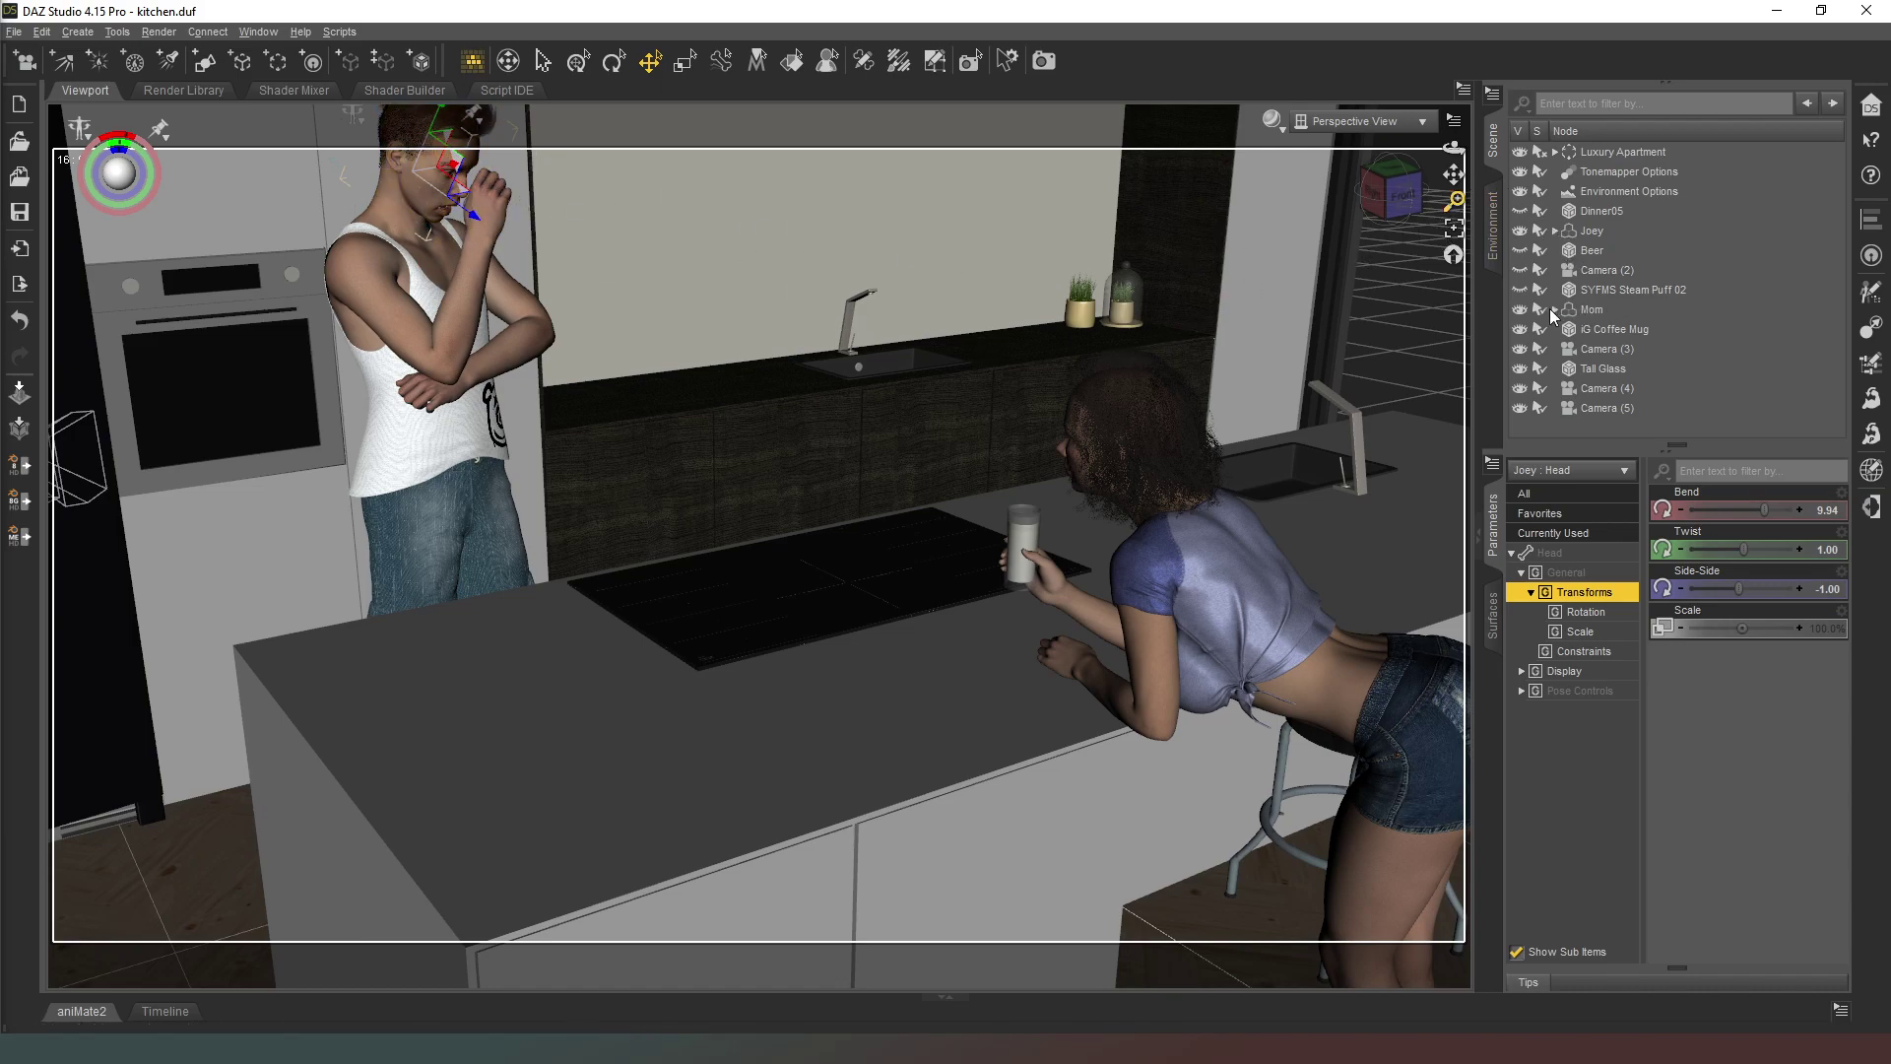
pyautogui.click(1522, 231)
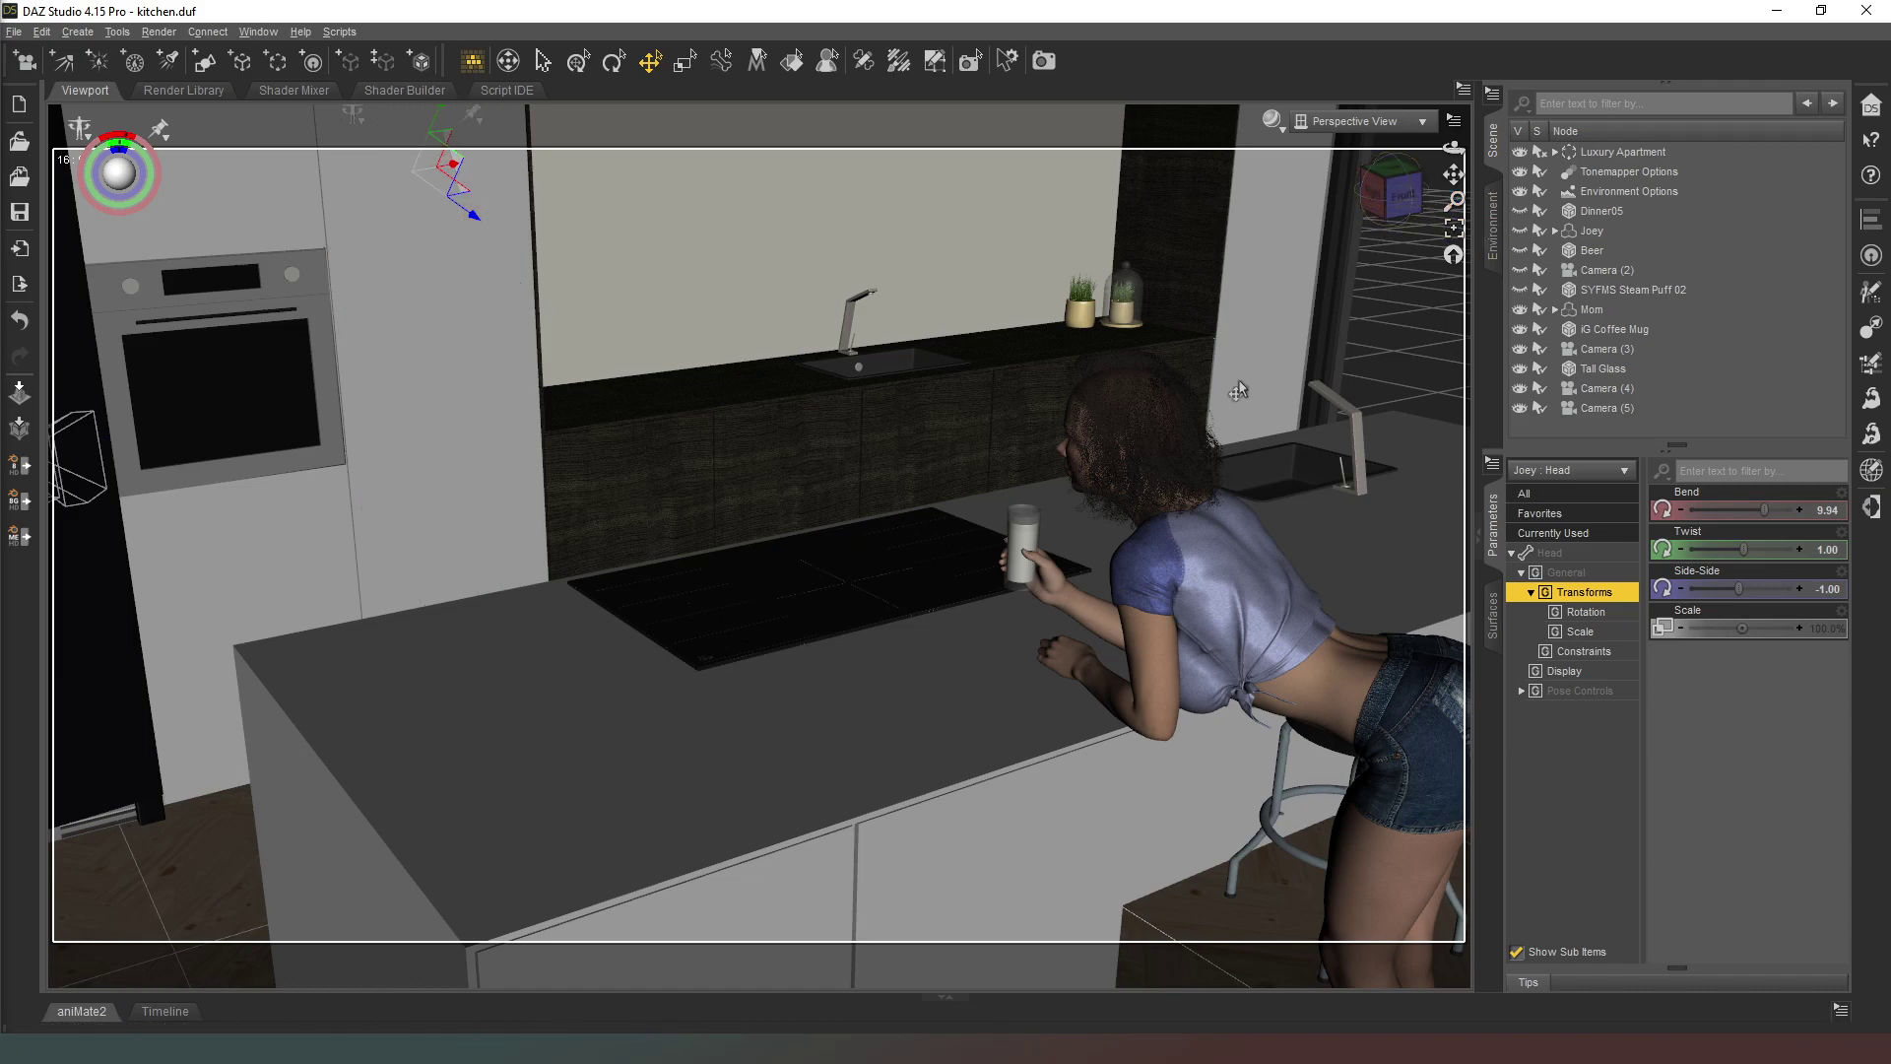
# - Lower the Tall Glass onto the kitchen counter, trying a Y Translate of 89 and settling on 91
pyautogui.click(1027, 542)
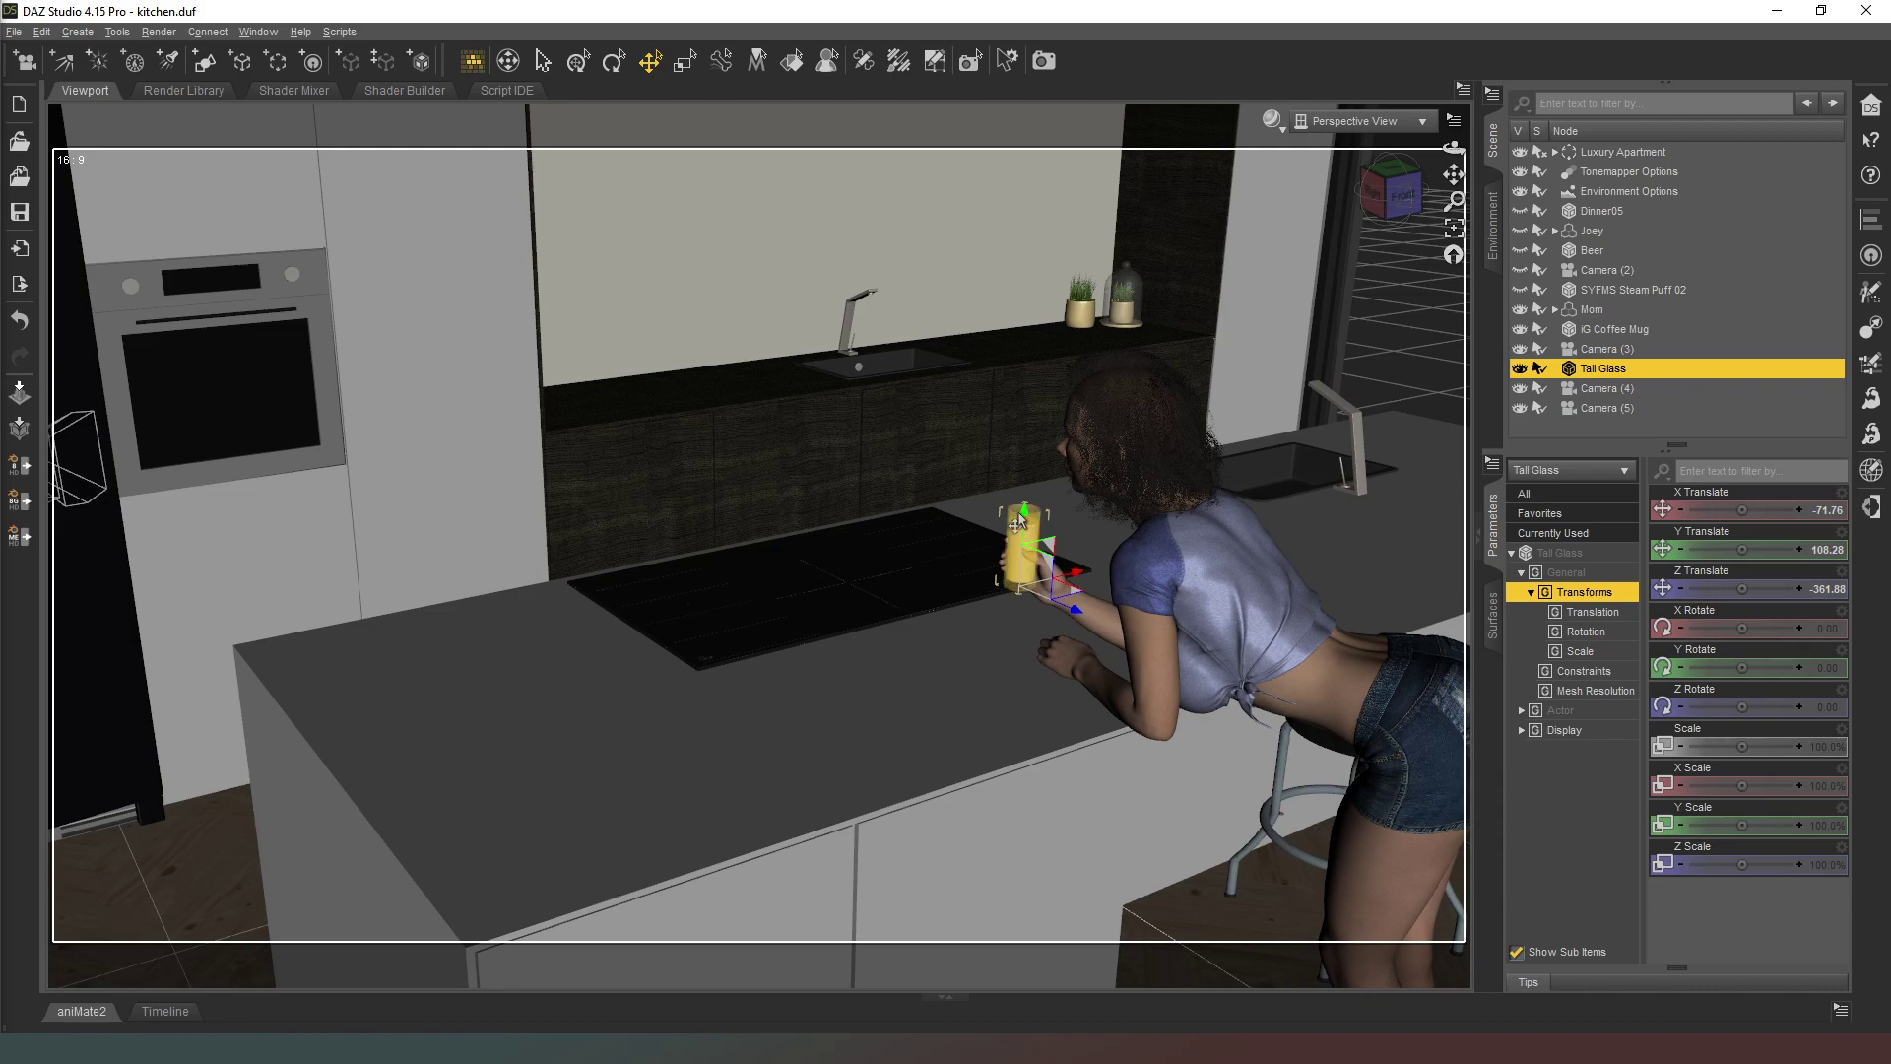
pyautogui.moveTo(1025, 522); pyautogui.dragTo(1017, 609)
pyautogui.scroll(3, 1095, 582)
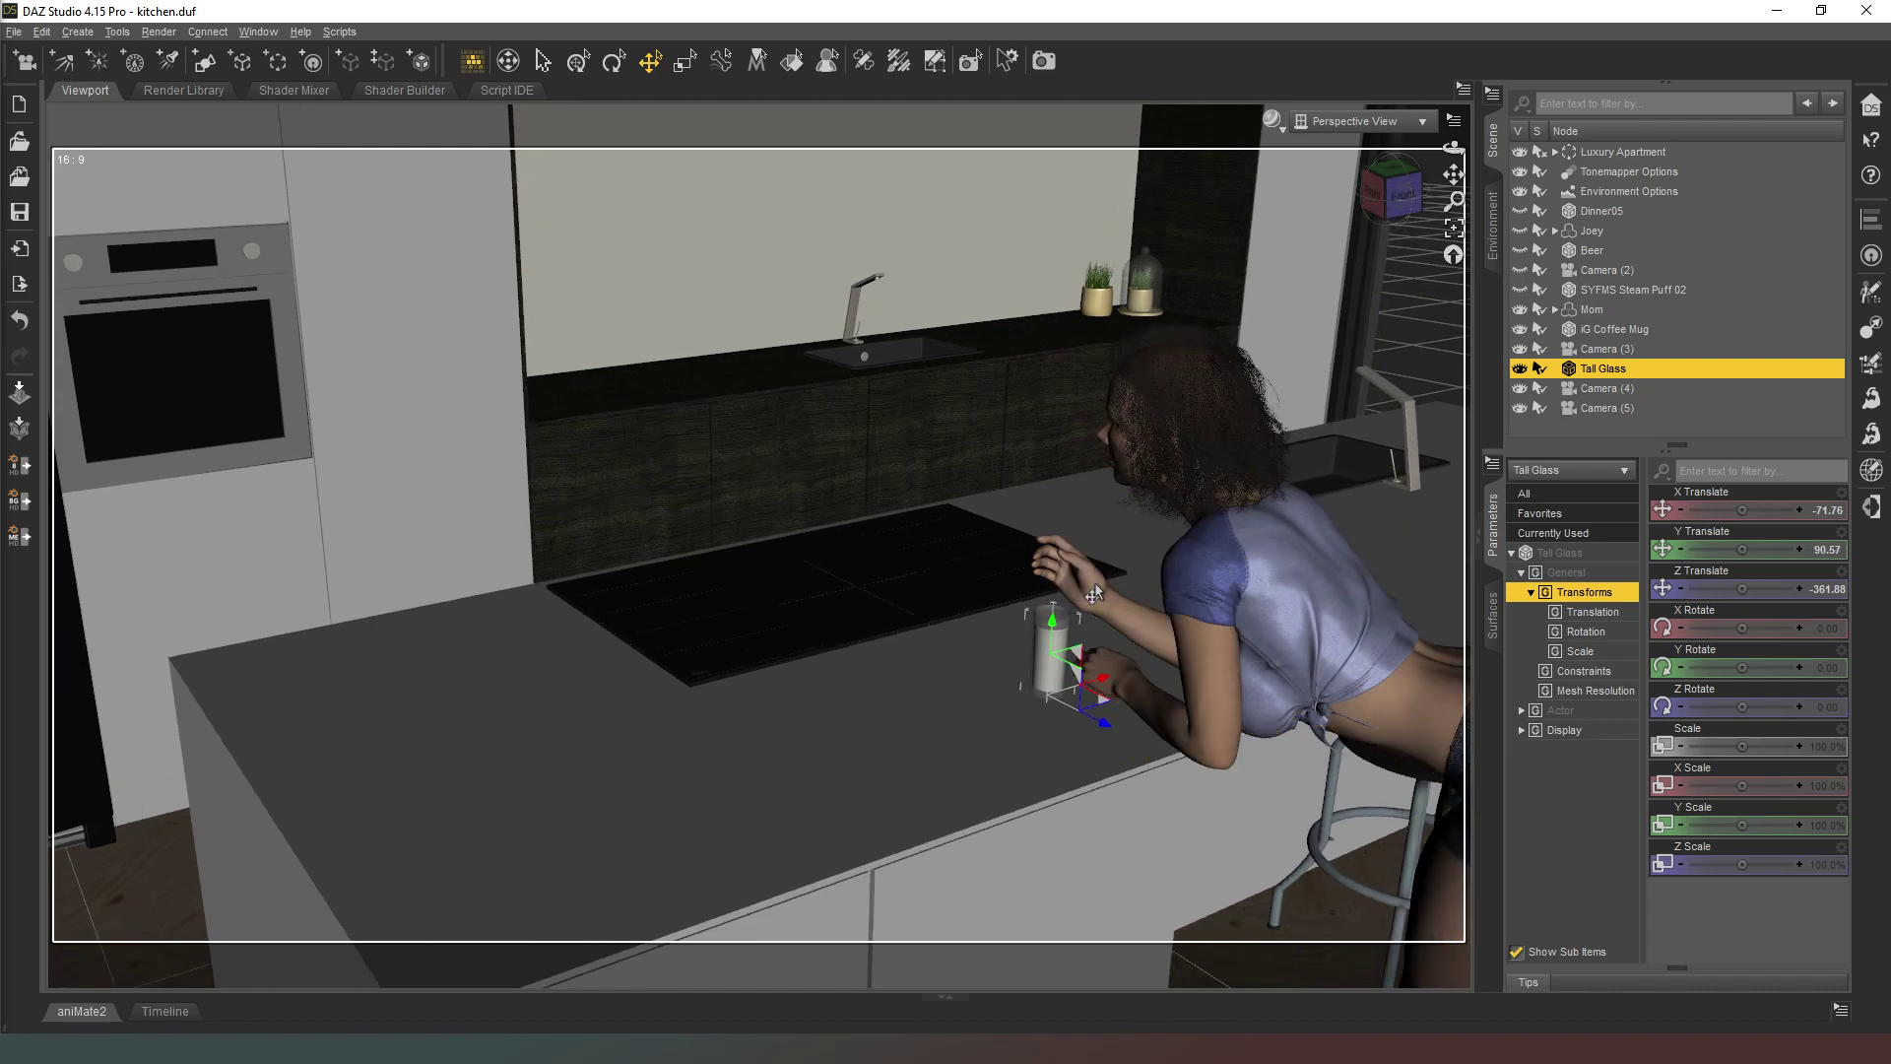
pyautogui.scroll(8, 1150, 563)
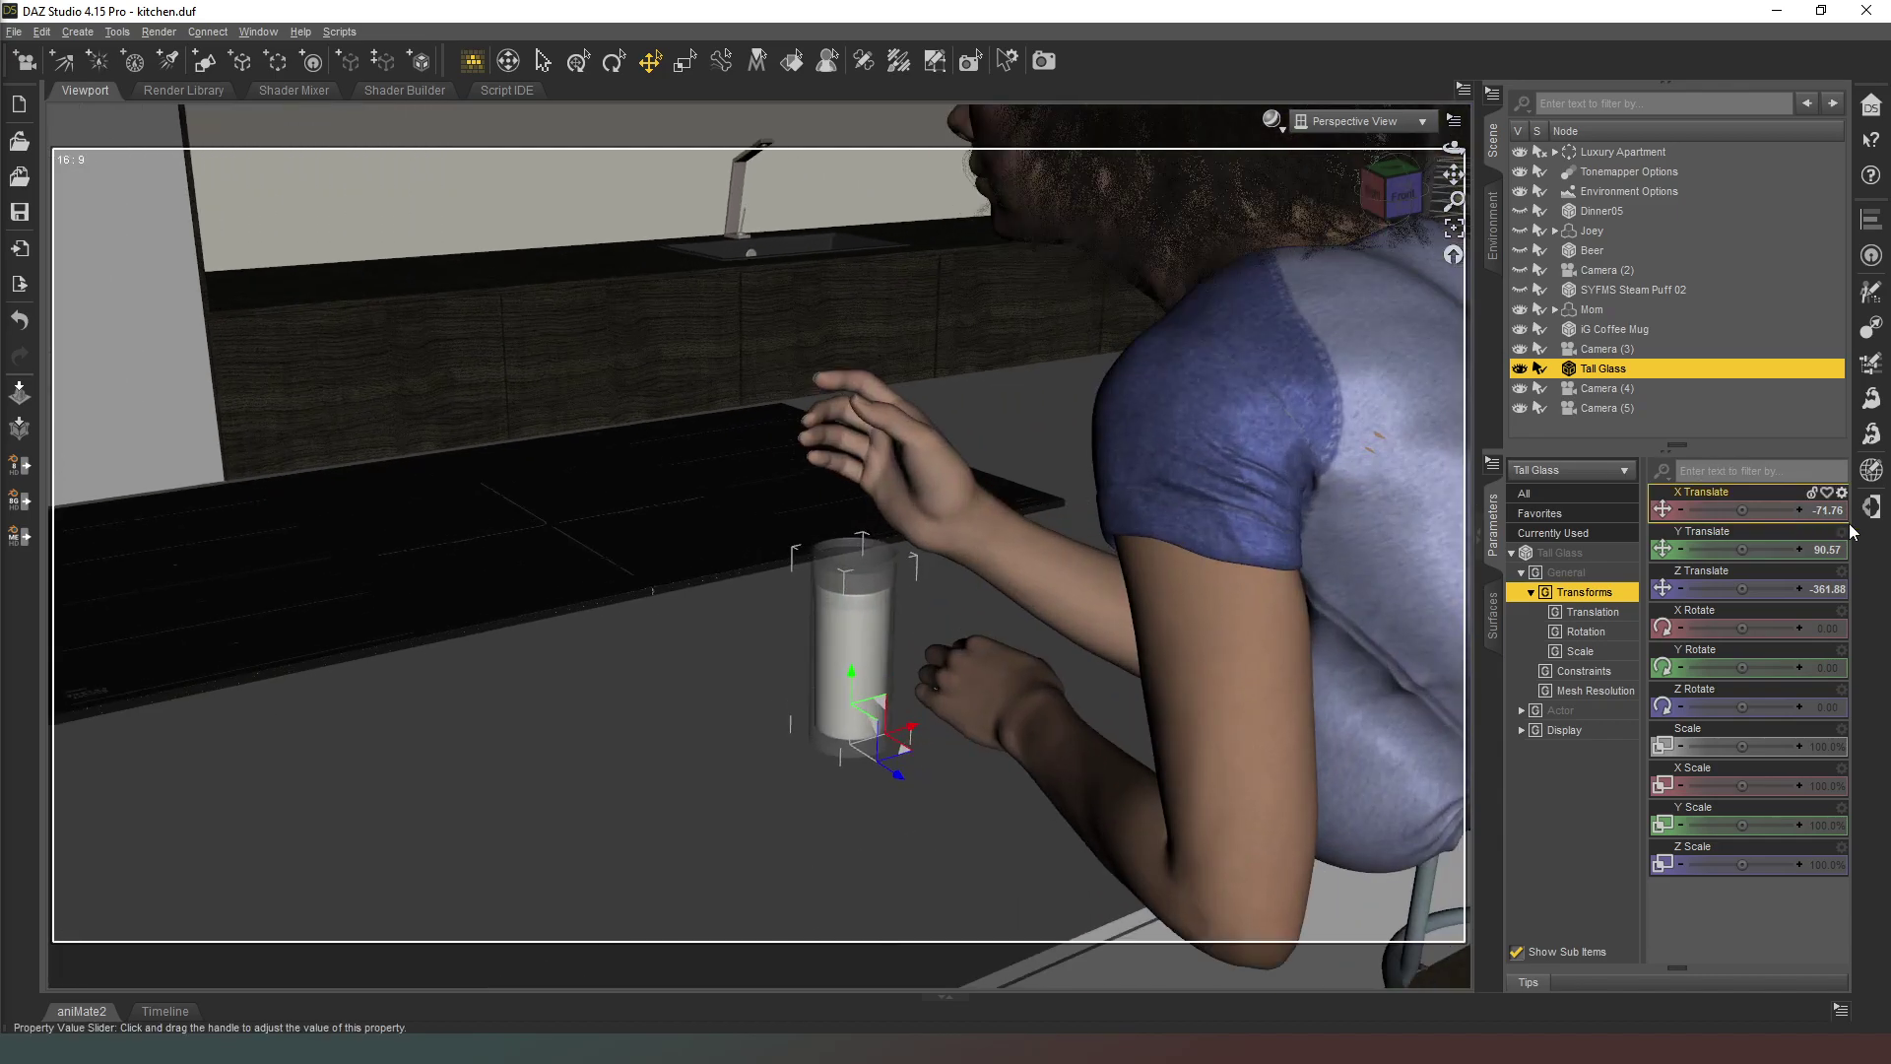
pyautogui.click(1835, 551)
pyautogui.write('89')
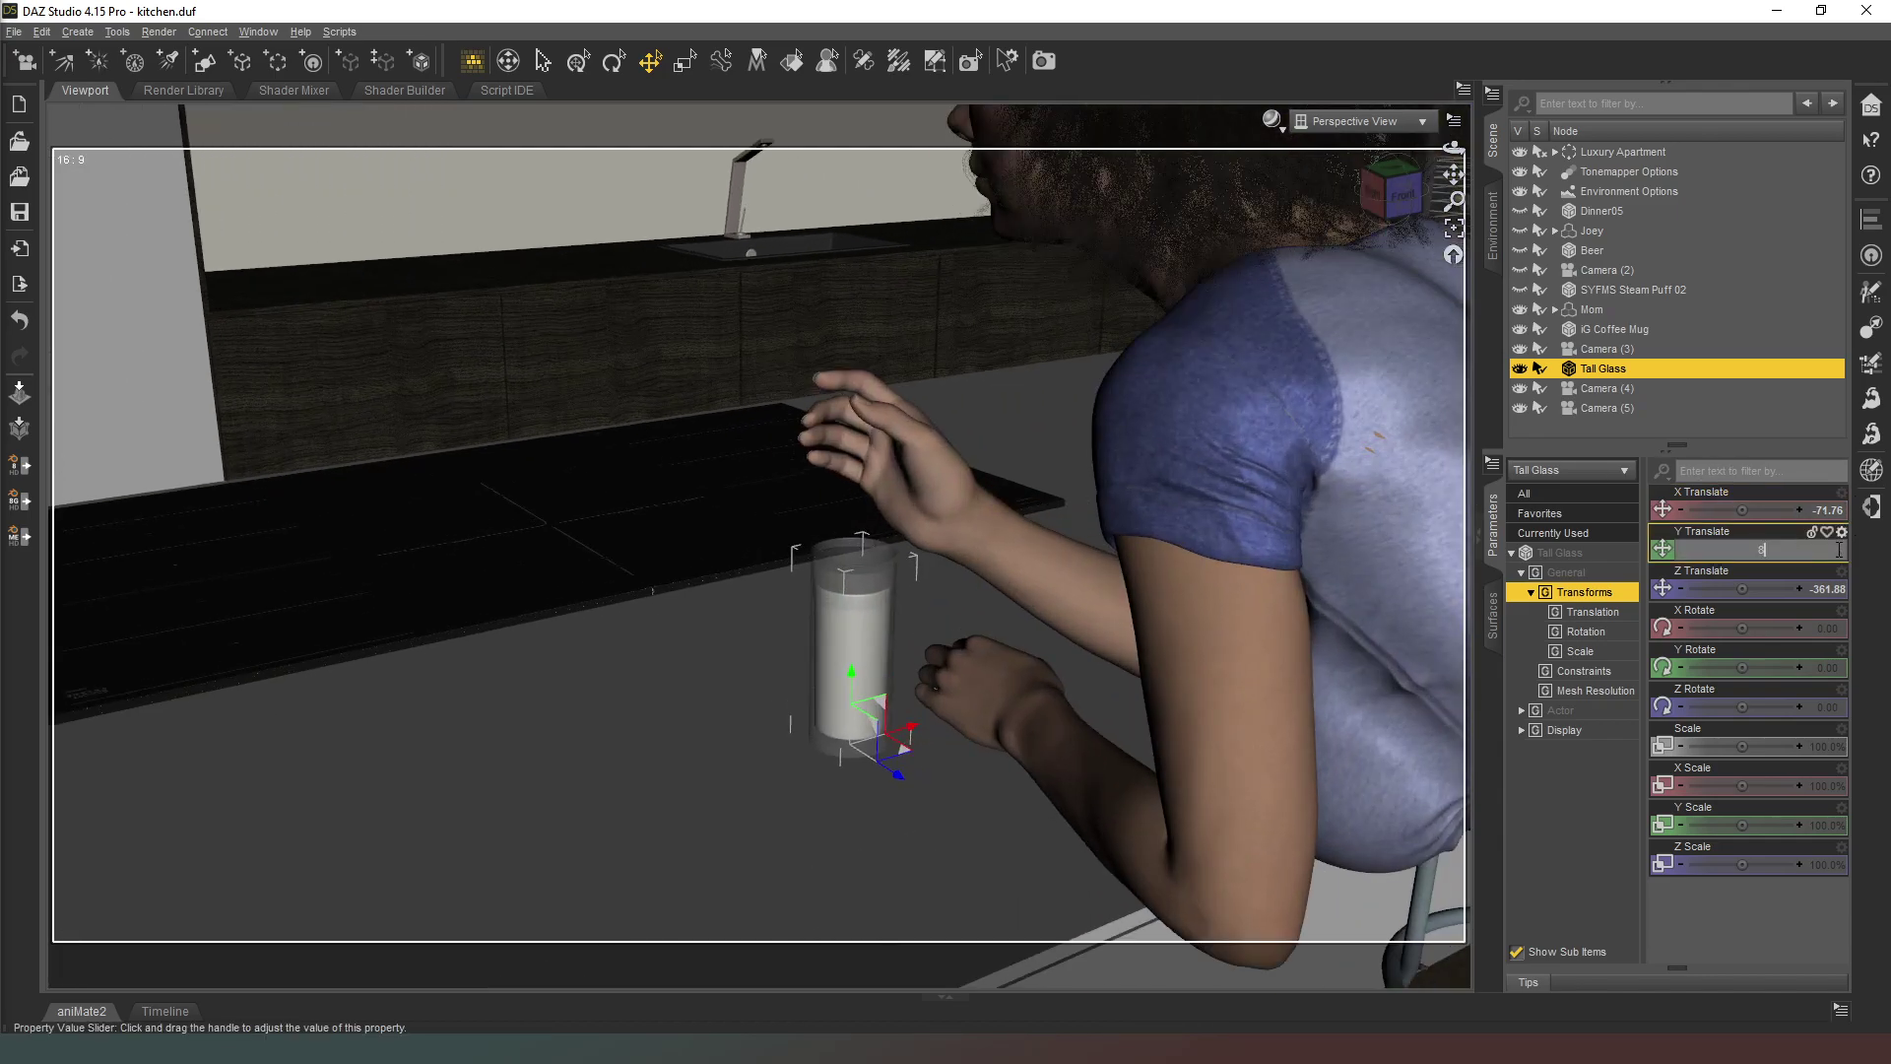
pyautogui.press('Return')
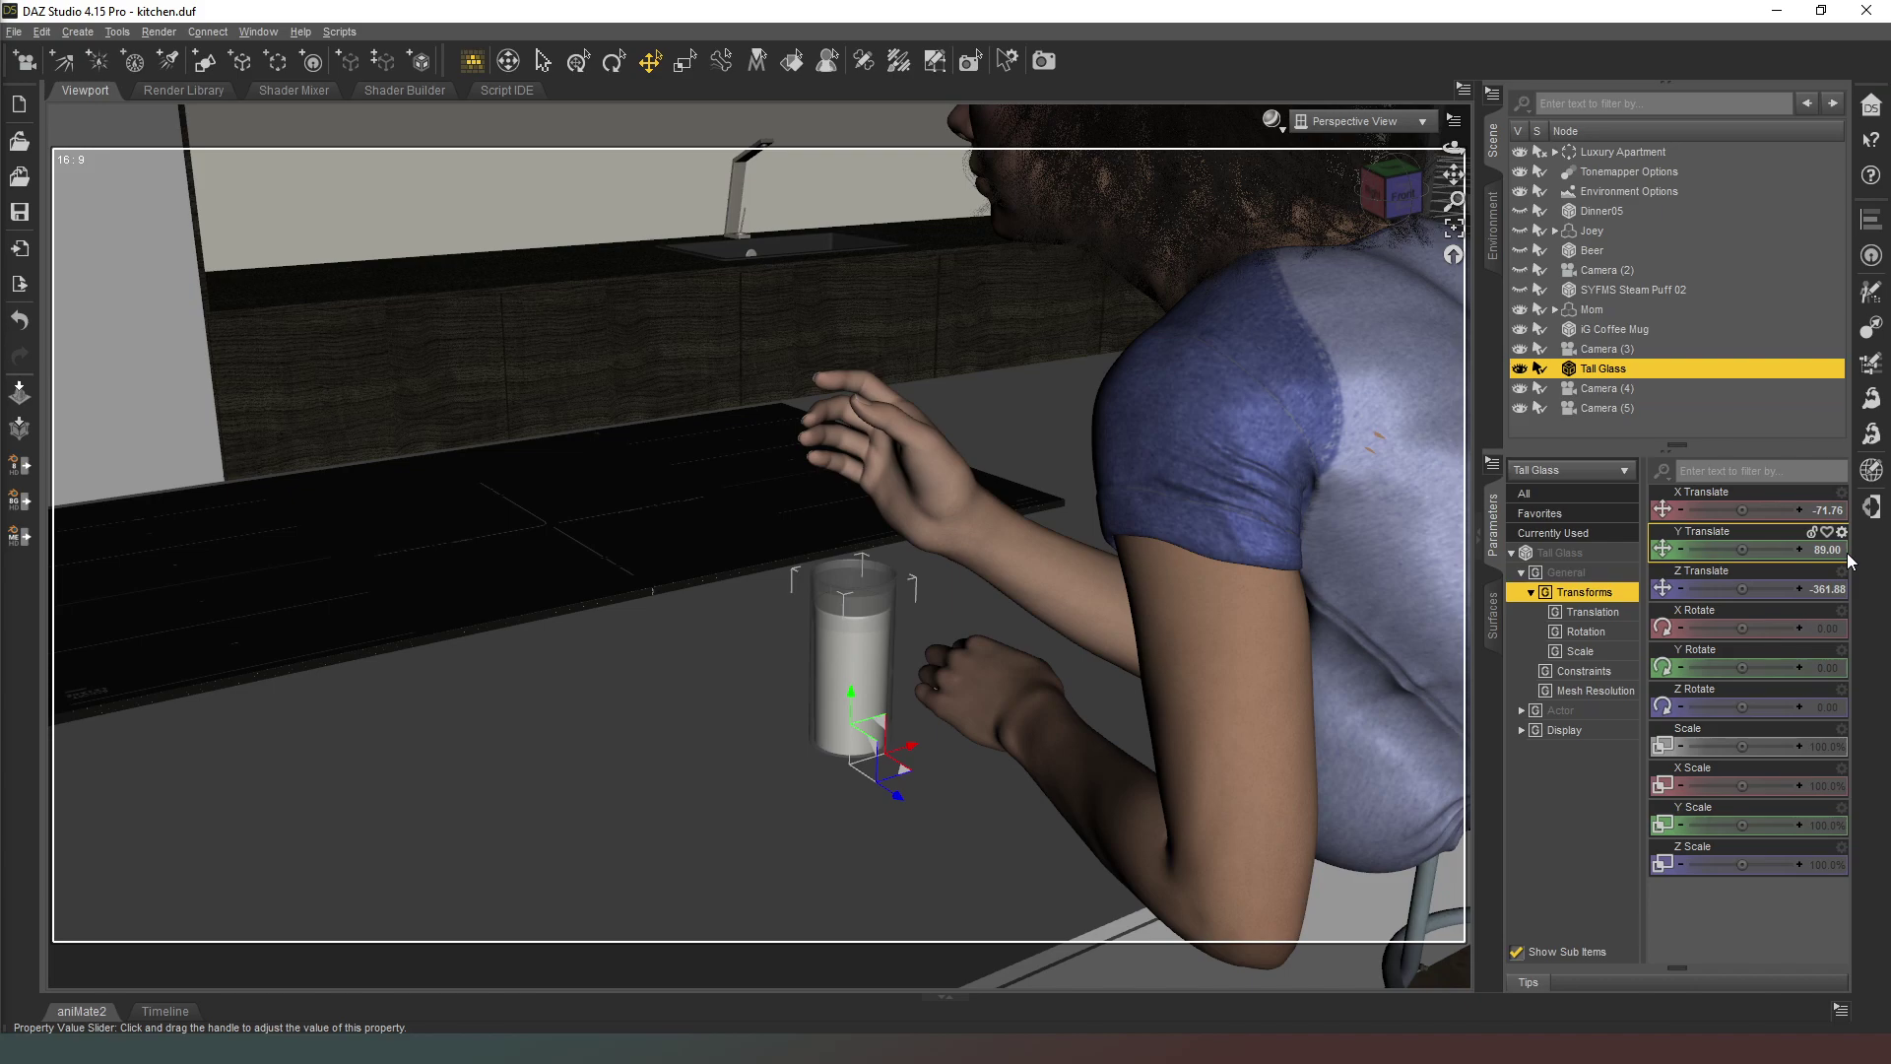
pyautogui.click(1832, 550)
pyautogui.write('91')
pyautogui.press('Return')
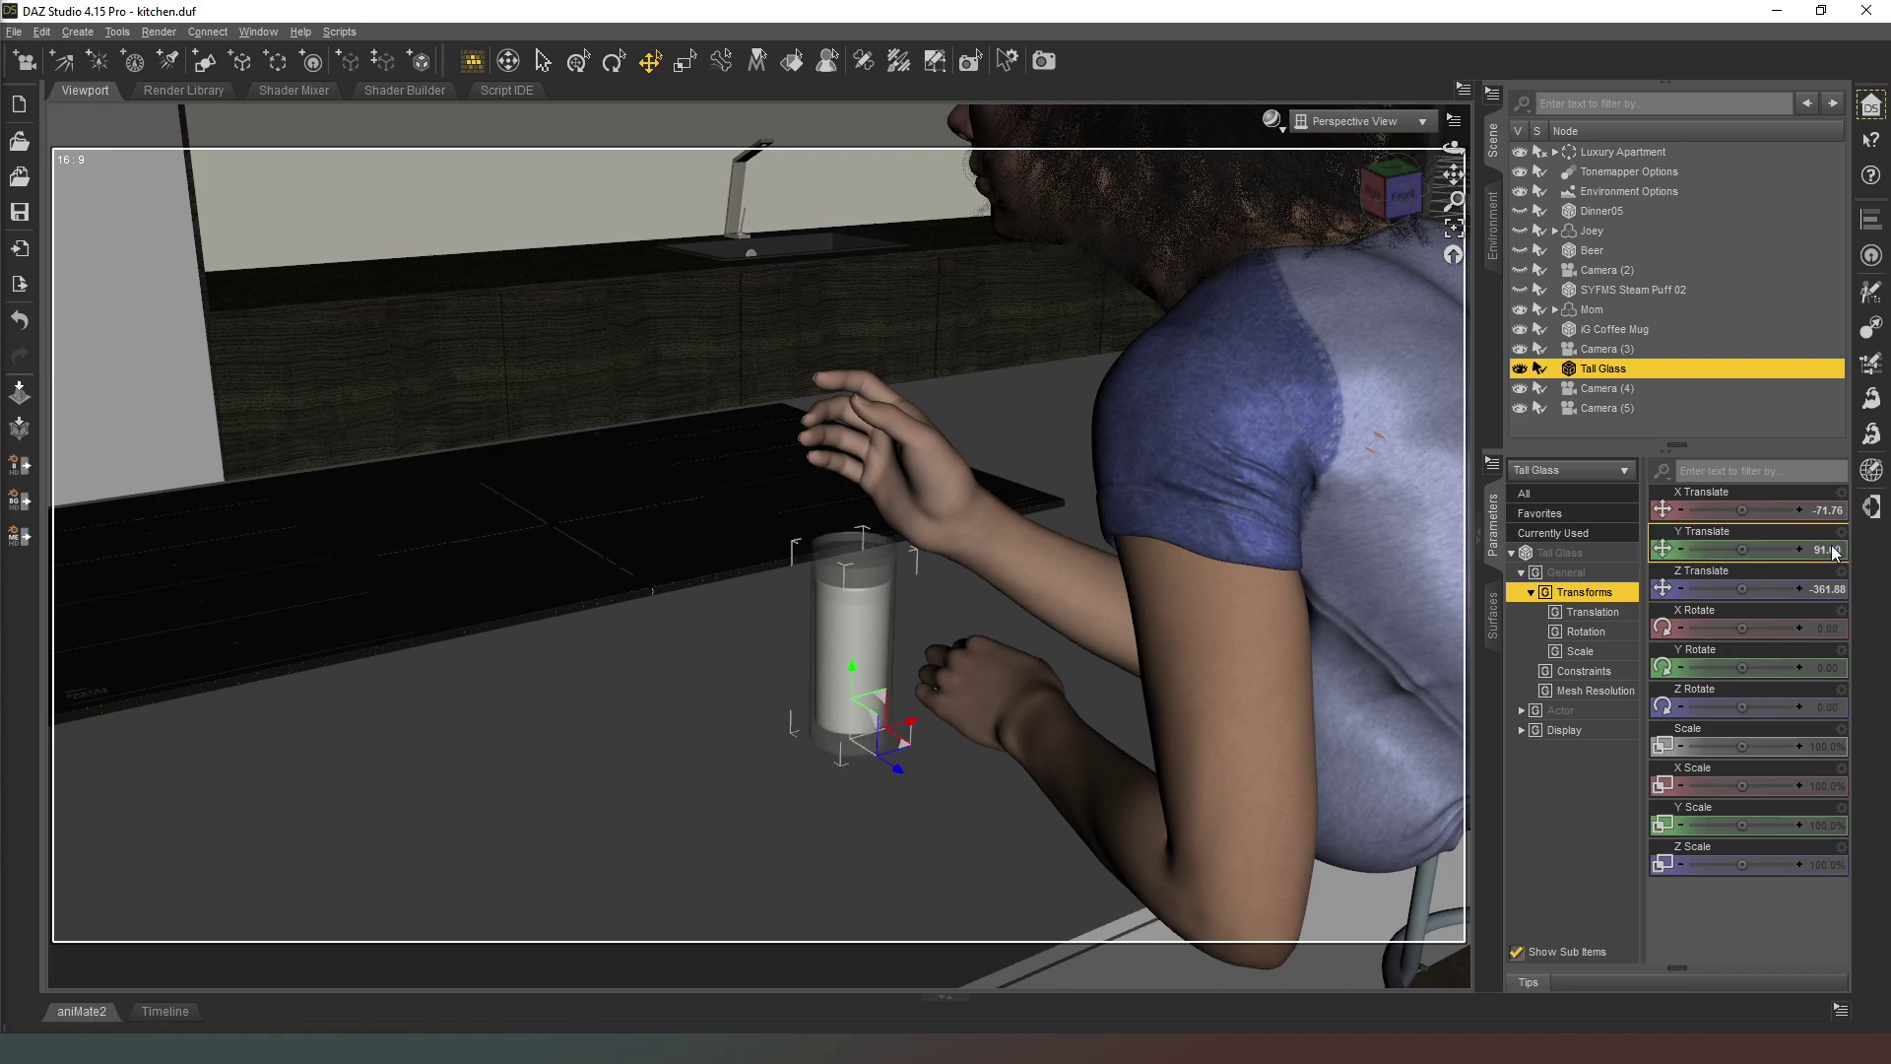
# - Select the whole Mom figure leaning on the counter
pyautogui.moveTo(1382, 205); pyautogui.dragTo(1451, 87)
pyautogui.moveTo(1454, 175); pyautogui.dragTo(1454, 96)
pyautogui.moveTo(1453, 184); pyautogui.dragTo(1641, 299)
pyautogui.scroll(-3, 1440, 426)
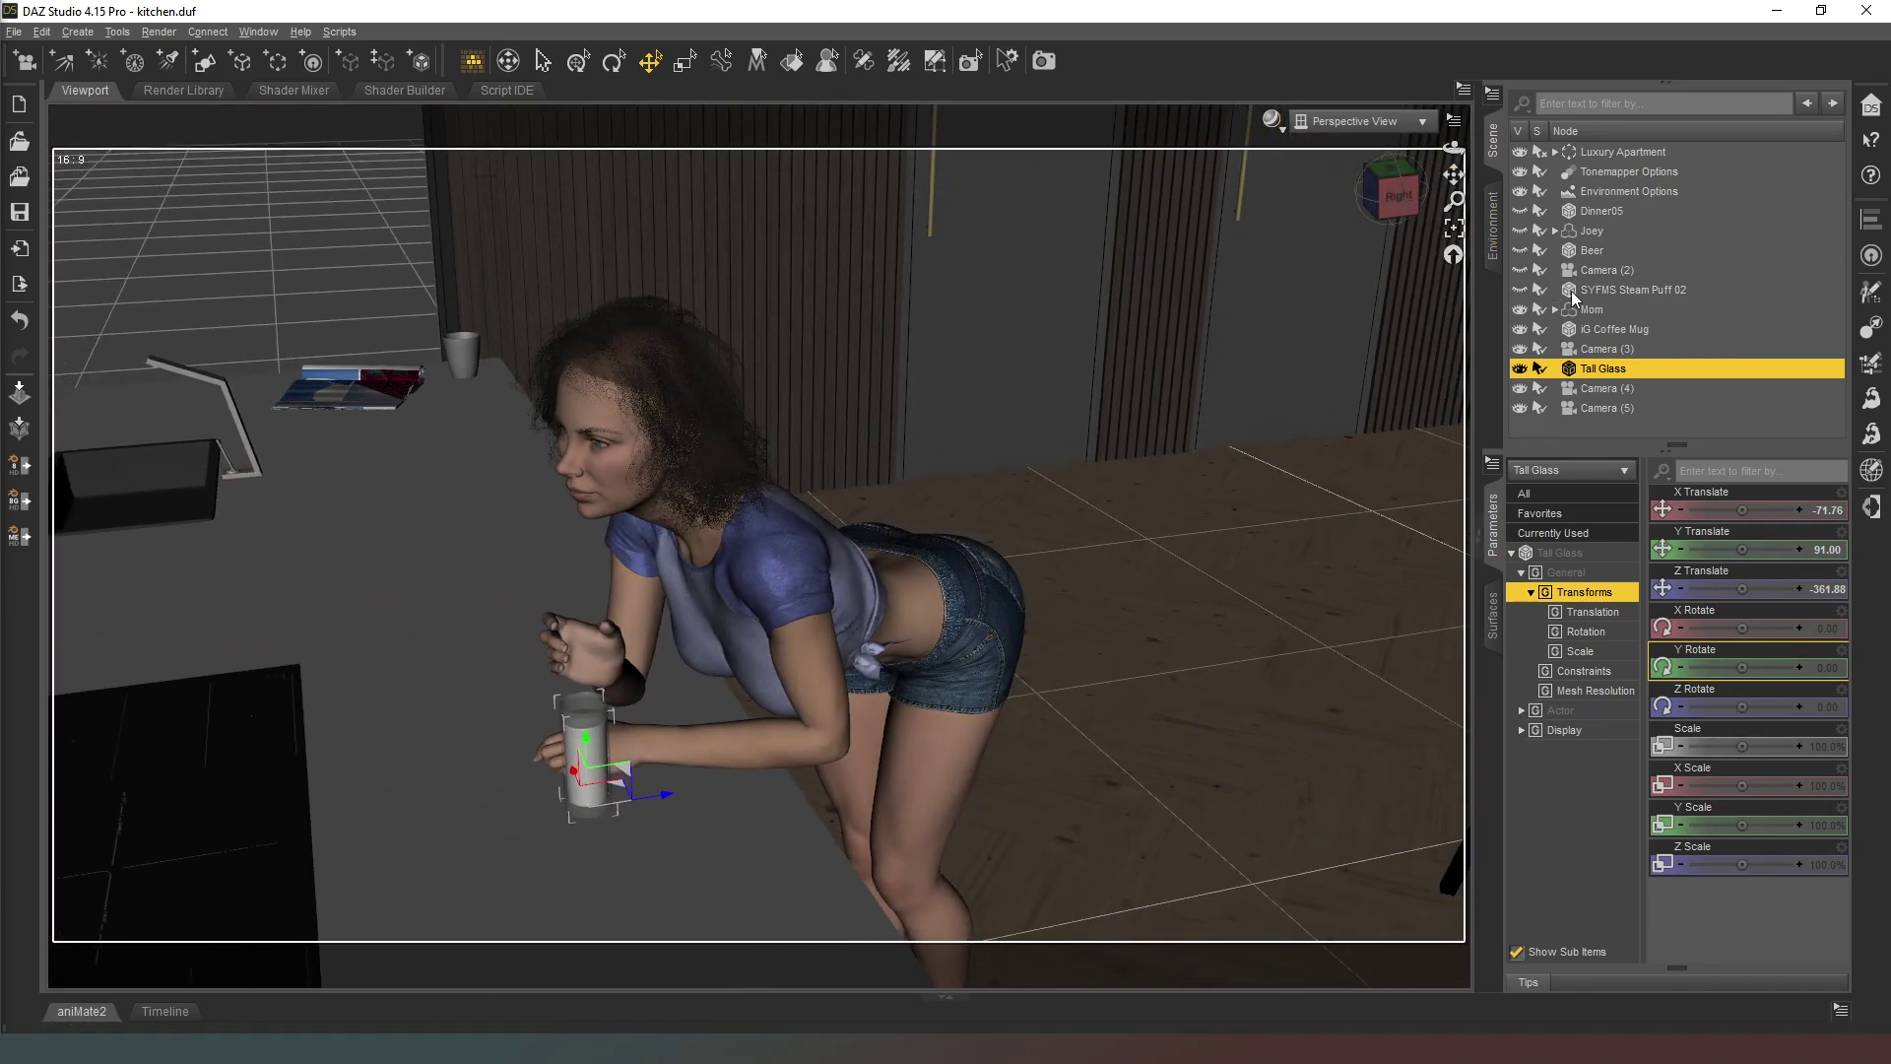
pyautogui.click(1590, 313)
pyautogui.click(1591, 311)
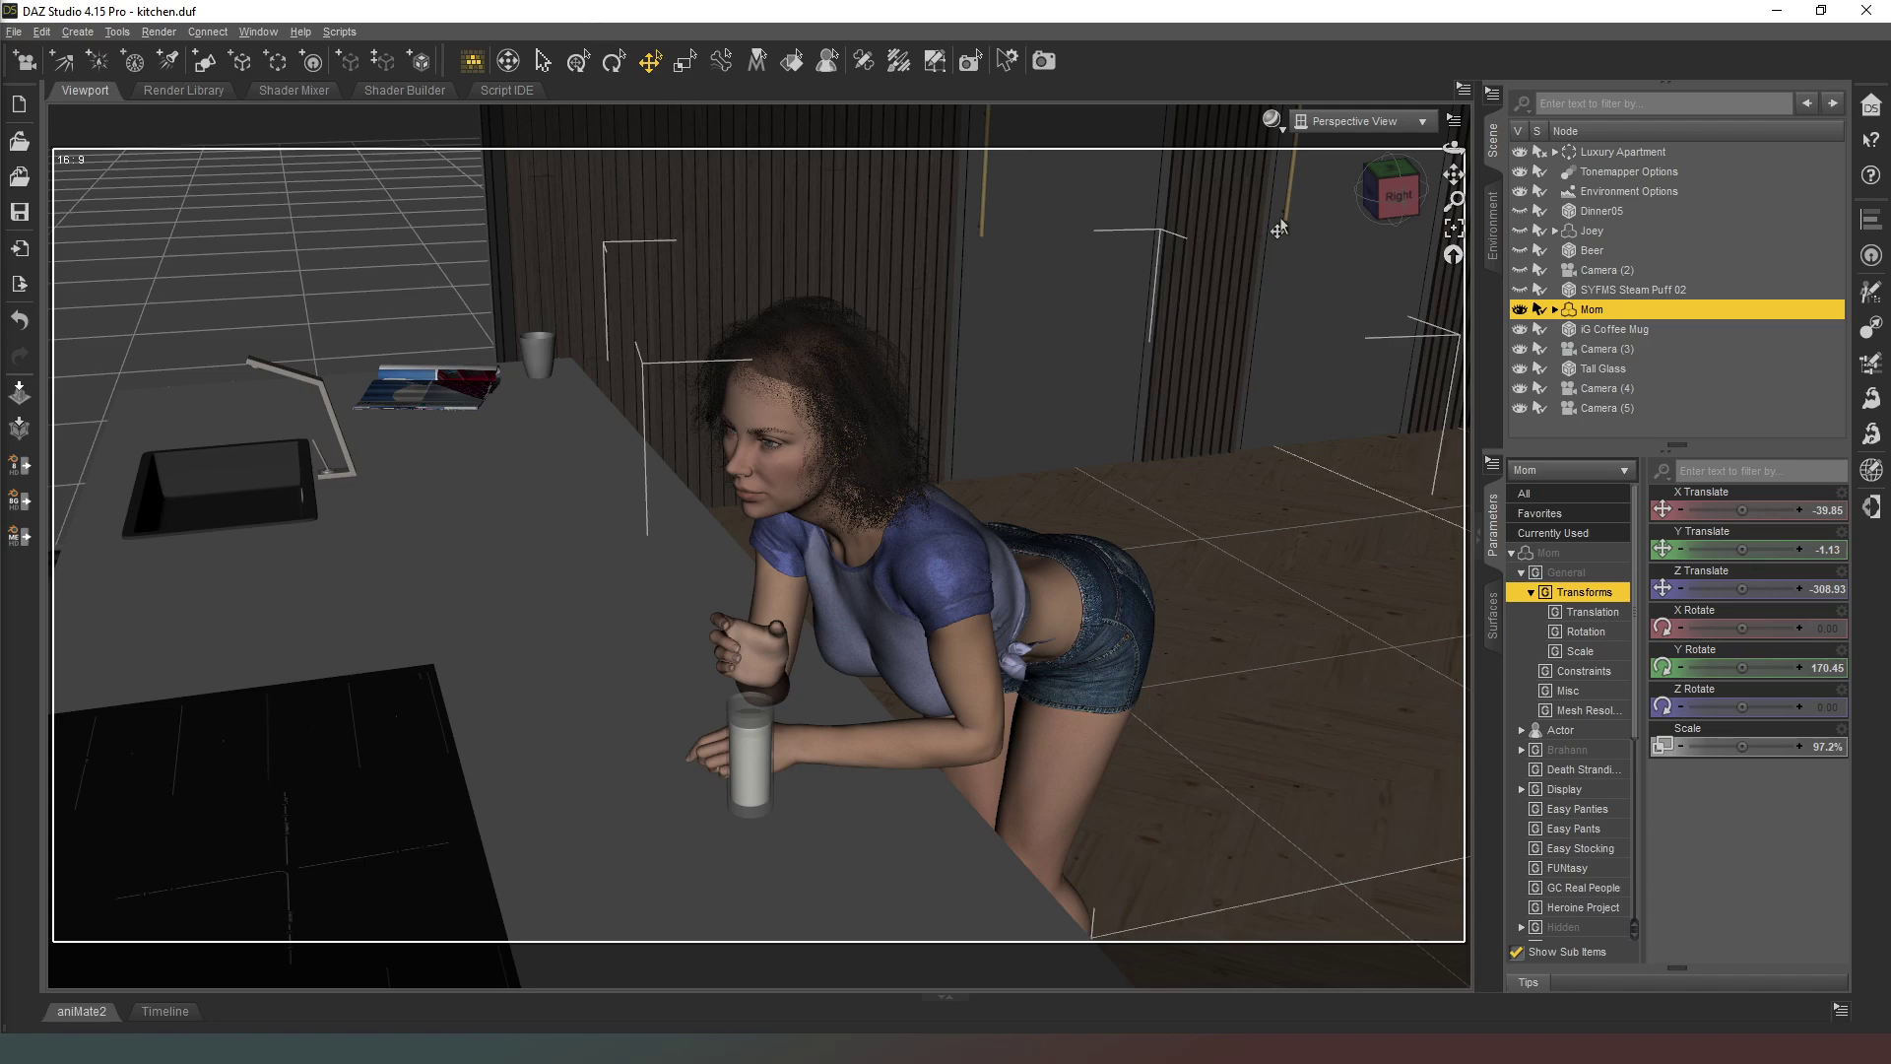
pyautogui.moveTo(1424, 202); pyautogui.dragTo(1379, 212)
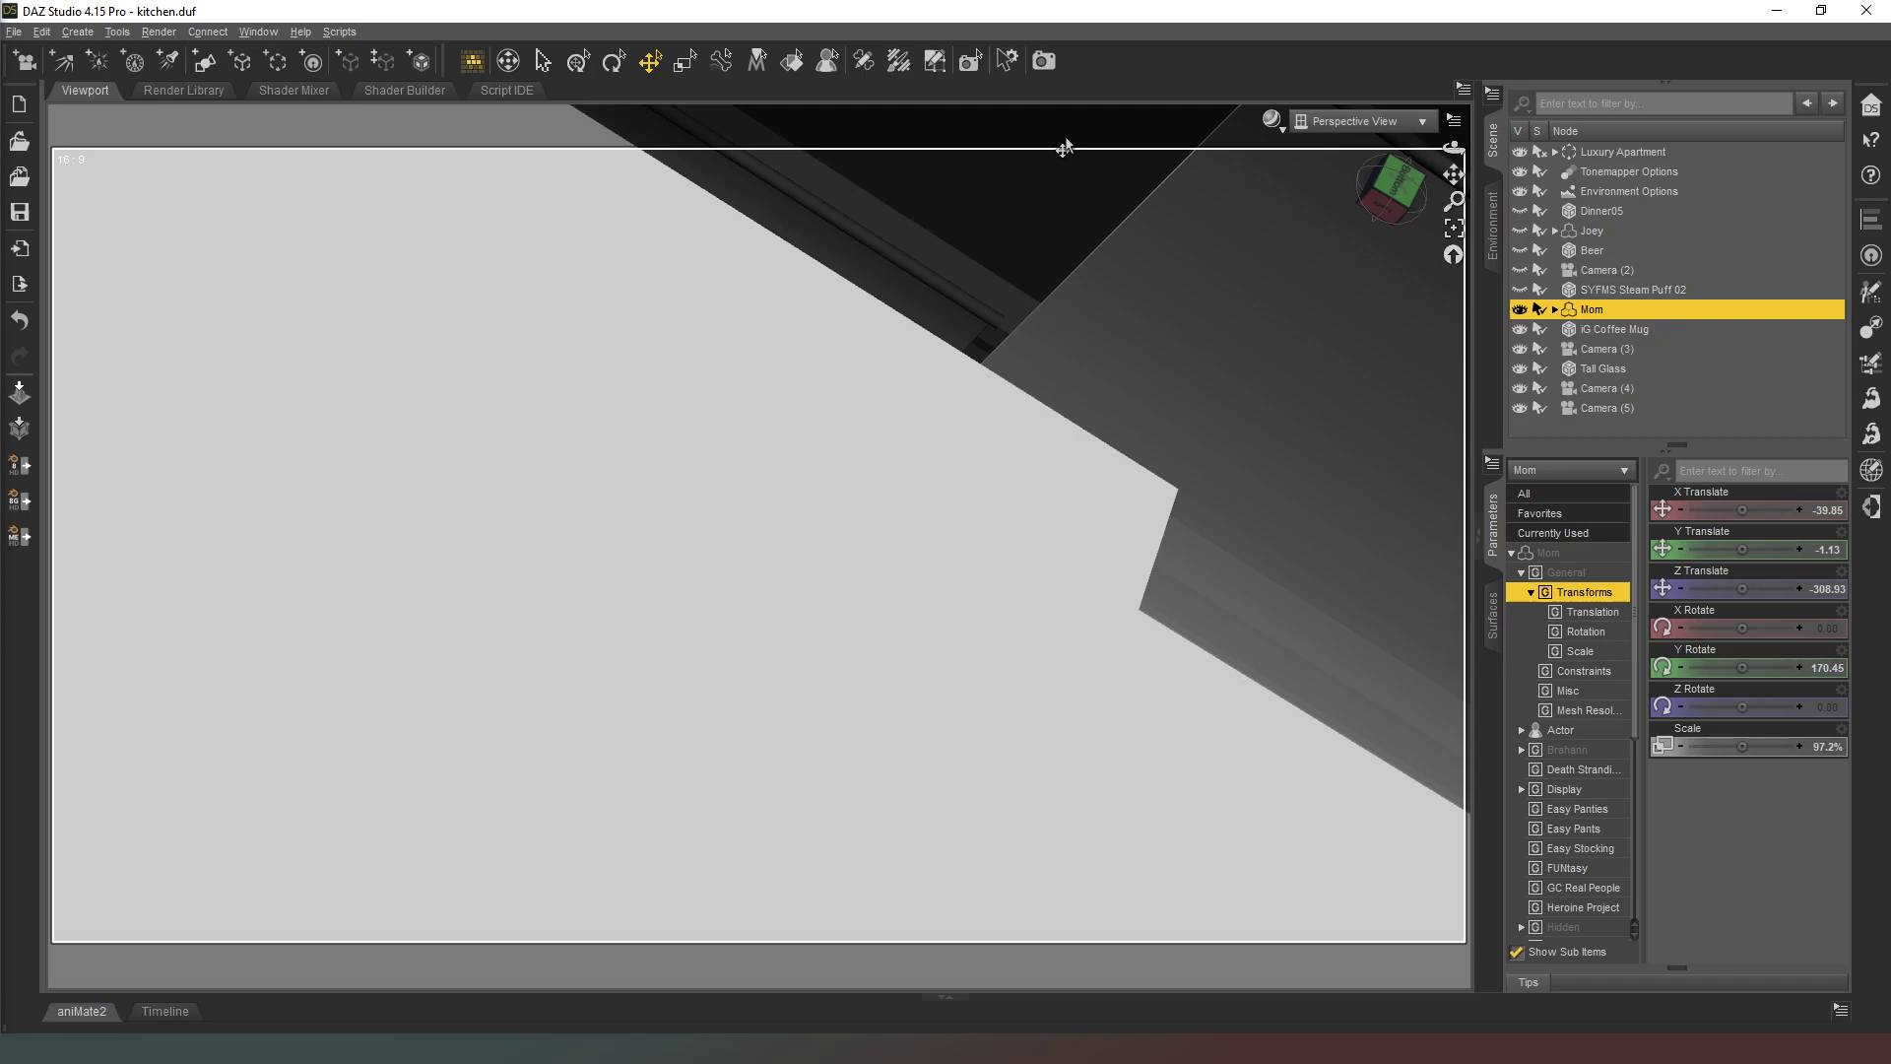
pyautogui.click(1416, 197)
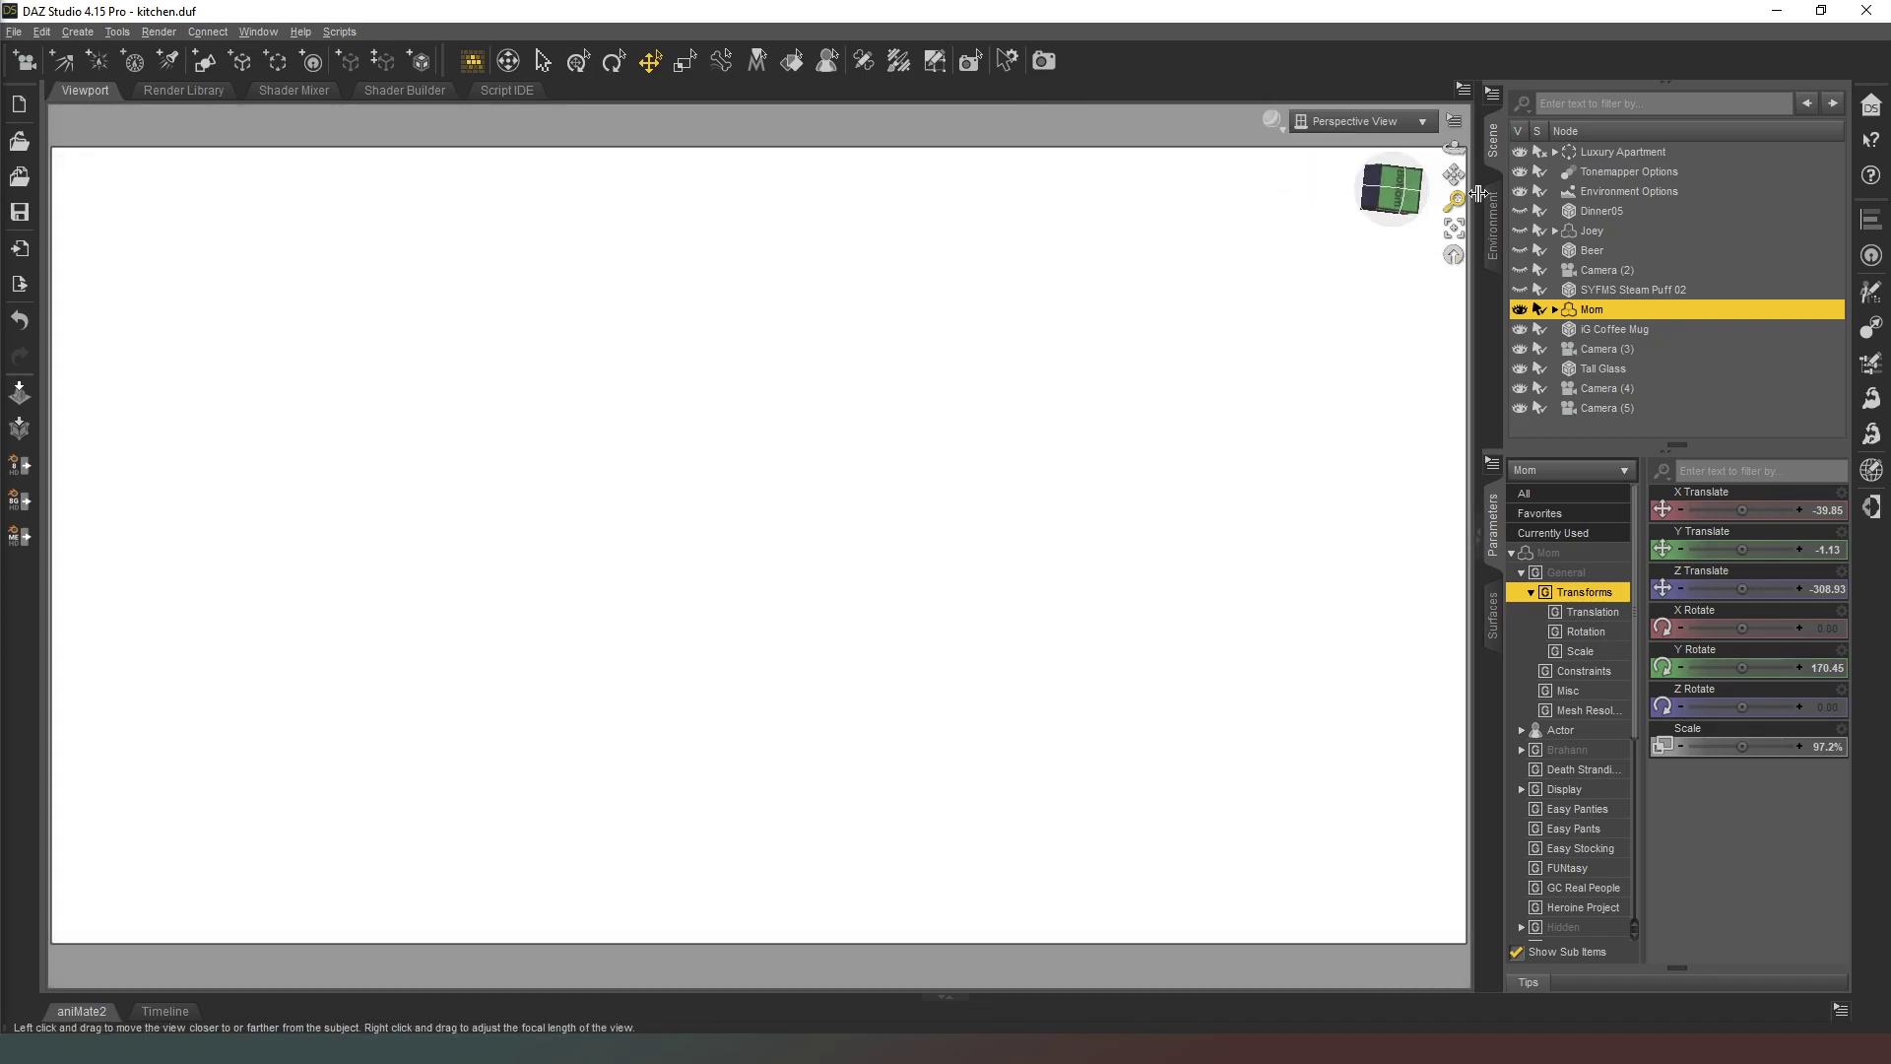
pyautogui.click(1454, 229)
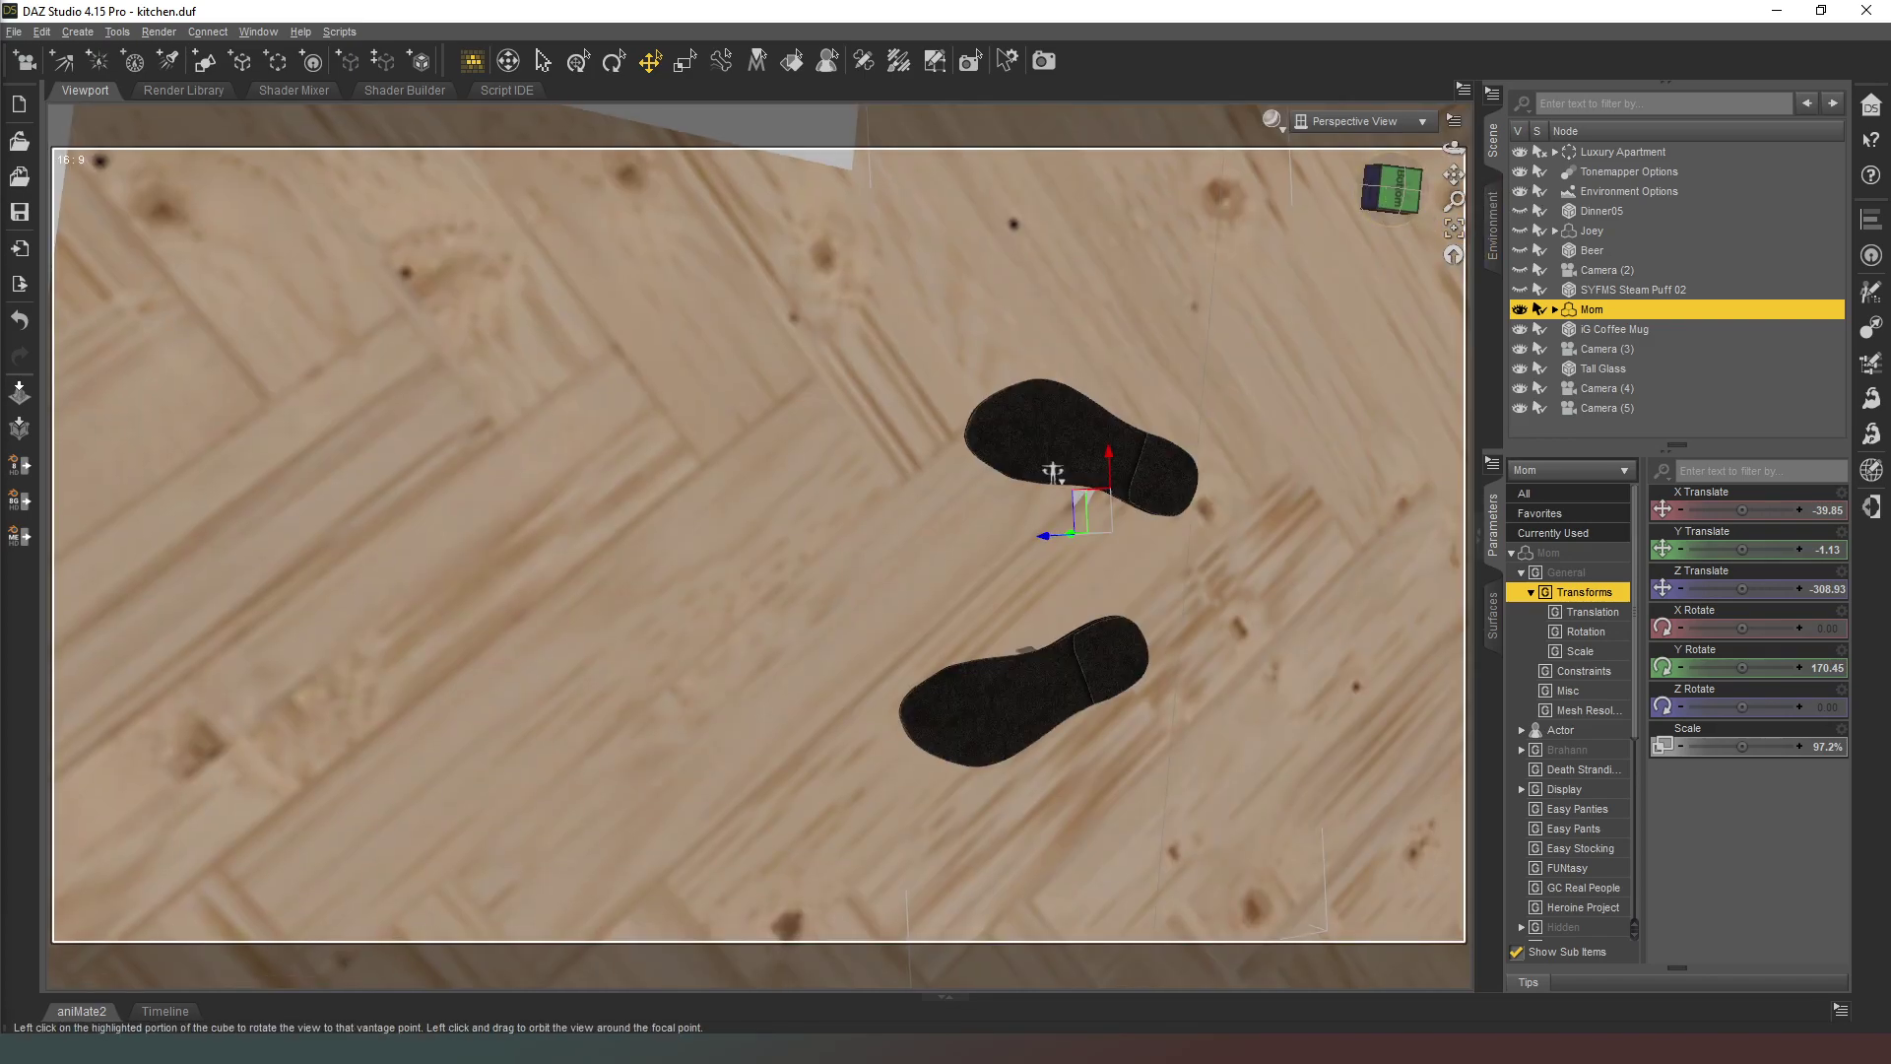
pyautogui.moveTo(1392, 189)
pyautogui.mouseDown()
pyautogui.moveTo(1392, 238)
pyautogui.moveTo(1385, 197)
pyautogui.mouseUp()
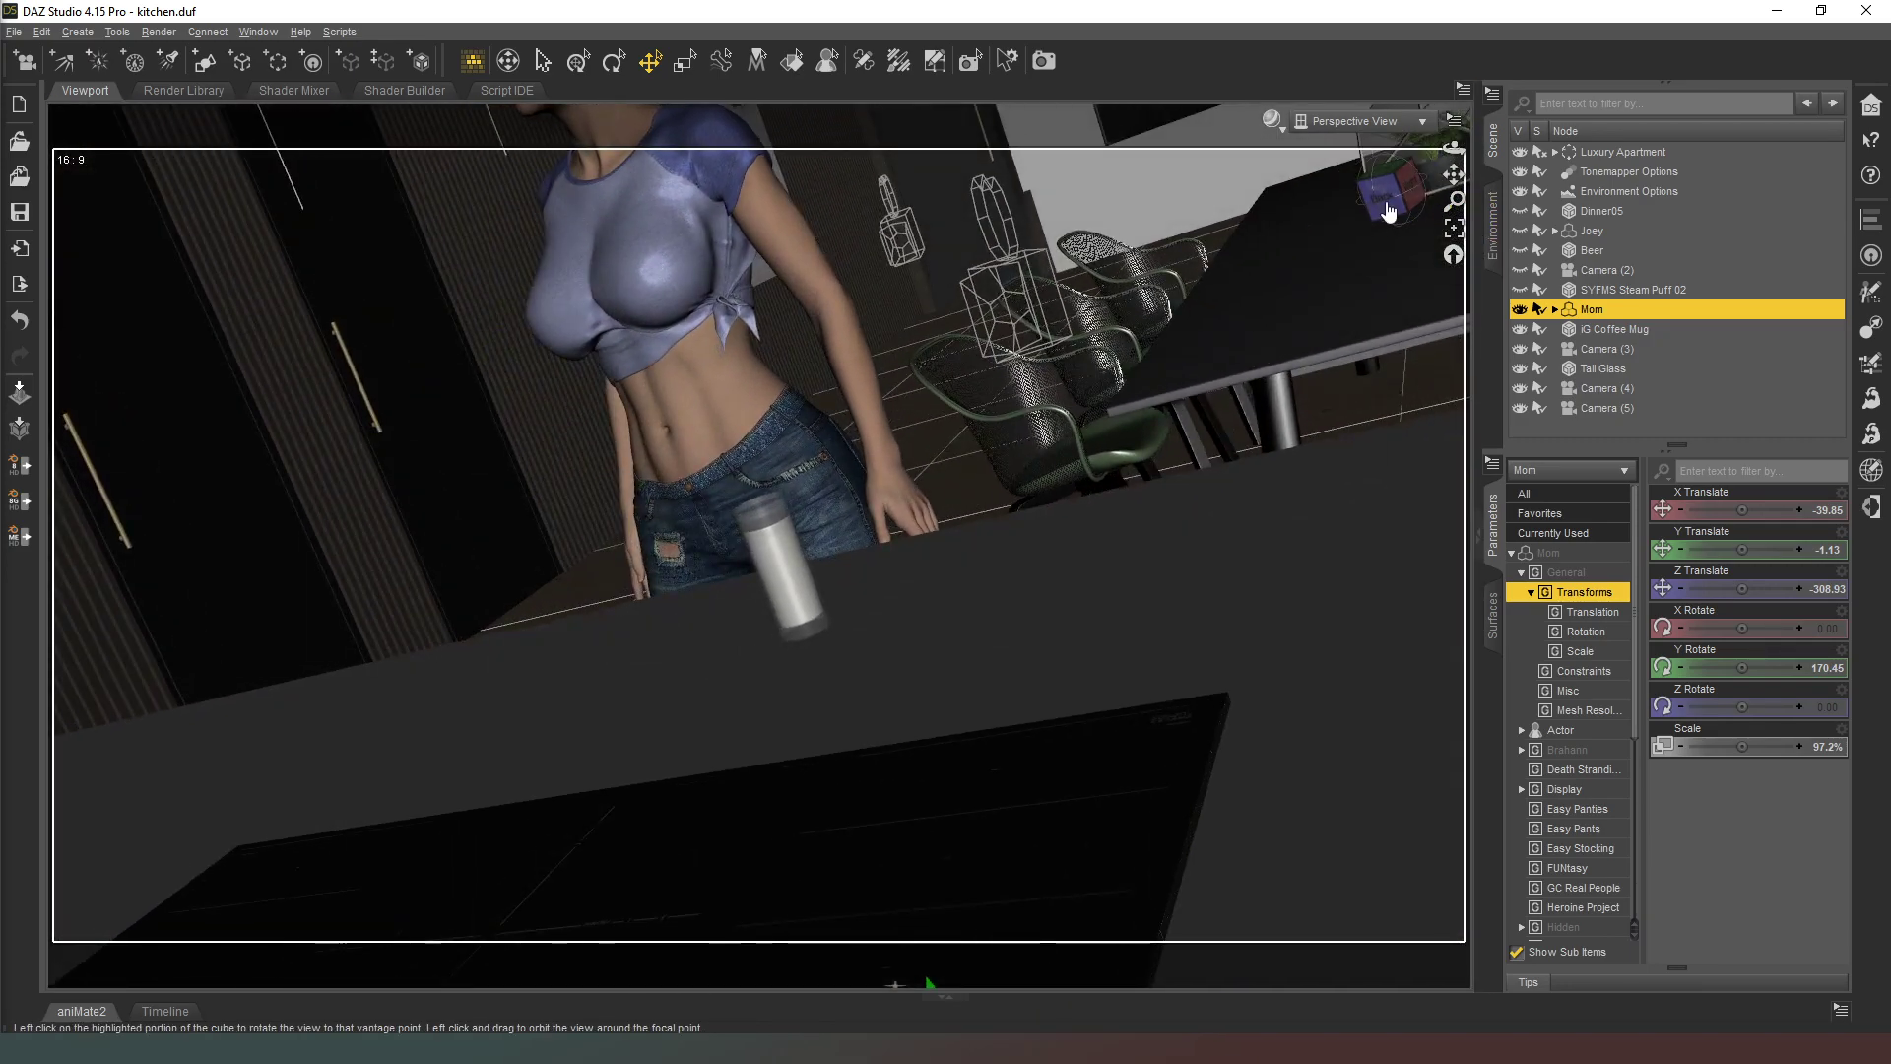
pyautogui.click(1452, 232)
pyautogui.moveTo(1393, 191); pyautogui.dragTo(1361, 205)
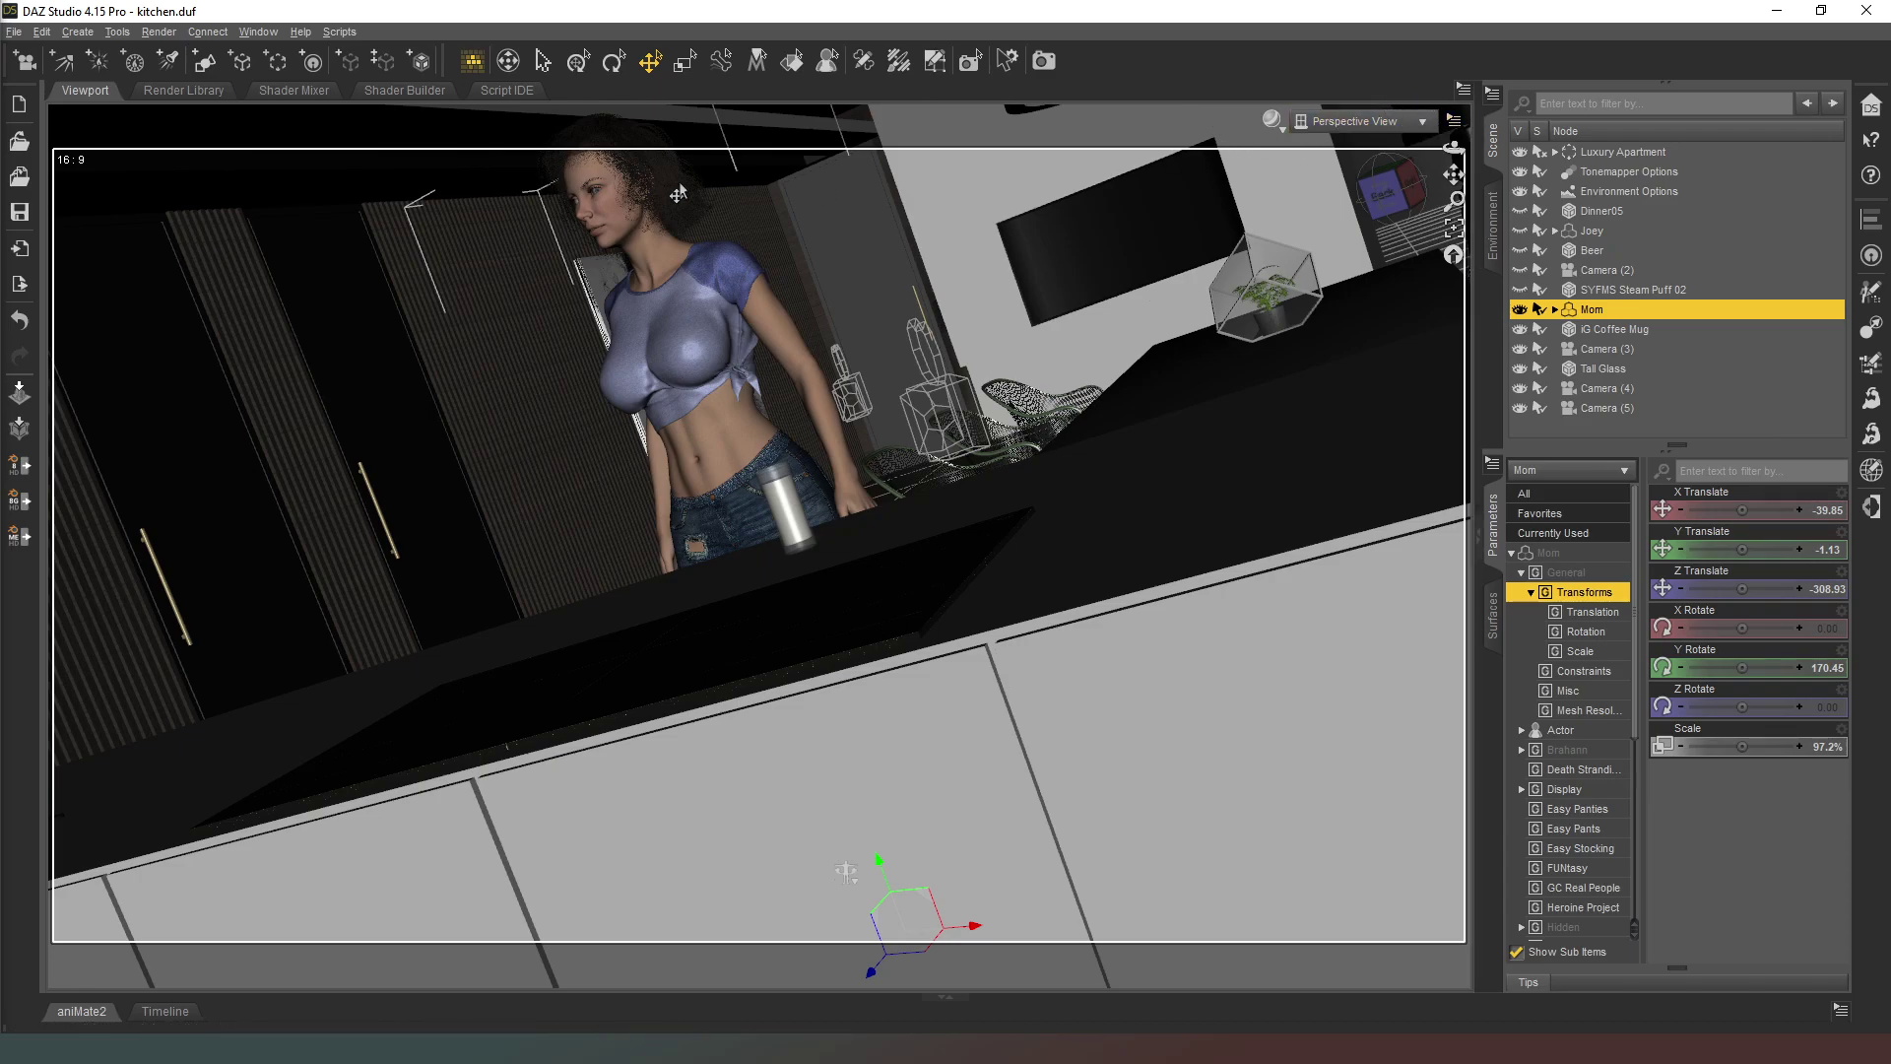
pyautogui.click(1452, 256)
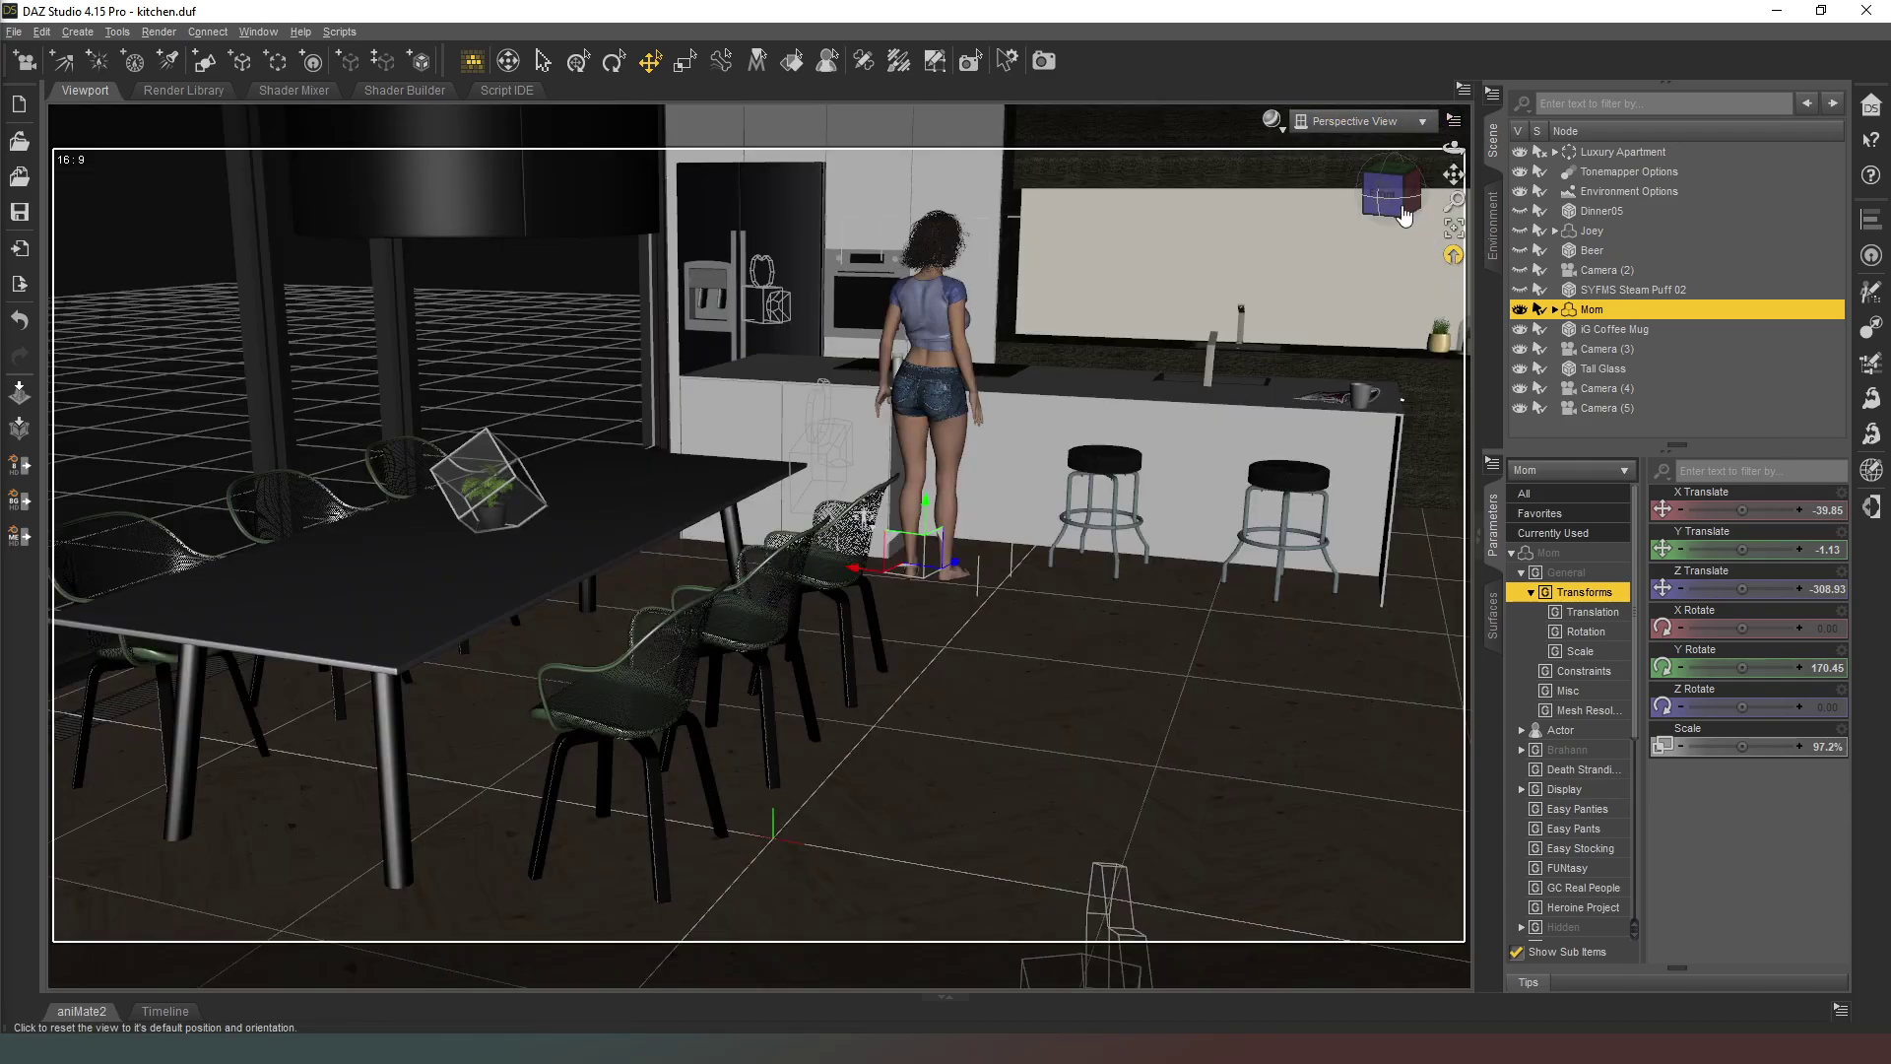
# - Turn the standing Mom figure to face across the counter, with Y Rotate at about 227.76
pyautogui.click(1404, 215)
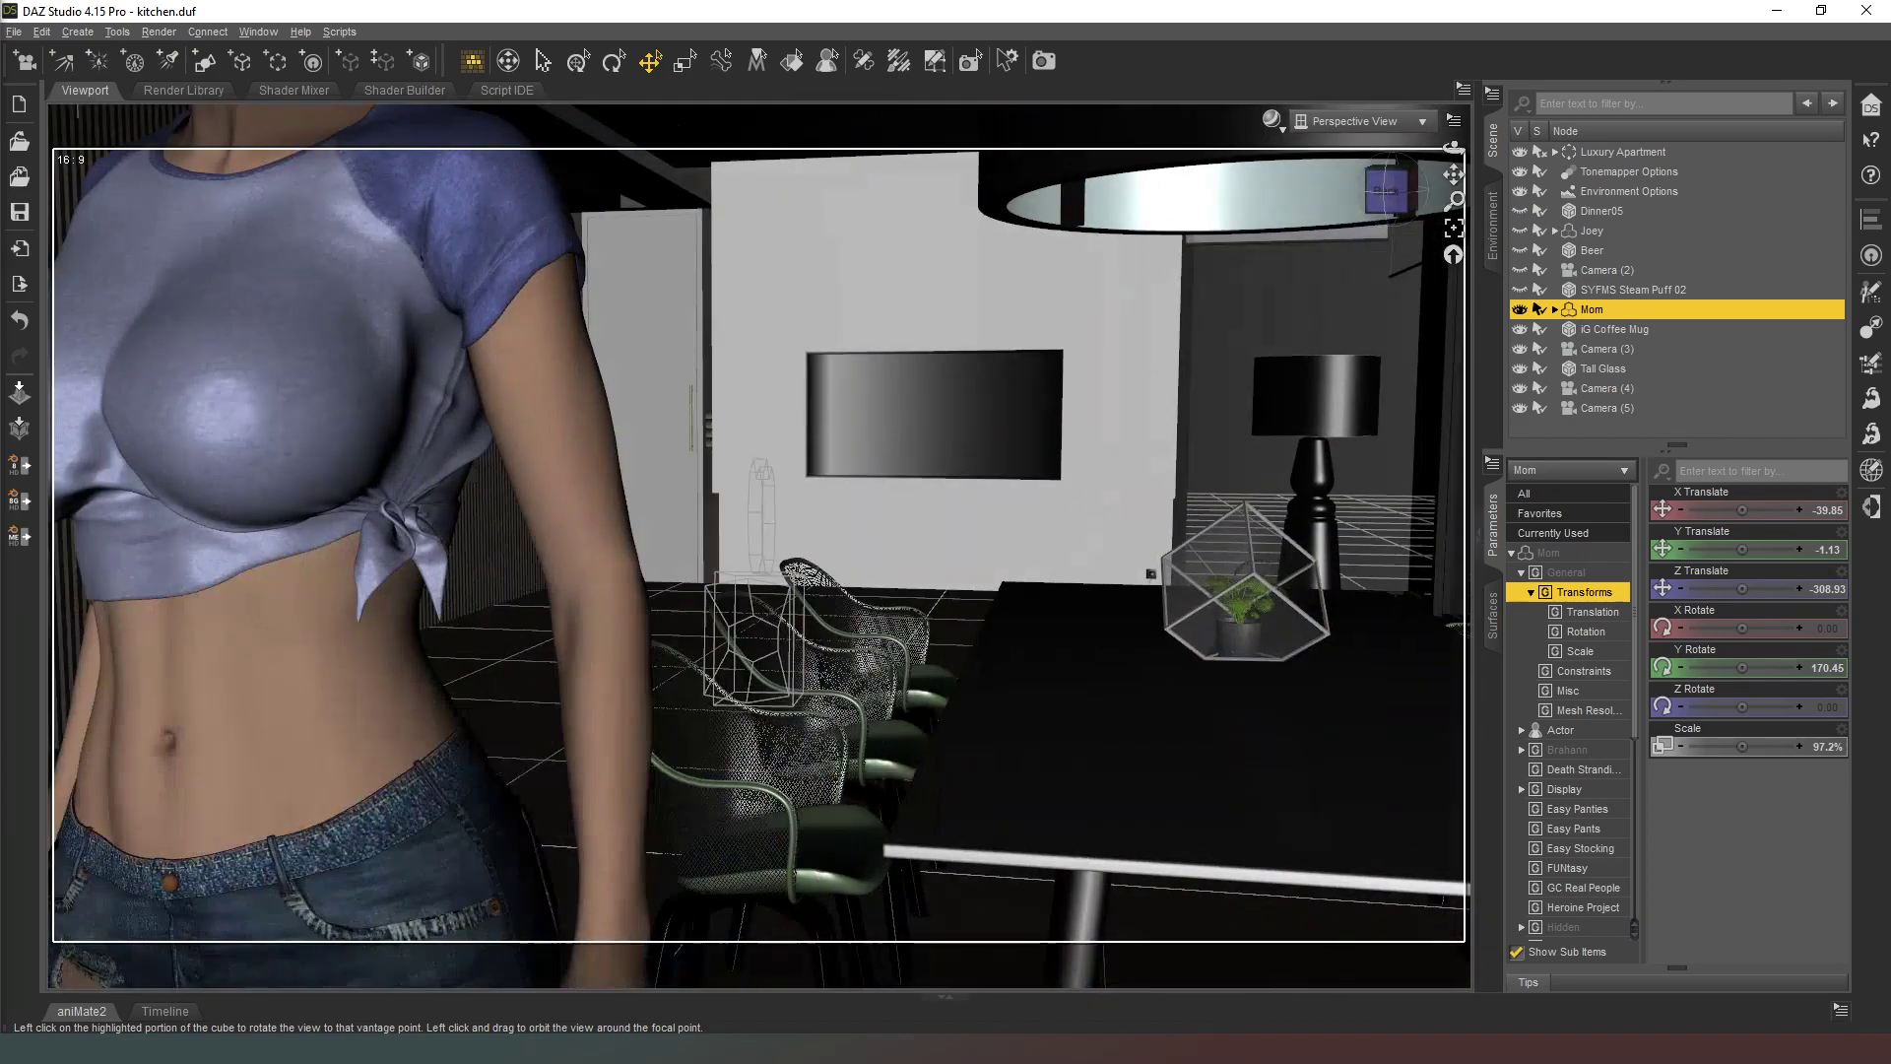
pyautogui.scroll(-6, 1389, 200)
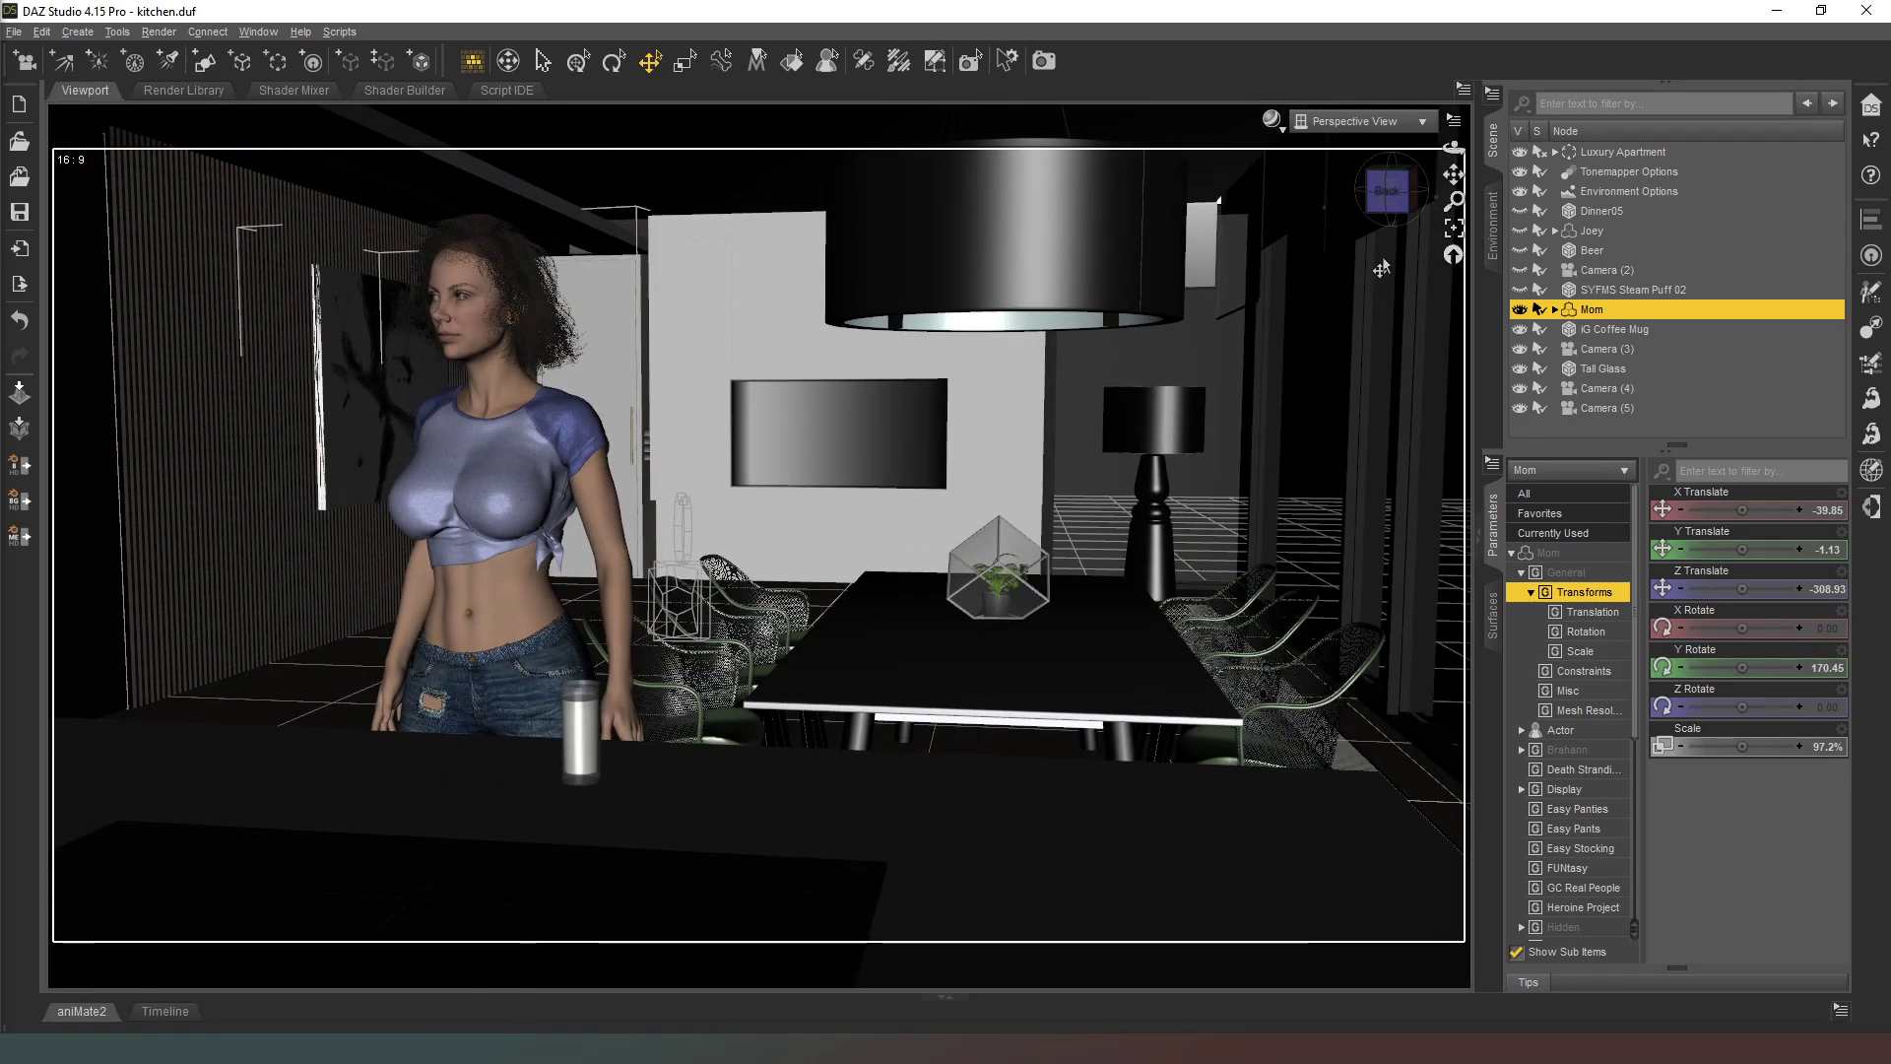
pyautogui.click(1389, 202)
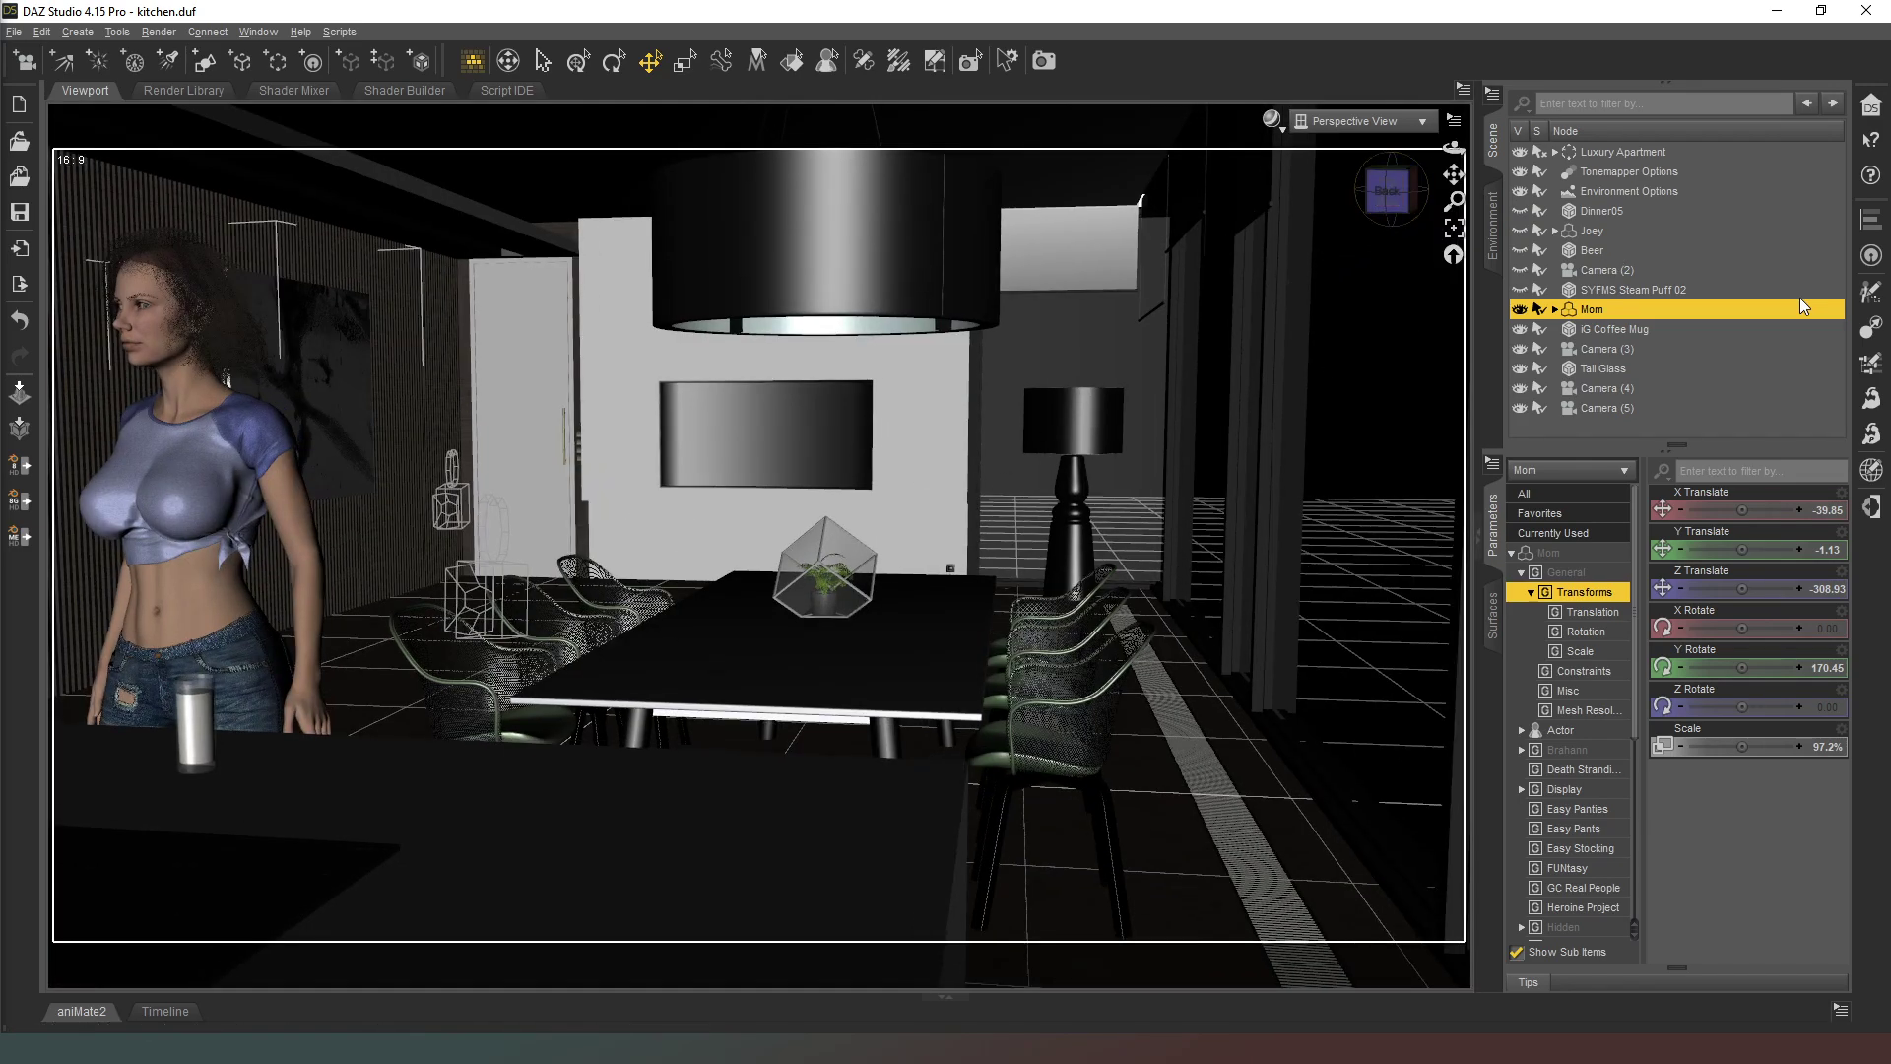
pyautogui.moveTo(1742, 667); pyautogui.dragTo(1770, 667)
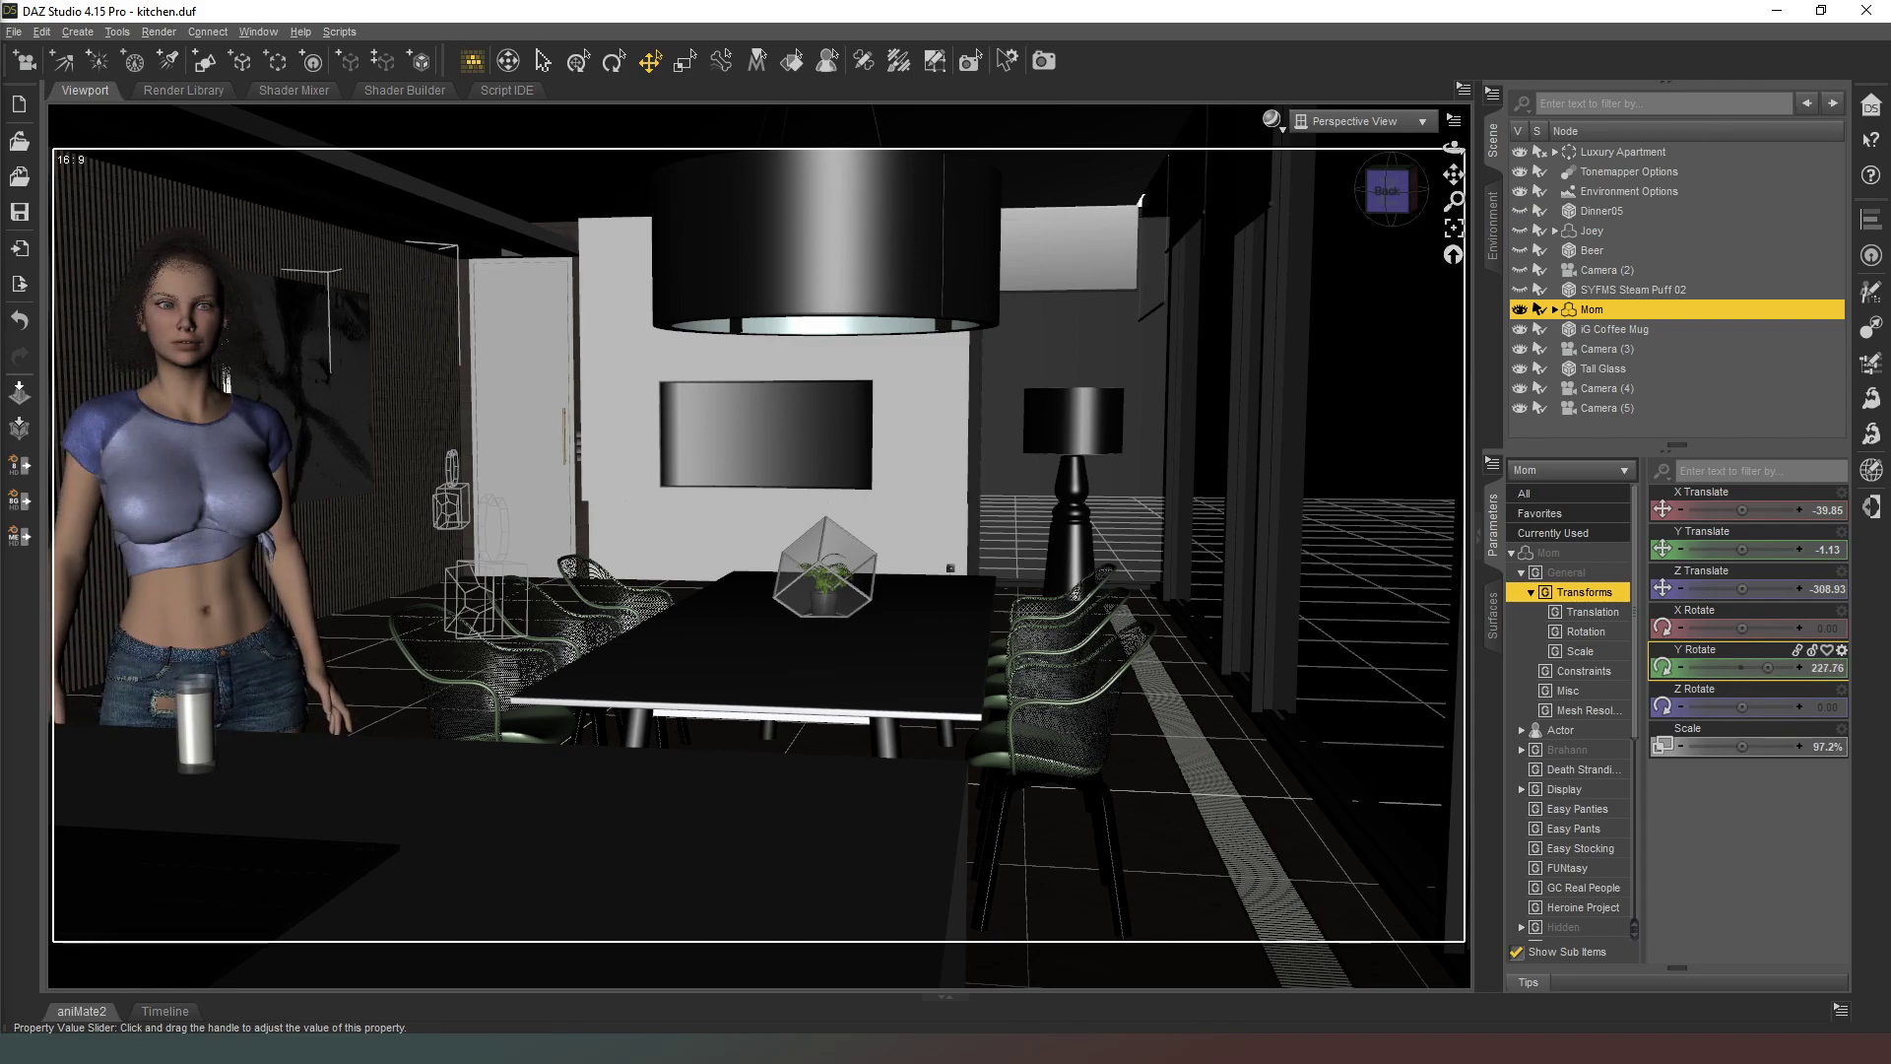
# - Frame Mom from across the counter in the perspective view, with the wood-panelled wall behind her and the glass in front
pyautogui.click(1388, 190)
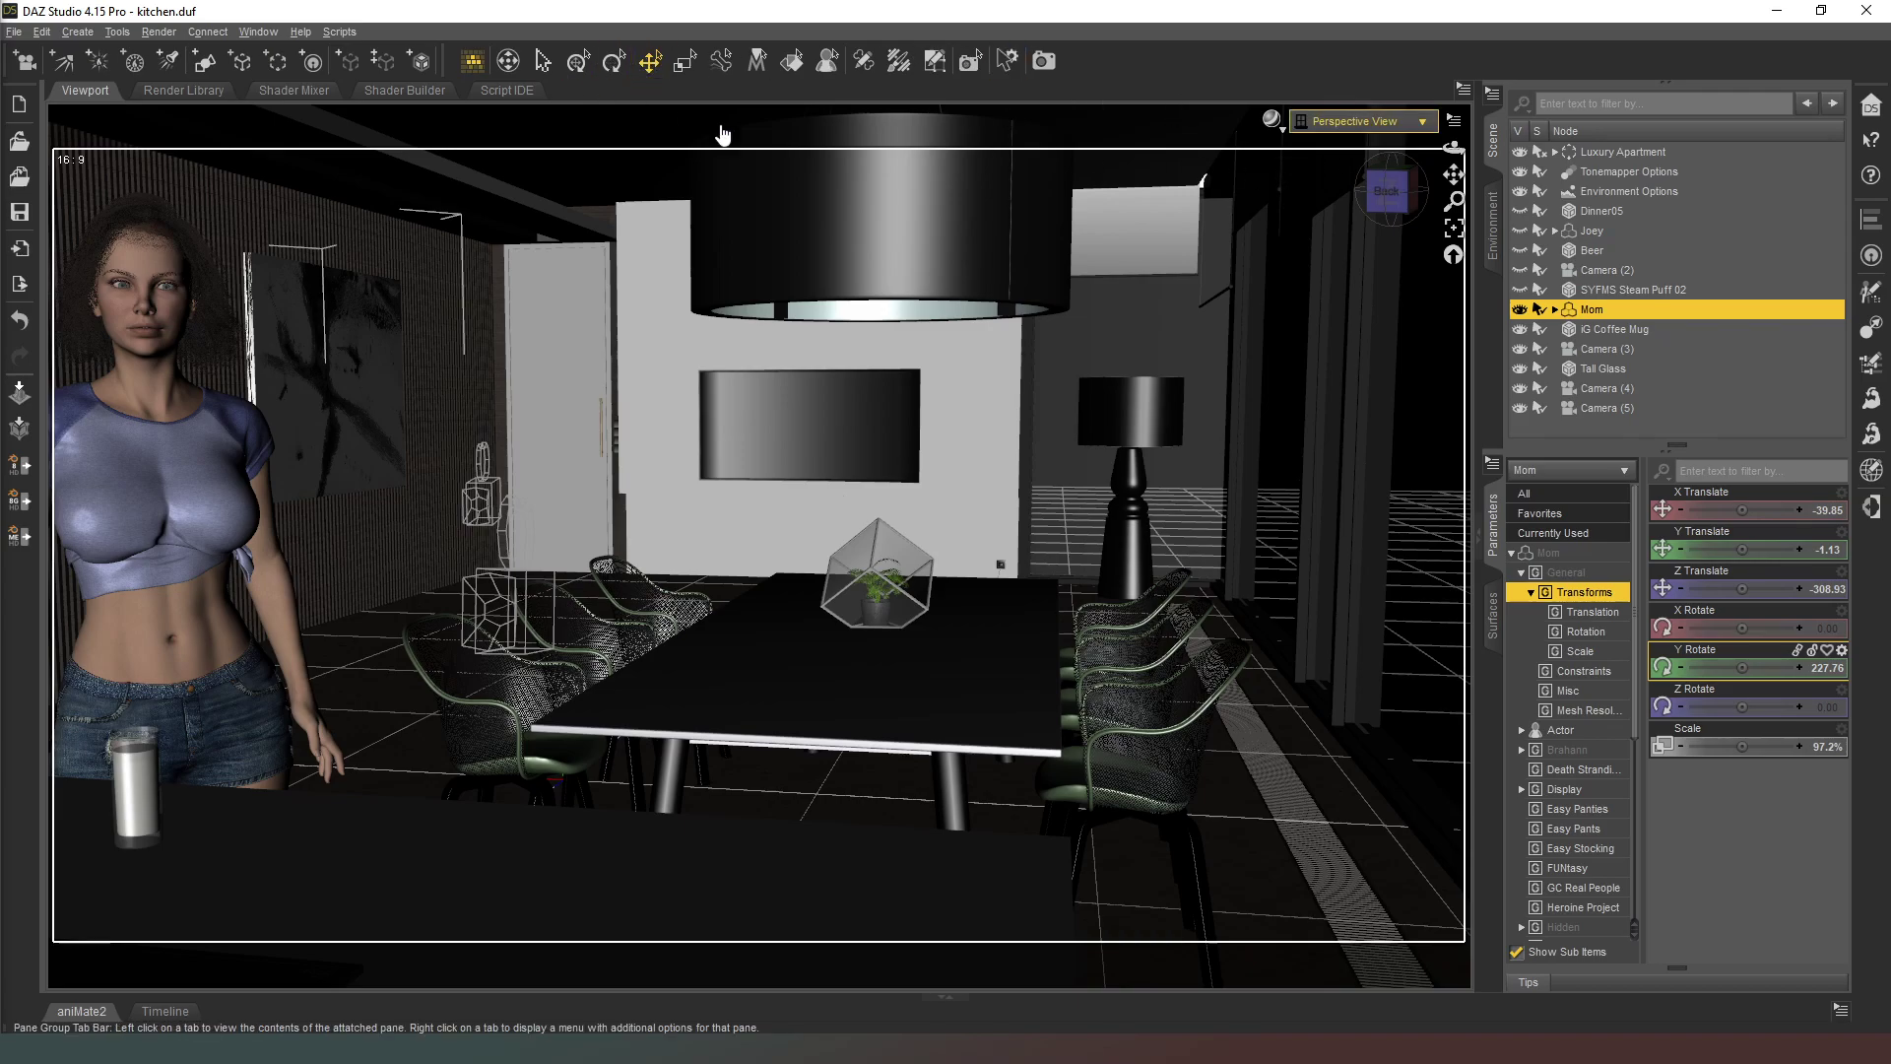
pyautogui.moveTo(1387, 191)
pyautogui.mouseDown()
pyautogui.moveTo(1387, 158)
pyautogui.moveTo(1395, 179)
pyautogui.mouseUp()
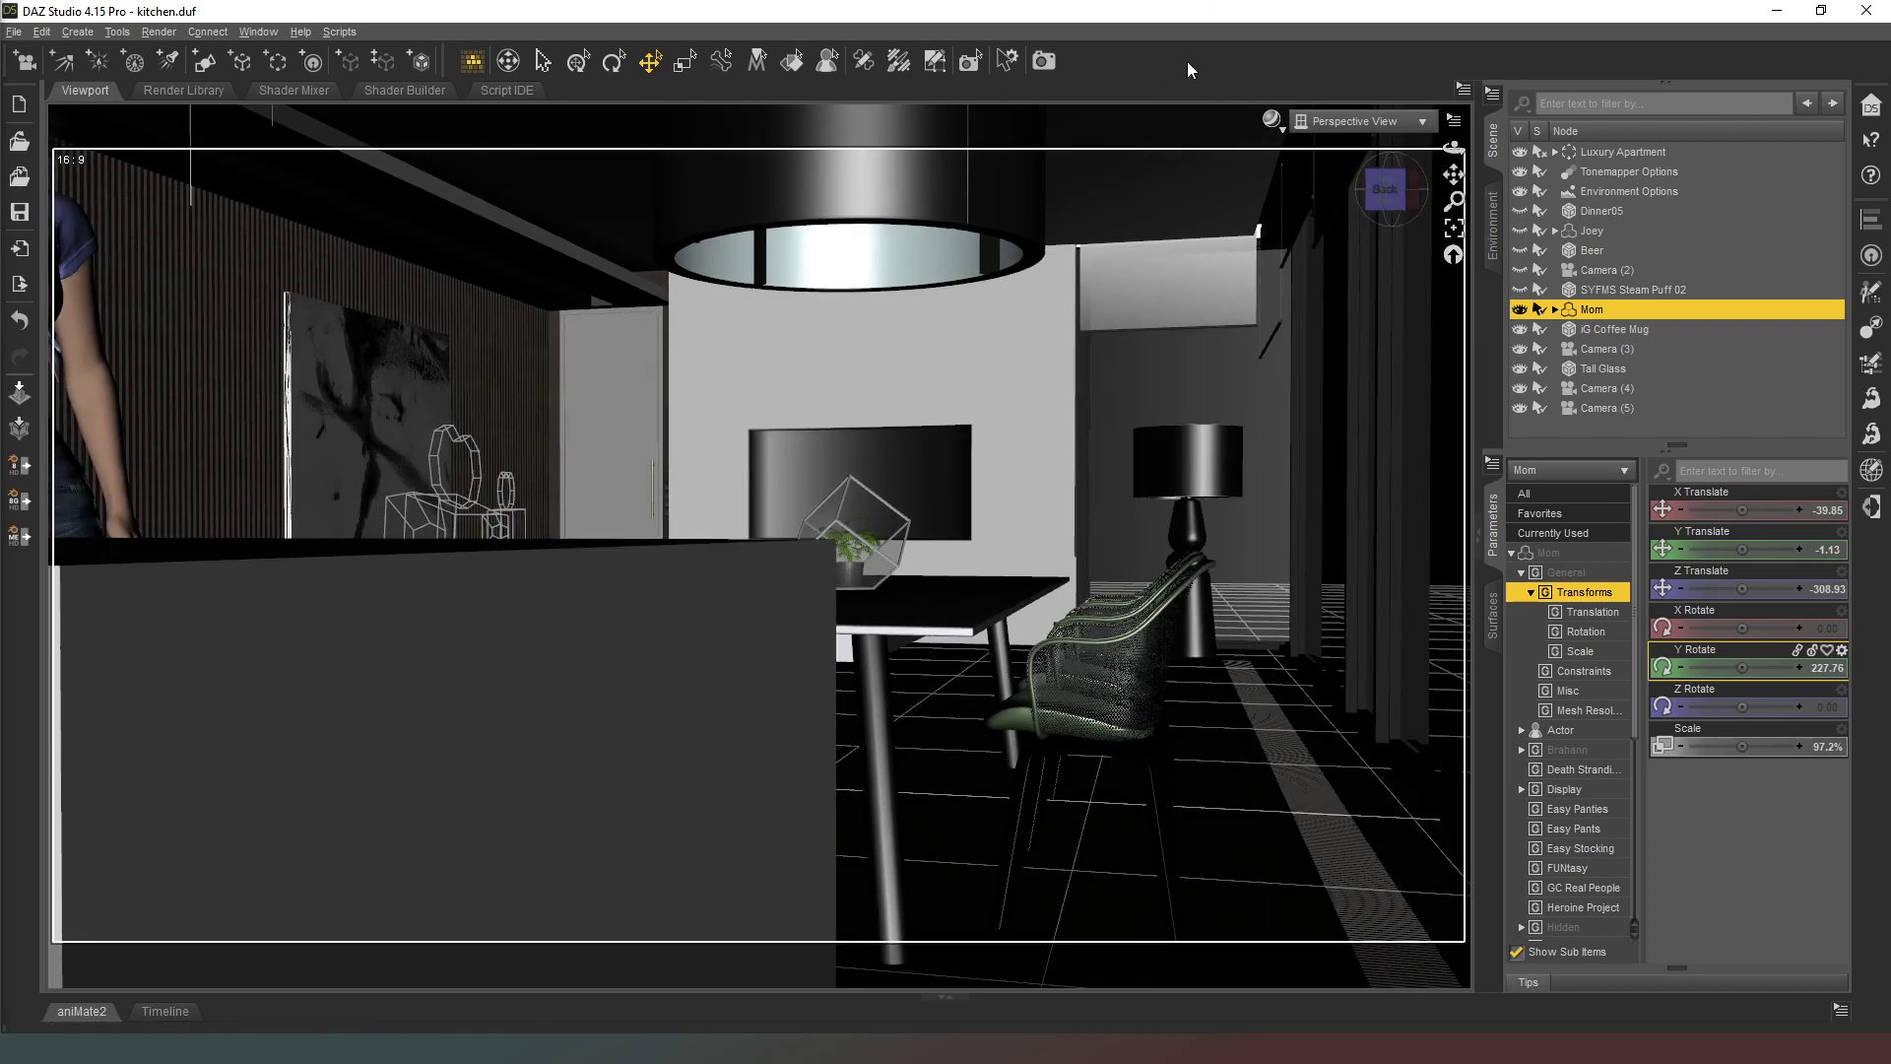
pyautogui.click(500, 71)
pyautogui.moveTo(666, 351); pyautogui.dragTo(426, 330)
pyautogui.moveTo(1447, 175); pyautogui.dragTo(1444, 126)
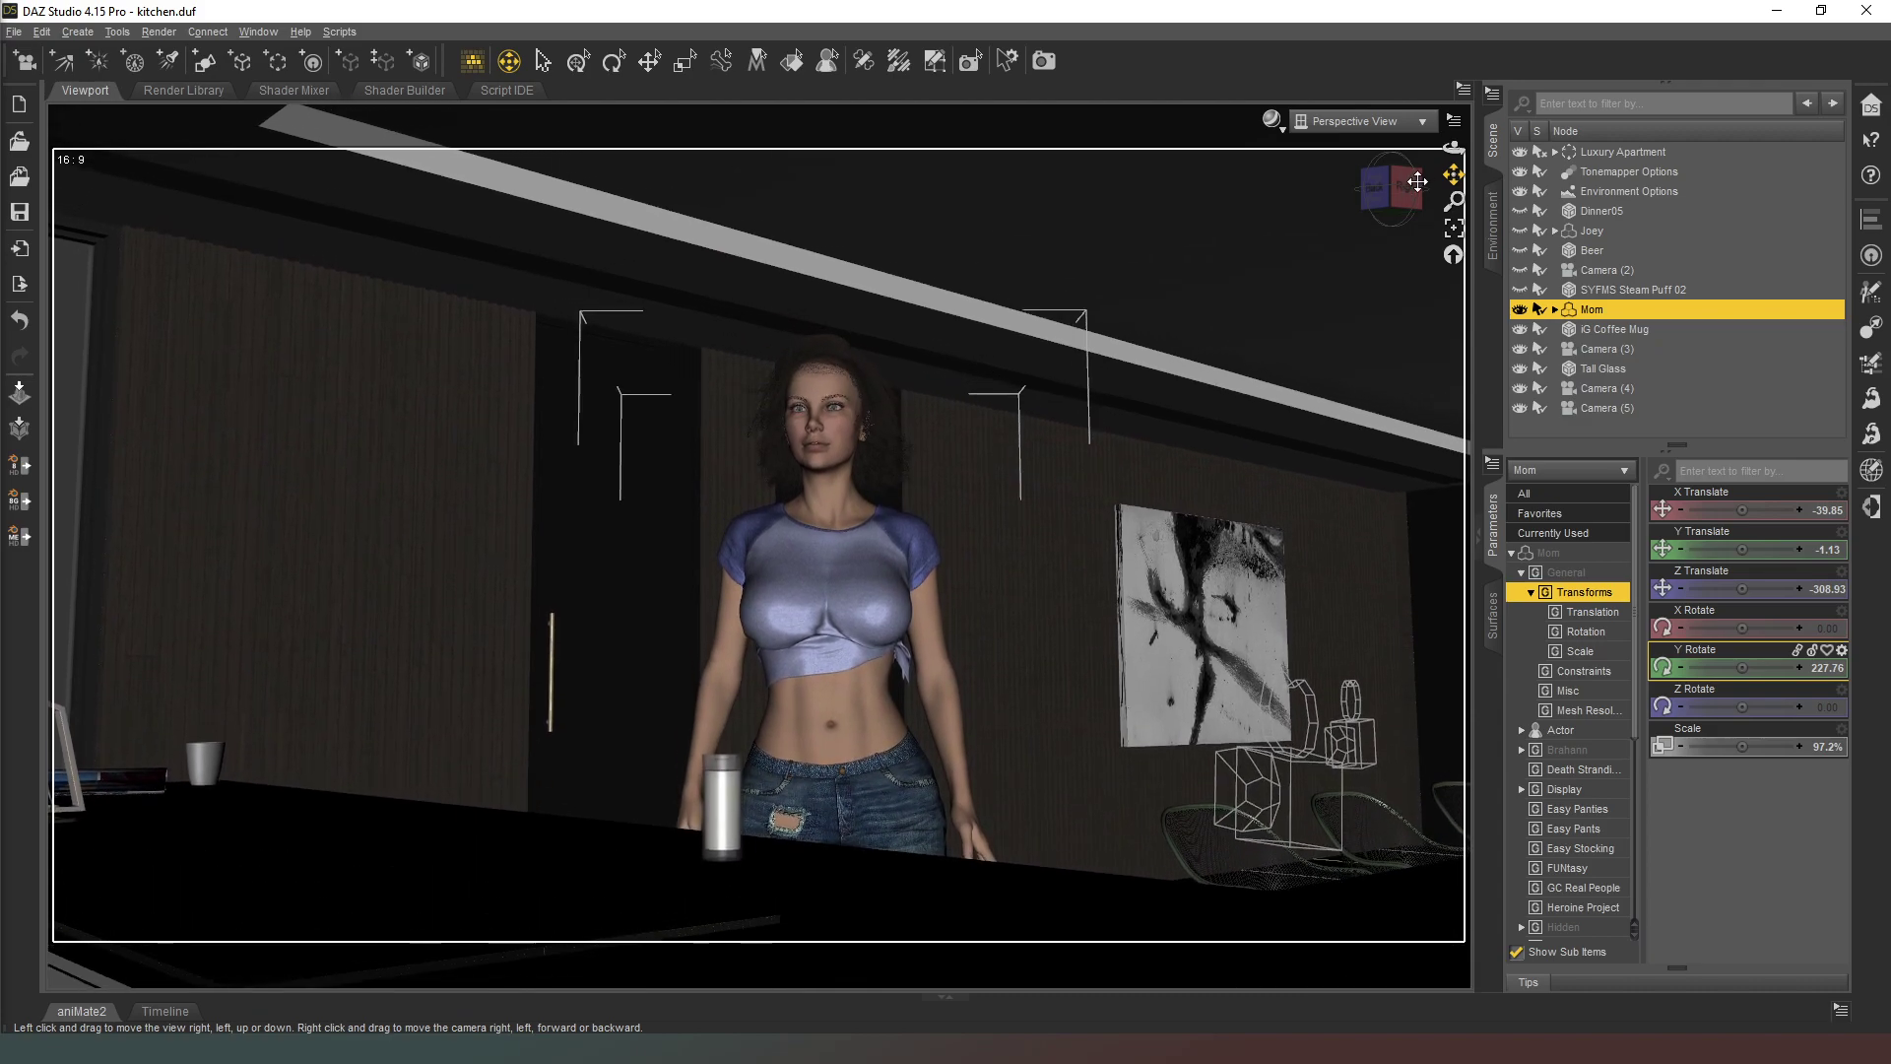
pyautogui.moveTo(1397, 201); pyautogui.dragTo(1397, 232)
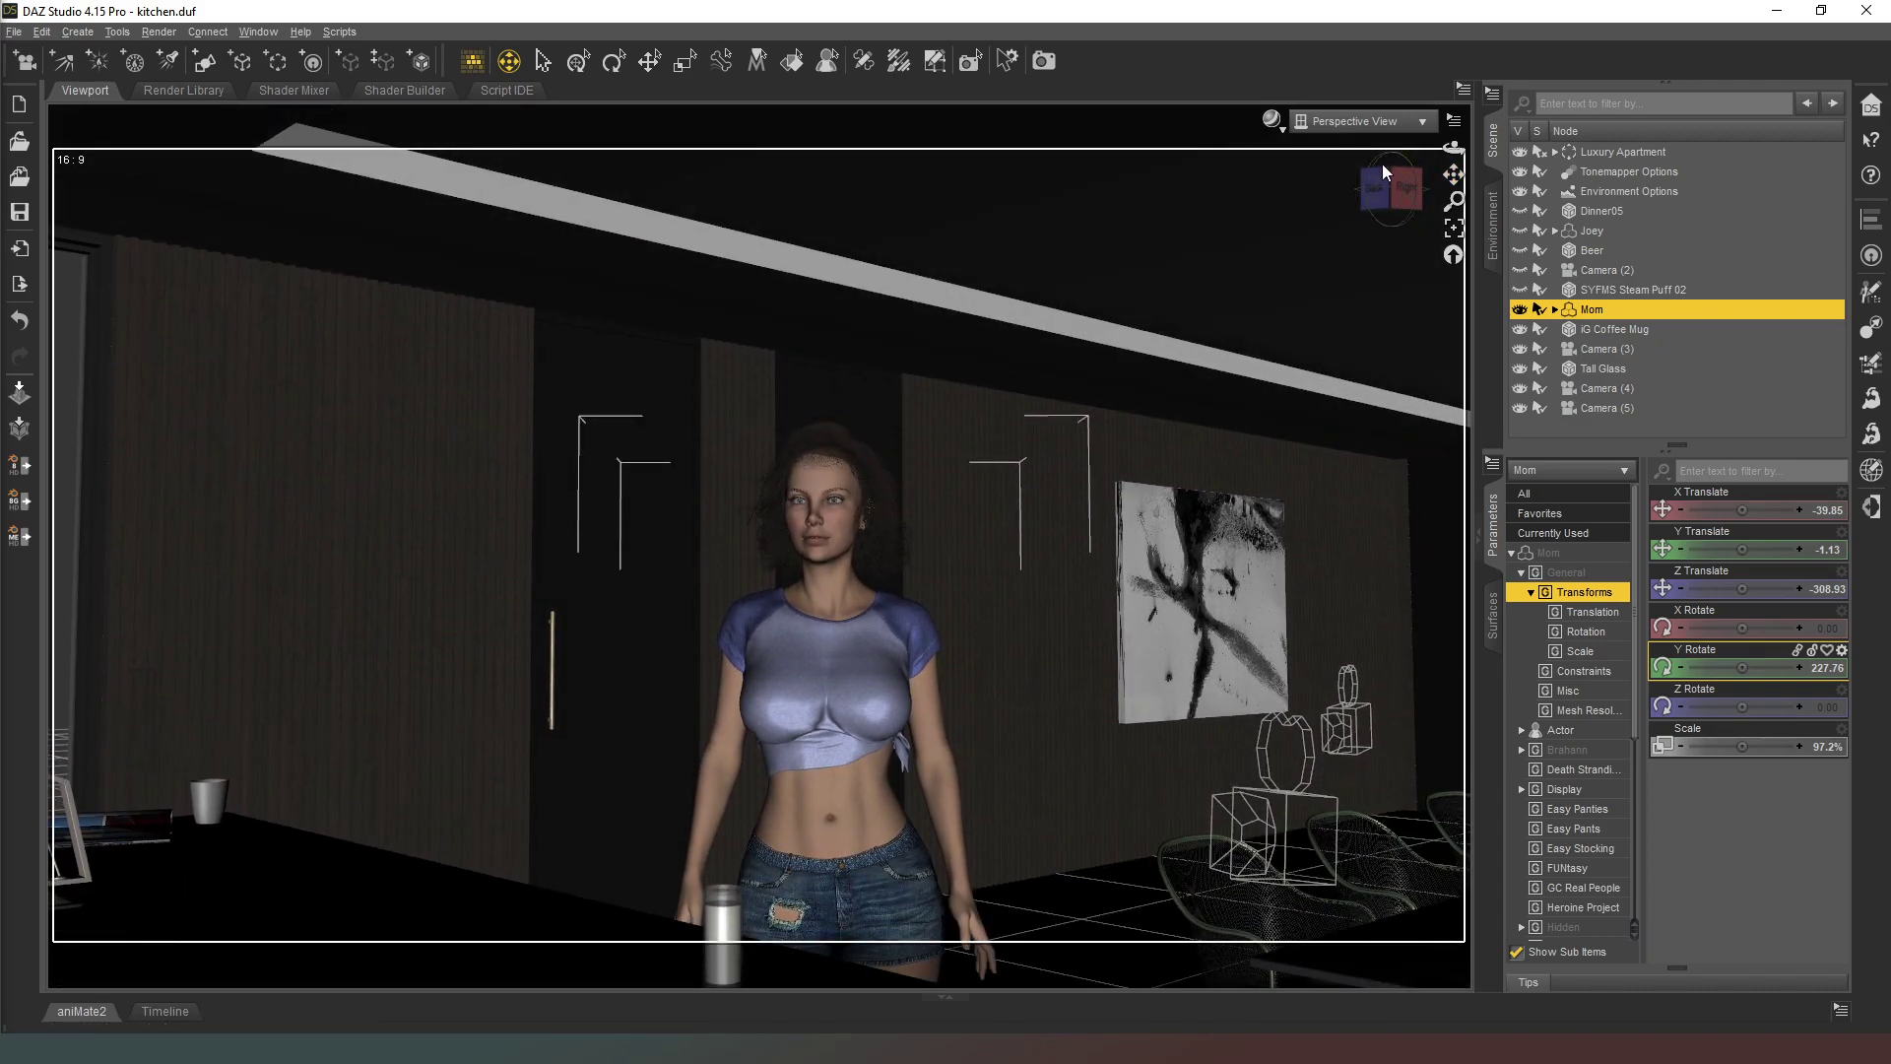
pyautogui.moveTo(1454, 169); pyautogui.dragTo(1262, 266)
pyautogui.moveTo(1397, 195); pyautogui.dragTo(1269, 249)
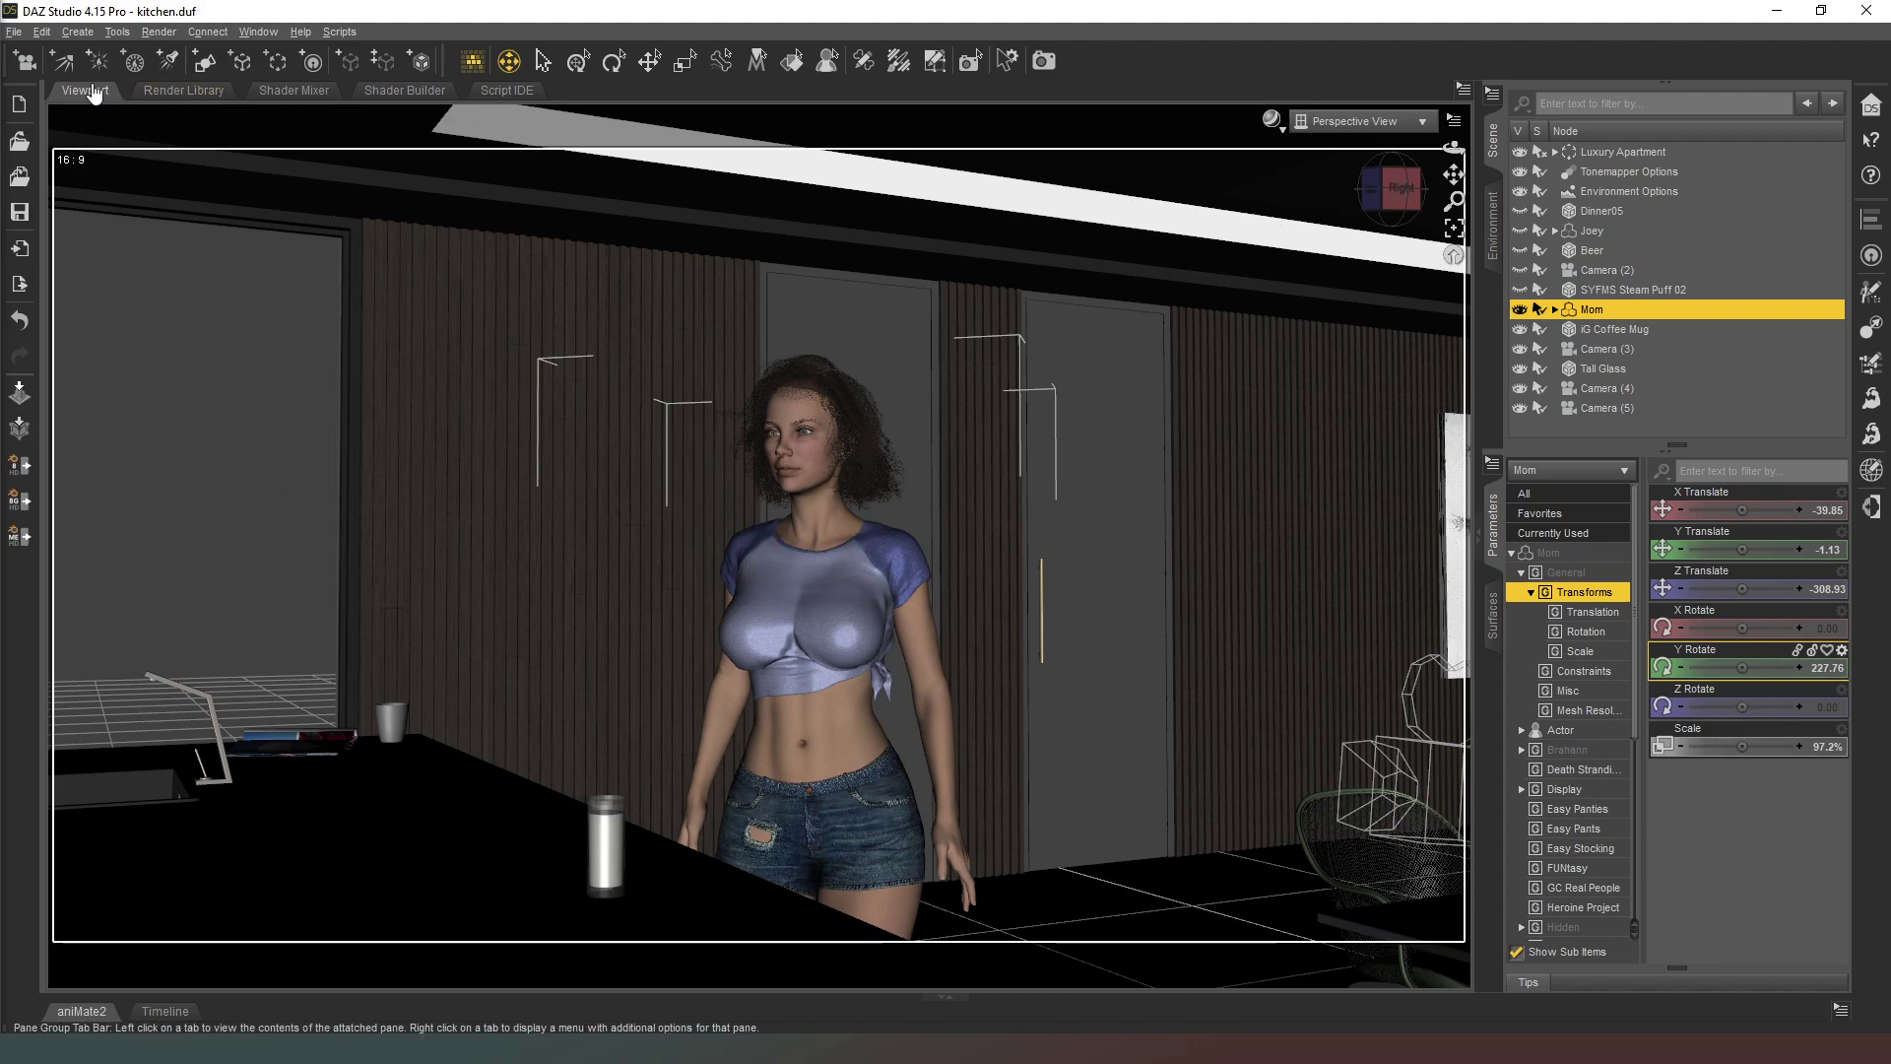
# - Create a new camera with Apply Active Viewport Transforms and look through it in the viewport
pyautogui.click(25, 61)
pyautogui.click(903, 621)
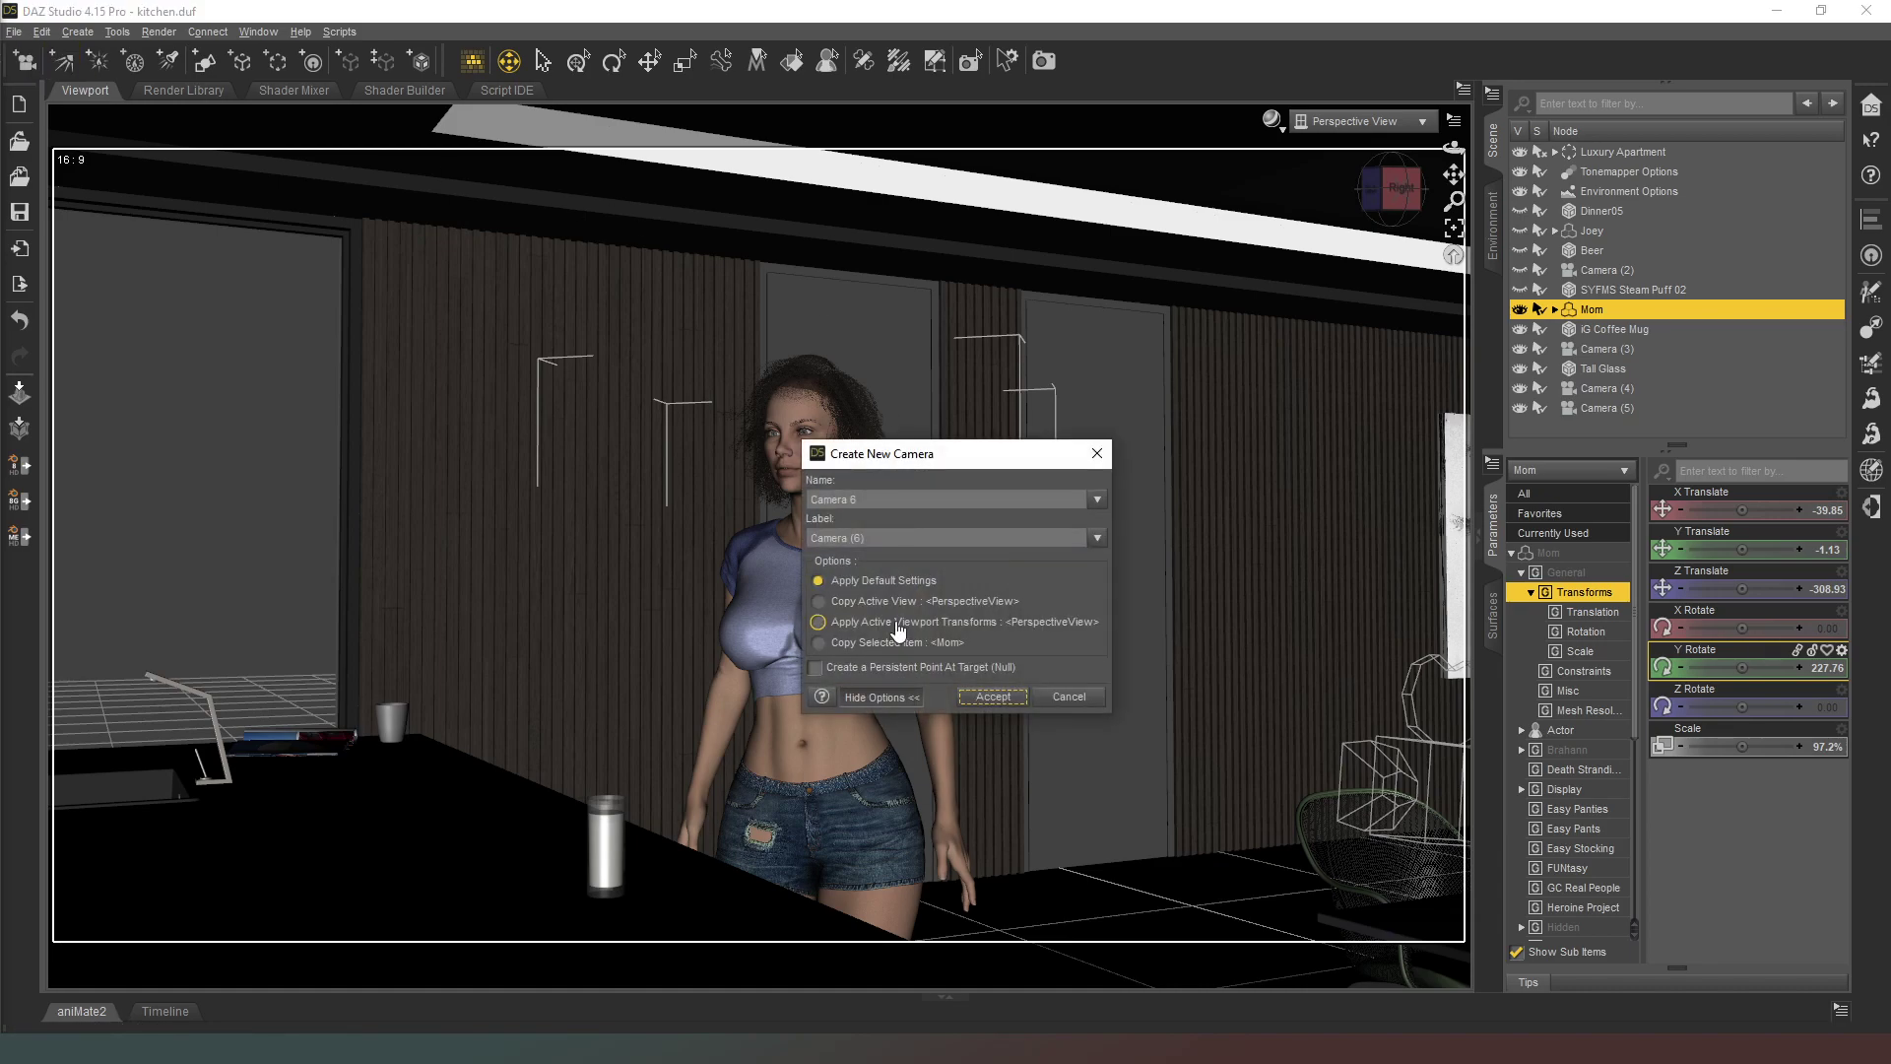
pyautogui.click(992, 697)
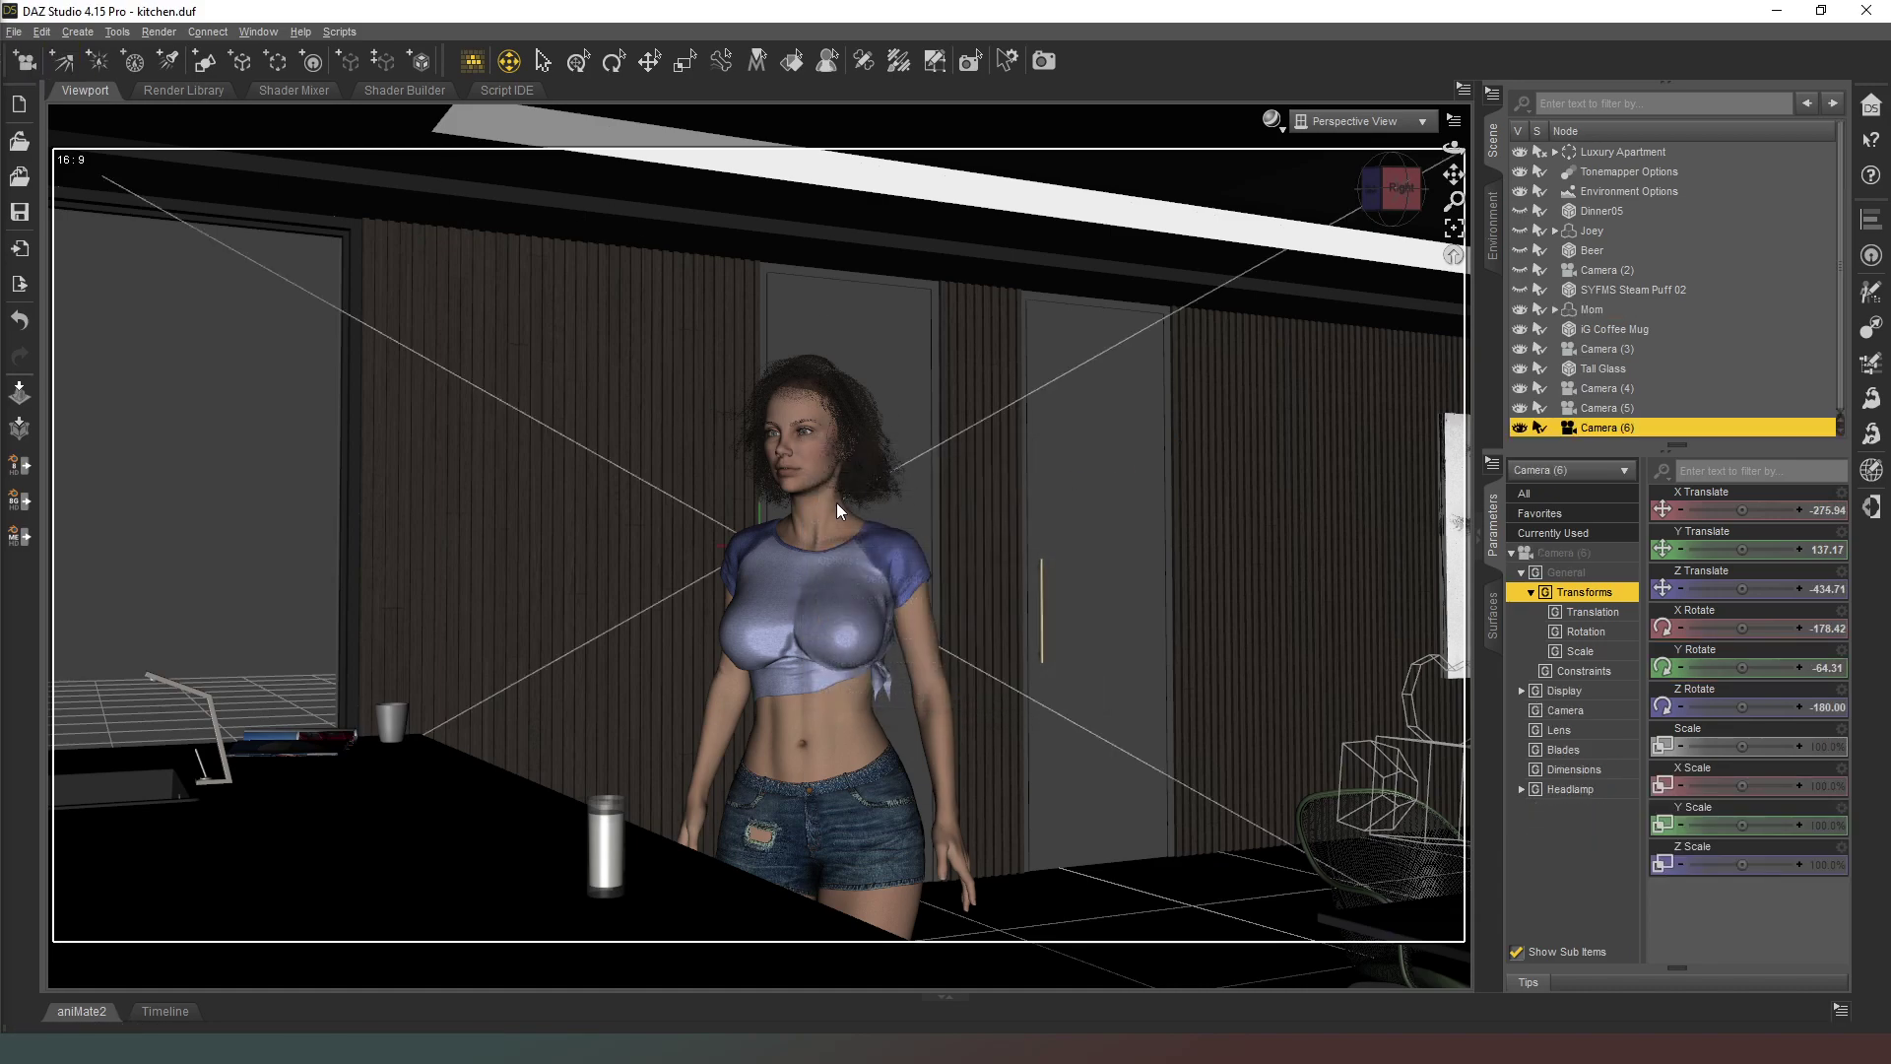
pyautogui.click(1387, 122)
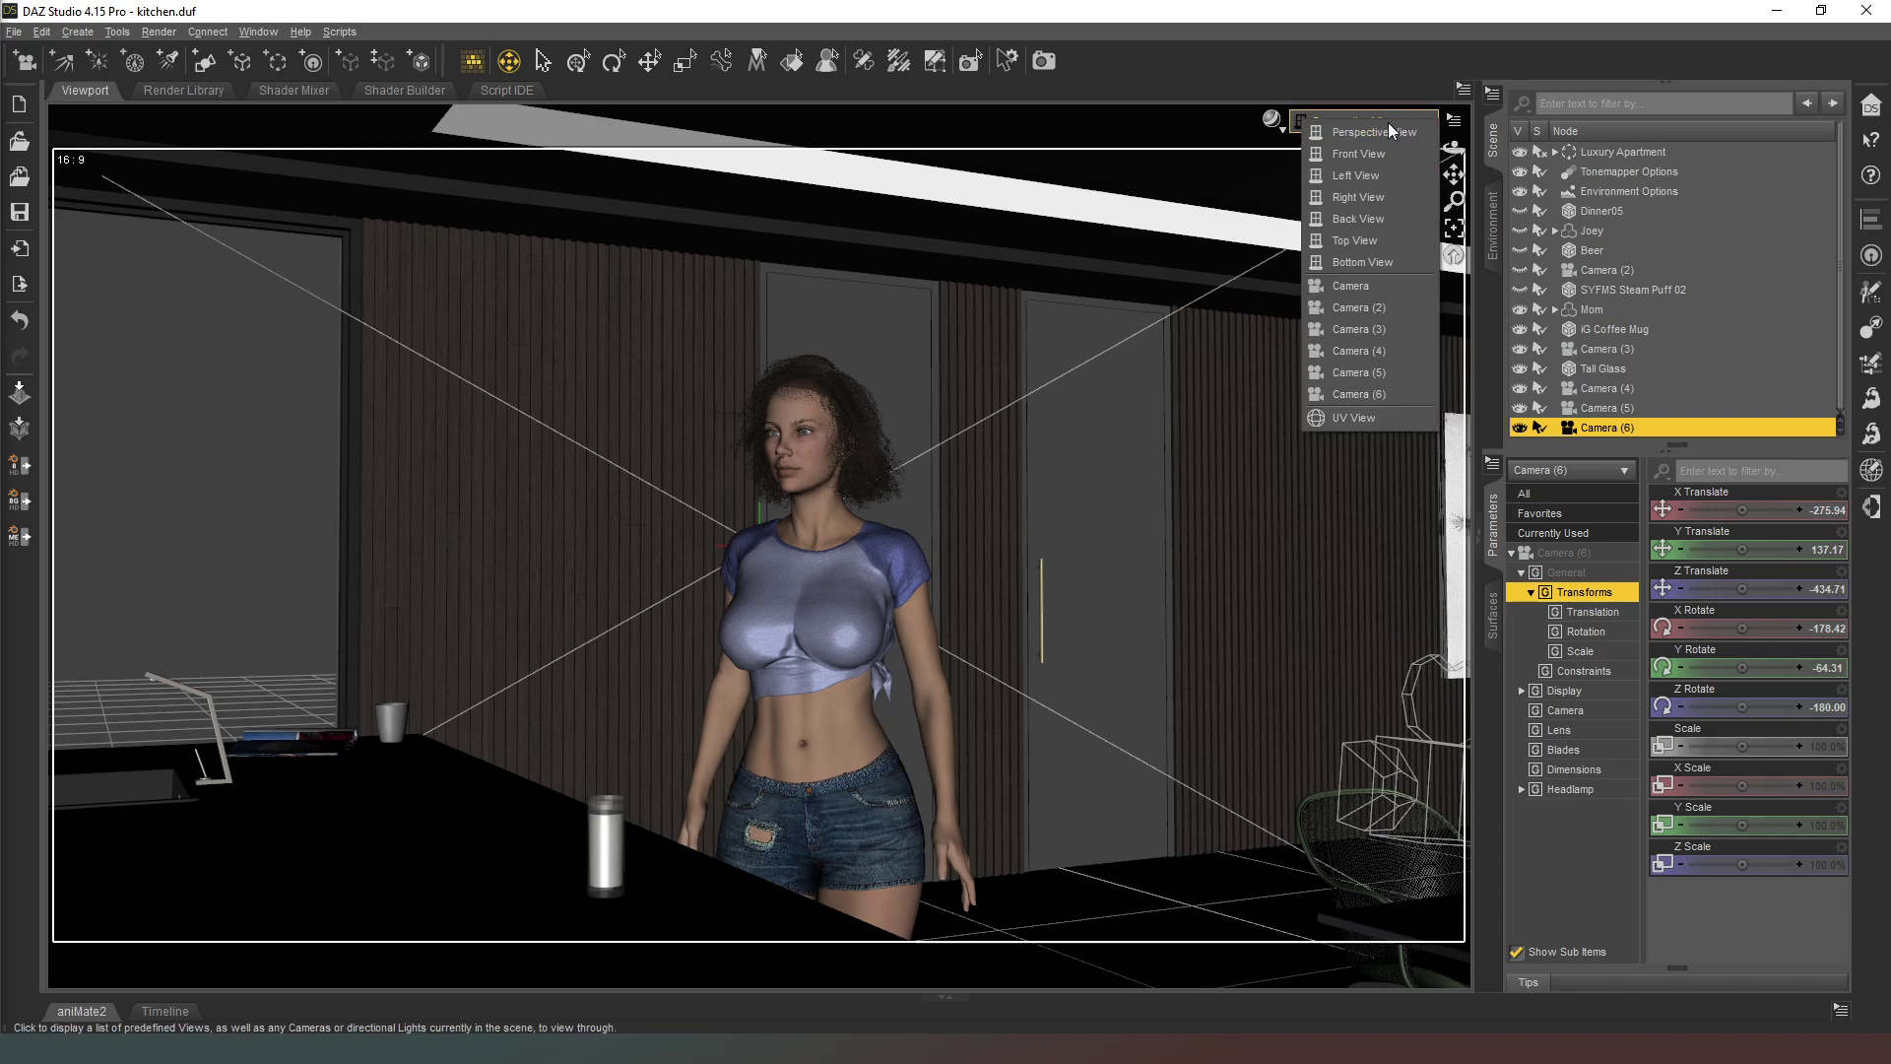
pyautogui.click(1356, 387)
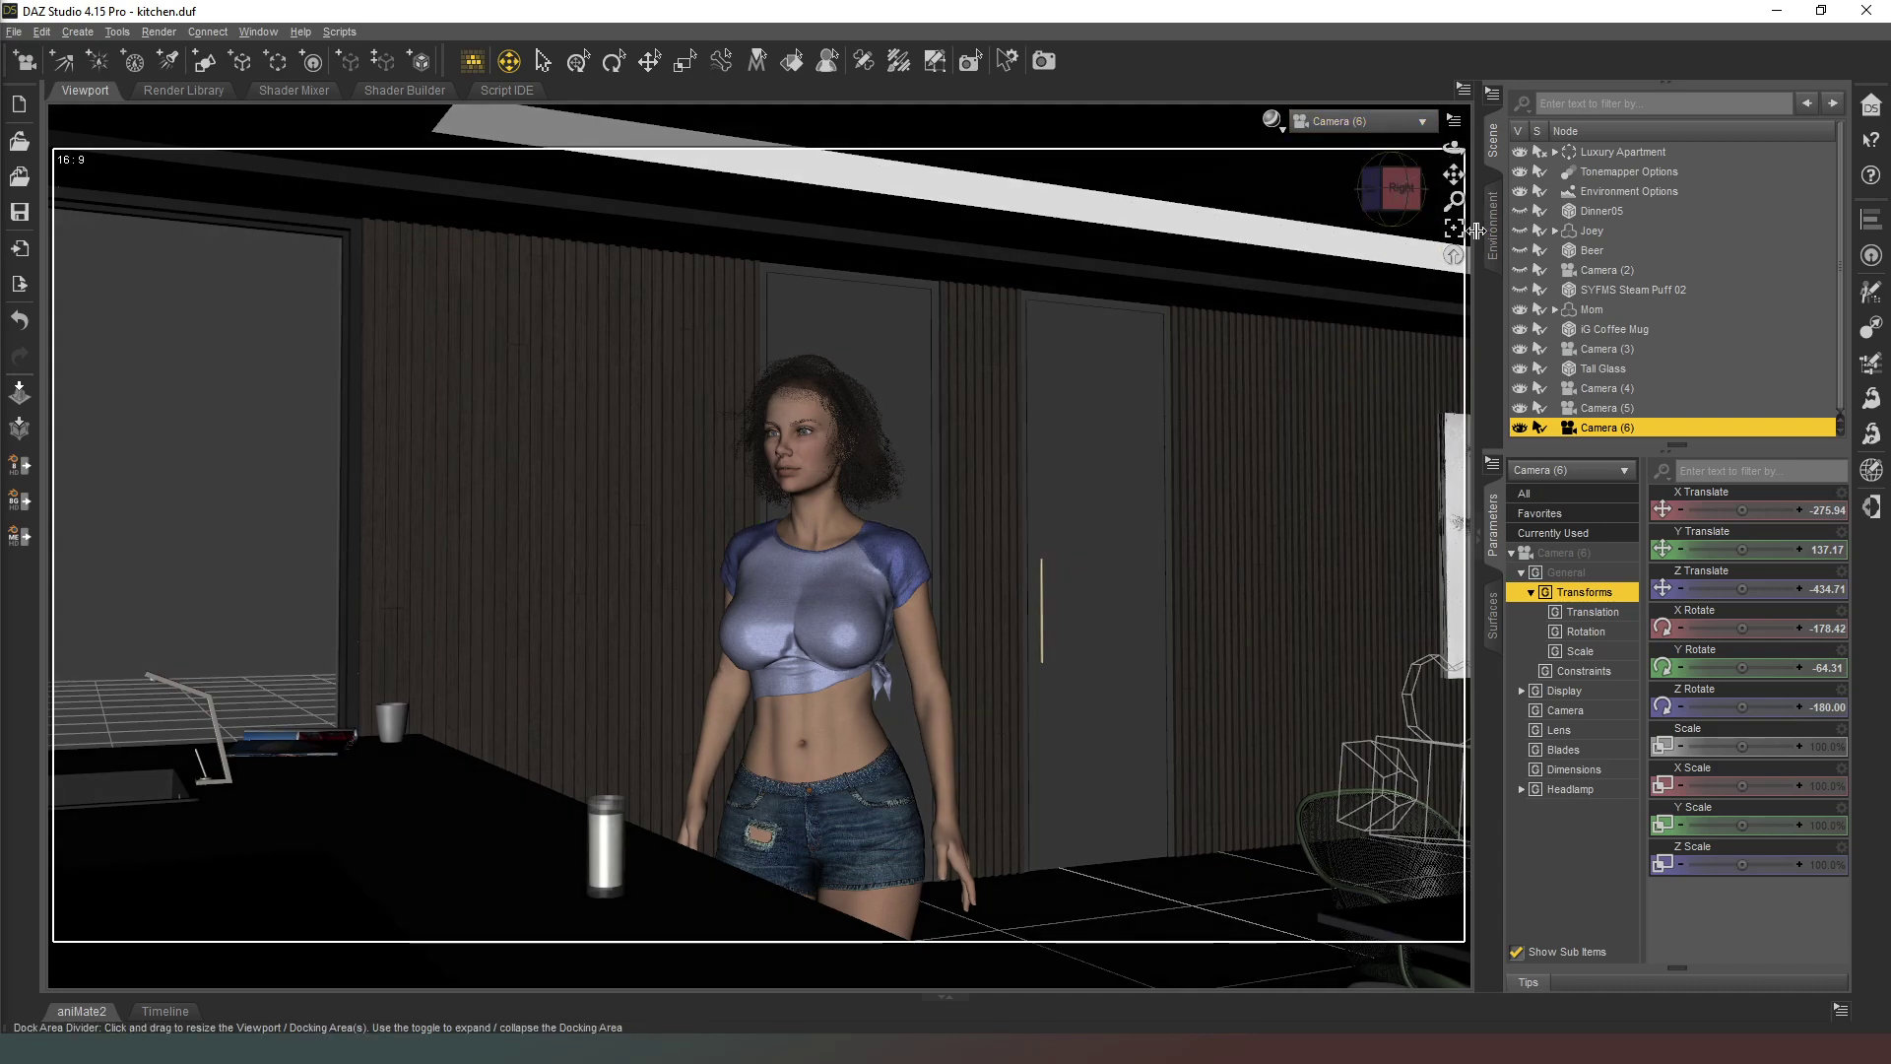
# - Increase the new camera's focal length and reframe the shot tighter on Mom's upper body
pyautogui.click(1578, 716)
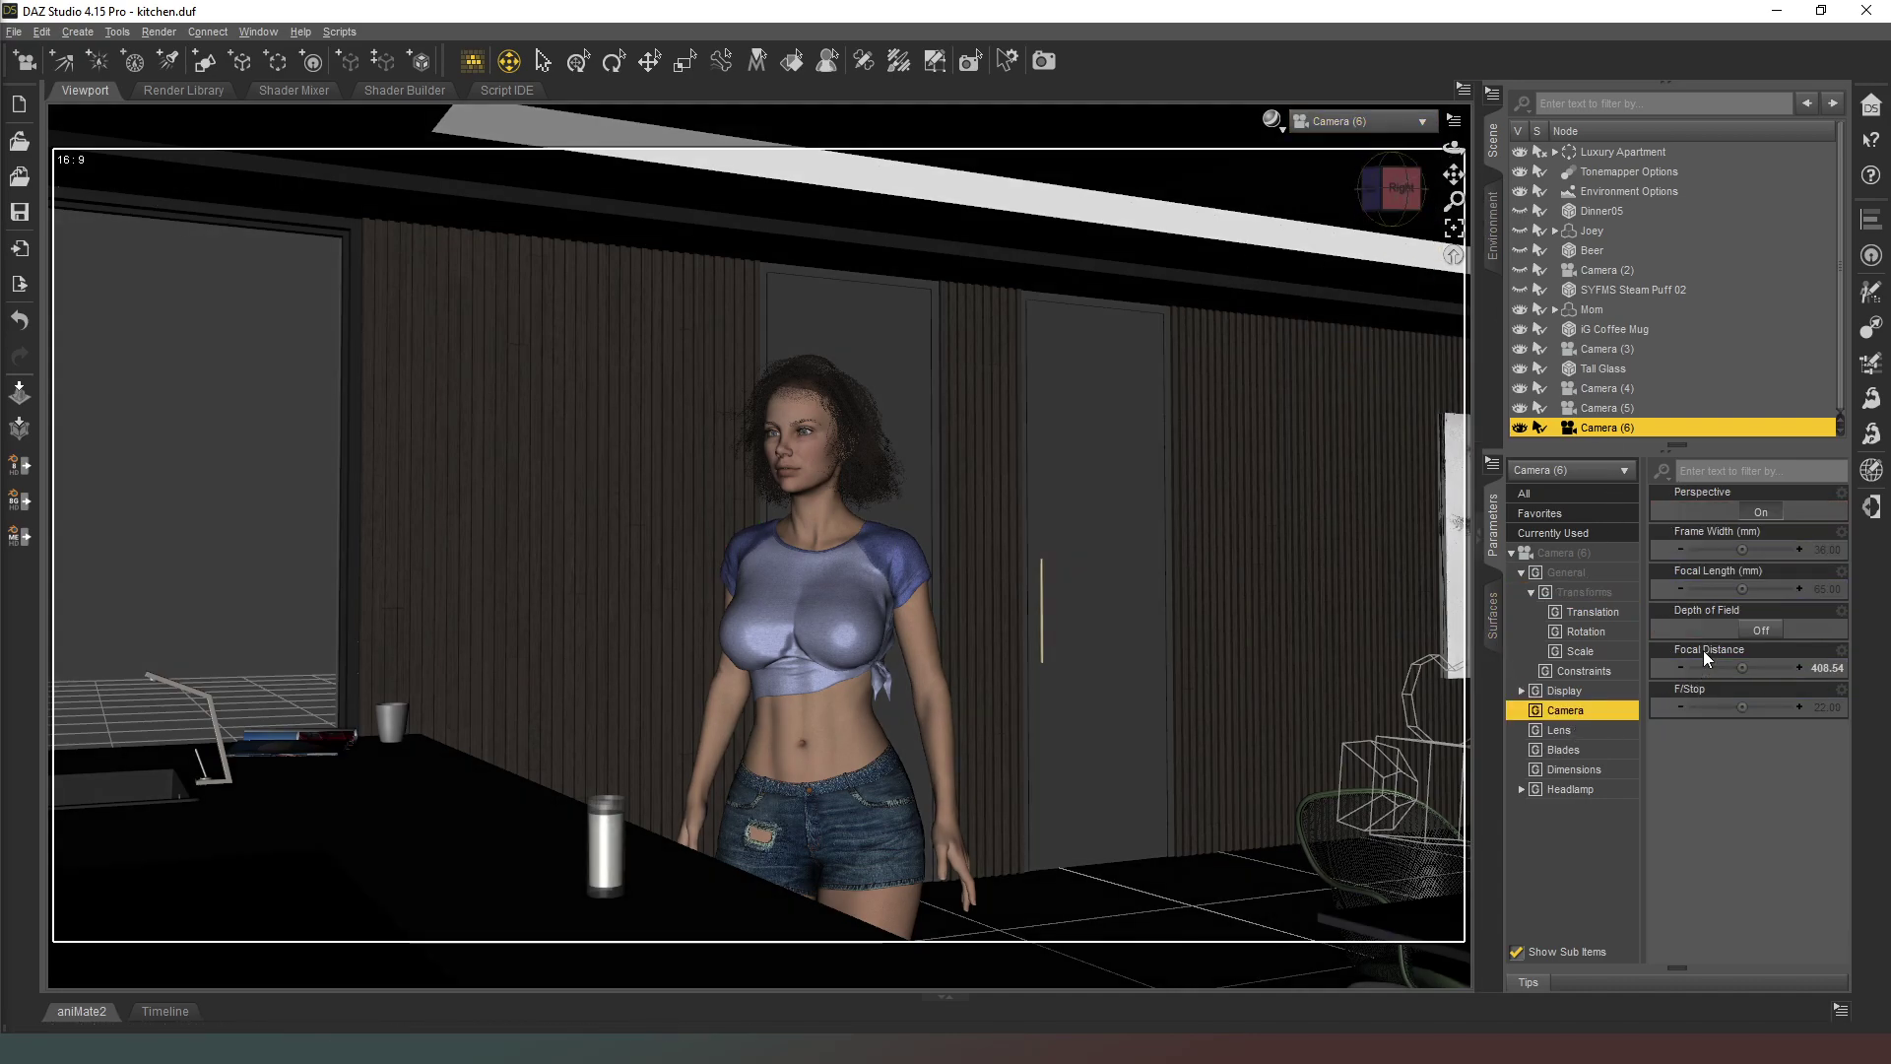
pyautogui.moveTo(1742, 590); pyautogui.dragTo(1761, 590)
pyautogui.moveTo(621, 330); pyautogui.dragTo(693, 353, button='middle')
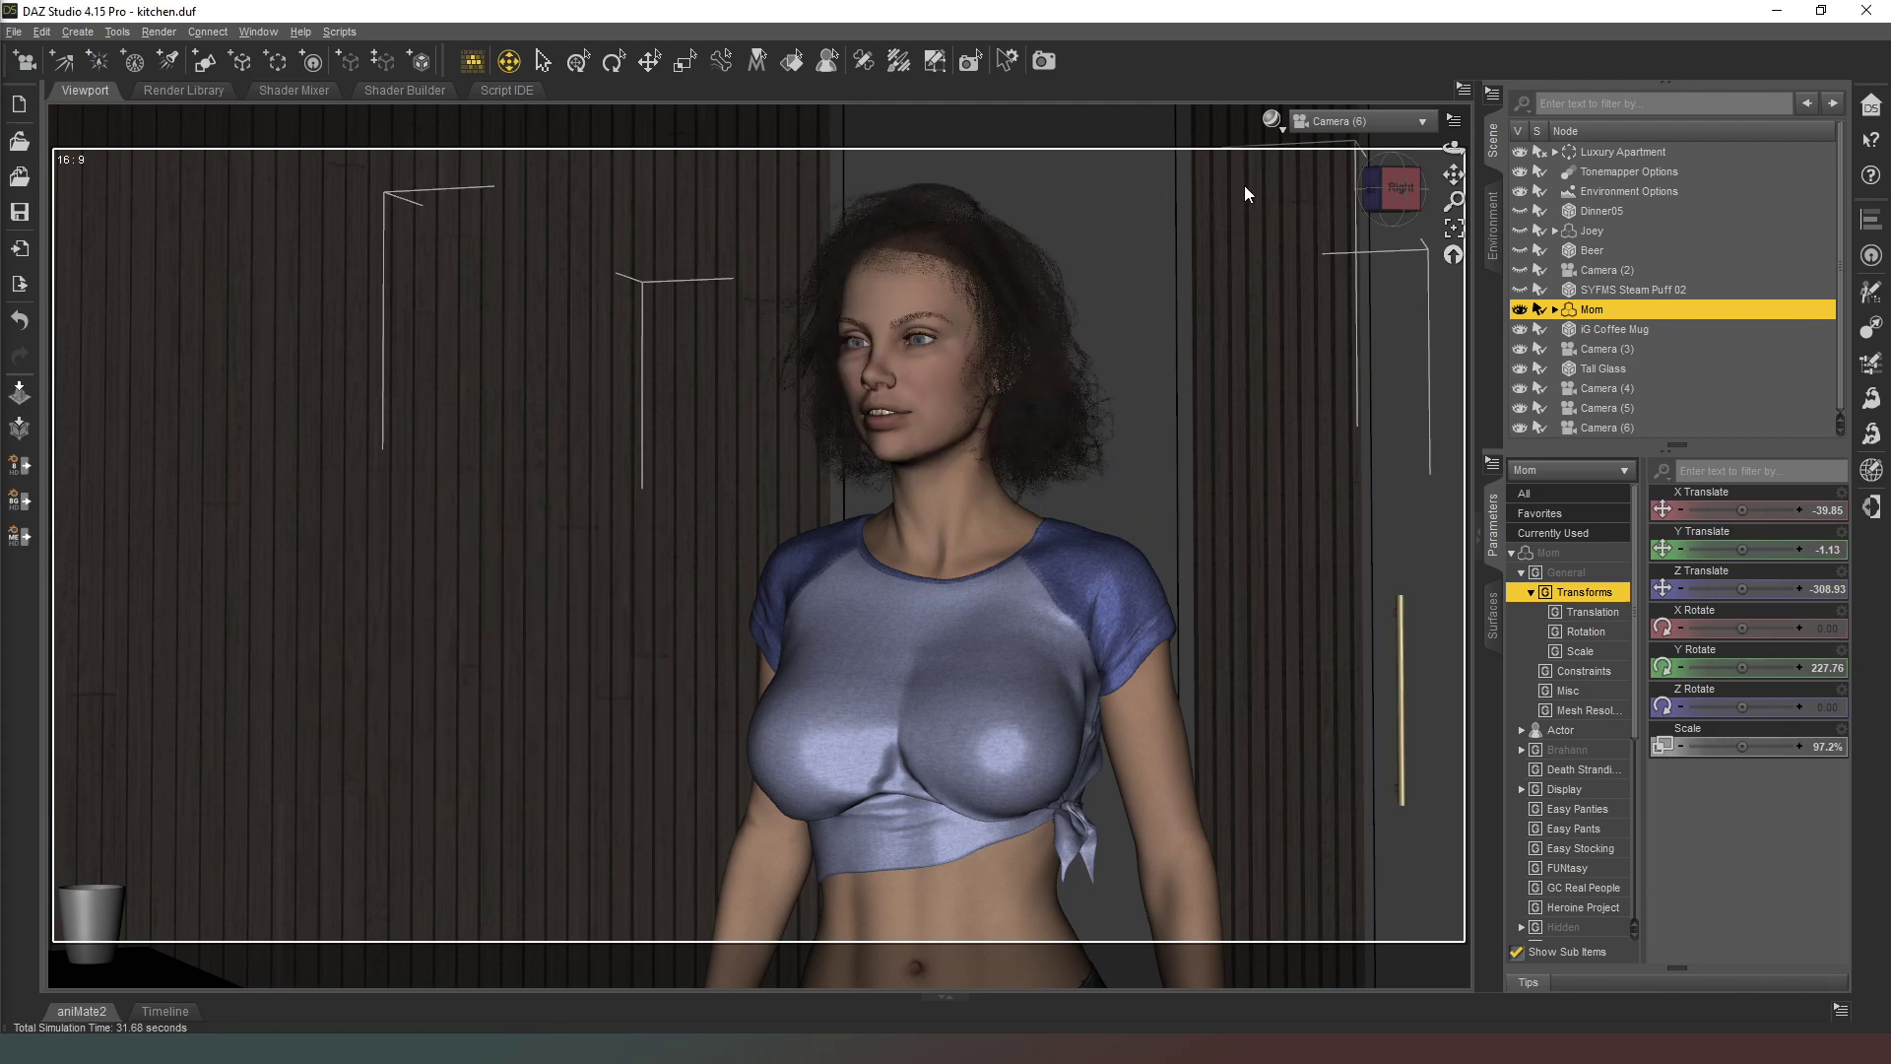
# - Return to the perspective view and create a sphere primitive at the world center with 1 m diameter, 6 segments and 12 sides
pyautogui.click(1362, 128)
pyautogui.click(1362, 143)
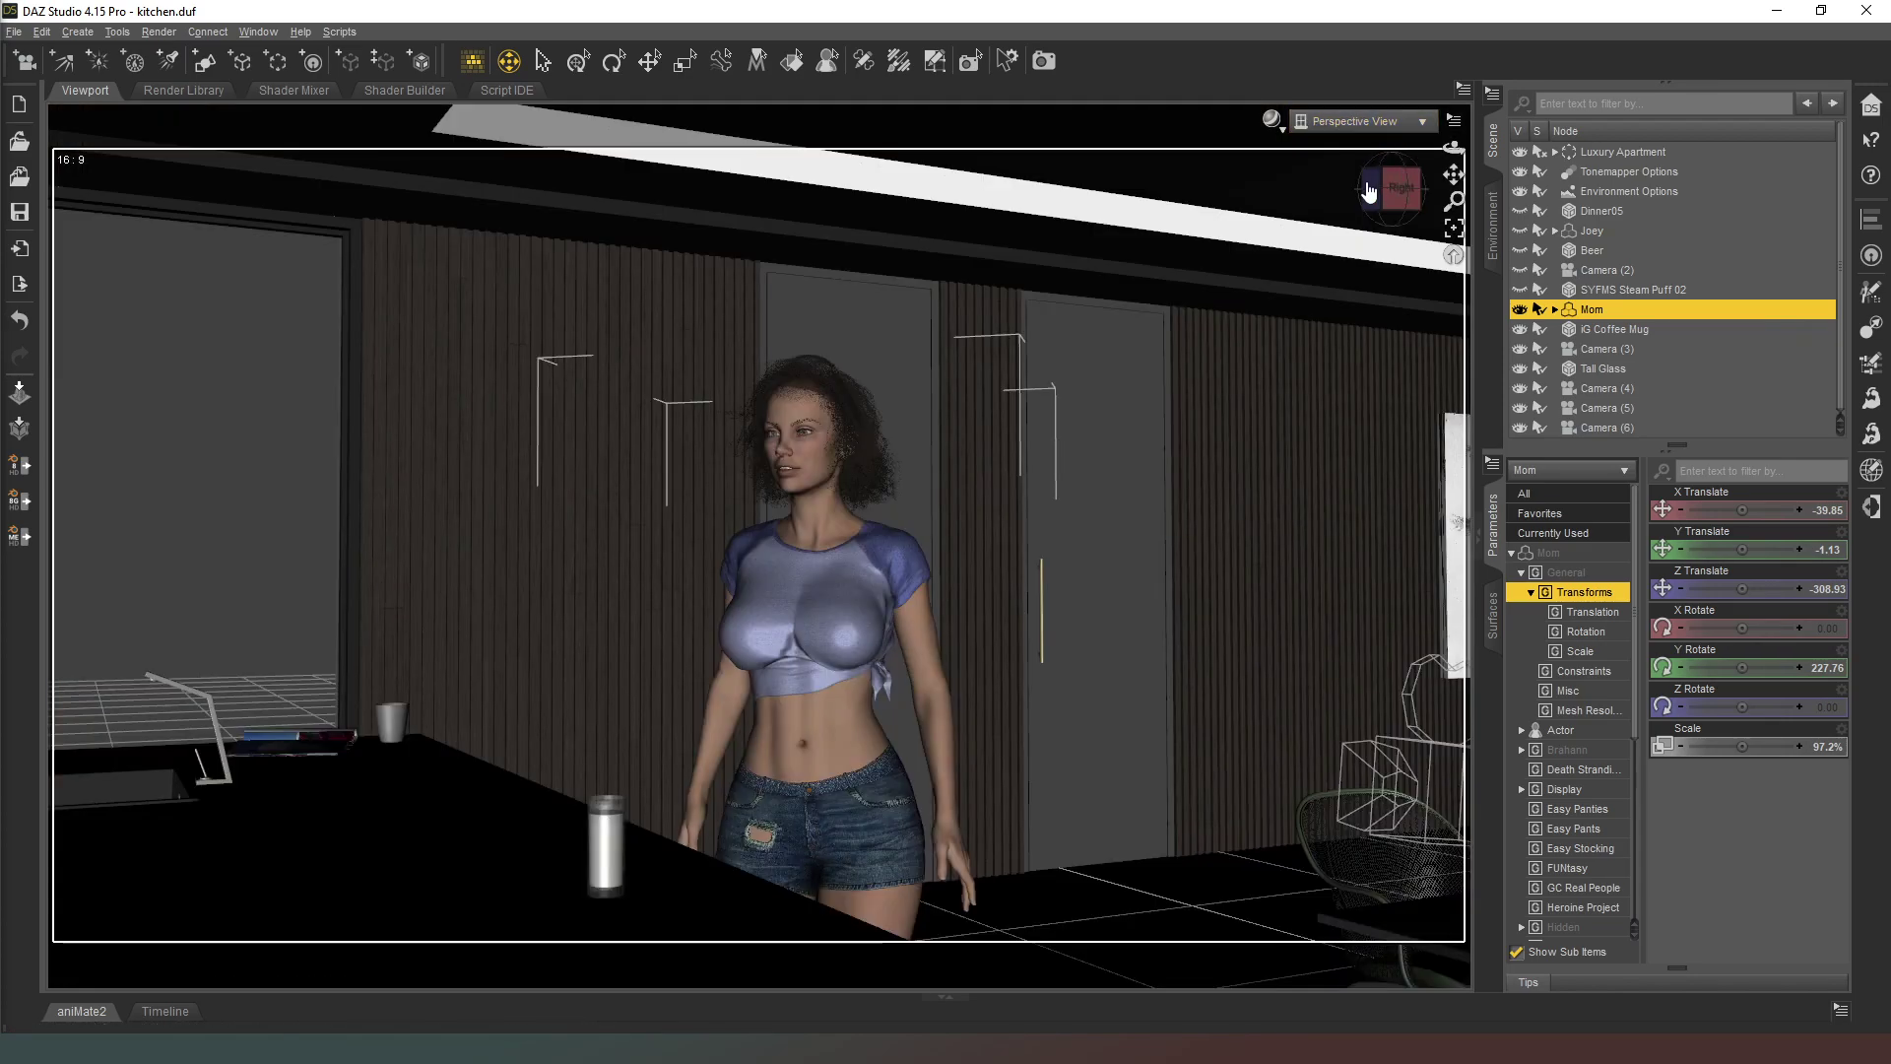
pyautogui.click(166, 65)
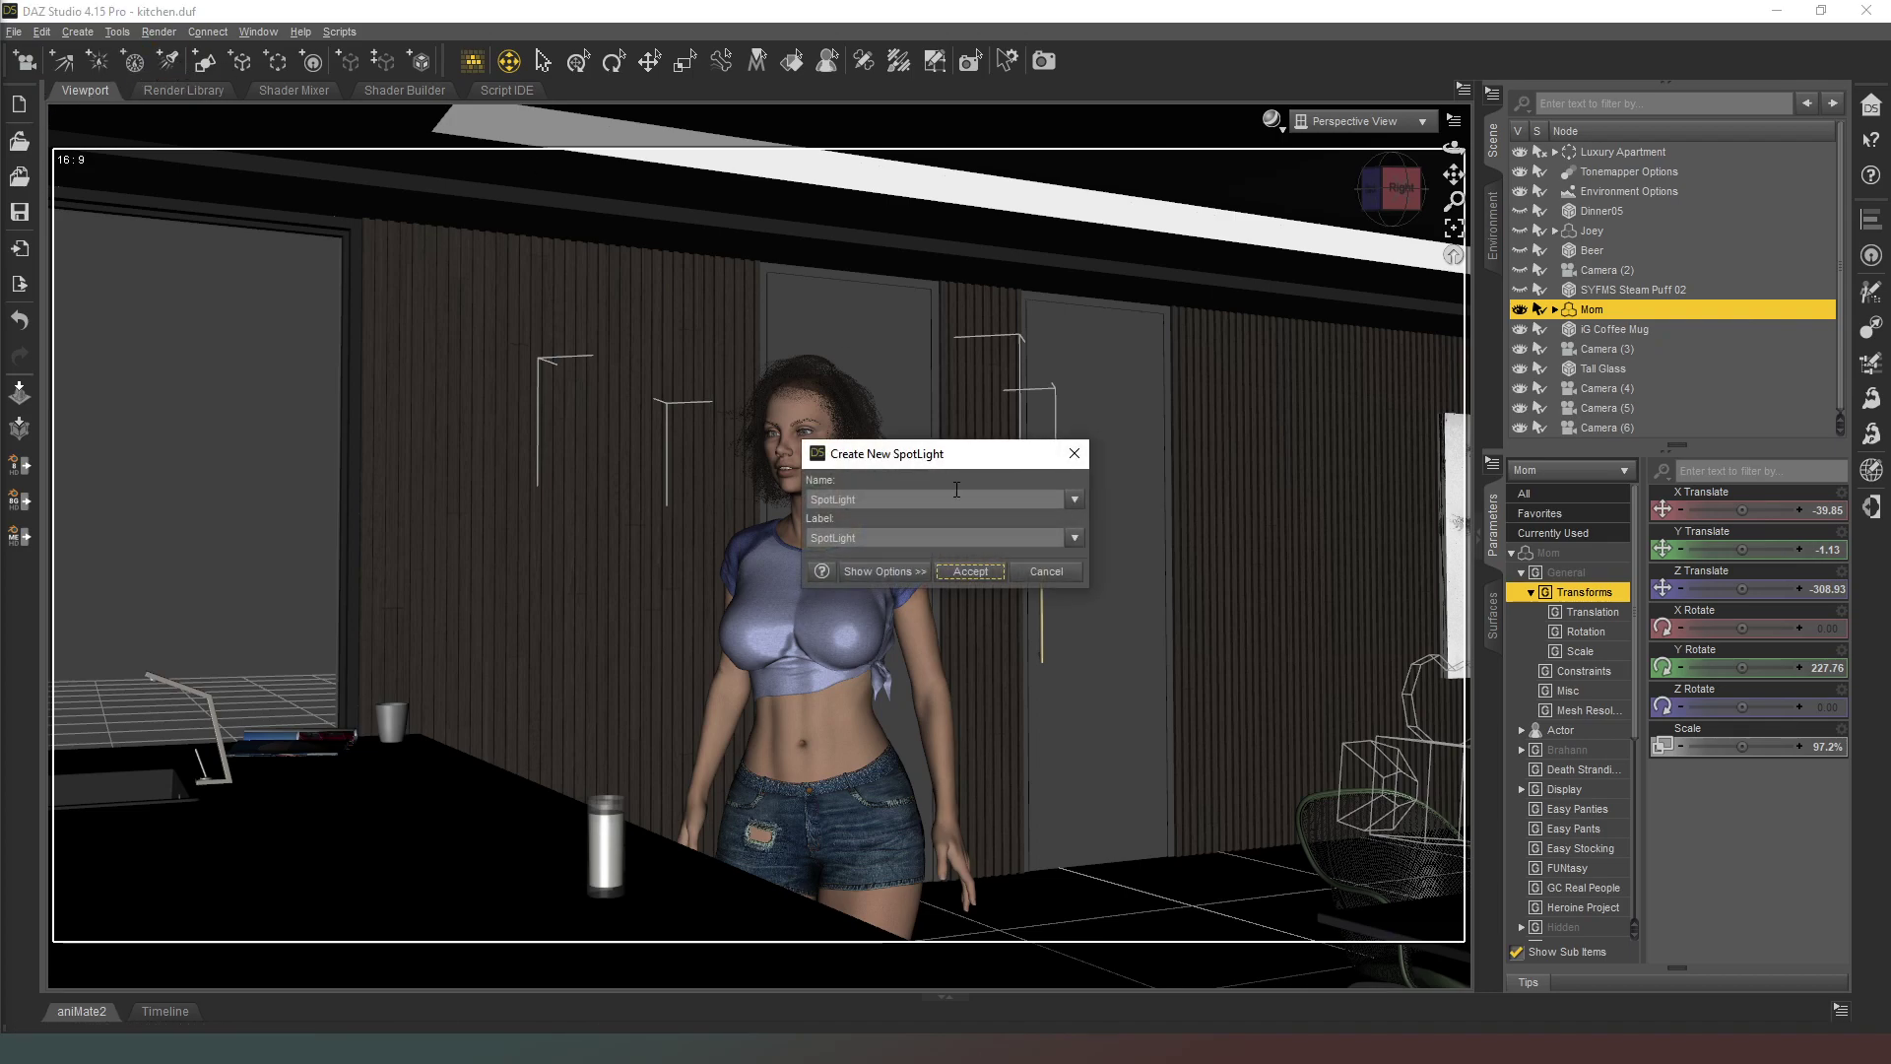
pyautogui.click(1046, 571)
pyautogui.click(205, 61)
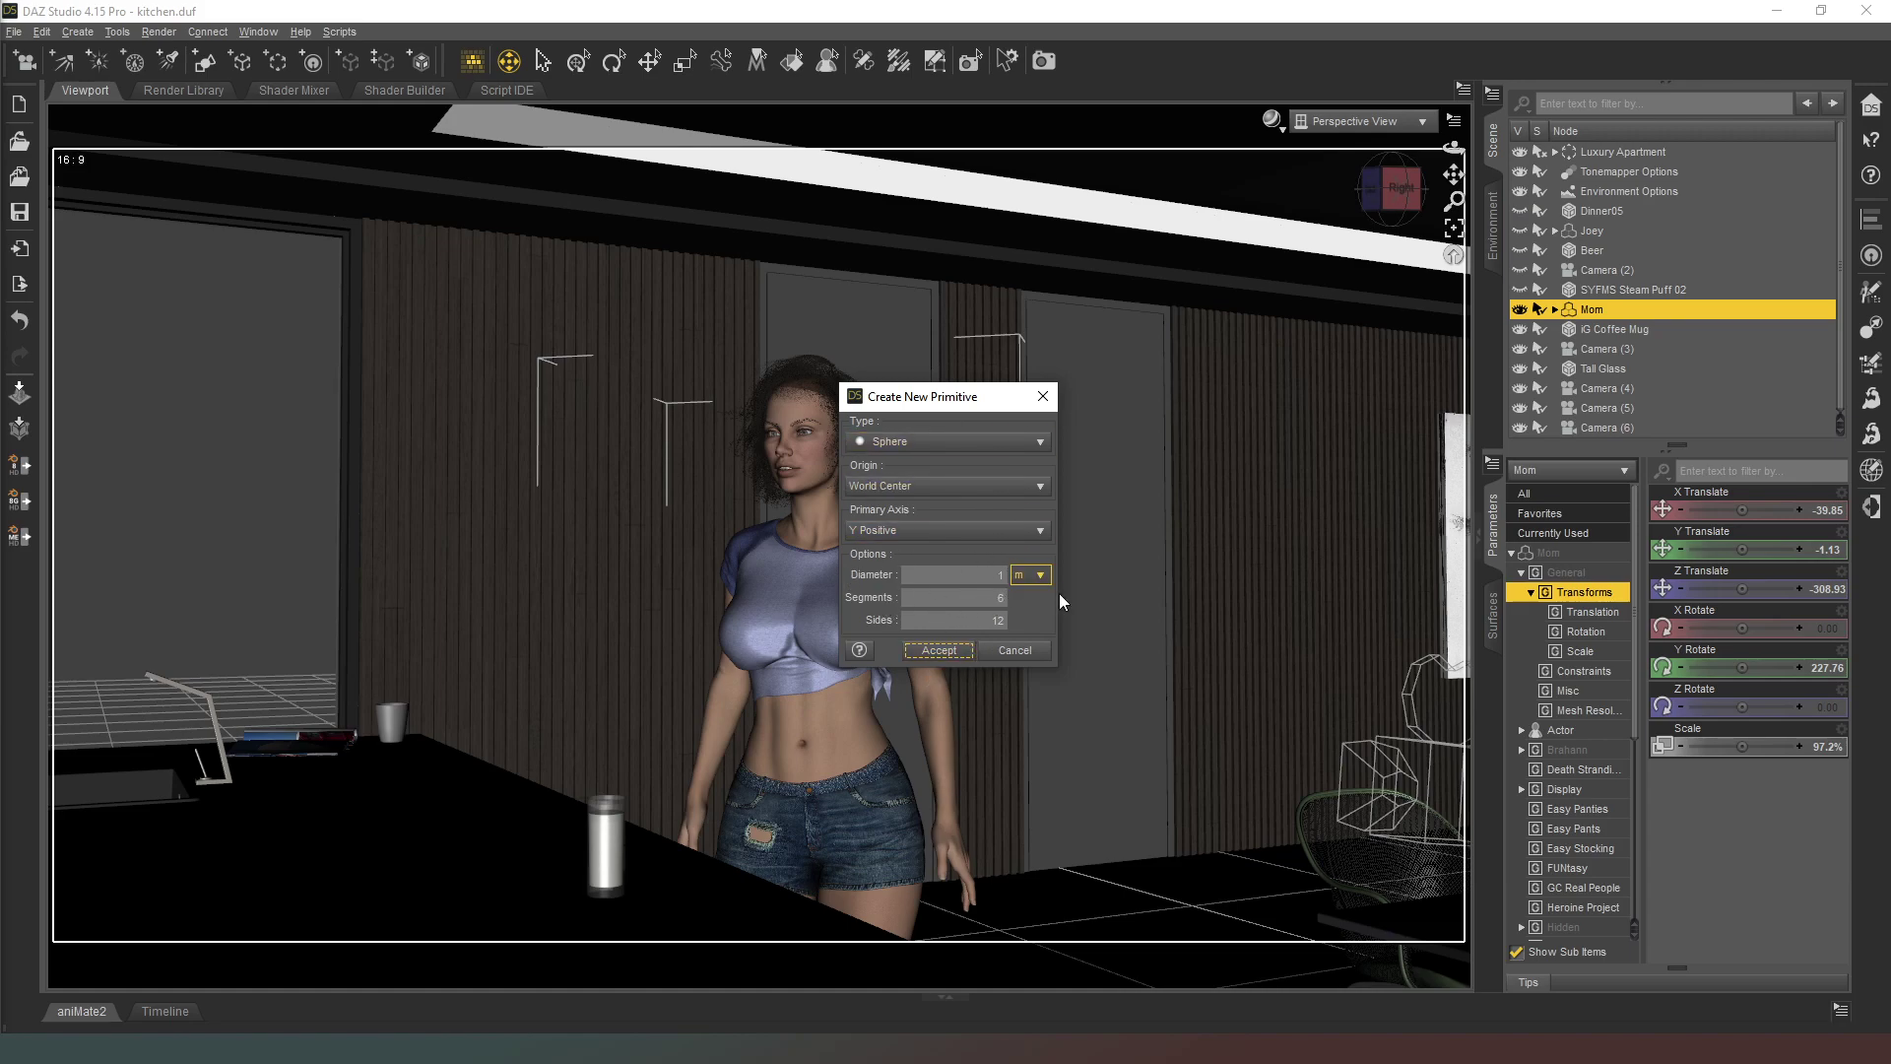
pyautogui.click(995, 650)
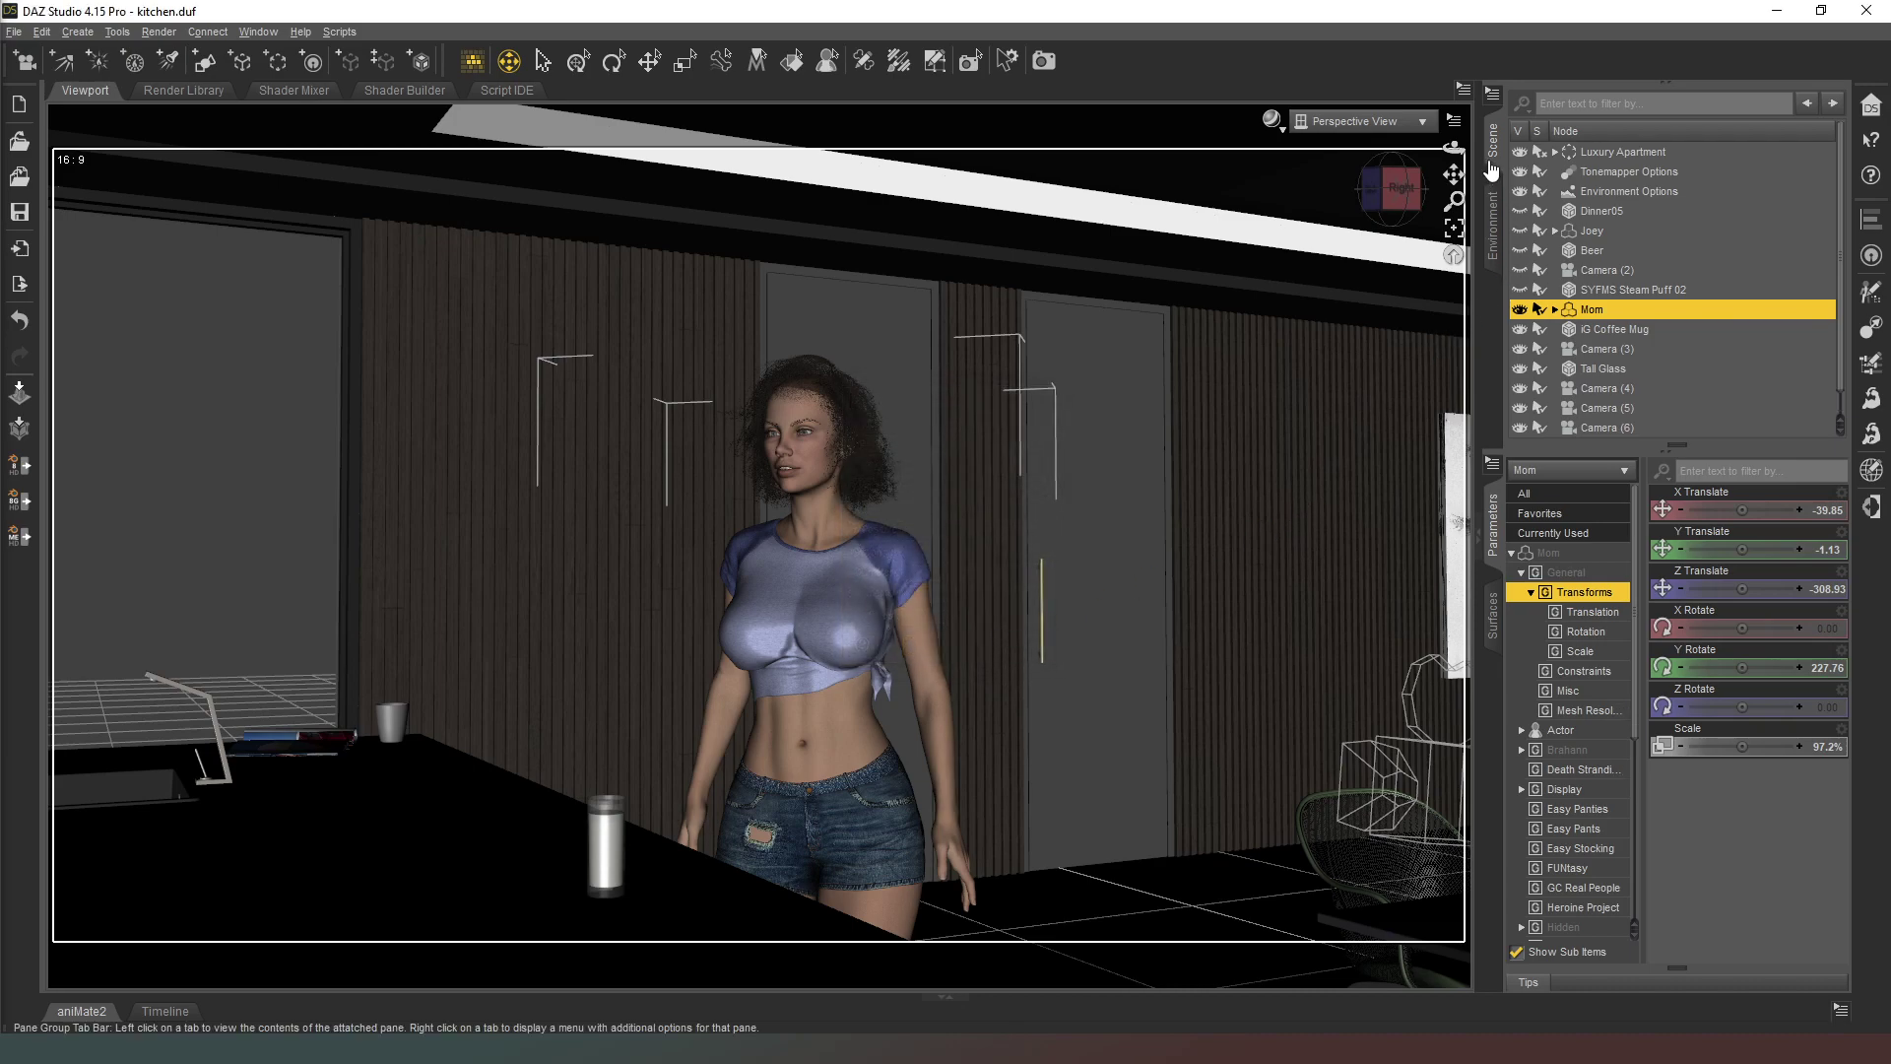
# - Switch the viewport draw style to Wire Texture Shaded and check Mom's translation values
pyautogui.click(1271, 119)
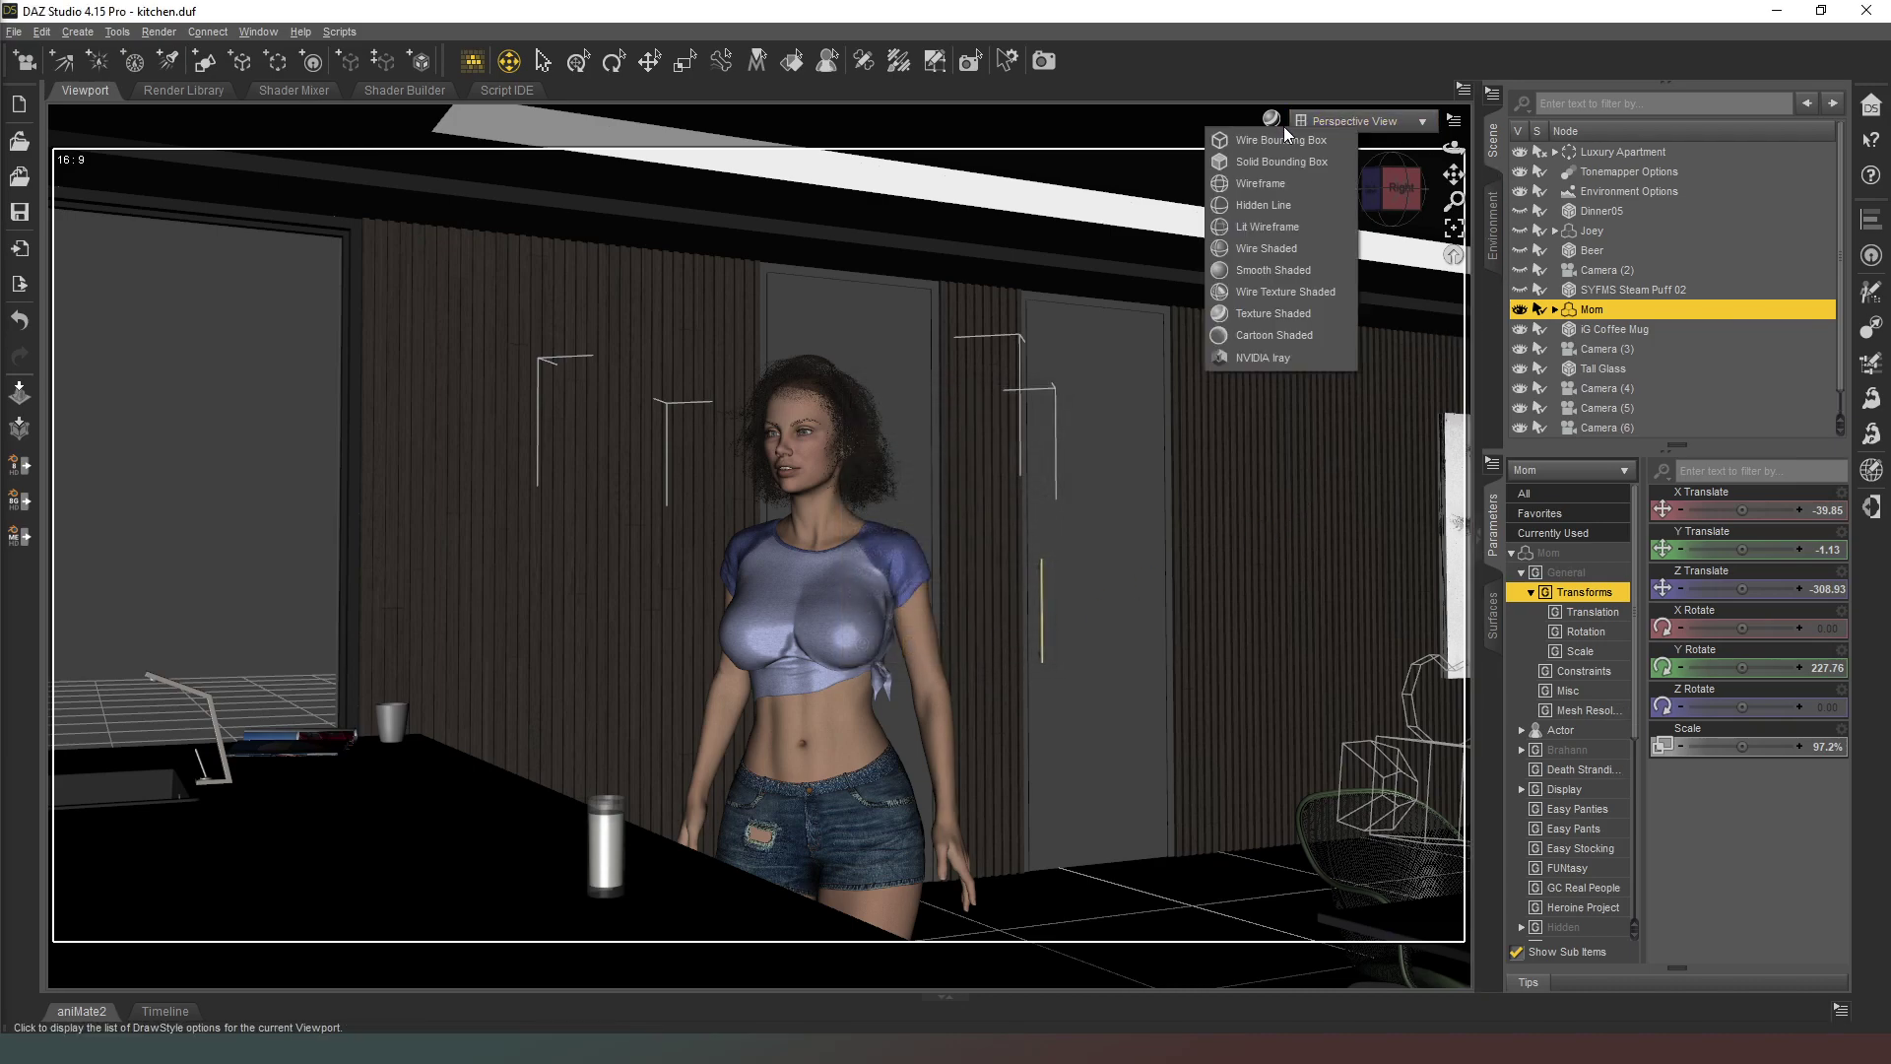
pyautogui.click(1266, 291)
pyautogui.scroll(-1, 1629, 353)
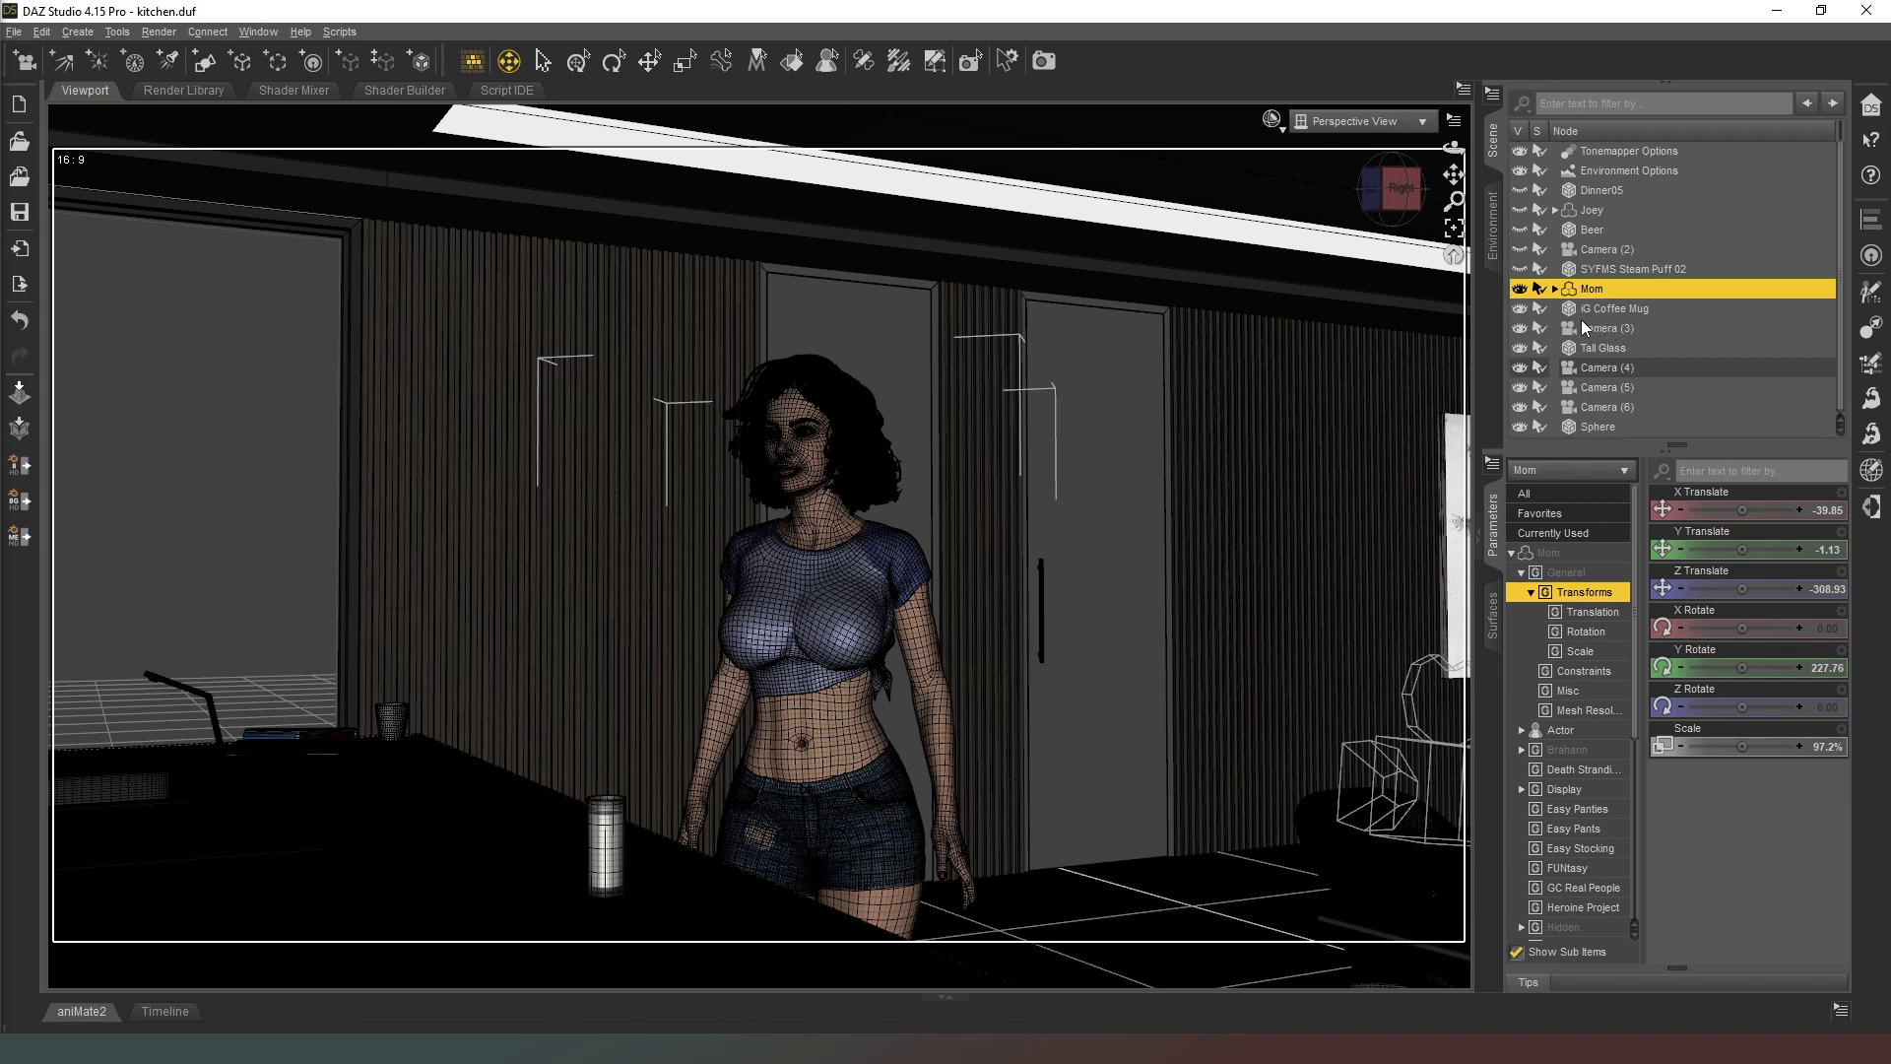
pyautogui.click(1759, 493)
pyautogui.click(1763, 537)
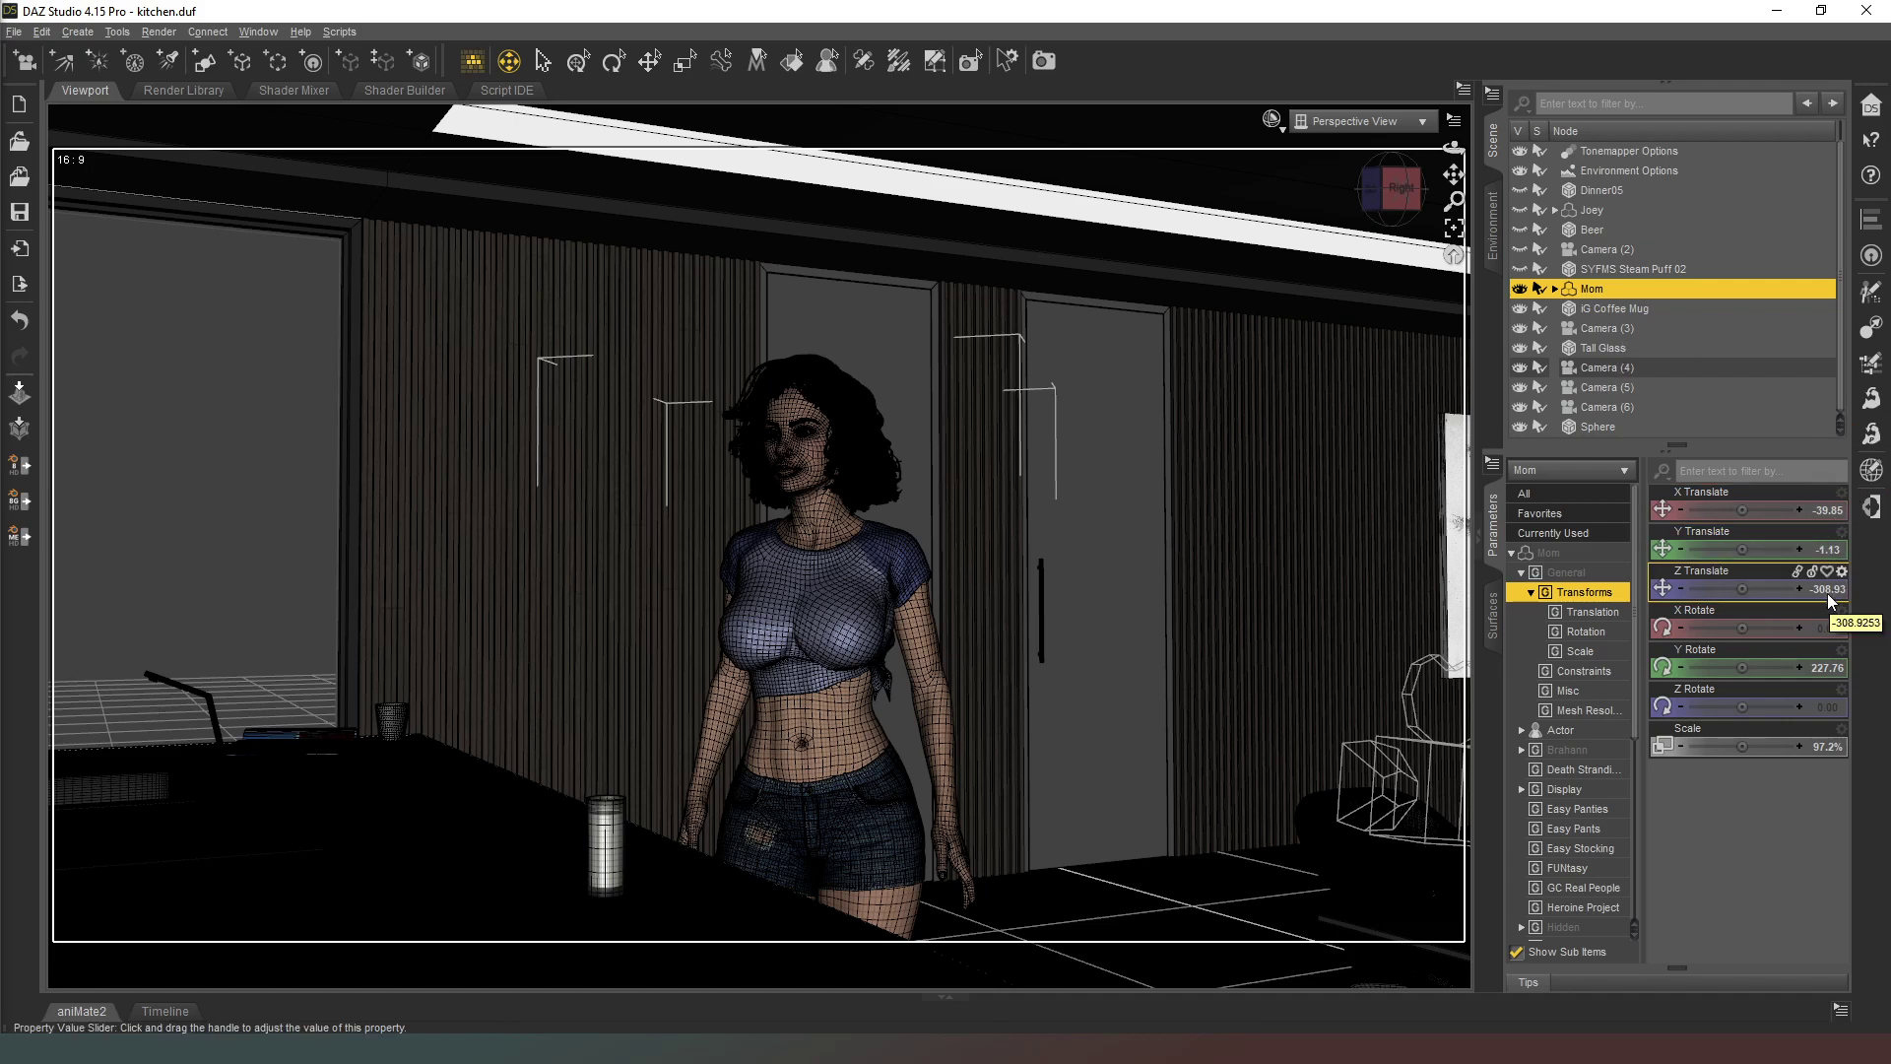
# - Place the sphere around Mom's upper body with X Translate -39, Z Translate -308 and Y Translate about 103.15
pyautogui.click(1641, 427)
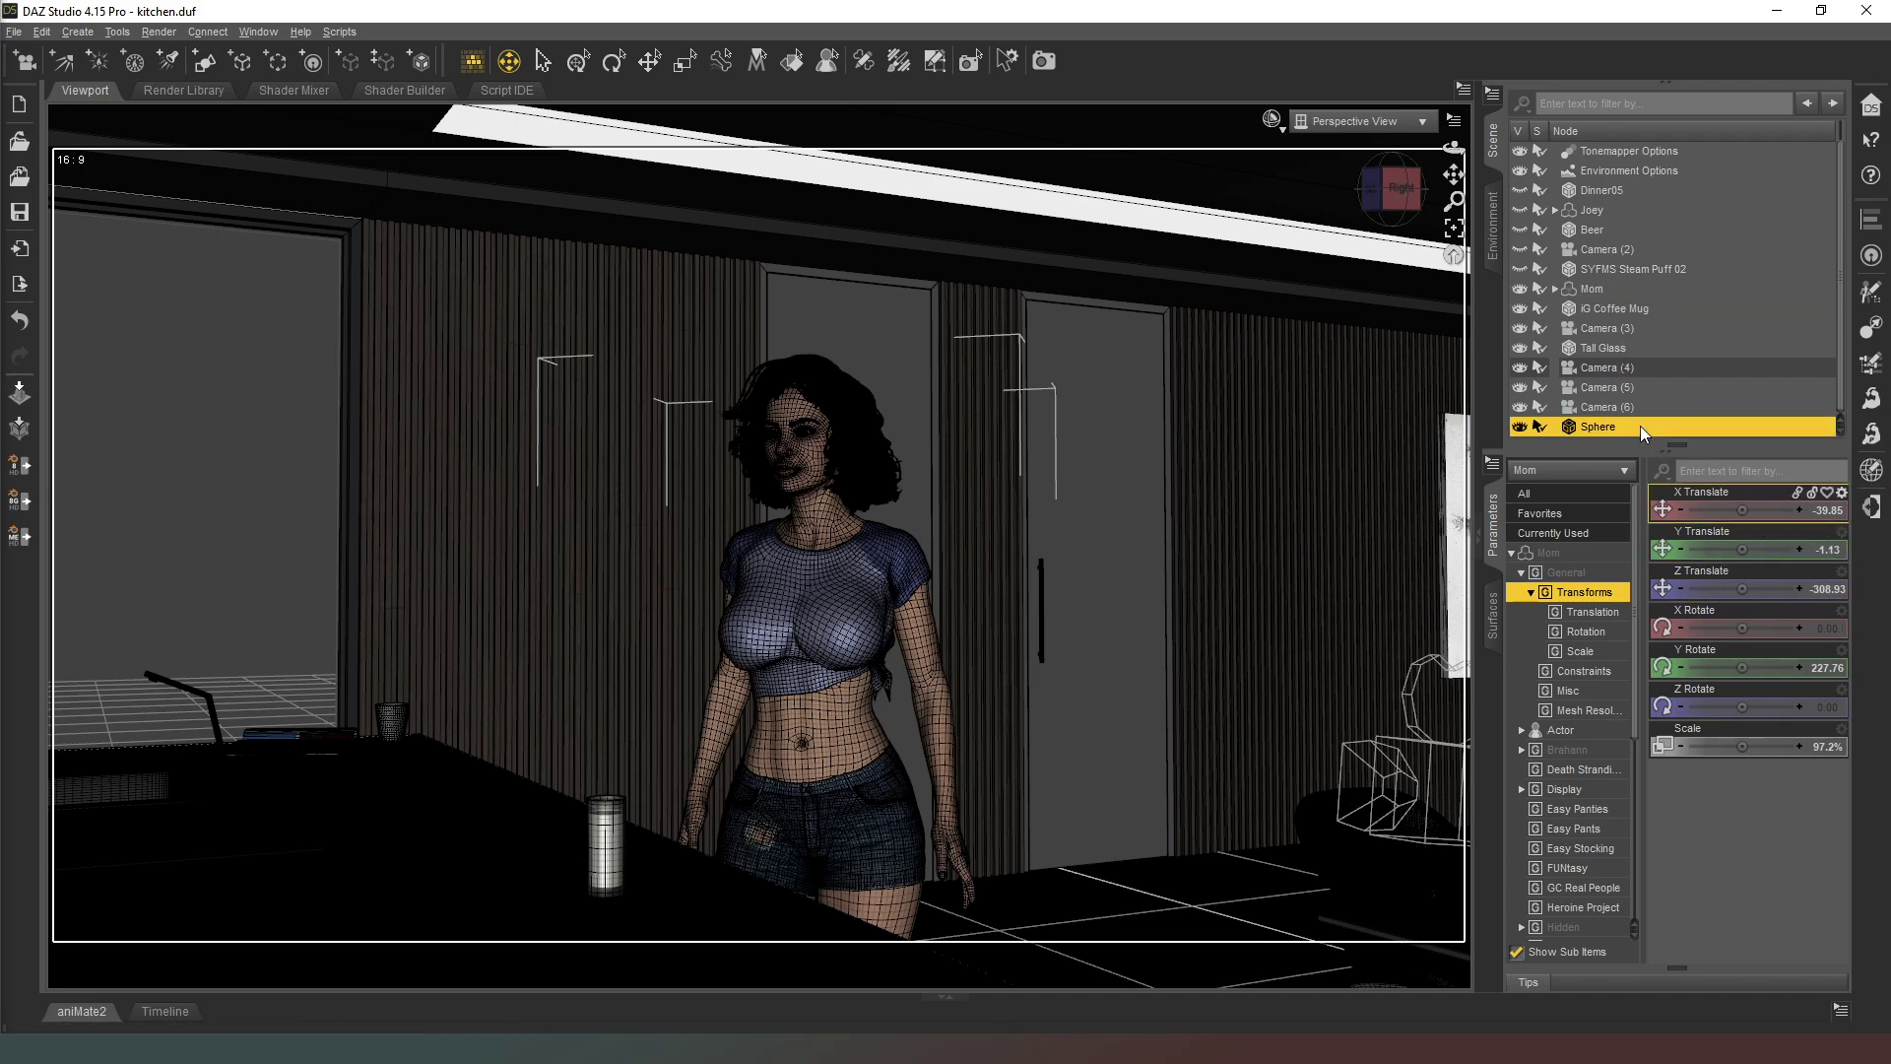
pyautogui.click(1831, 508)
pyautogui.press('BackSpace')
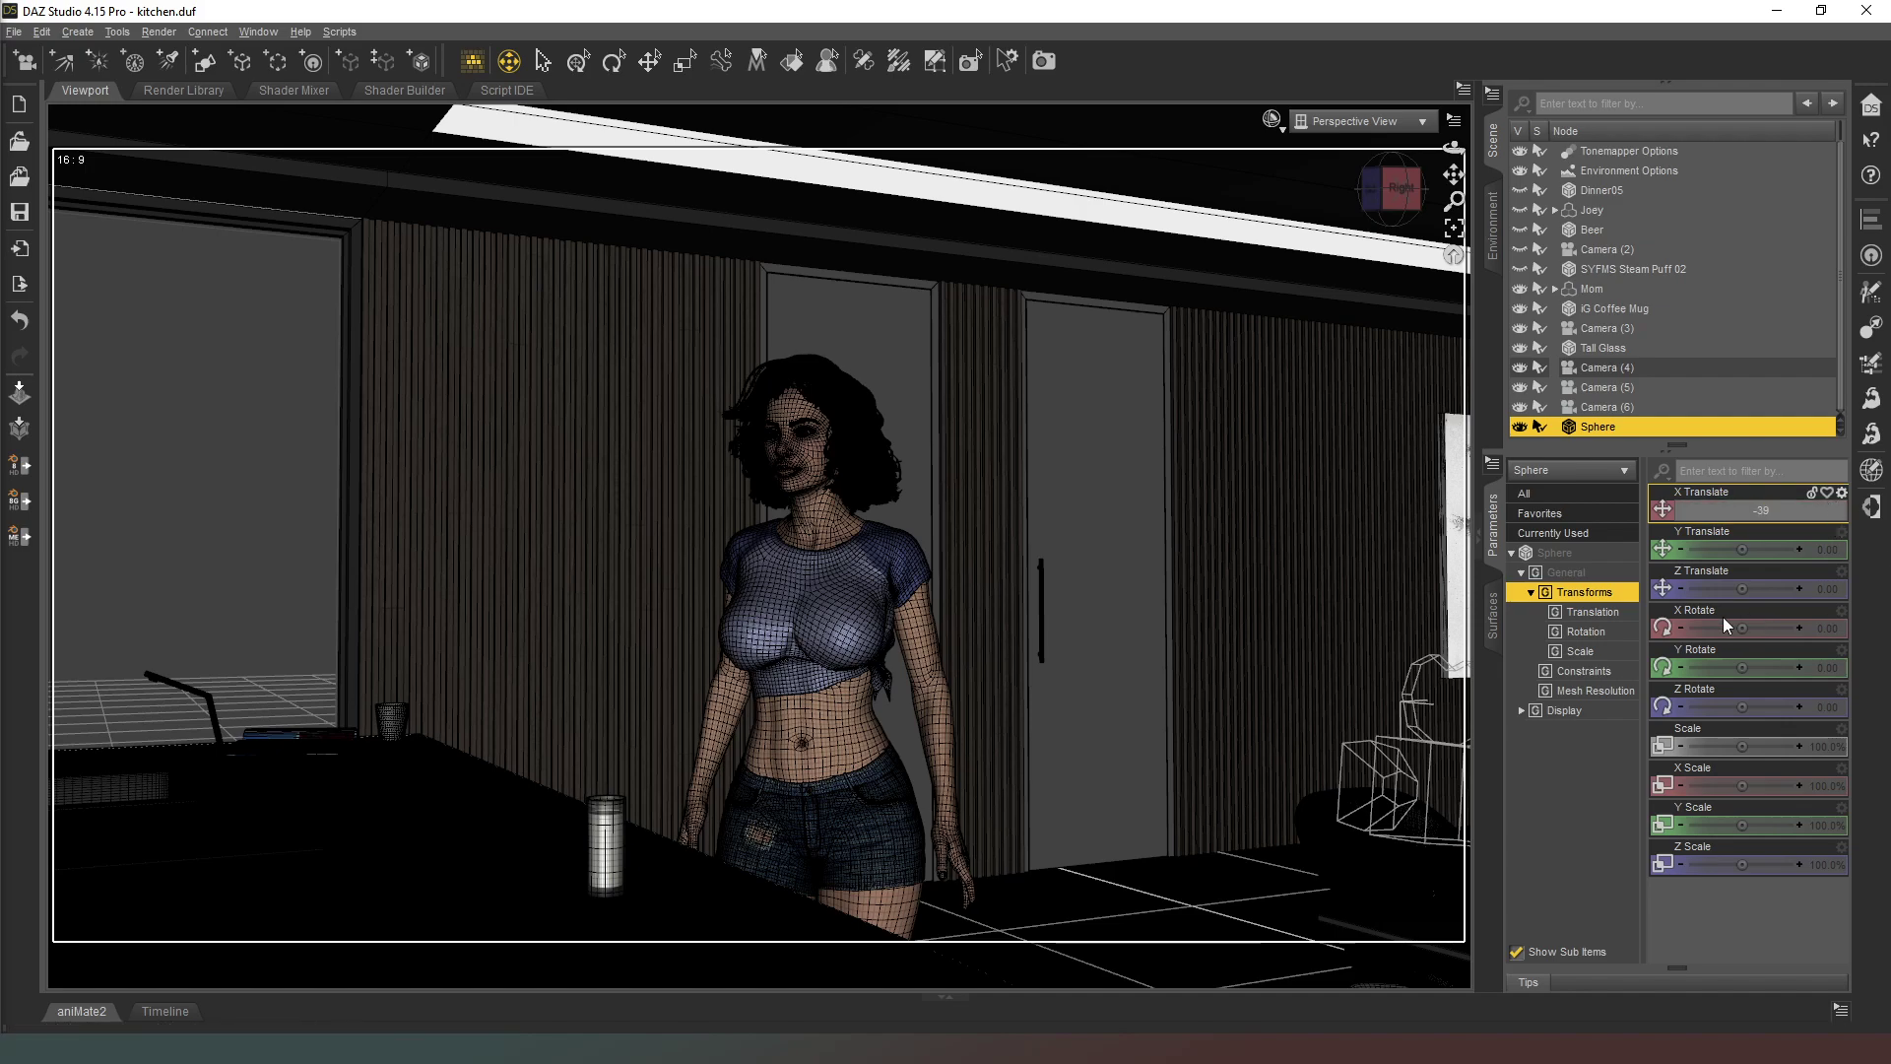
pyautogui.click(1830, 589)
pyautogui.write('-30')
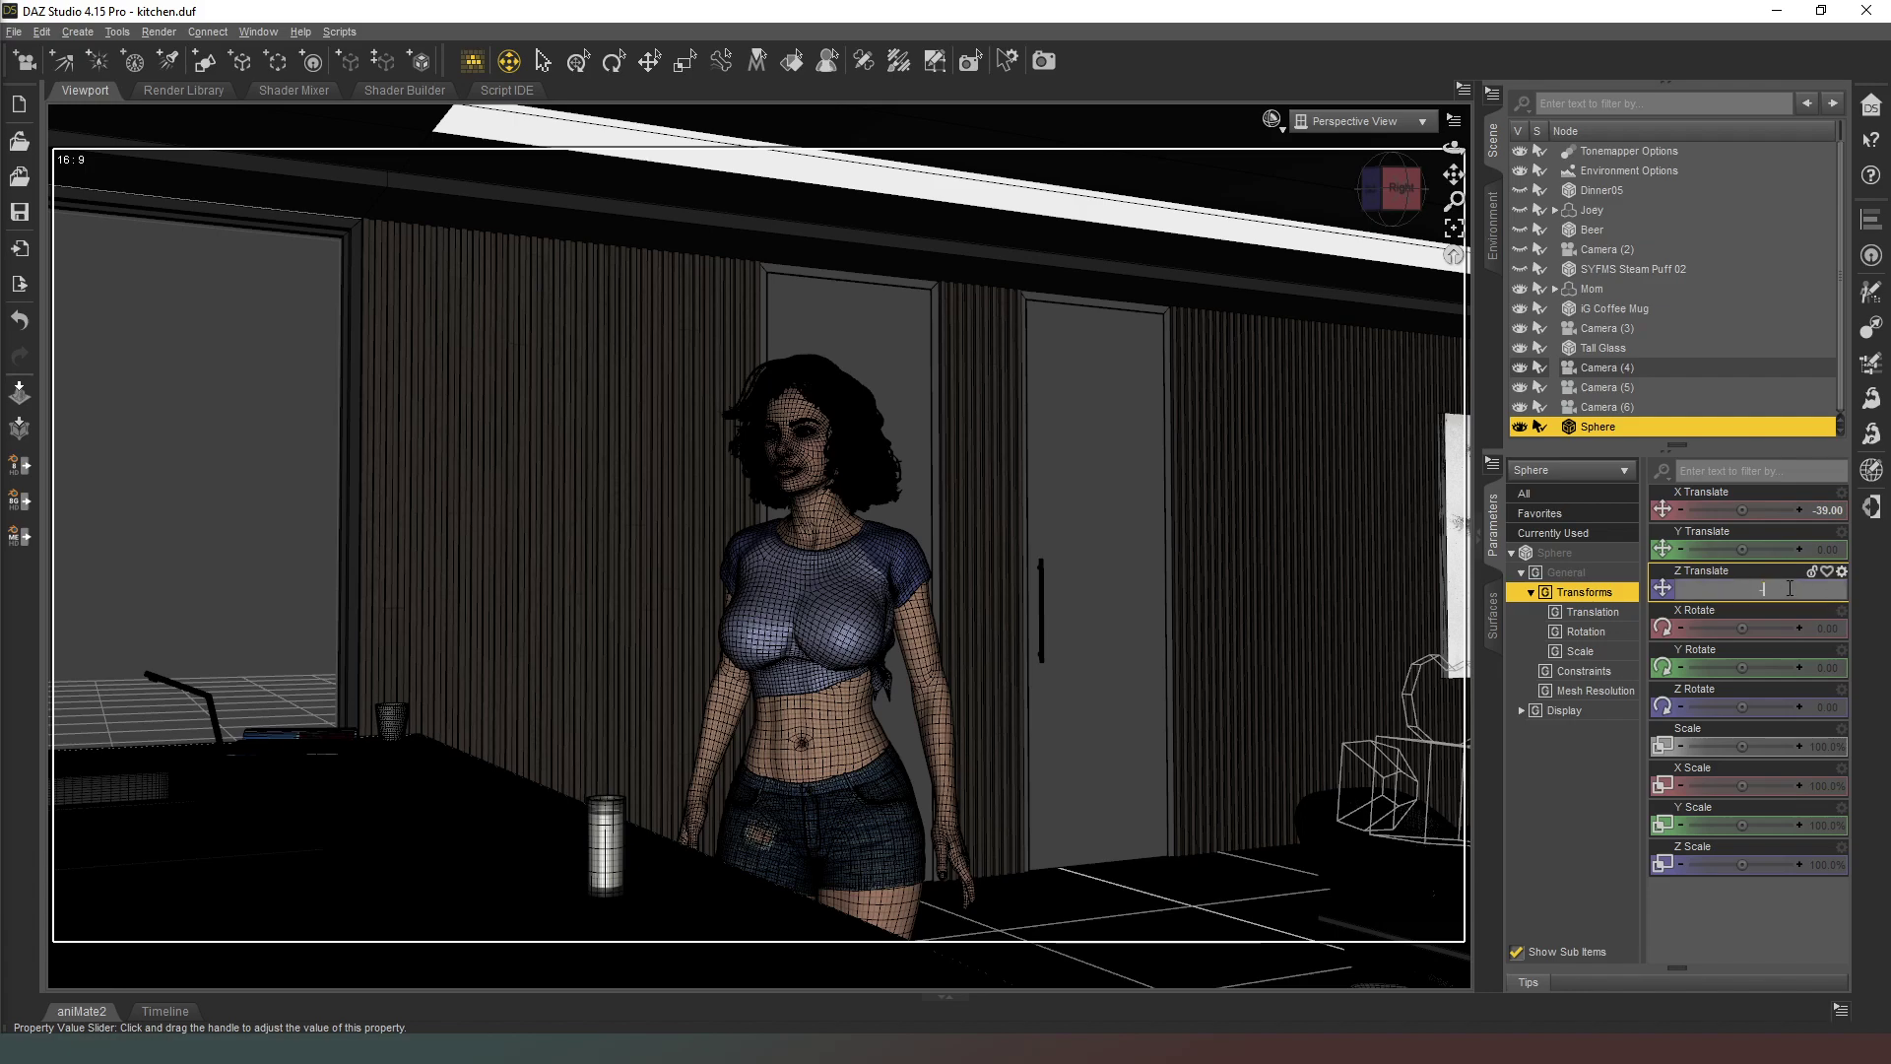
pyautogui.write('8')
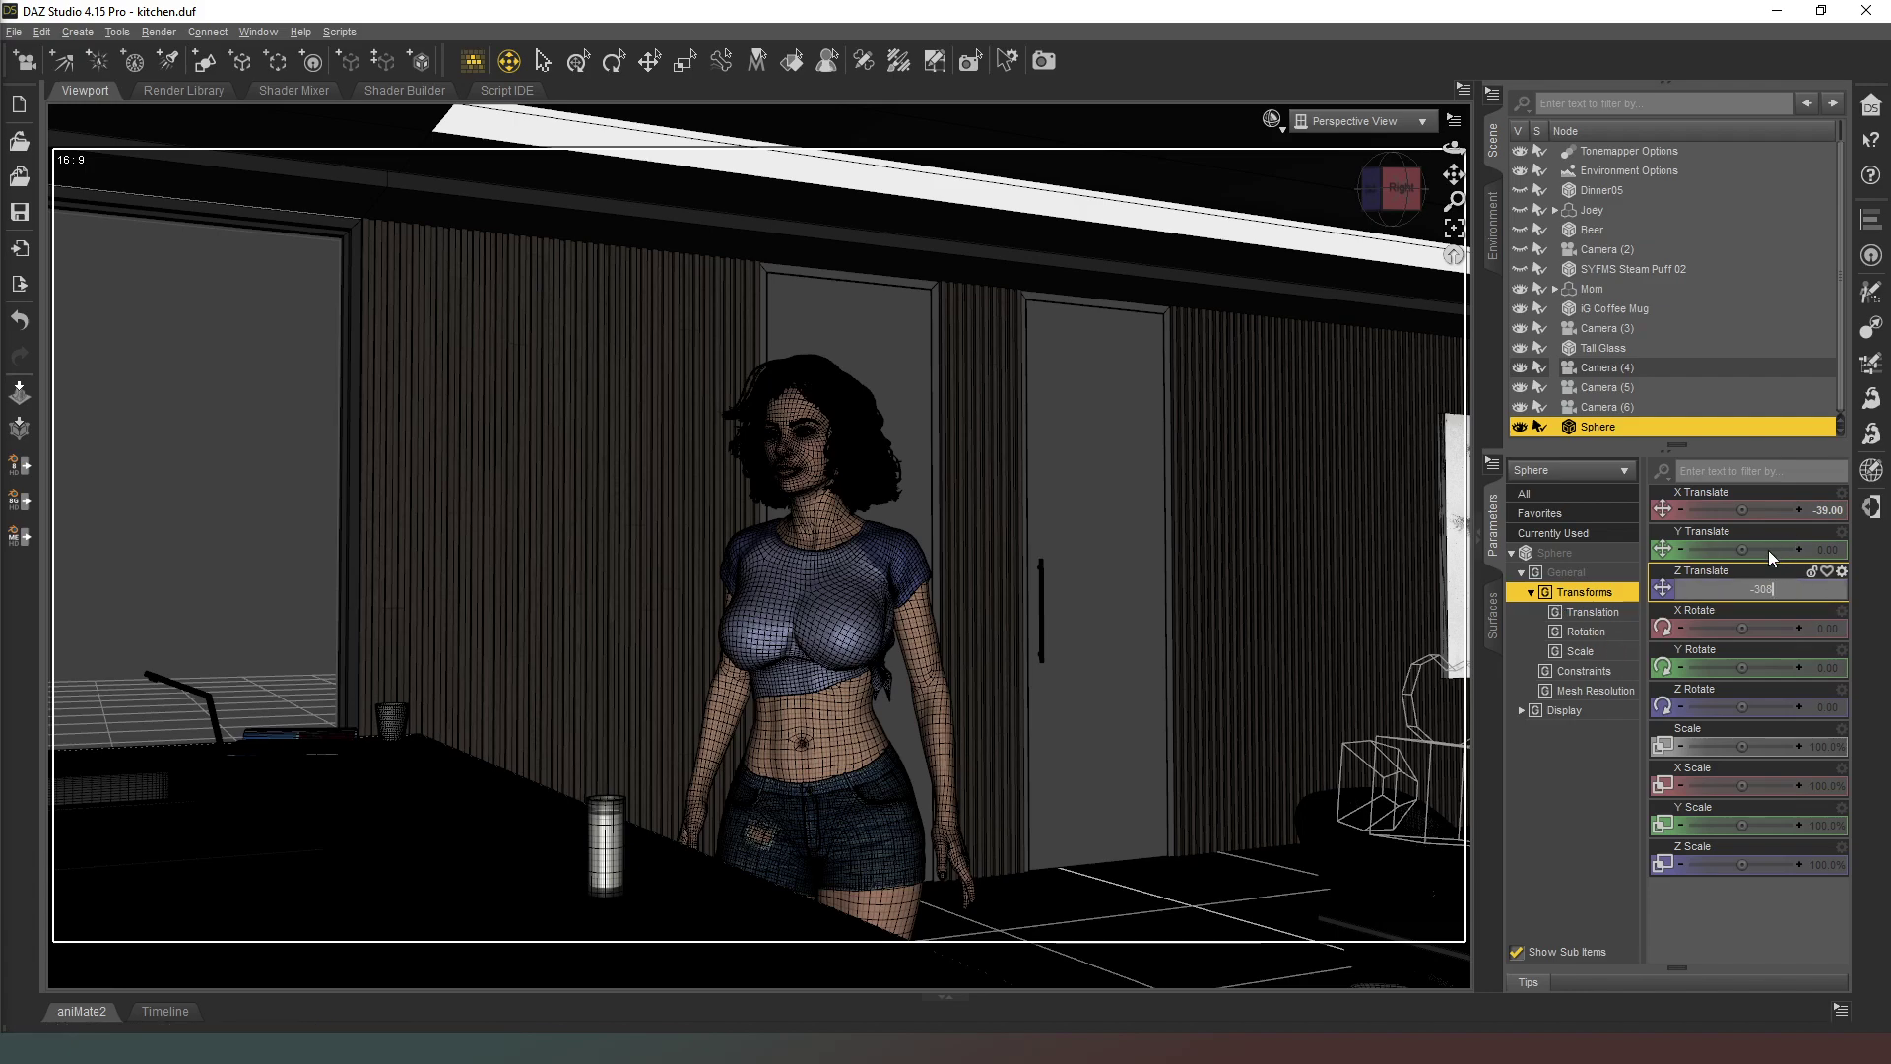
pyautogui.press('Return')
pyautogui.moveTo(1742, 550); pyautogui.dragTo(1850, 549)
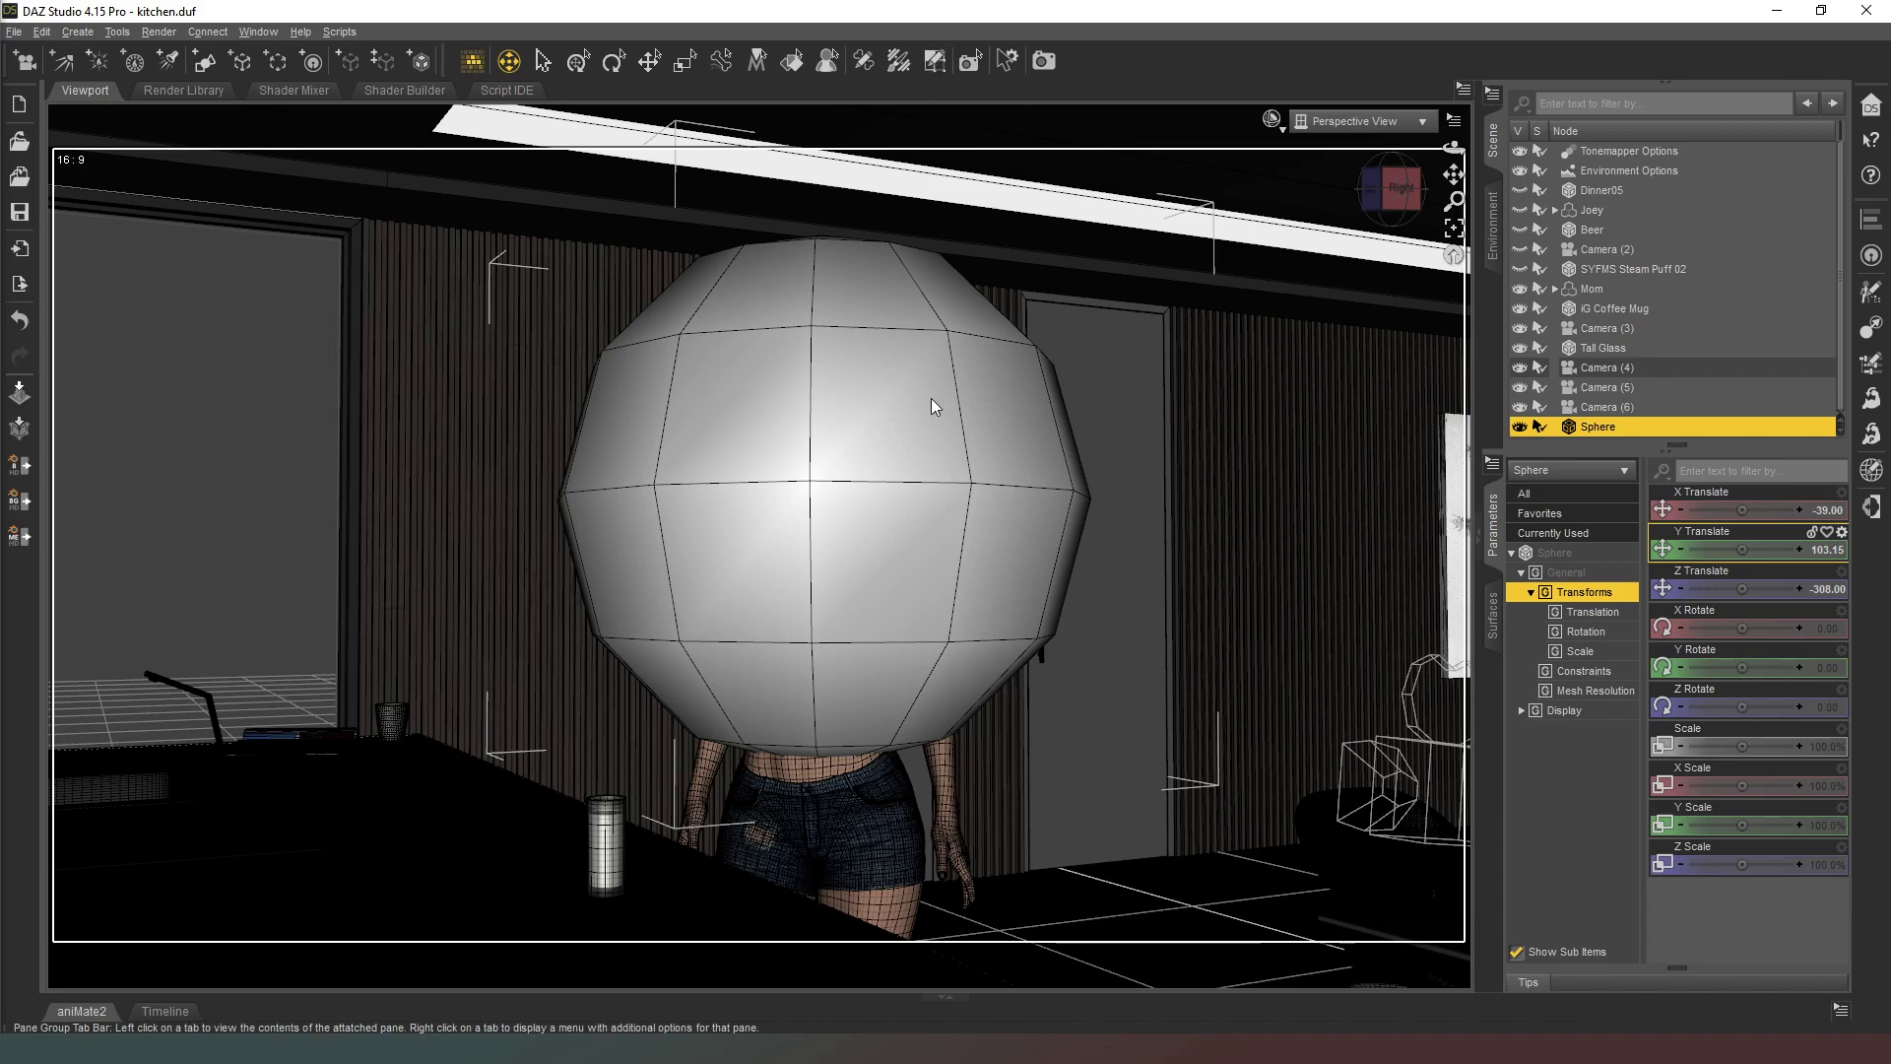
# - Select the sphere's camera-facing polygons with the Geometry Editor and delete them to open its front
pyautogui.click(936, 61)
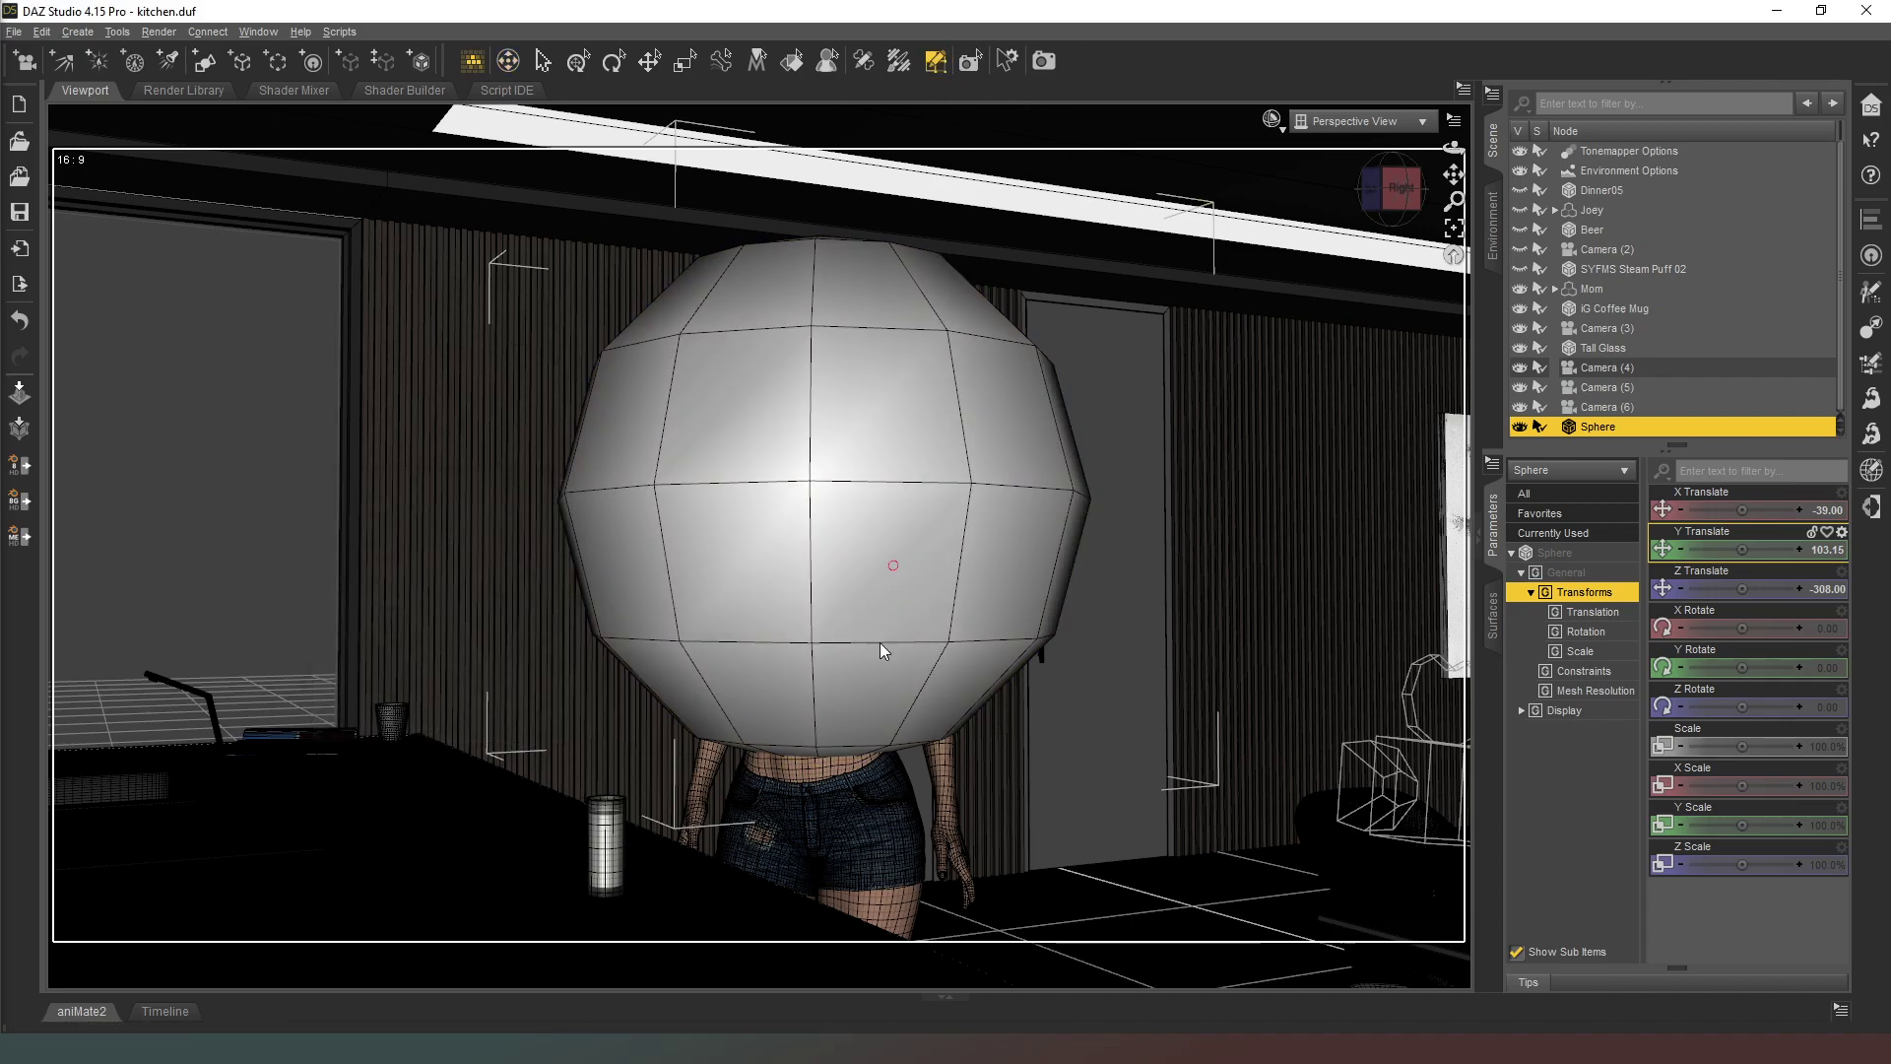
pyautogui.moveTo(867, 700)
pyautogui.mouseDown()
pyautogui.moveTo(884, 469)
pyautogui.moveTo(861, 427)
pyautogui.moveTo(731, 419)
pyautogui.moveTo(700, 318)
pyautogui.moveTo(678, 315)
pyautogui.mouseUp()
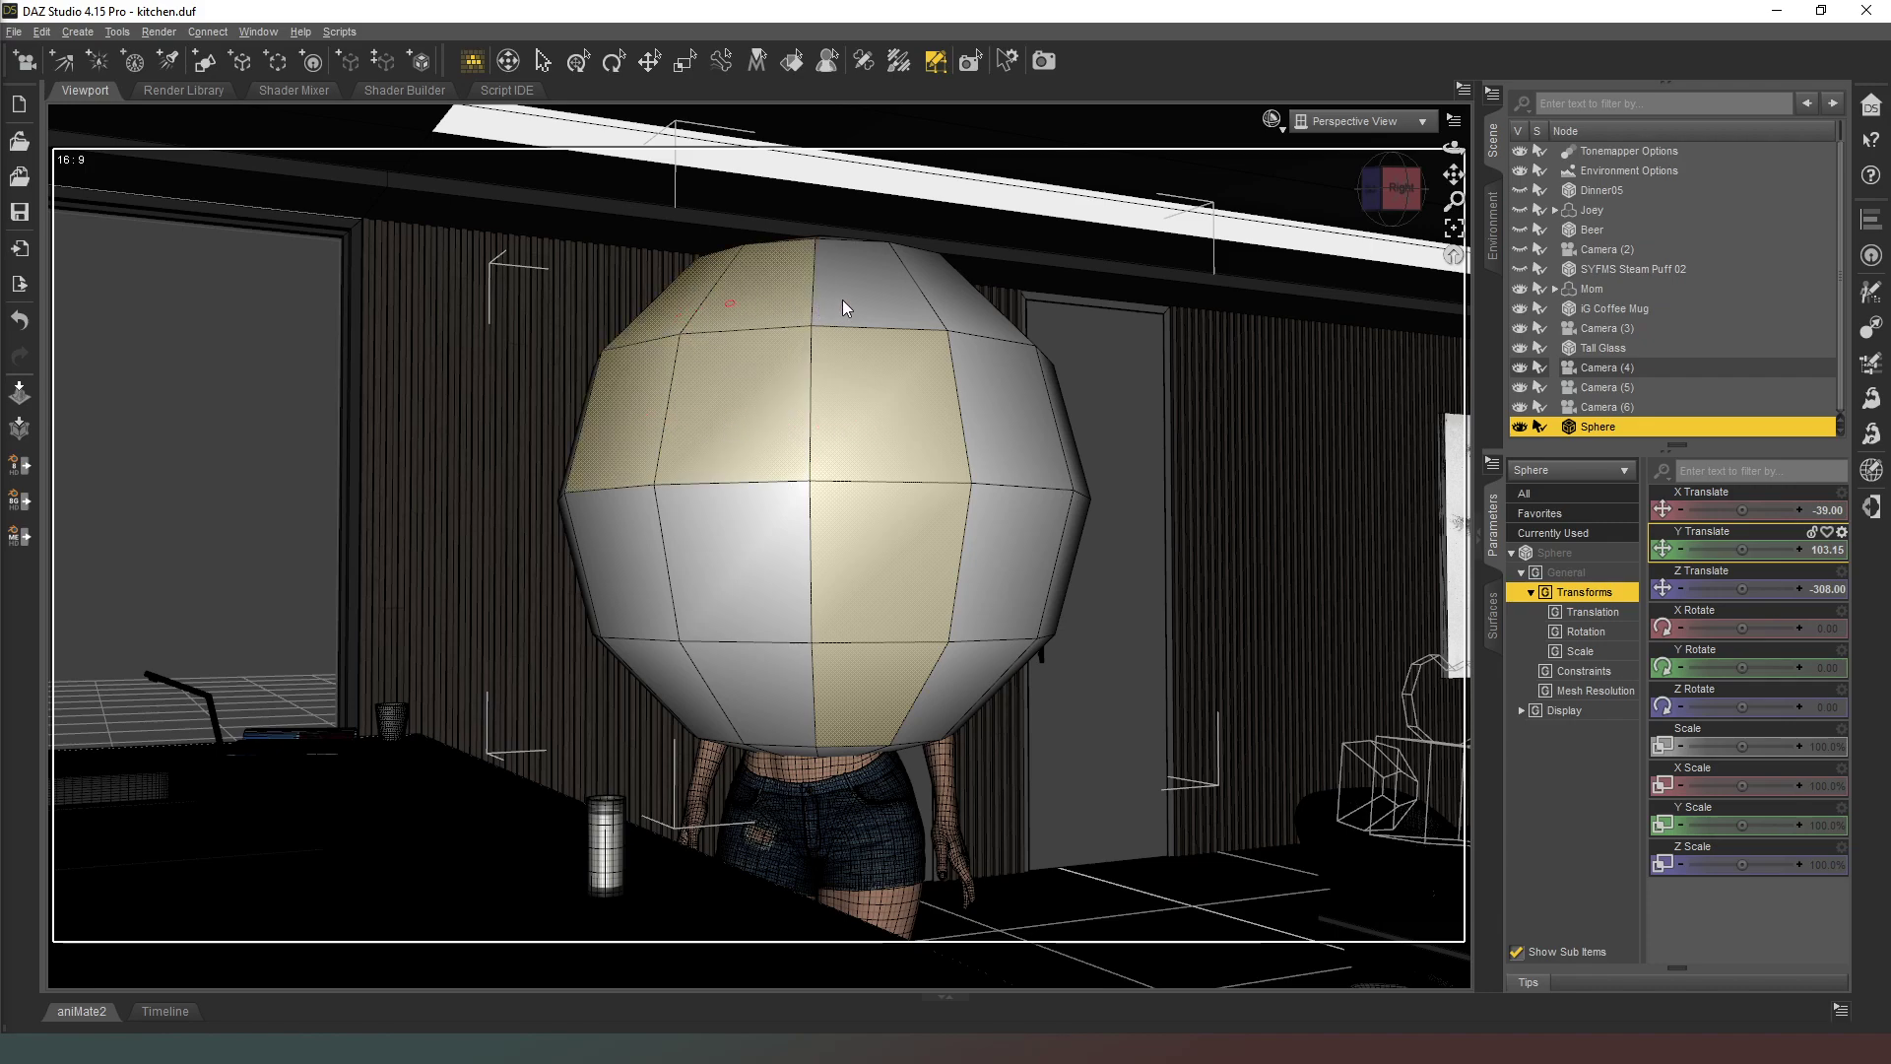
pyautogui.moveTo(843, 300); pyautogui.dragTo(833, 328)
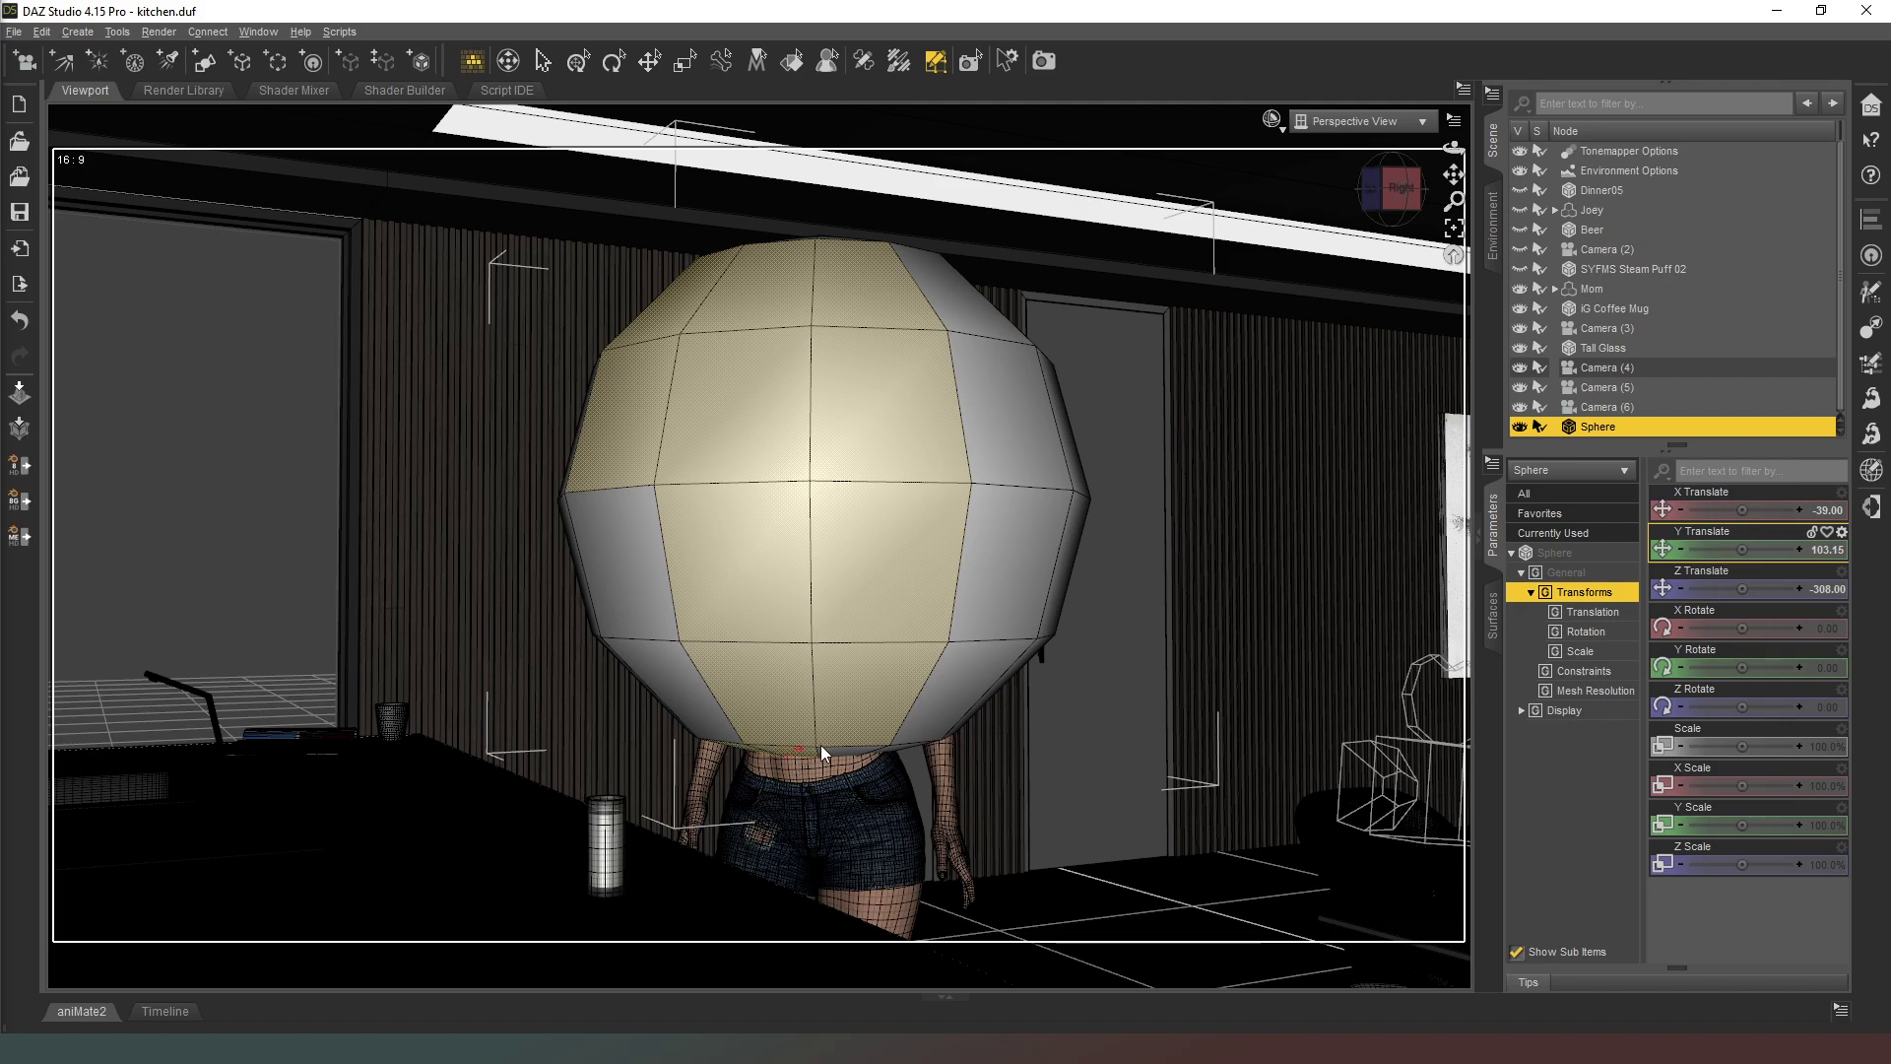
pyautogui.moveTo(836, 747)
pyautogui.keyDown('ctrl'); pyautogui.mouseDown()
pyautogui.moveTo(705, 709)
pyautogui.moveTo(665, 626)
pyautogui.mouseUp(); pyautogui.keyUp('ctrl')
pyautogui.rightClick(696, 584)
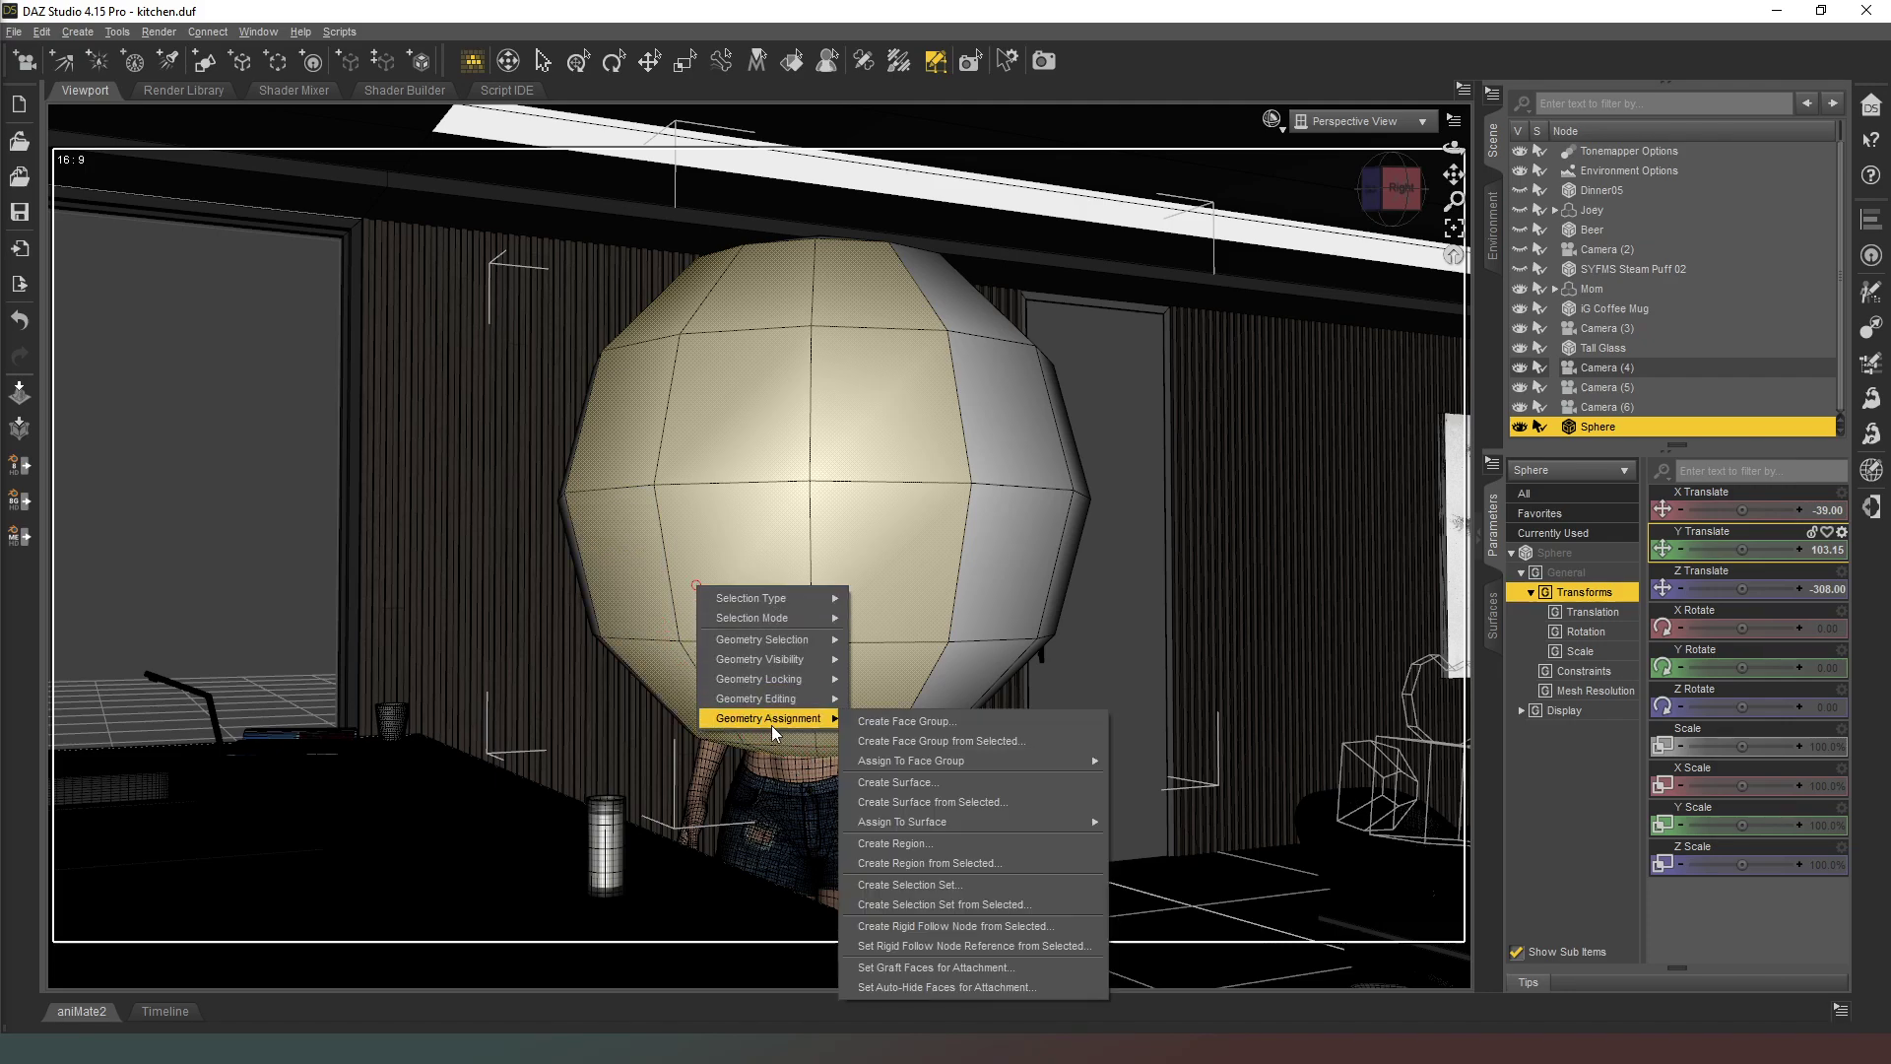
pyautogui.moveTo(796, 705)
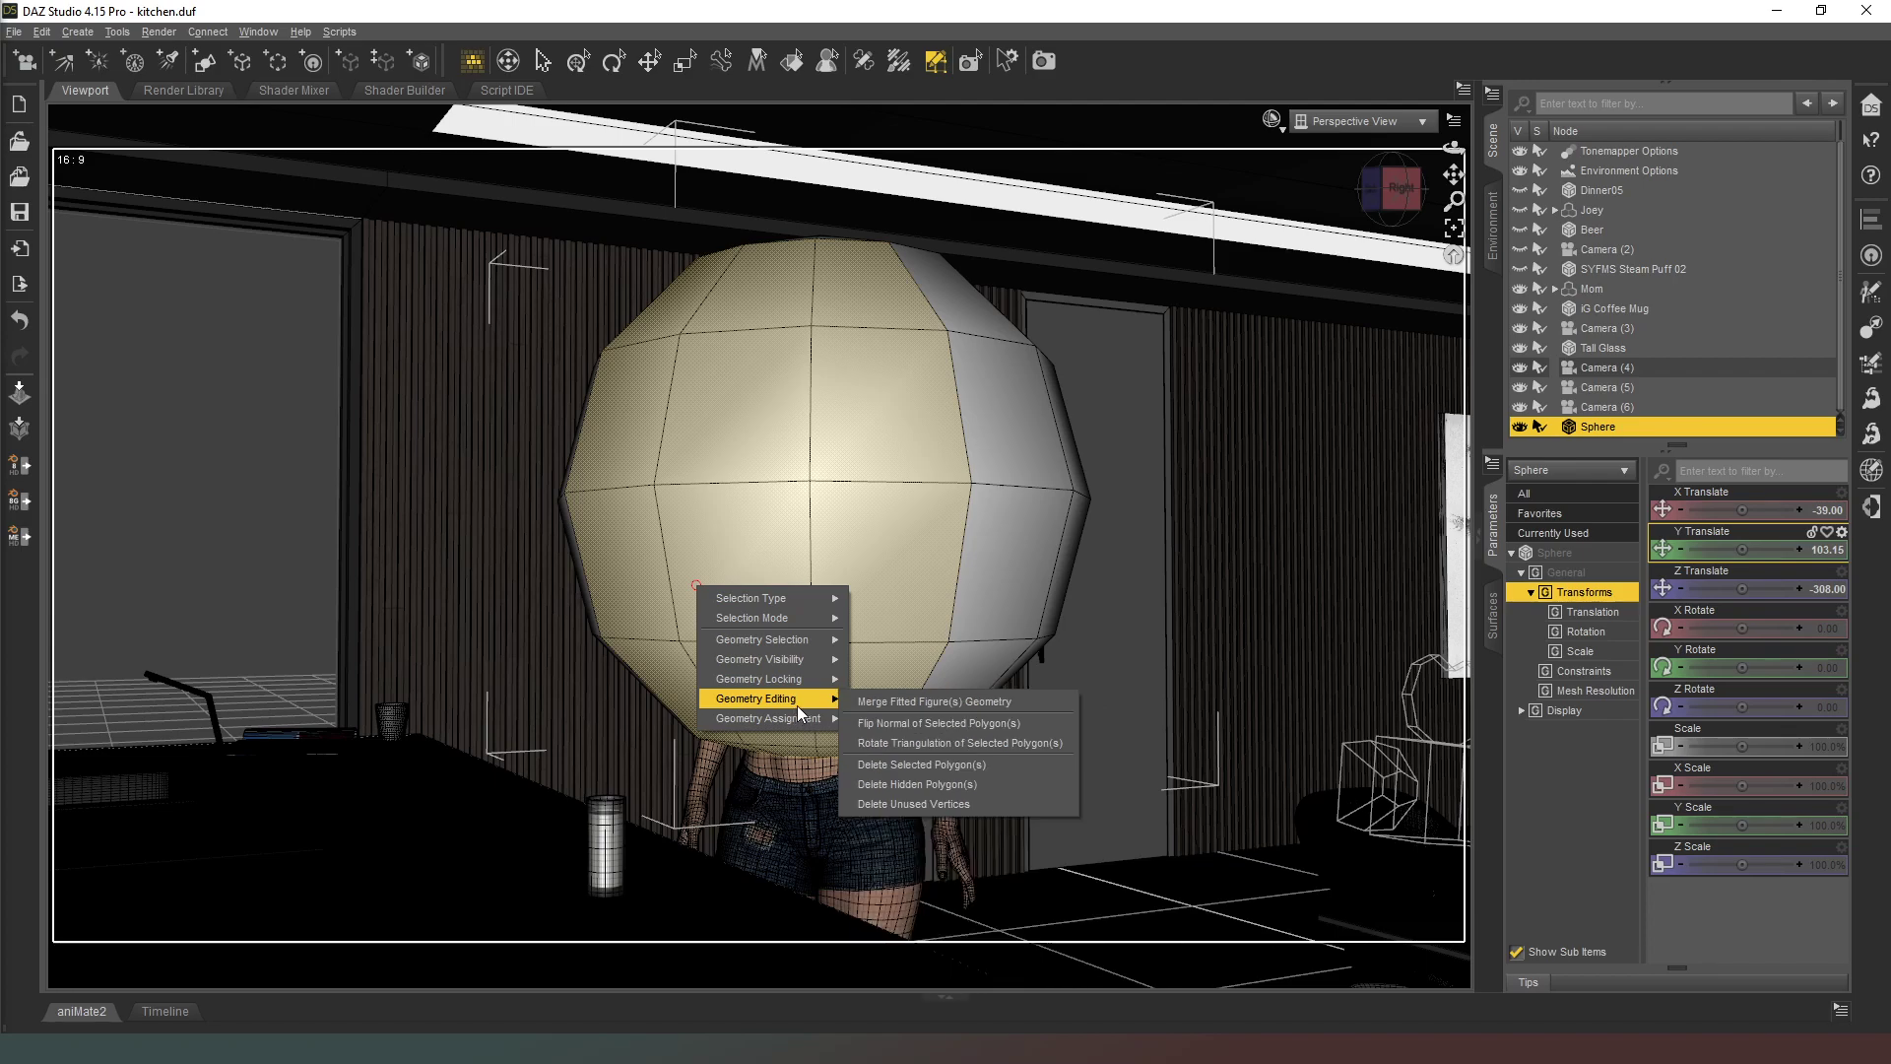
pyautogui.click(944, 766)
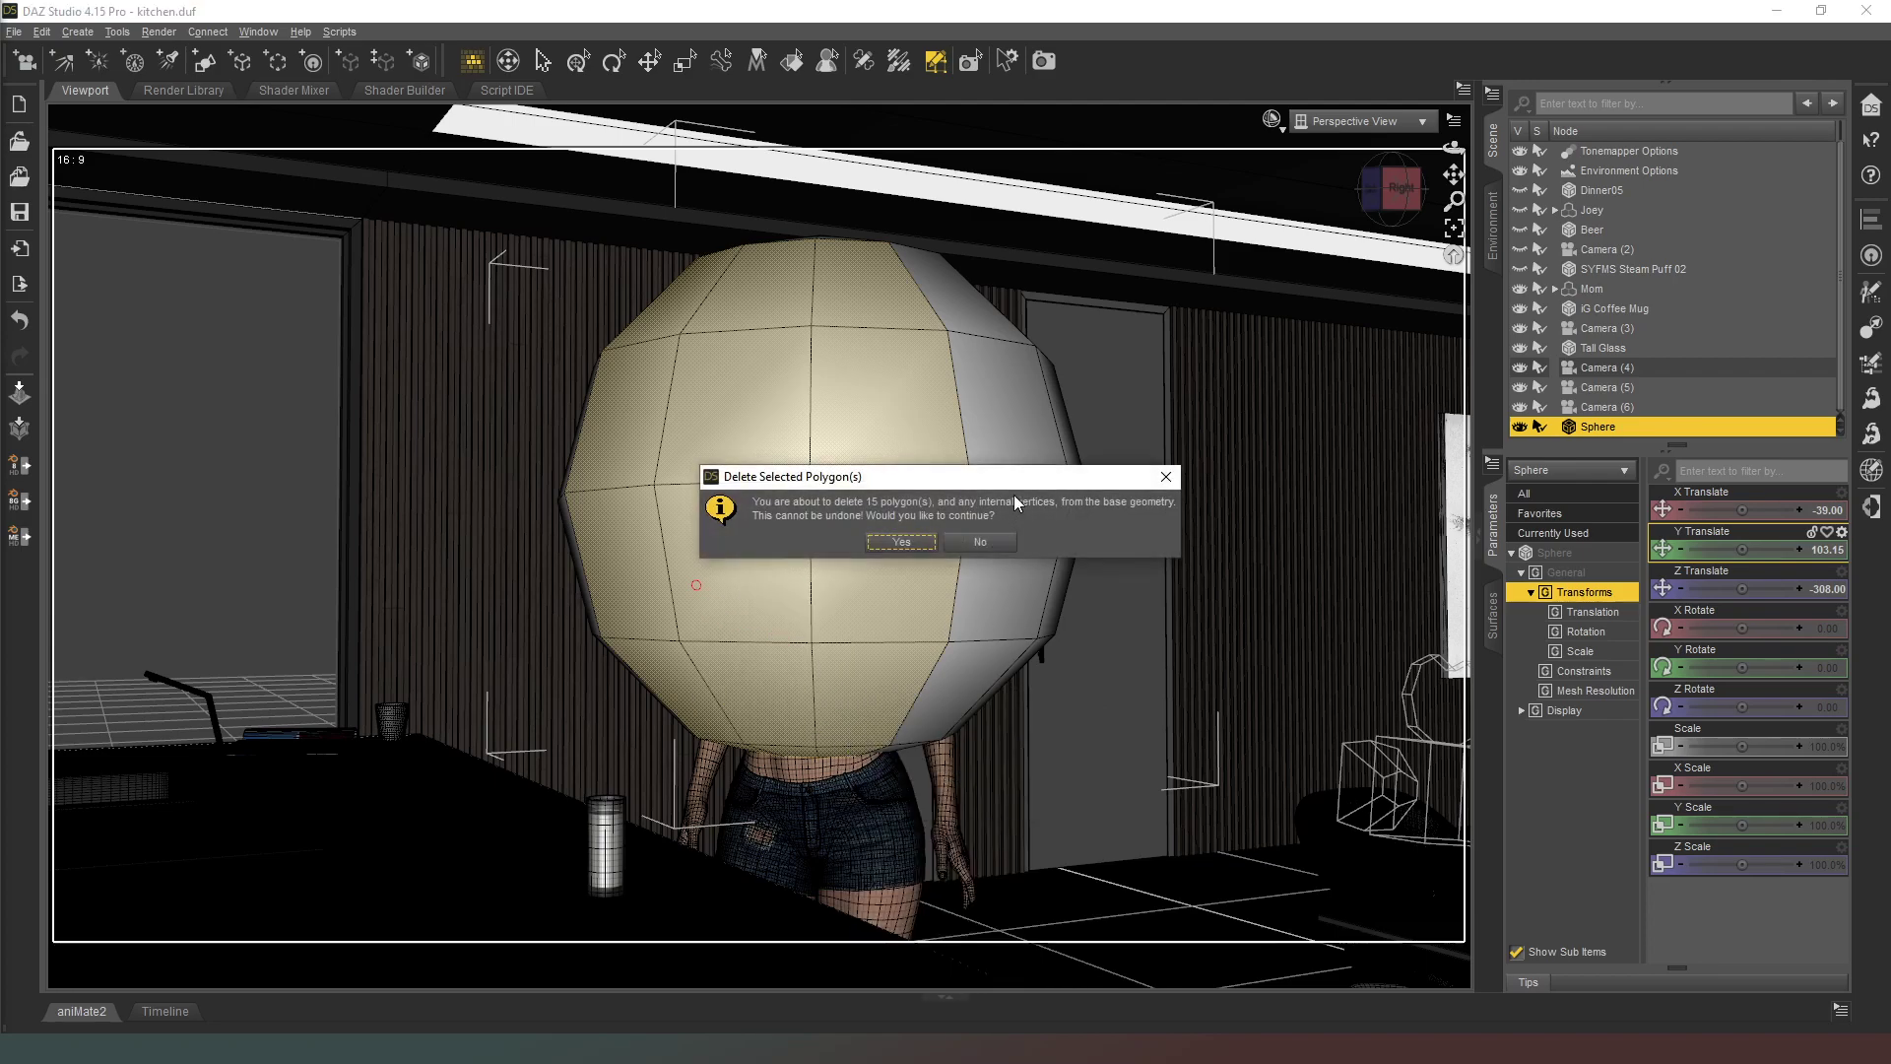
pyautogui.click(919, 544)
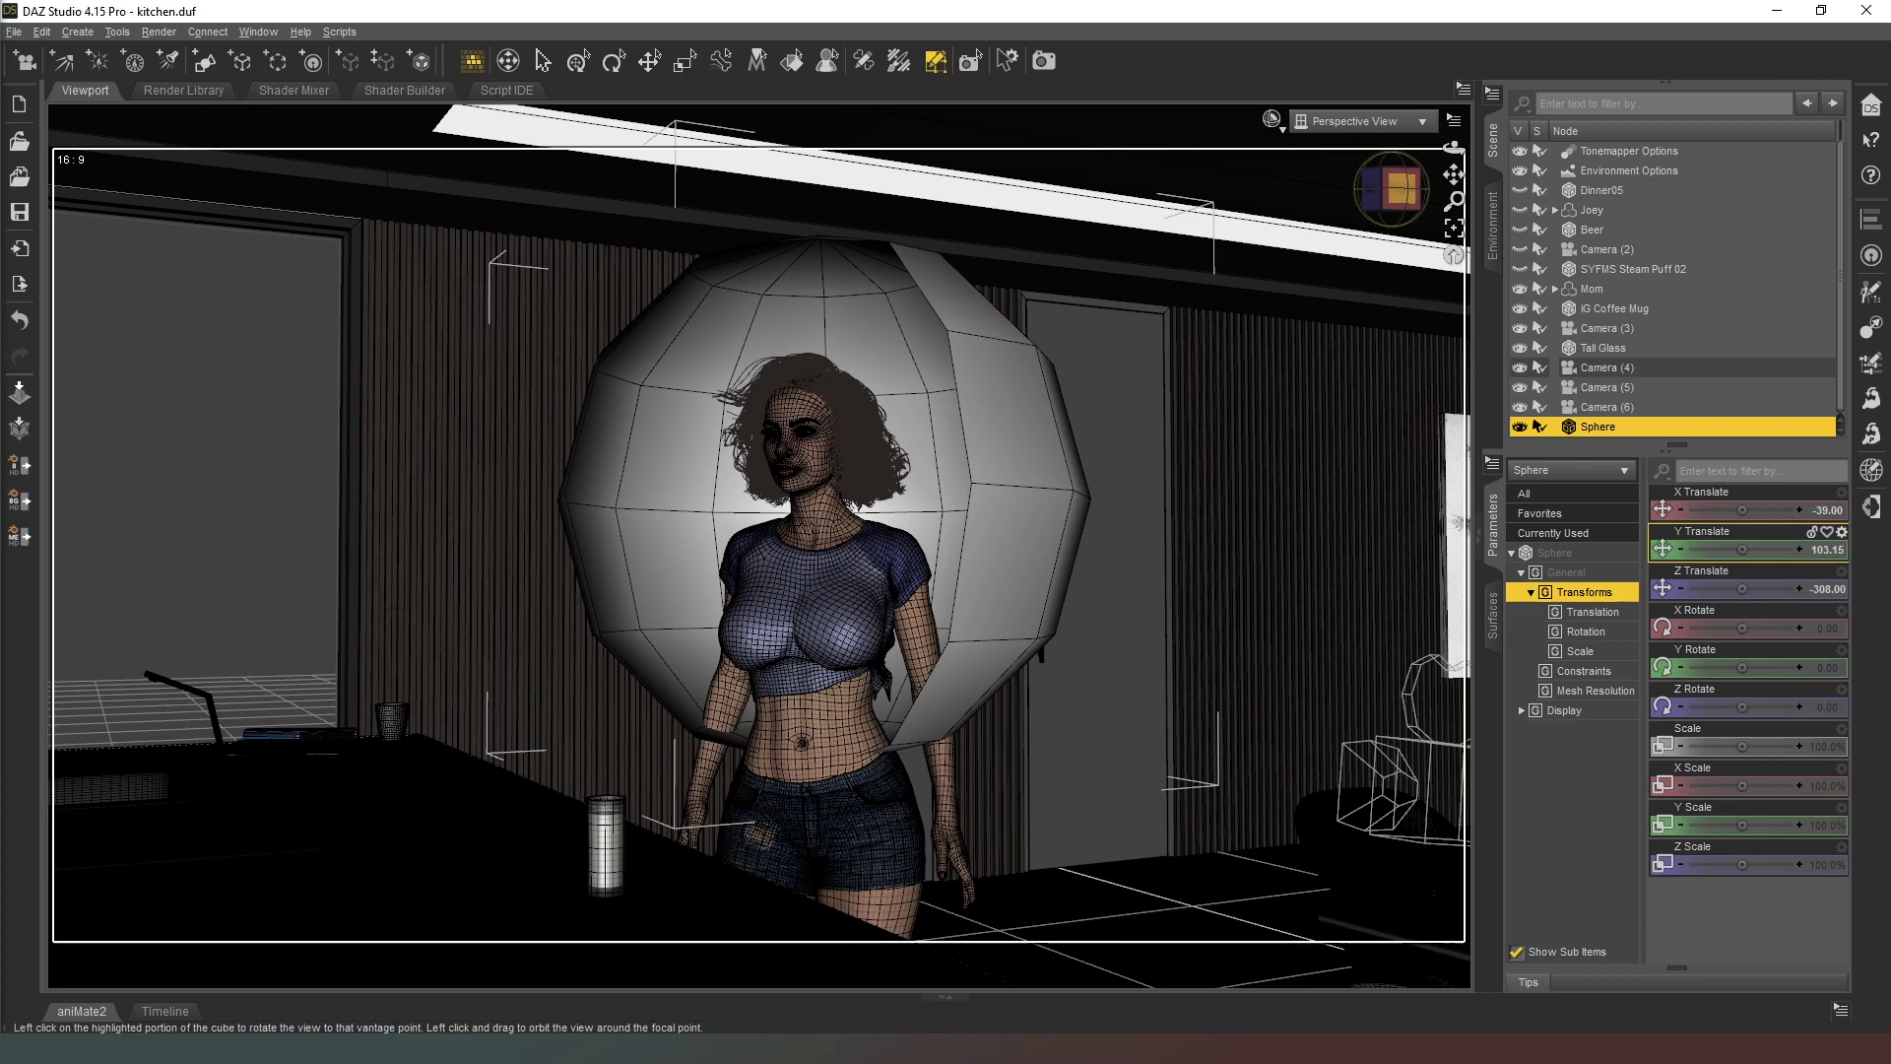
# - Hide Mom, then select and delete the polygons of the sphere's lower half
pyautogui.moveTo(1393, 189); pyautogui.dragTo(1418, 204)
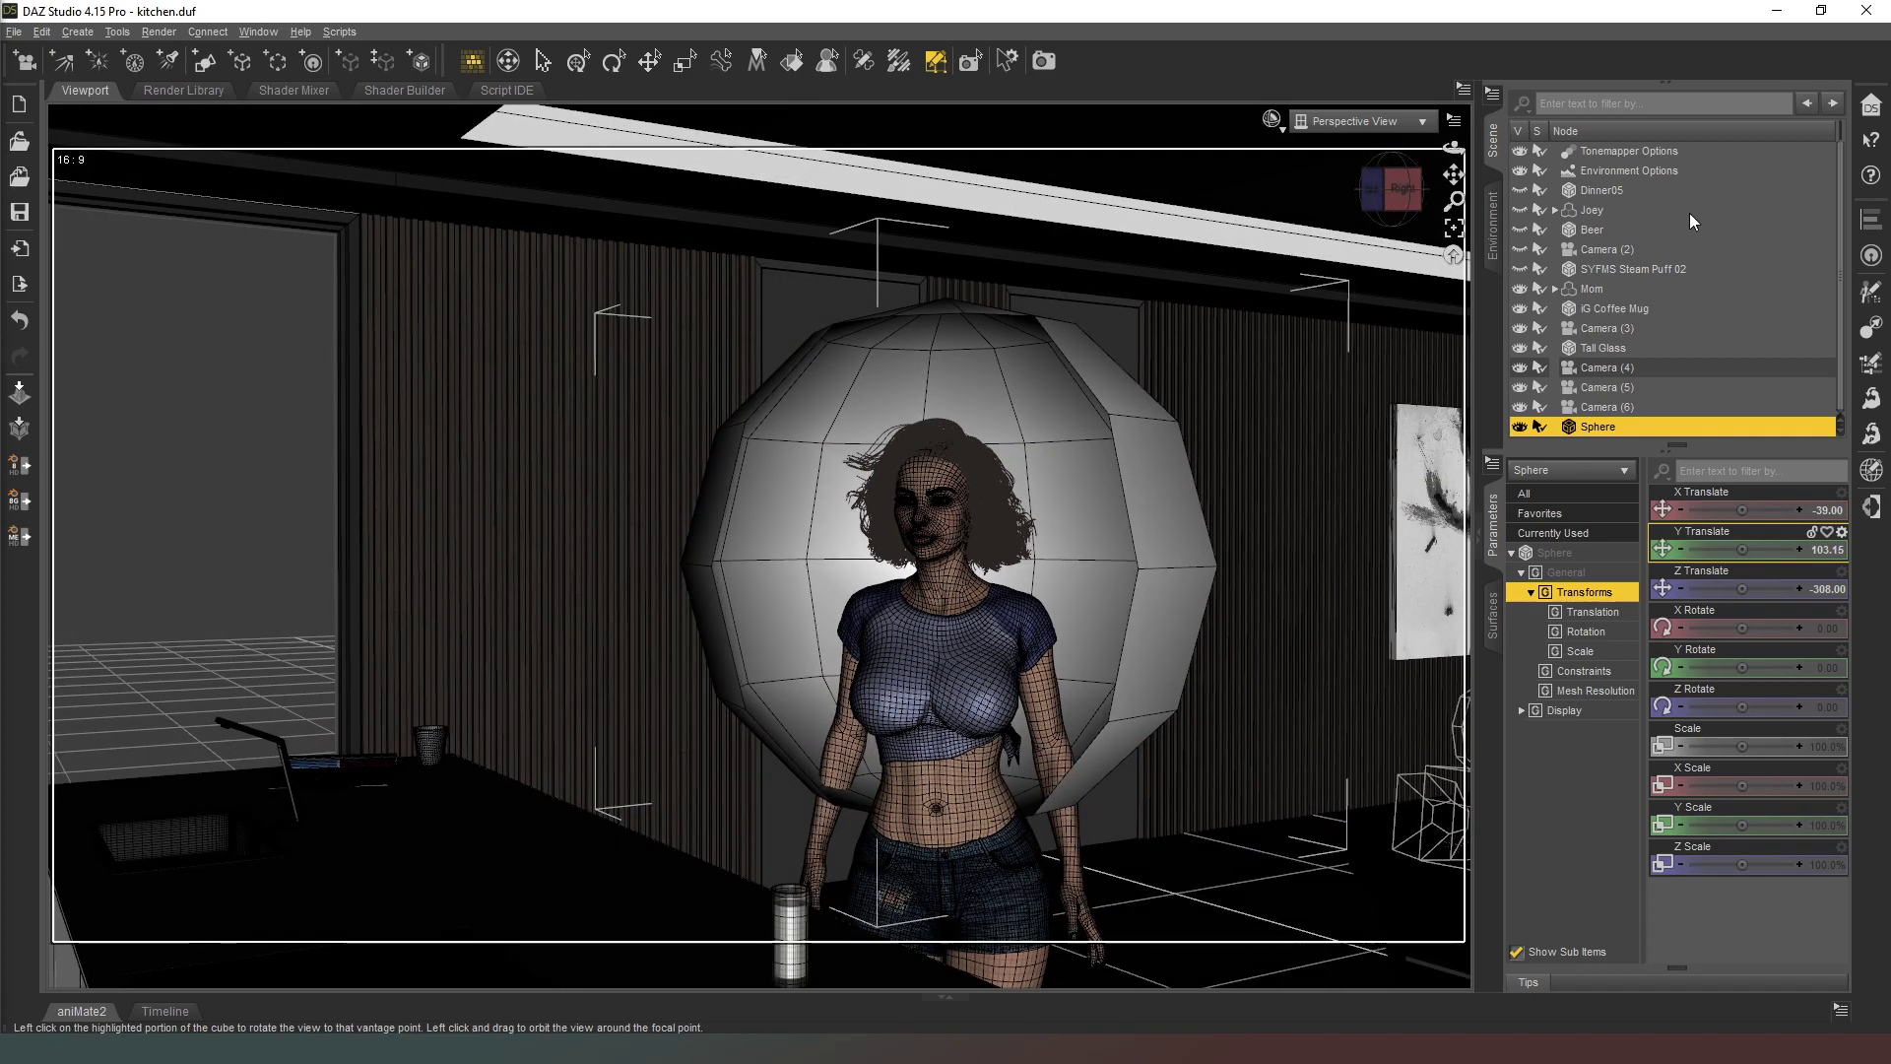
pyautogui.click(1520, 288)
pyautogui.moveTo(996, 810); pyautogui.dragTo(888, 810)
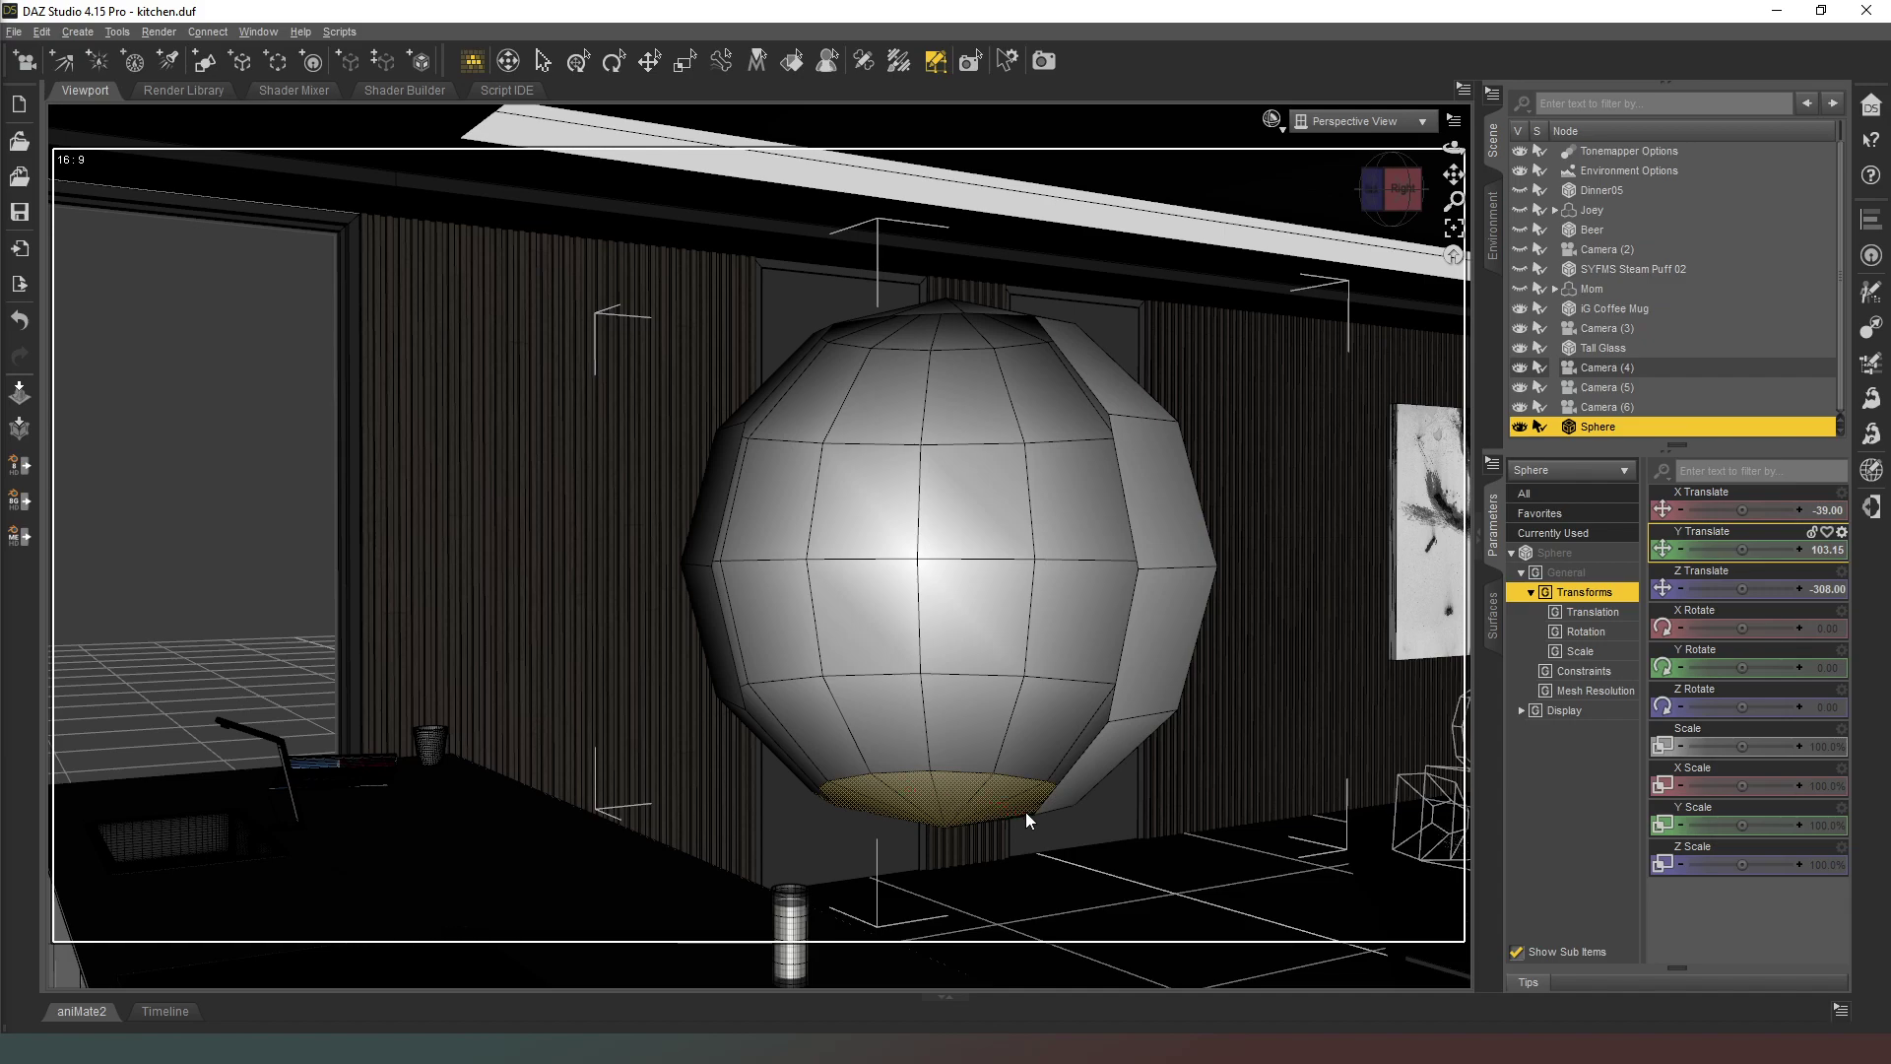
pyautogui.moveTo(1030, 810)
pyautogui.mouseDown()
pyautogui.moveTo(1064, 794)
pyautogui.moveTo(1084, 749)
pyautogui.moveTo(1013, 729)
pyautogui.moveTo(772, 745)
pyautogui.moveTo(726, 632)
pyautogui.moveTo(766, 629)
pyautogui.mouseUp()
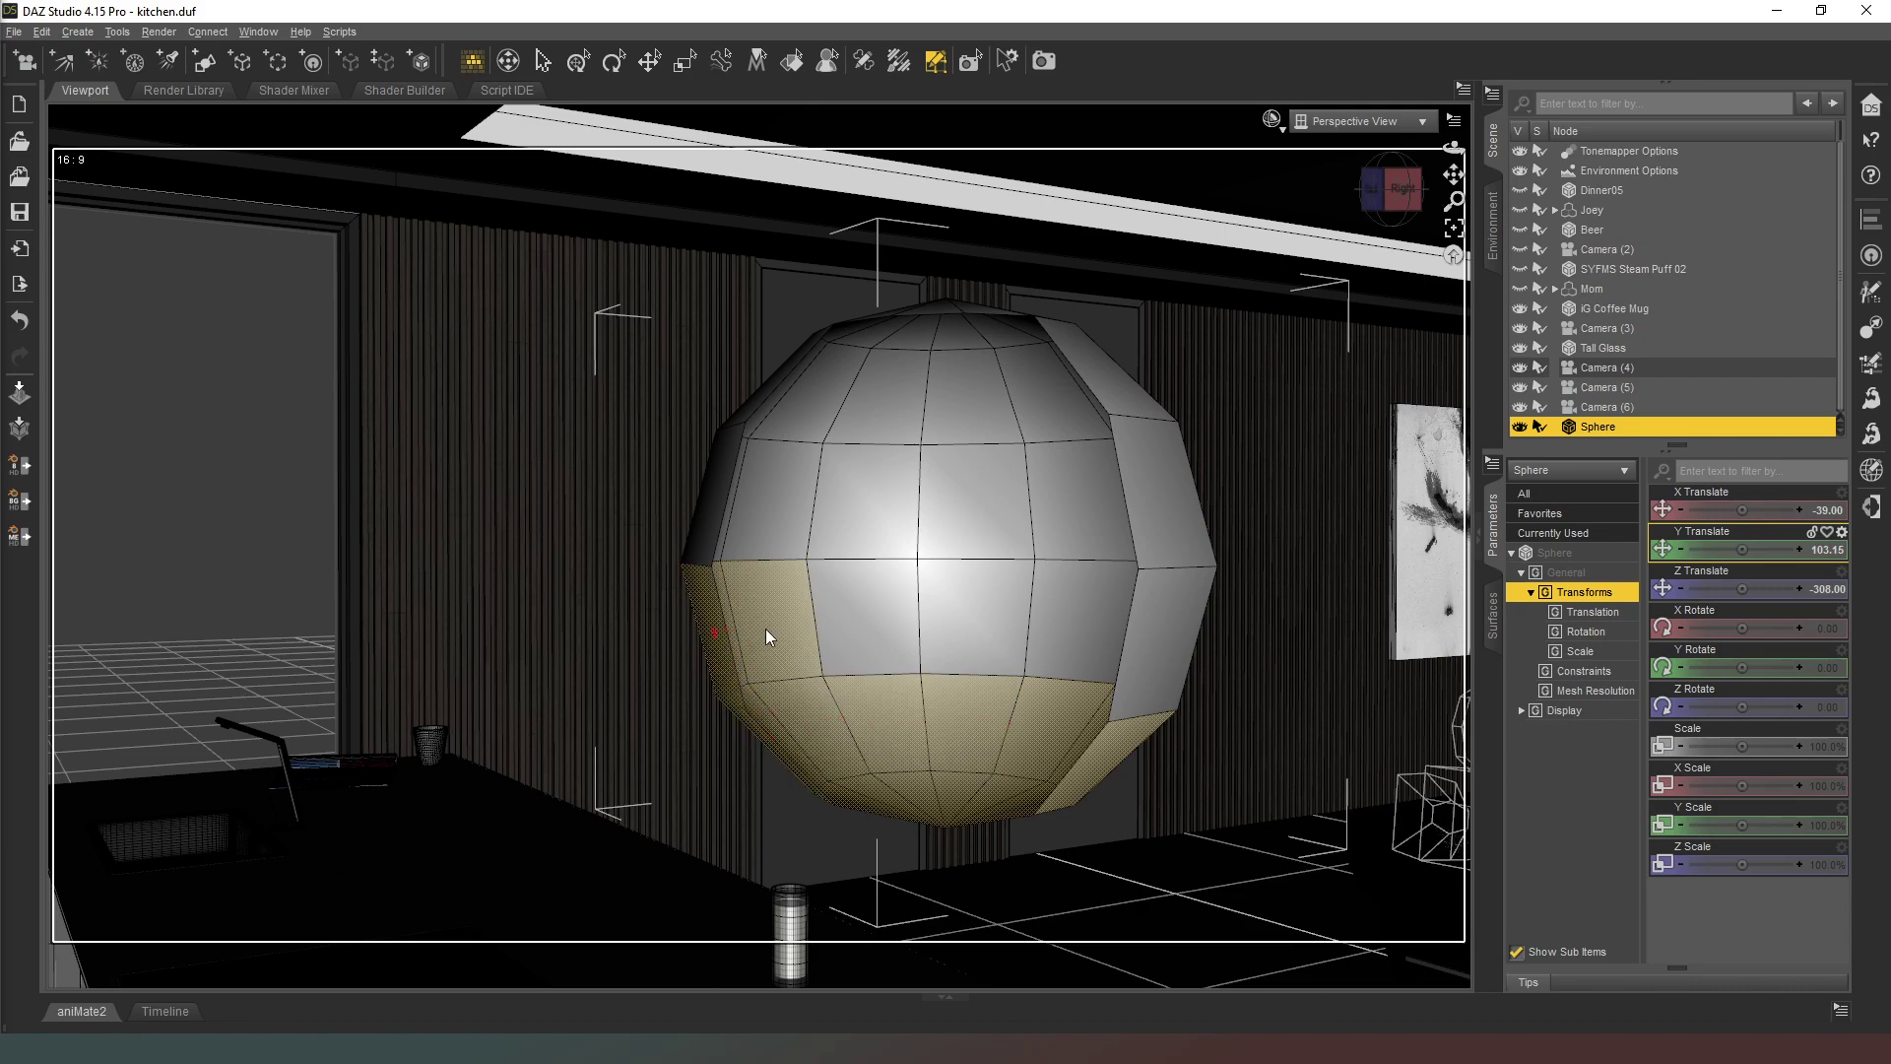
pyautogui.moveTo(1117, 624); pyautogui.dragTo(1148, 625)
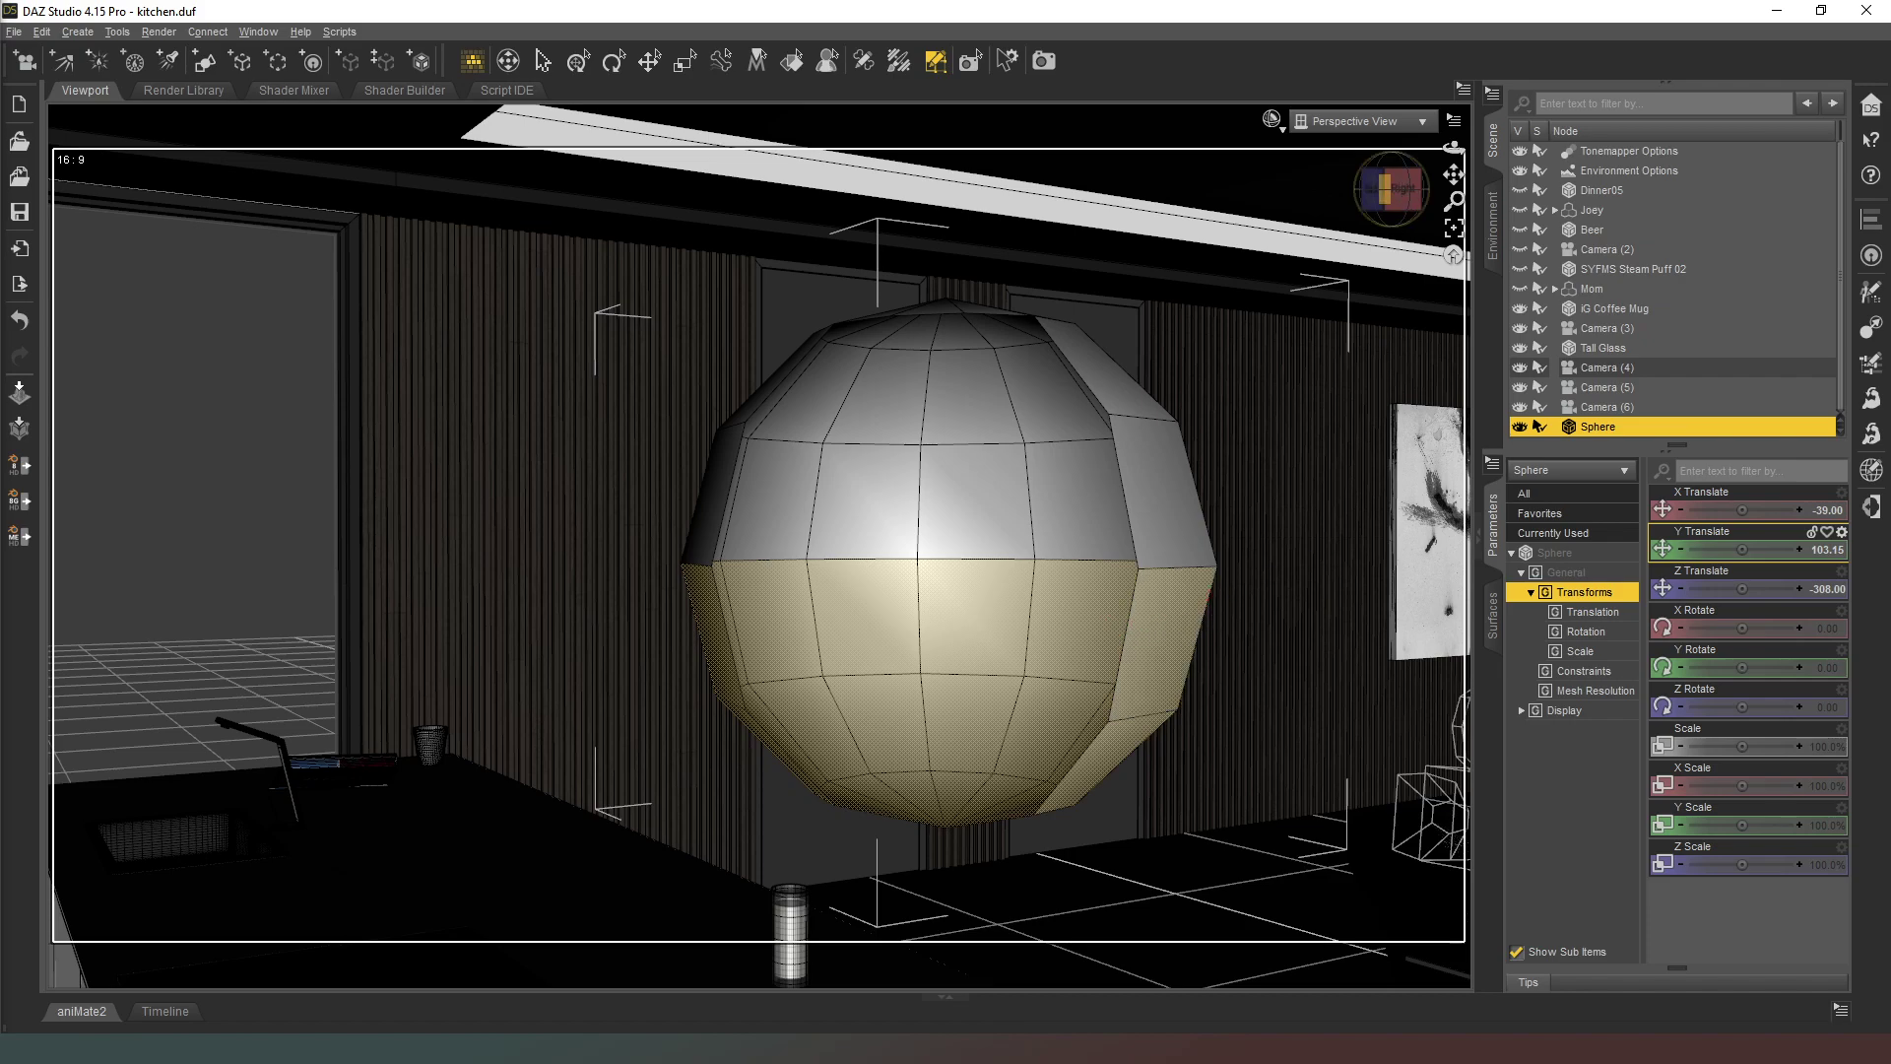
pyautogui.moveTo(1379, 179); pyautogui.dragTo(1408, 306)
pyautogui.rightClick(1129, 759)
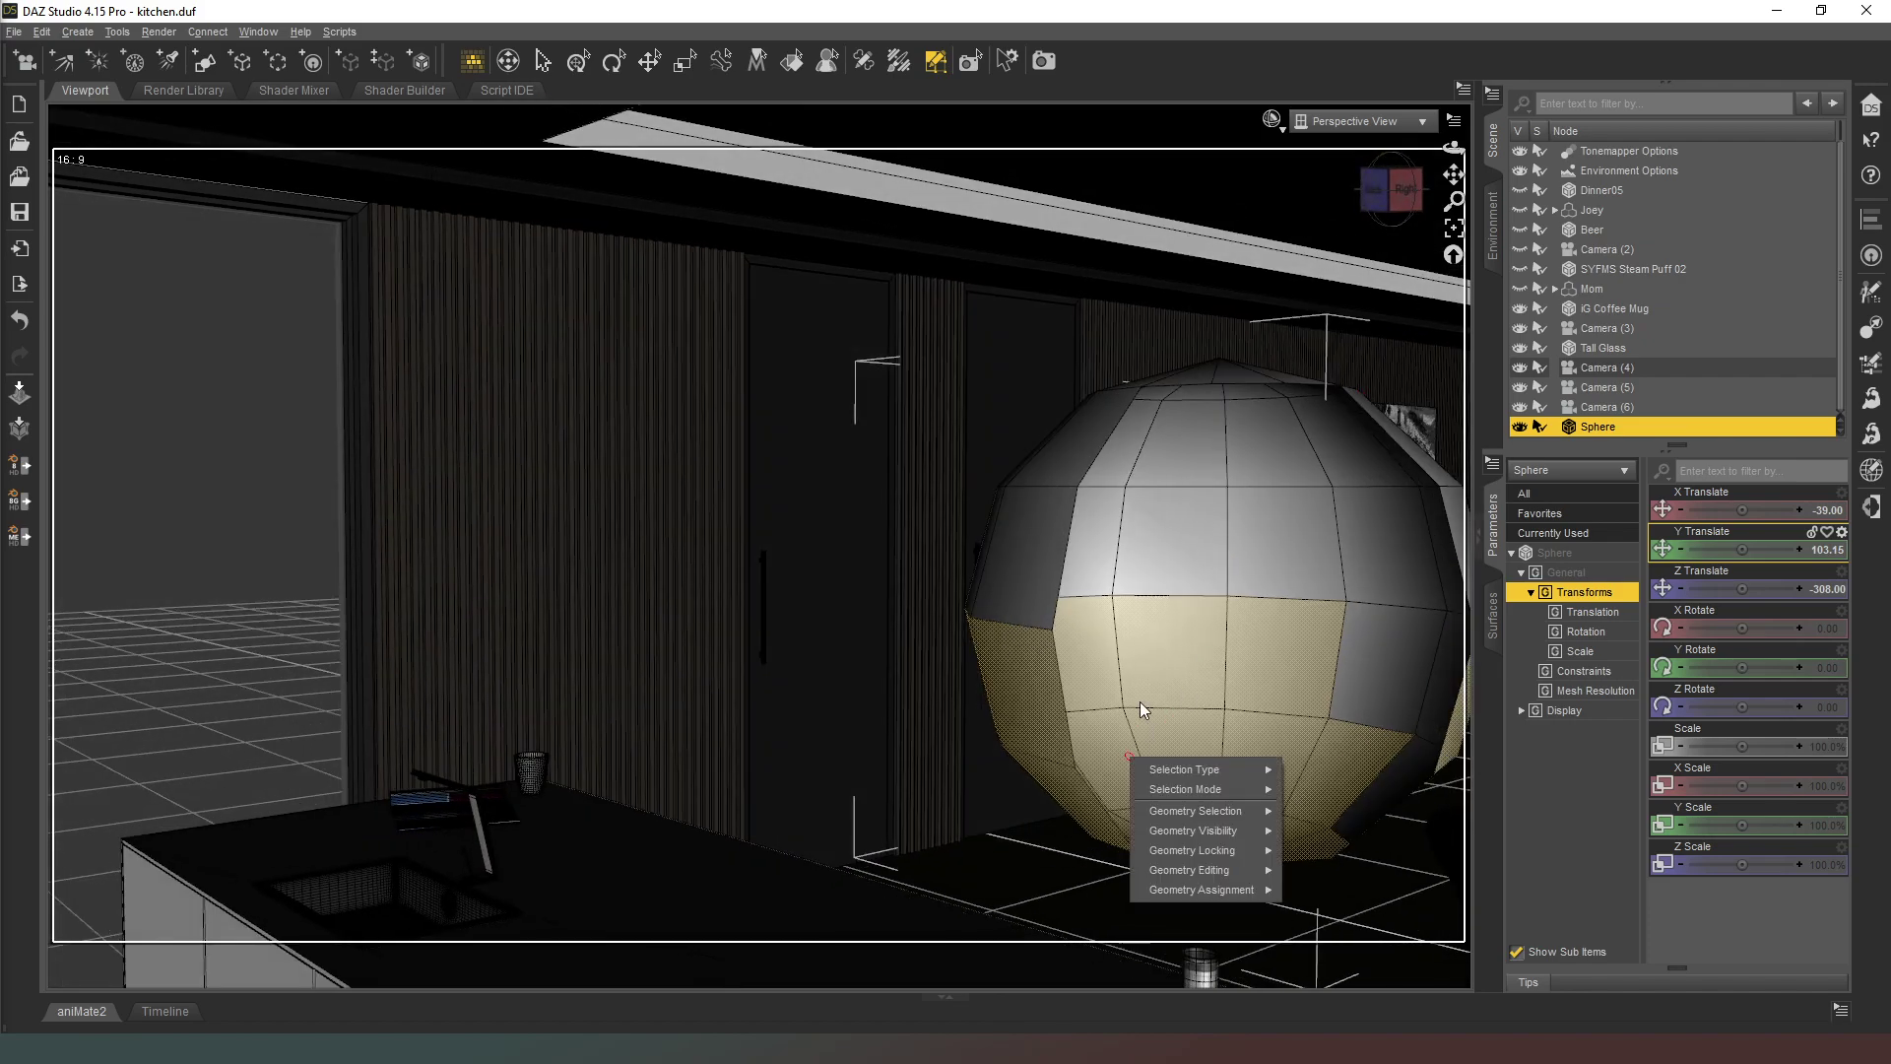
pyautogui.moveTo(1220, 864)
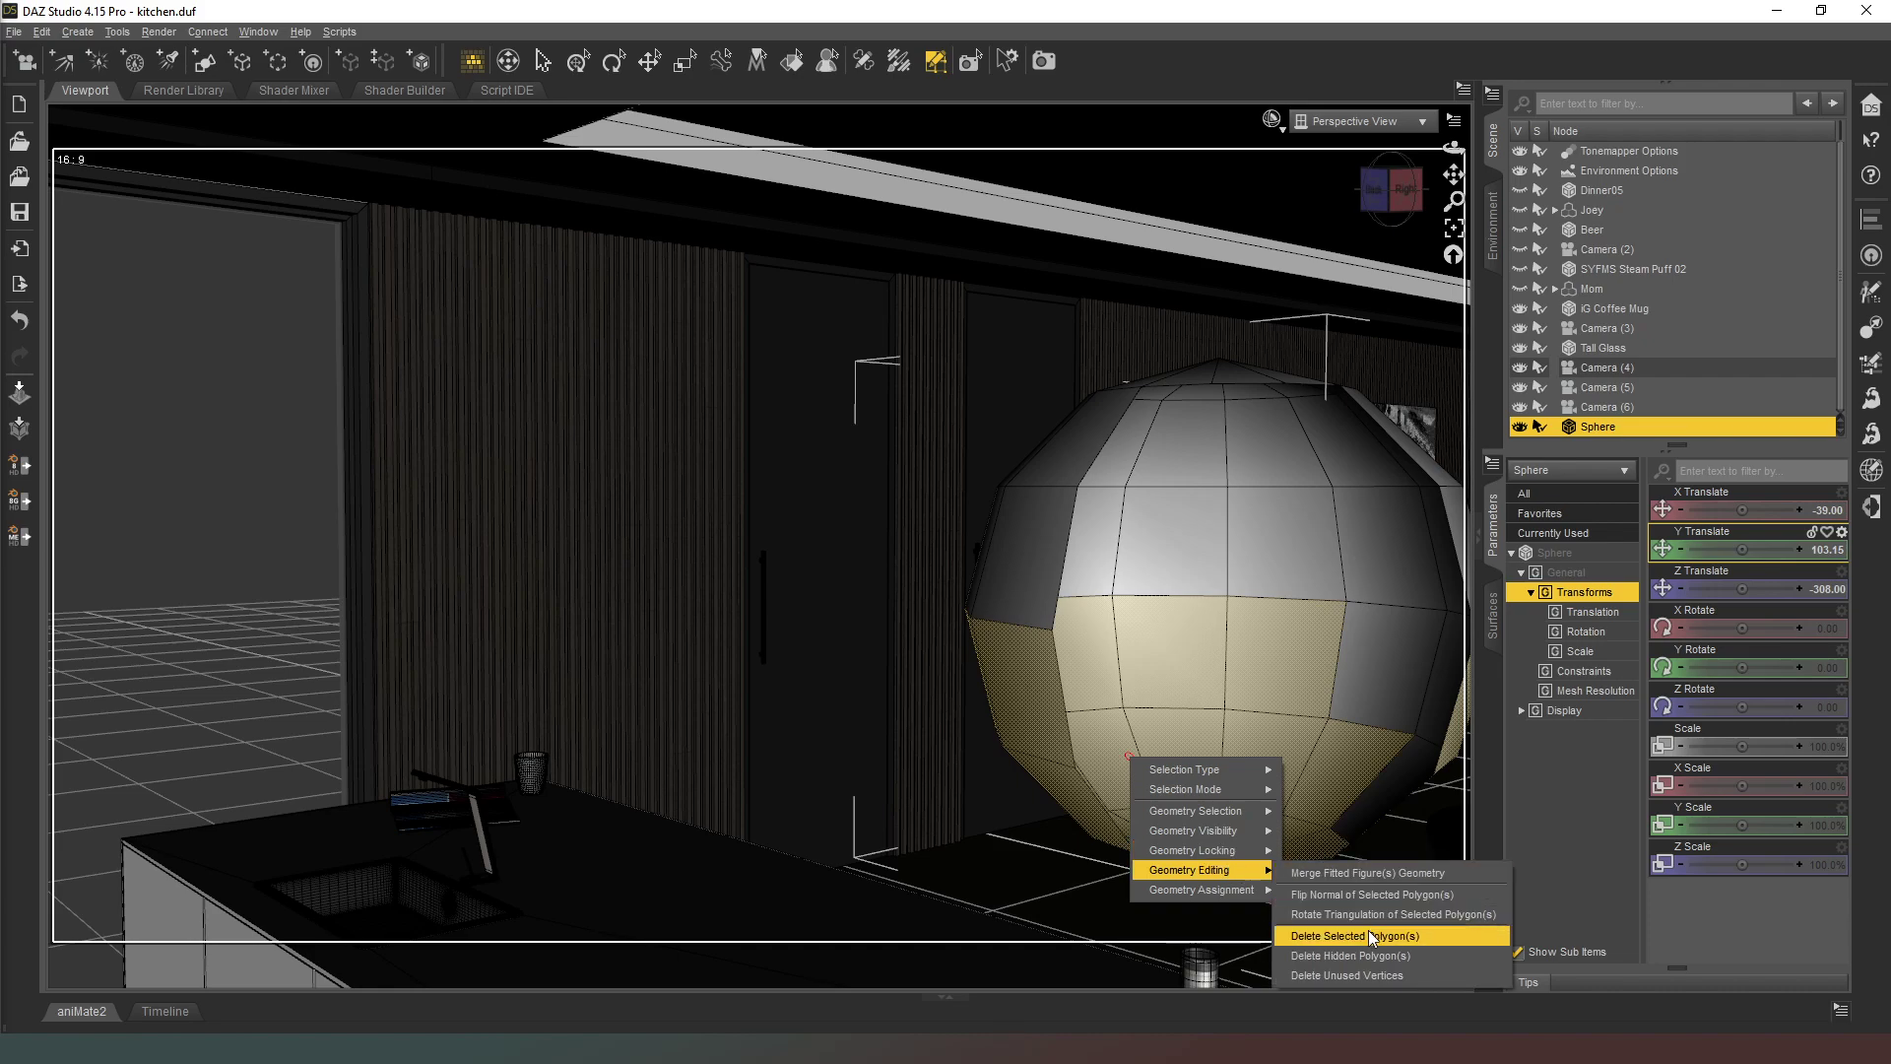
pyautogui.click(1369, 934)
pyautogui.click(928, 554)
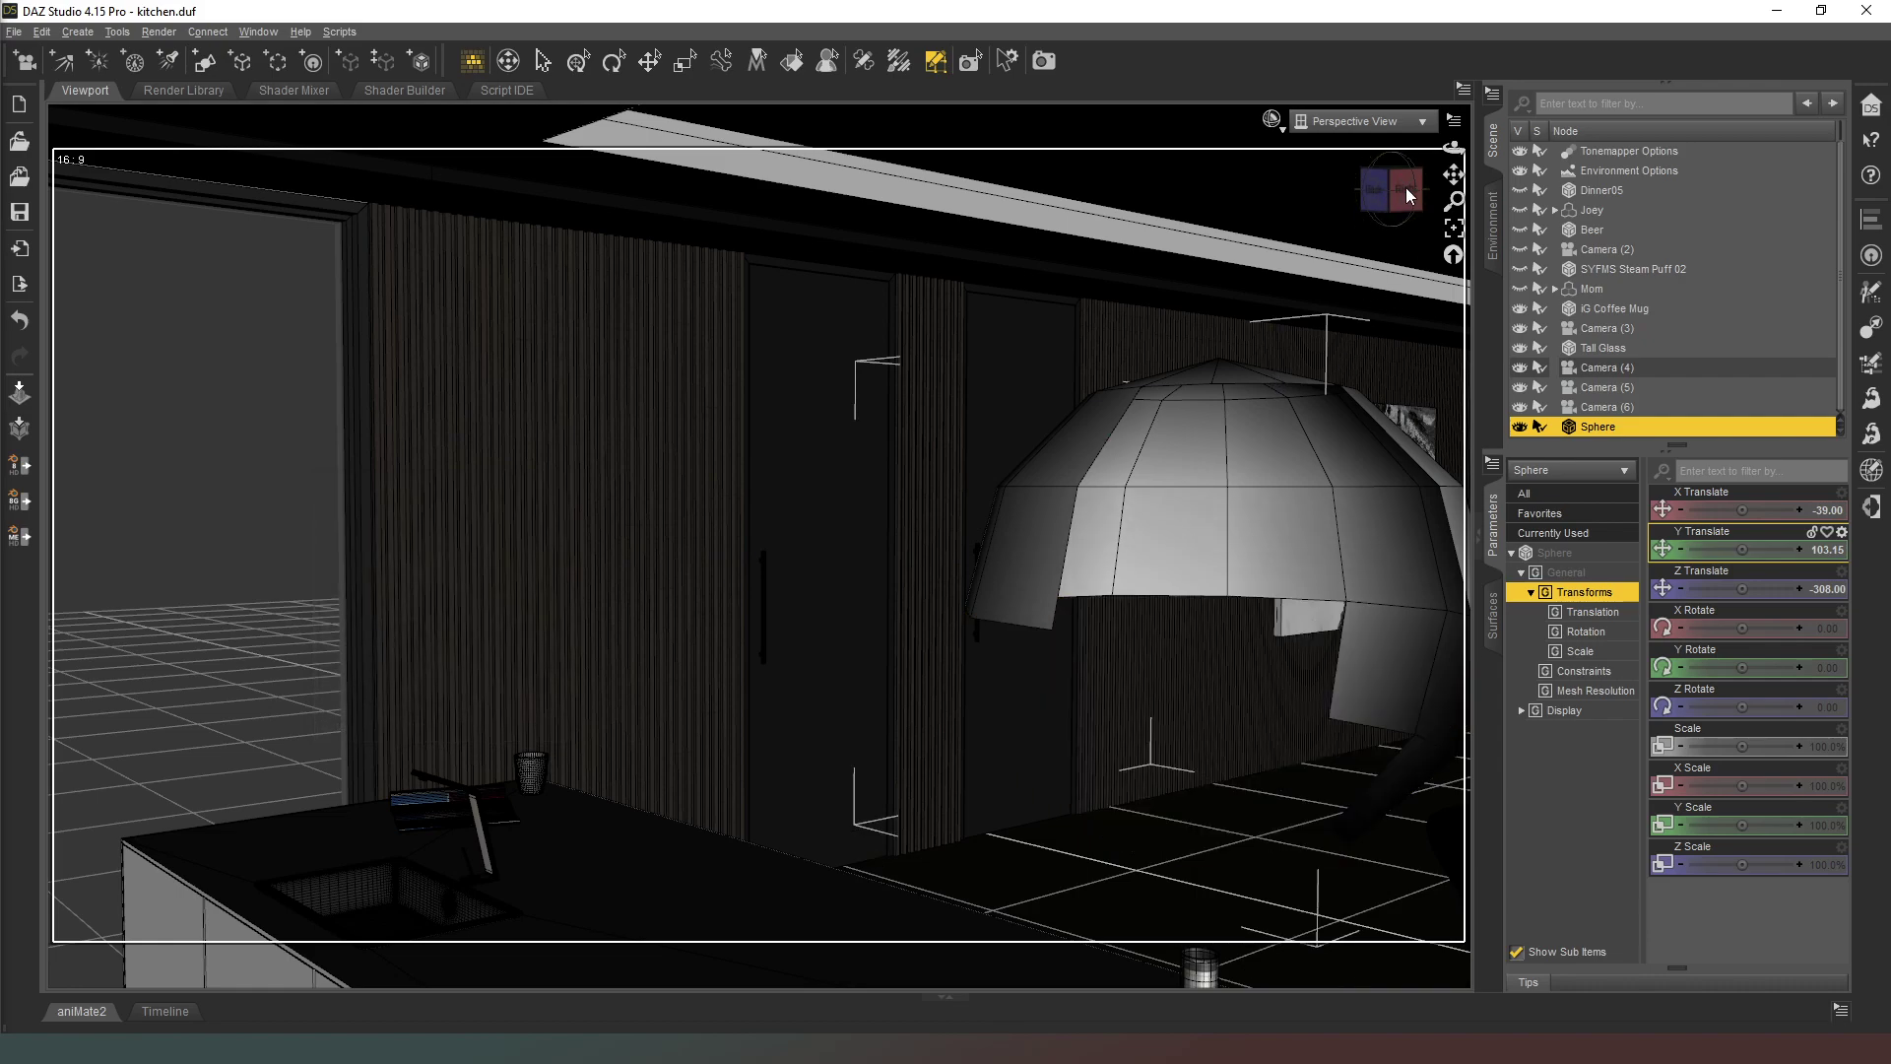
# - Select and delete the three leftover polygons hanging below the rim on the outside of the dome
pyautogui.click(1405, 189)
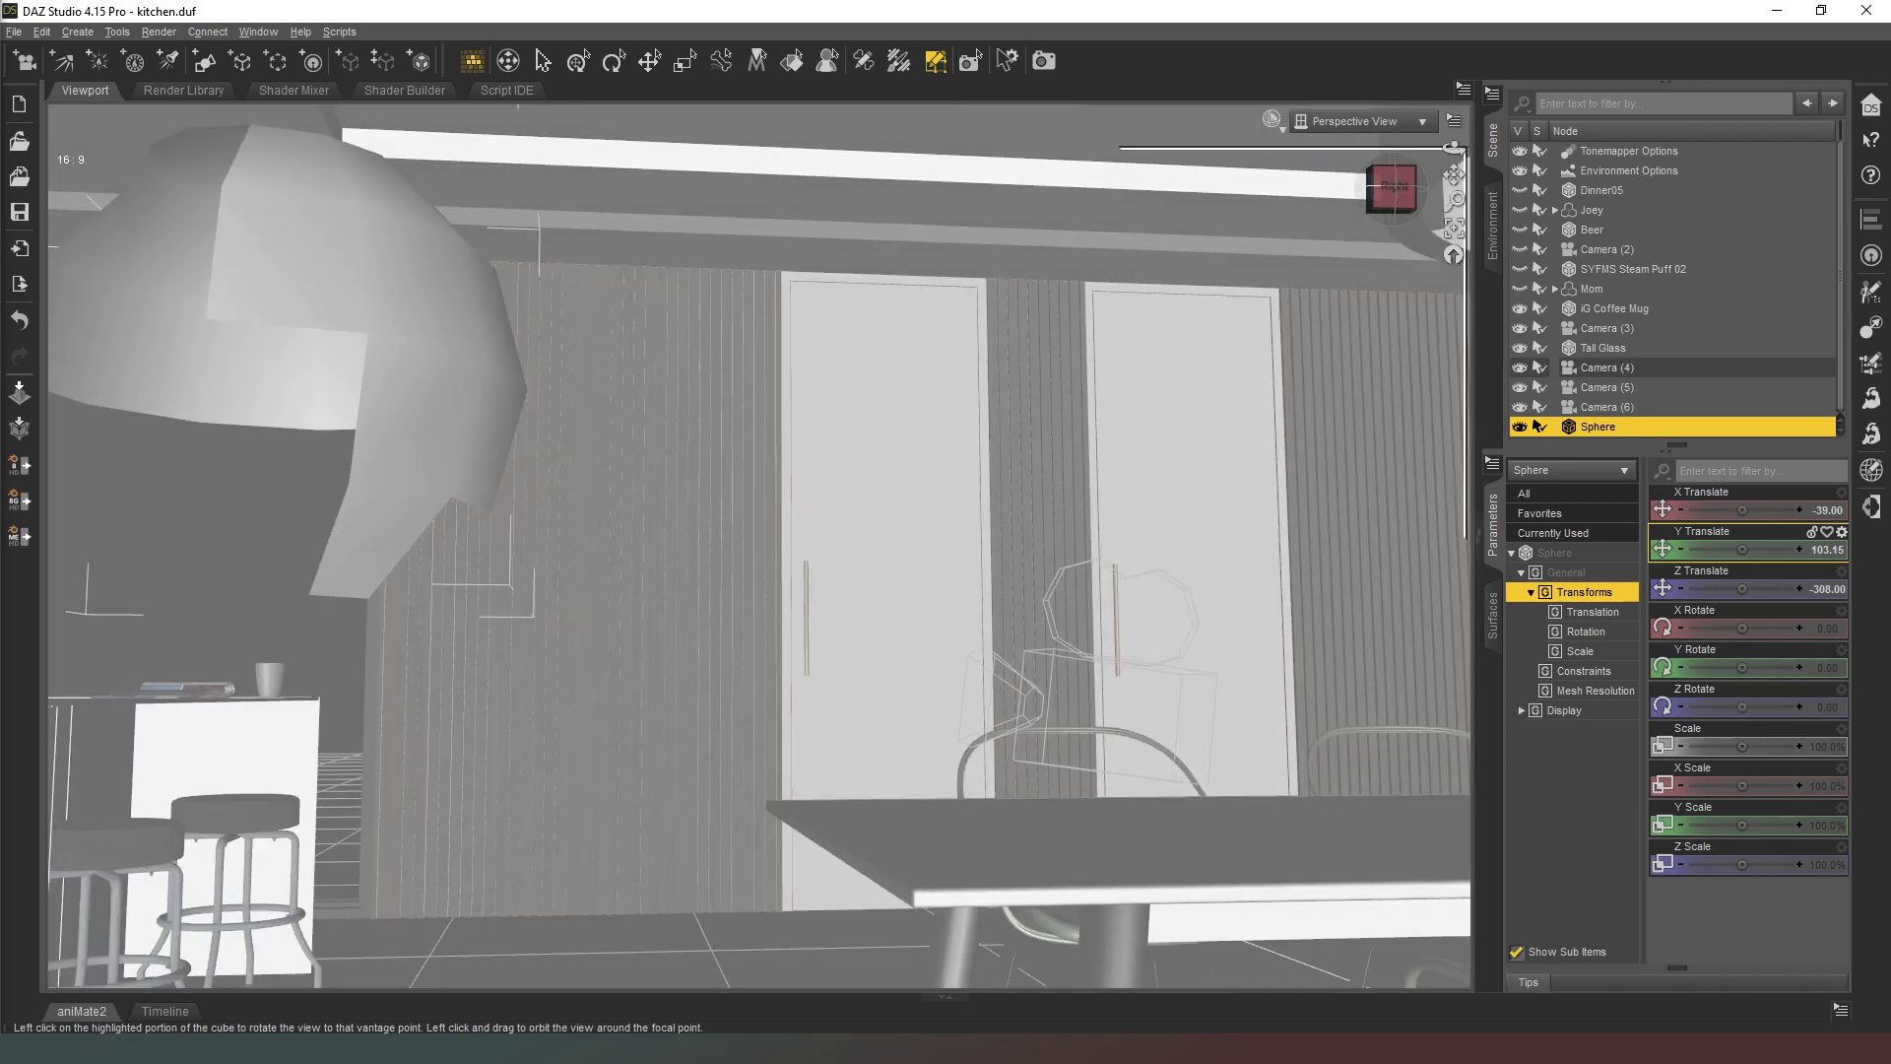
pyautogui.moveTo(1395, 192); pyautogui.dragTo(1379, 256)
pyautogui.click(1453, 229)
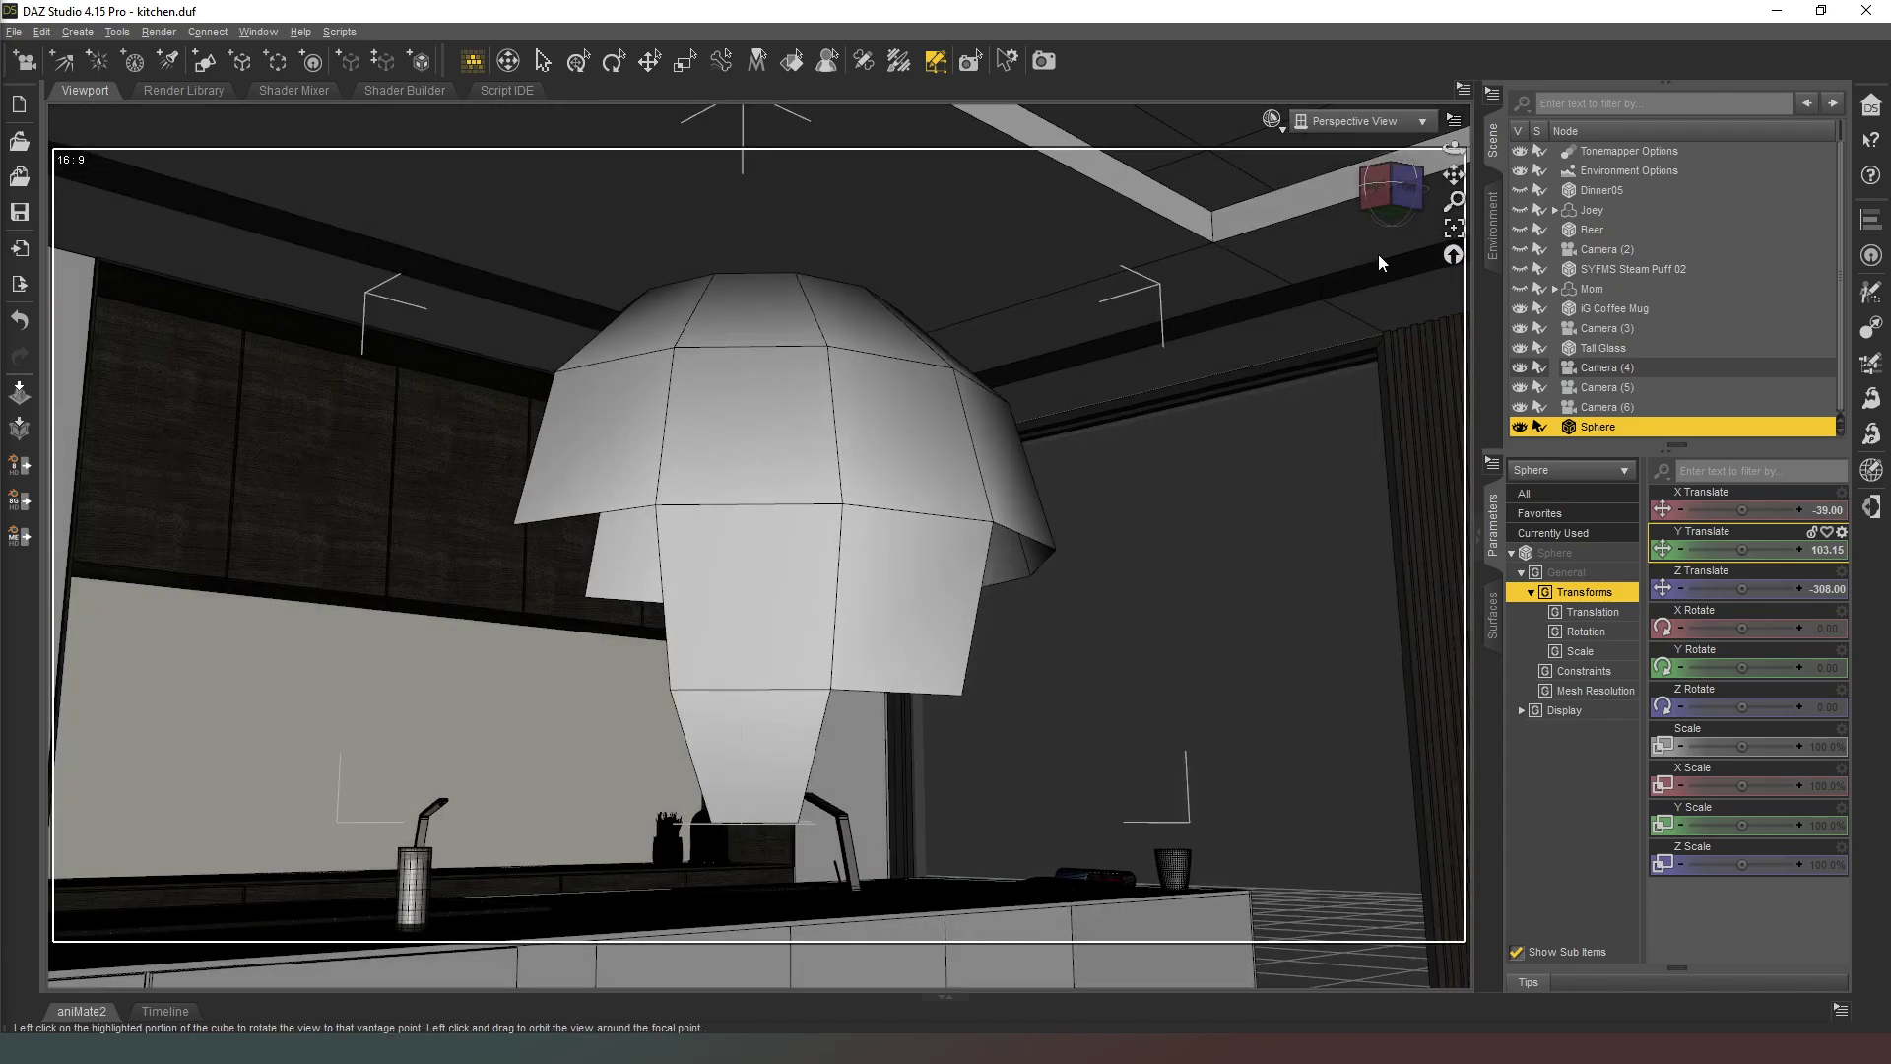
pyautogui.rightClick(889, 628)
pyautogui.moveTo(921, 724)
pyautogui.moveTo(1008, 737)
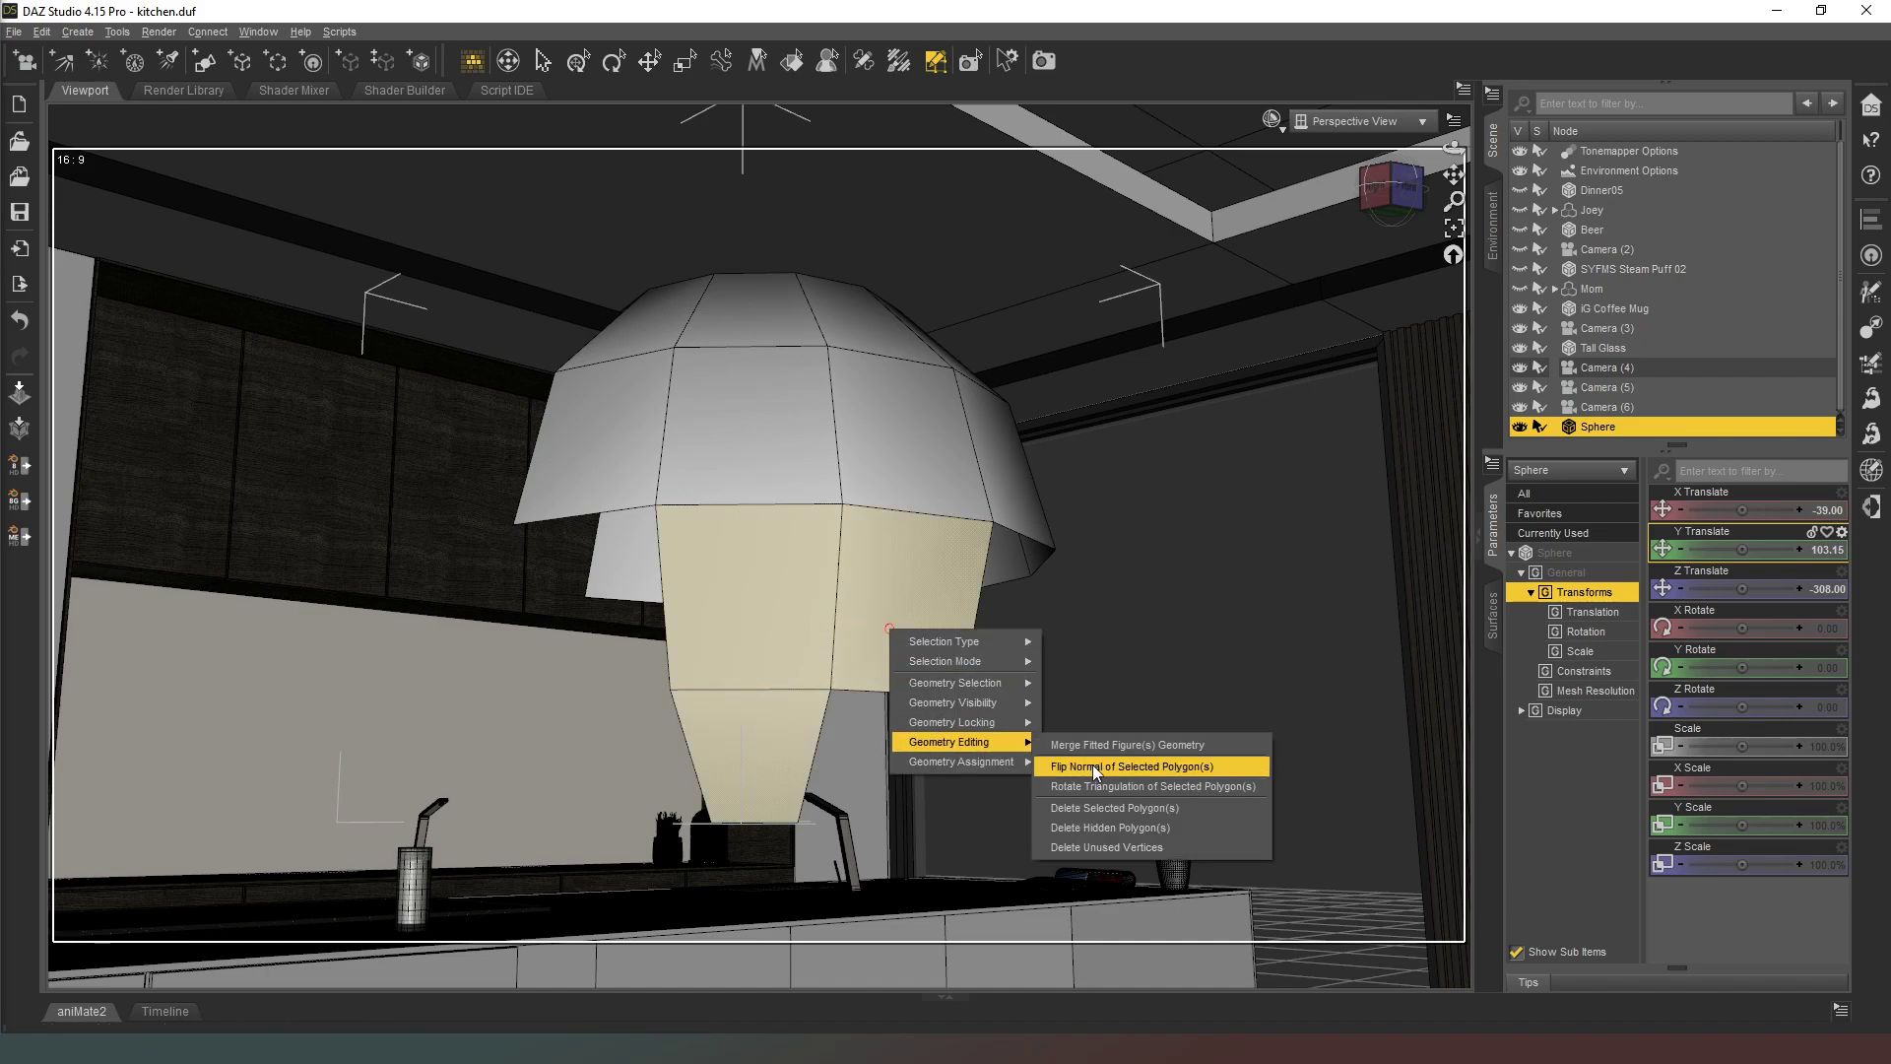
pyautogui.click(1133, 812)
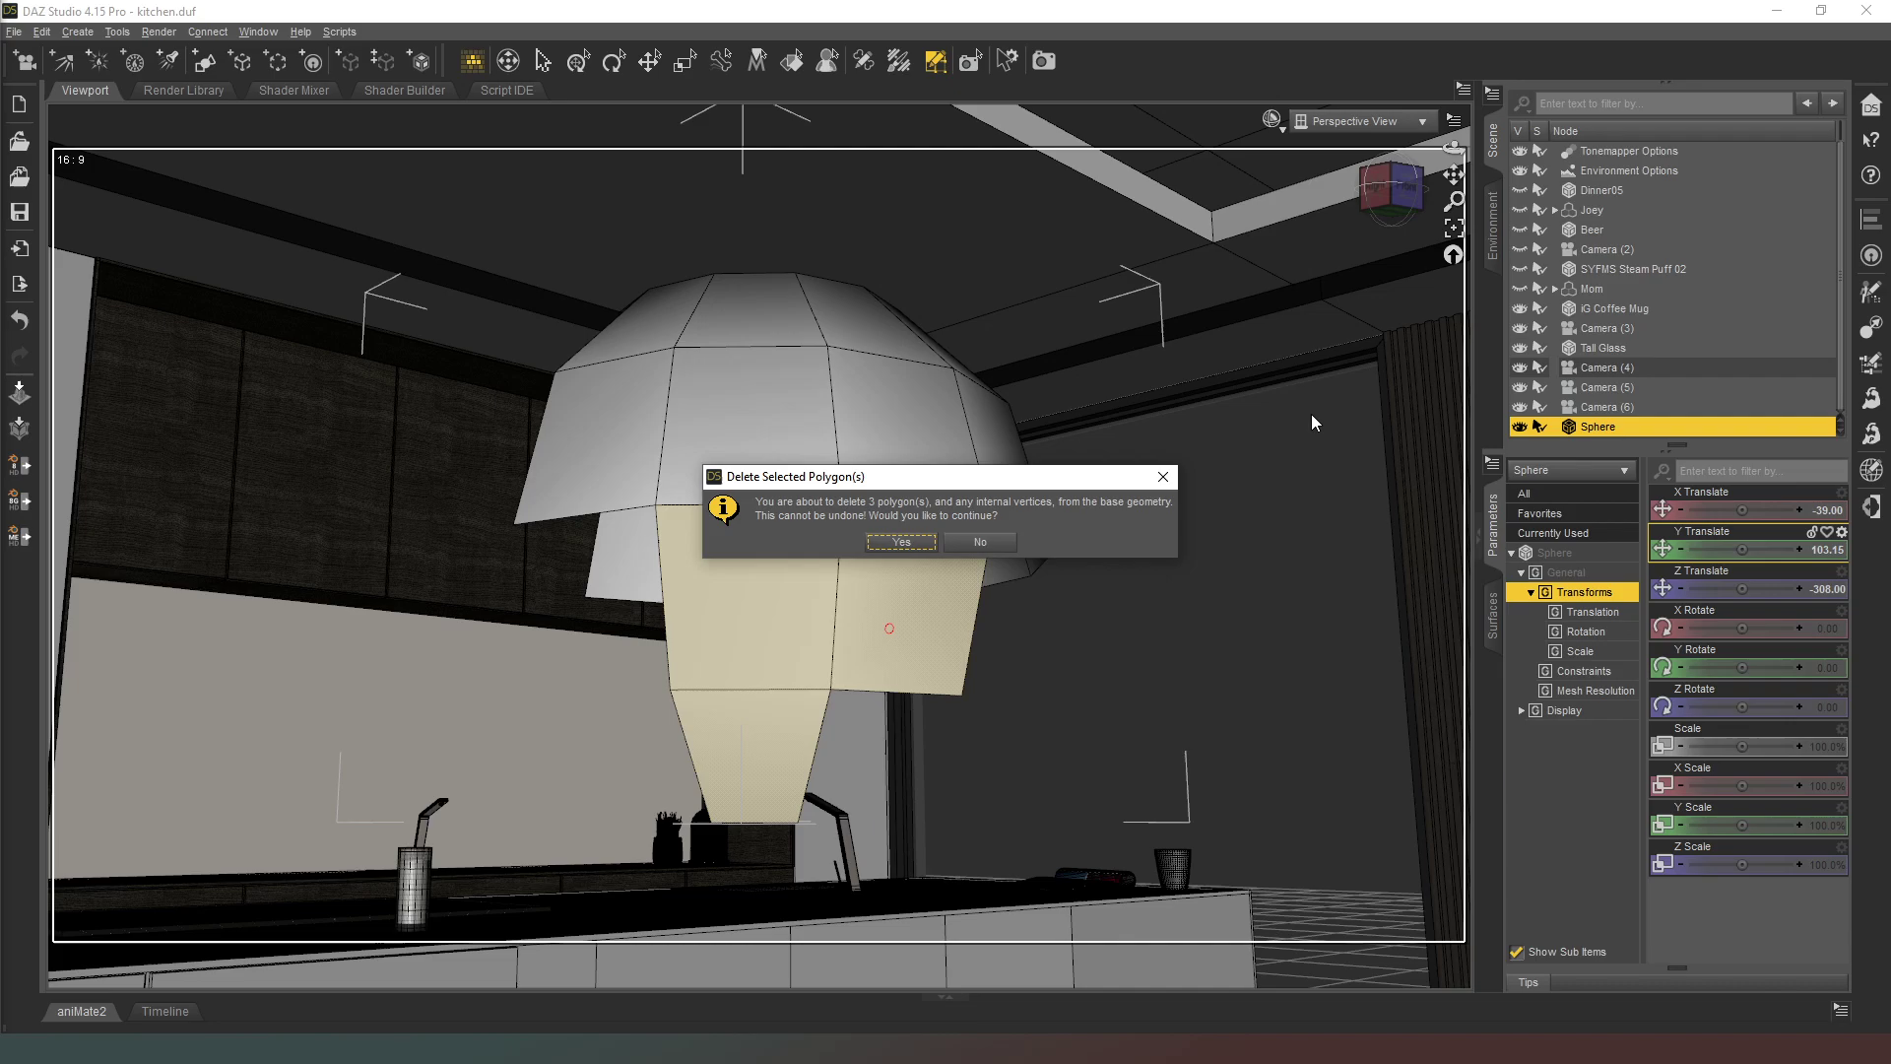
pyautogui.click(901, 542)
# - Select all polygons of the dome from below with the Geometry Editor and flip their normals
pyautogui.moveTo(1414, 190); pyautogui.dragTo(1276, 138)
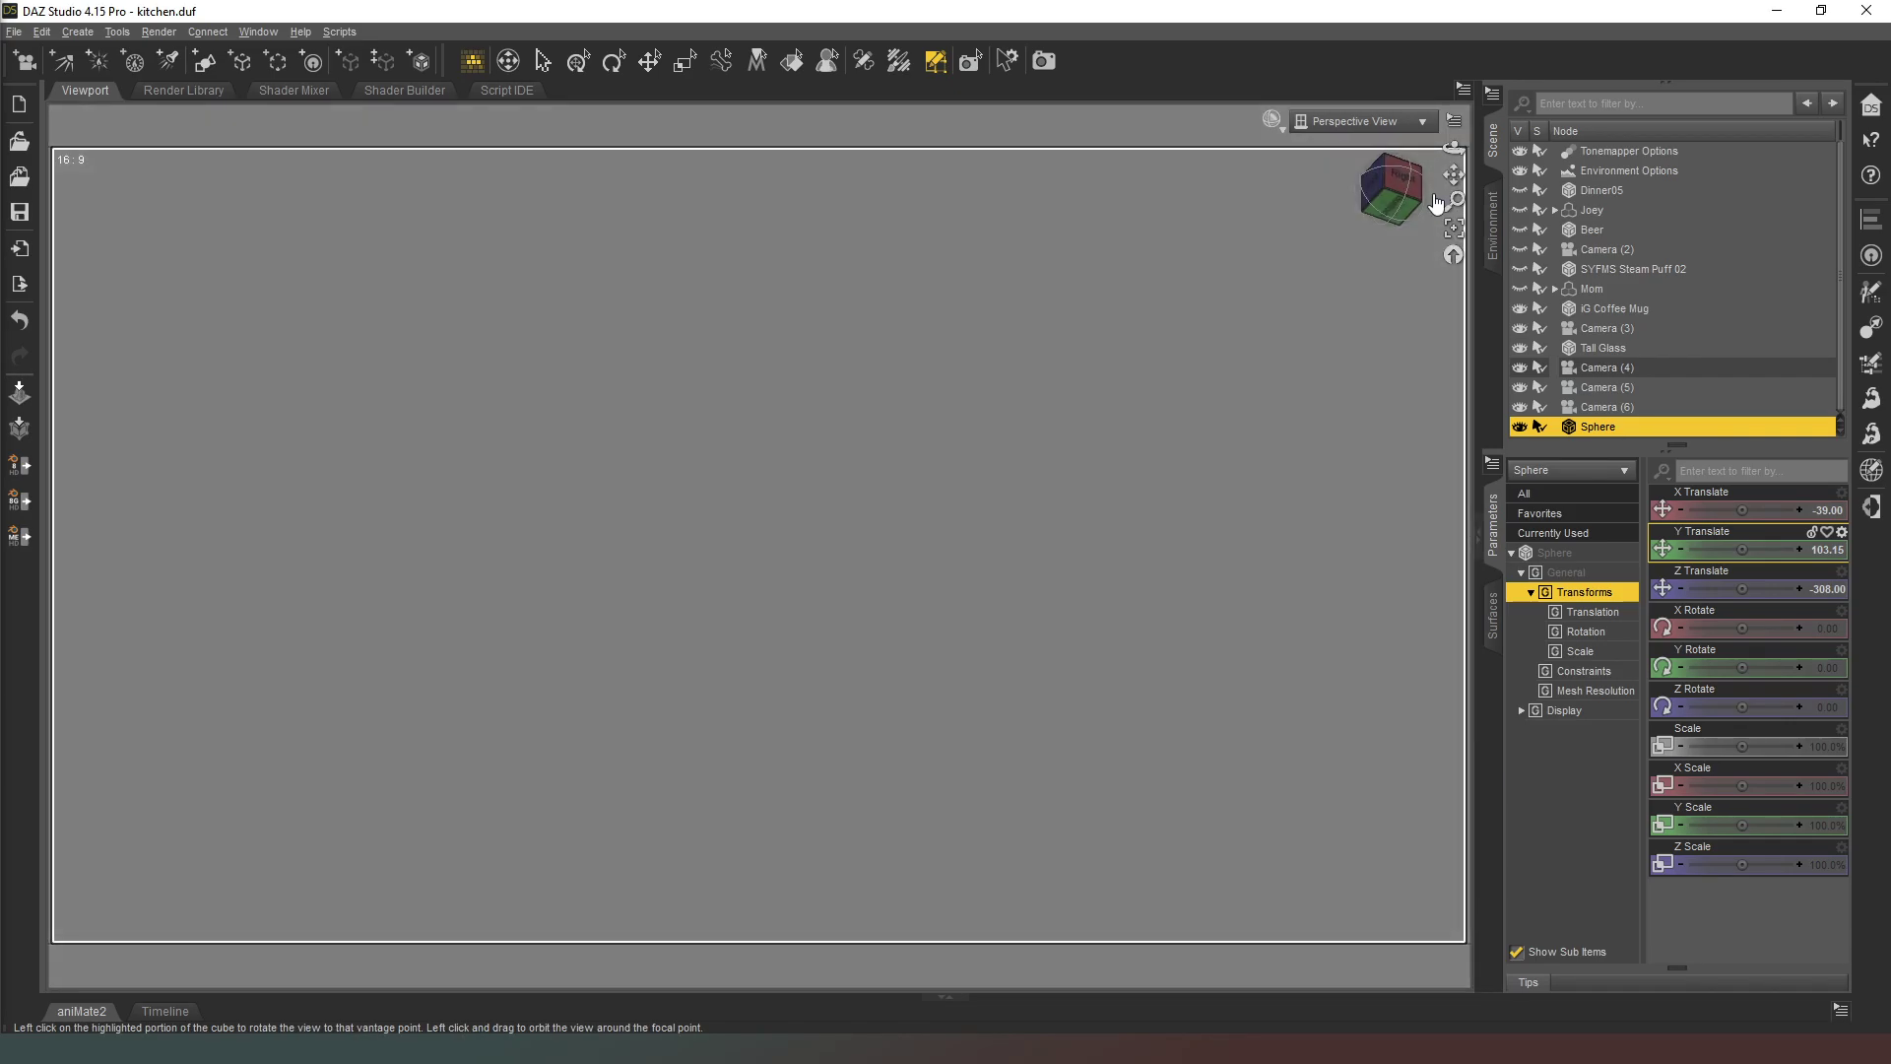
pyautogui.moveTo(1436, 202); pyautogui.dragTo(1421, 152)
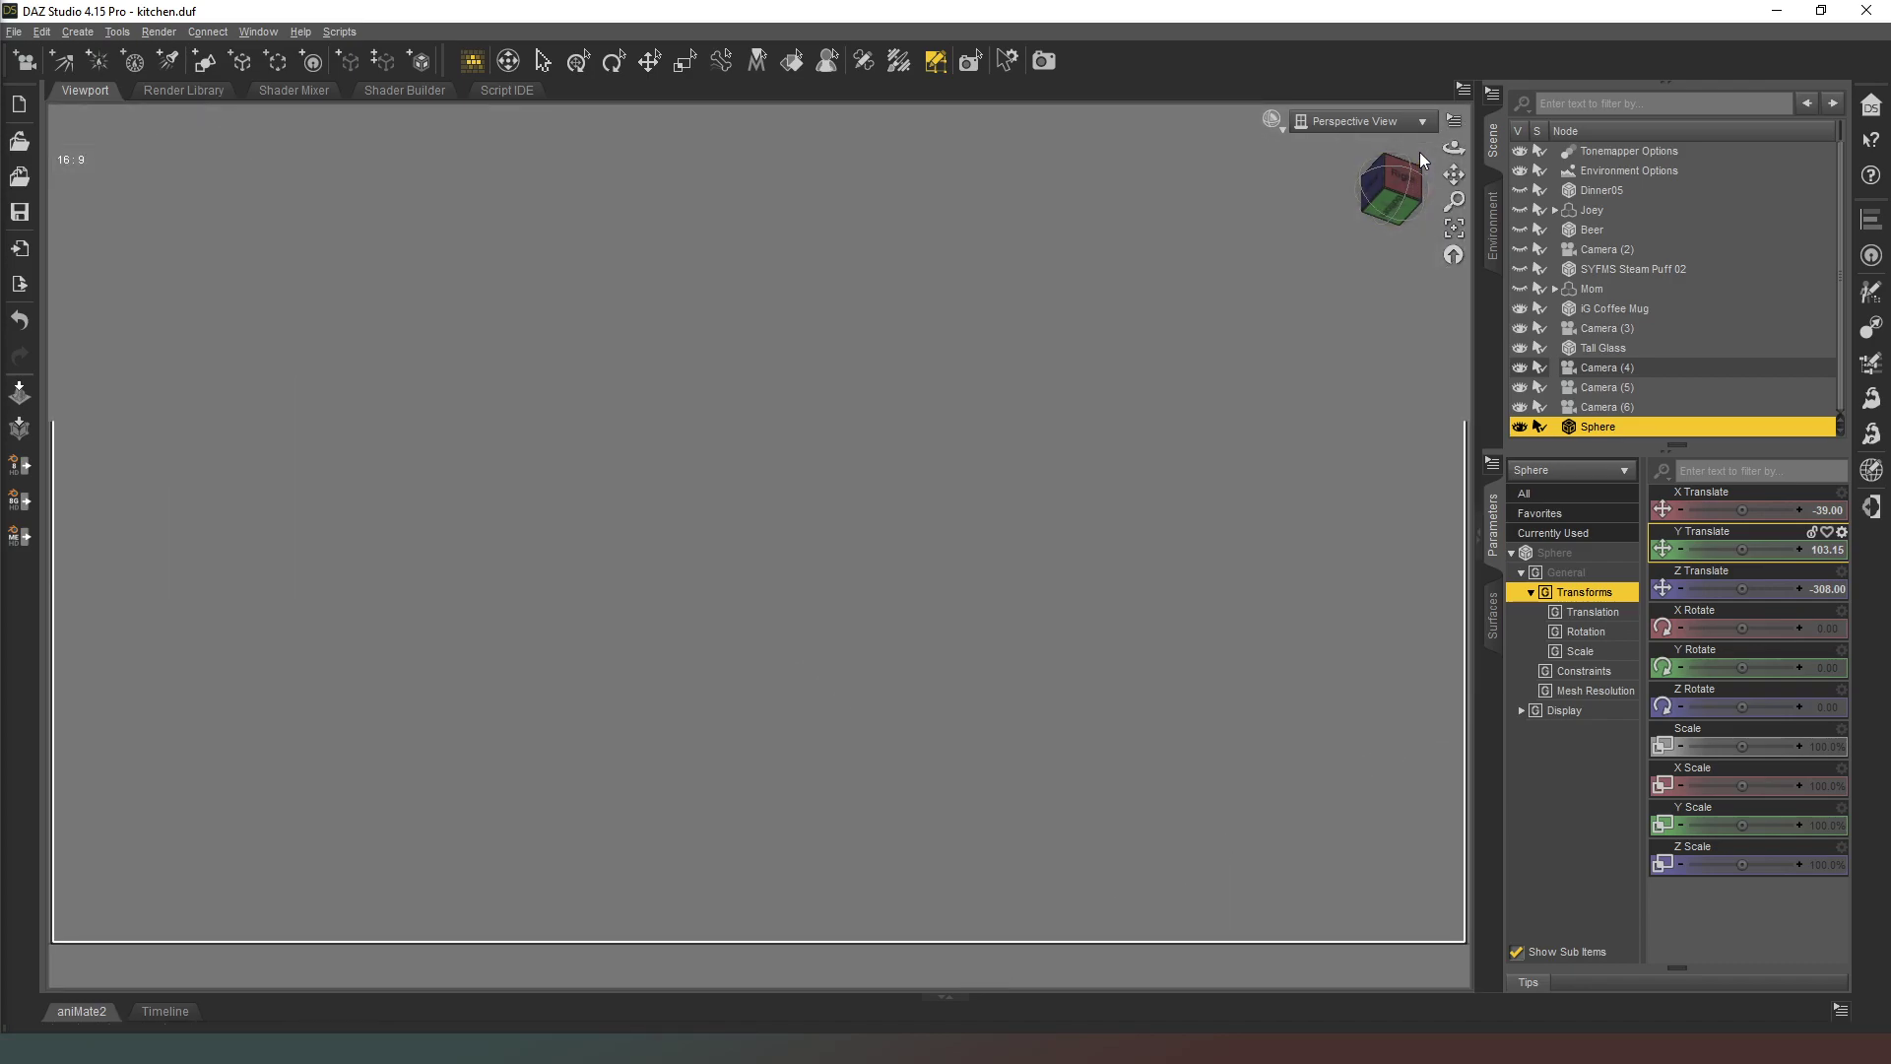
pyautogui.scroll(-3, 1420, 152)
pyautogui.scroll(2, 1420, 151)
pyautogui.scroll(-2, 1420, 152)
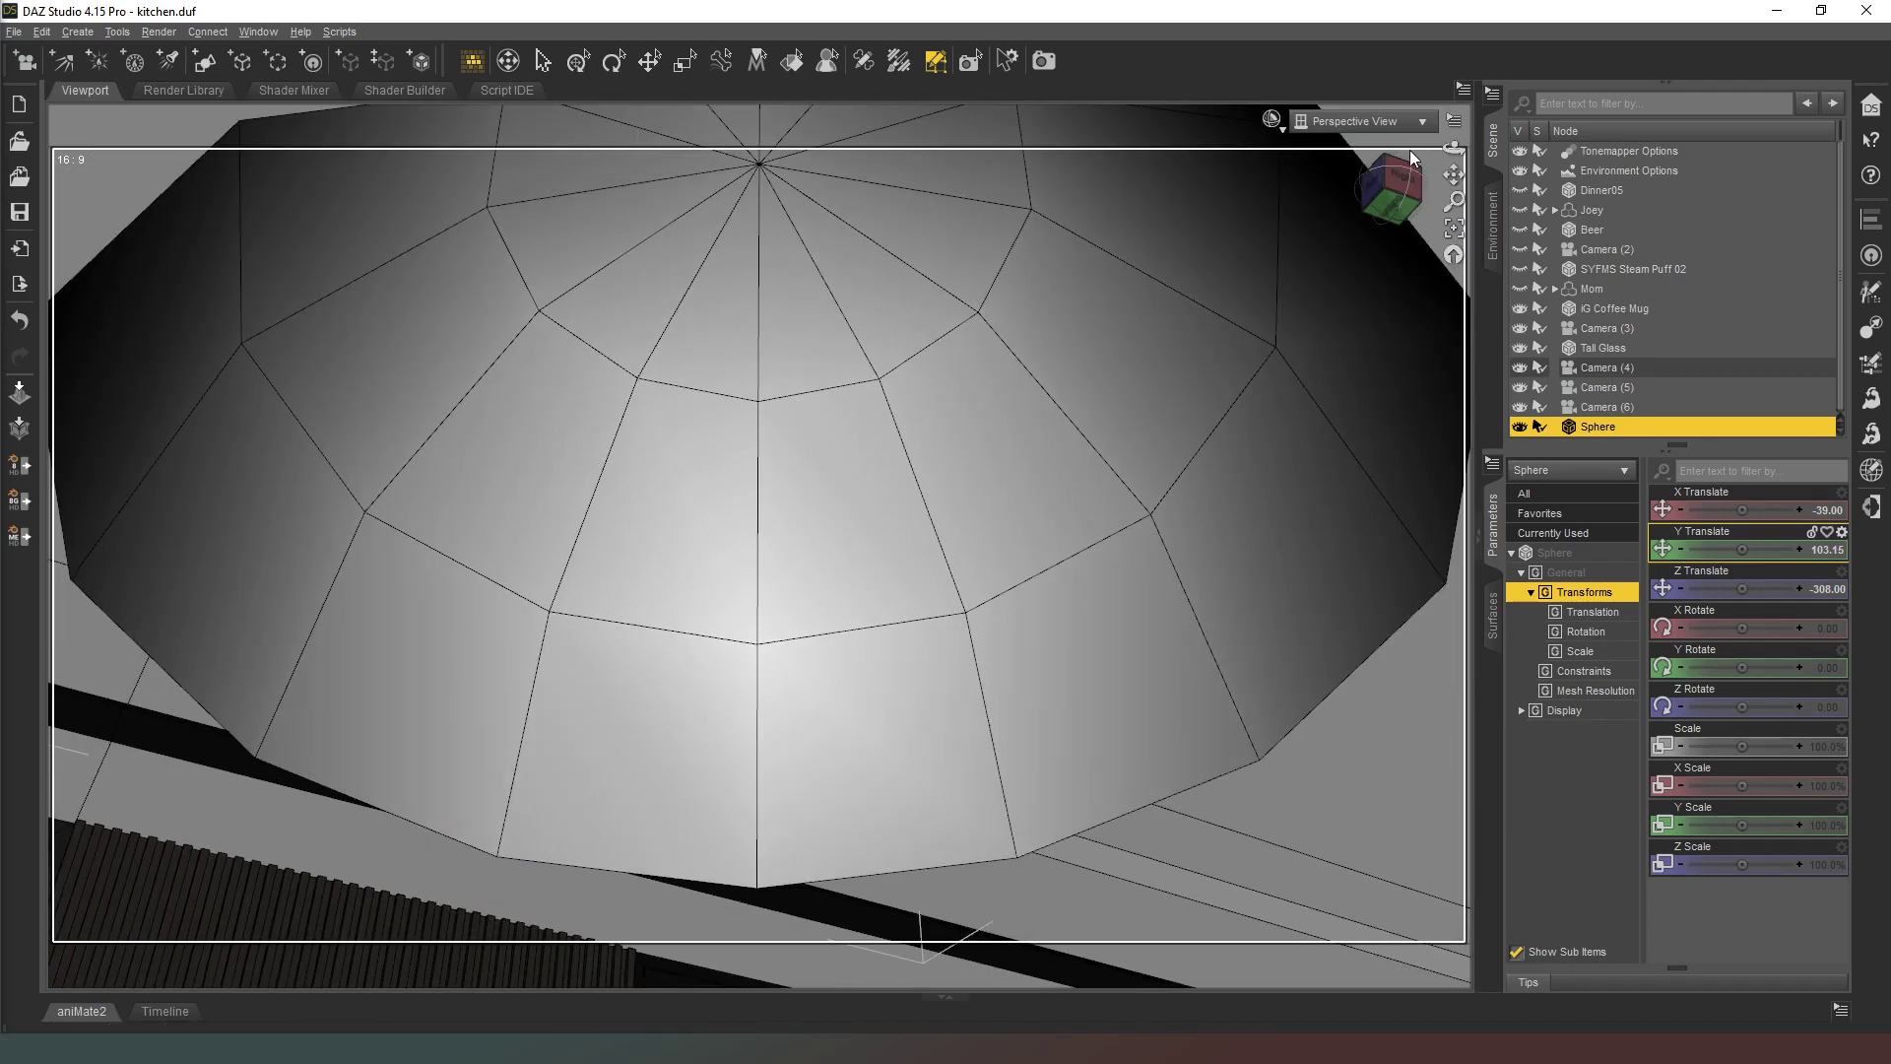
pyautogui.scroll(2, 1410, 151)
pyautogui.scroll(-2, 1381, 148)
pyautogui.moveTo(1459, 172); pyautogui.dragTo(1421, 219)
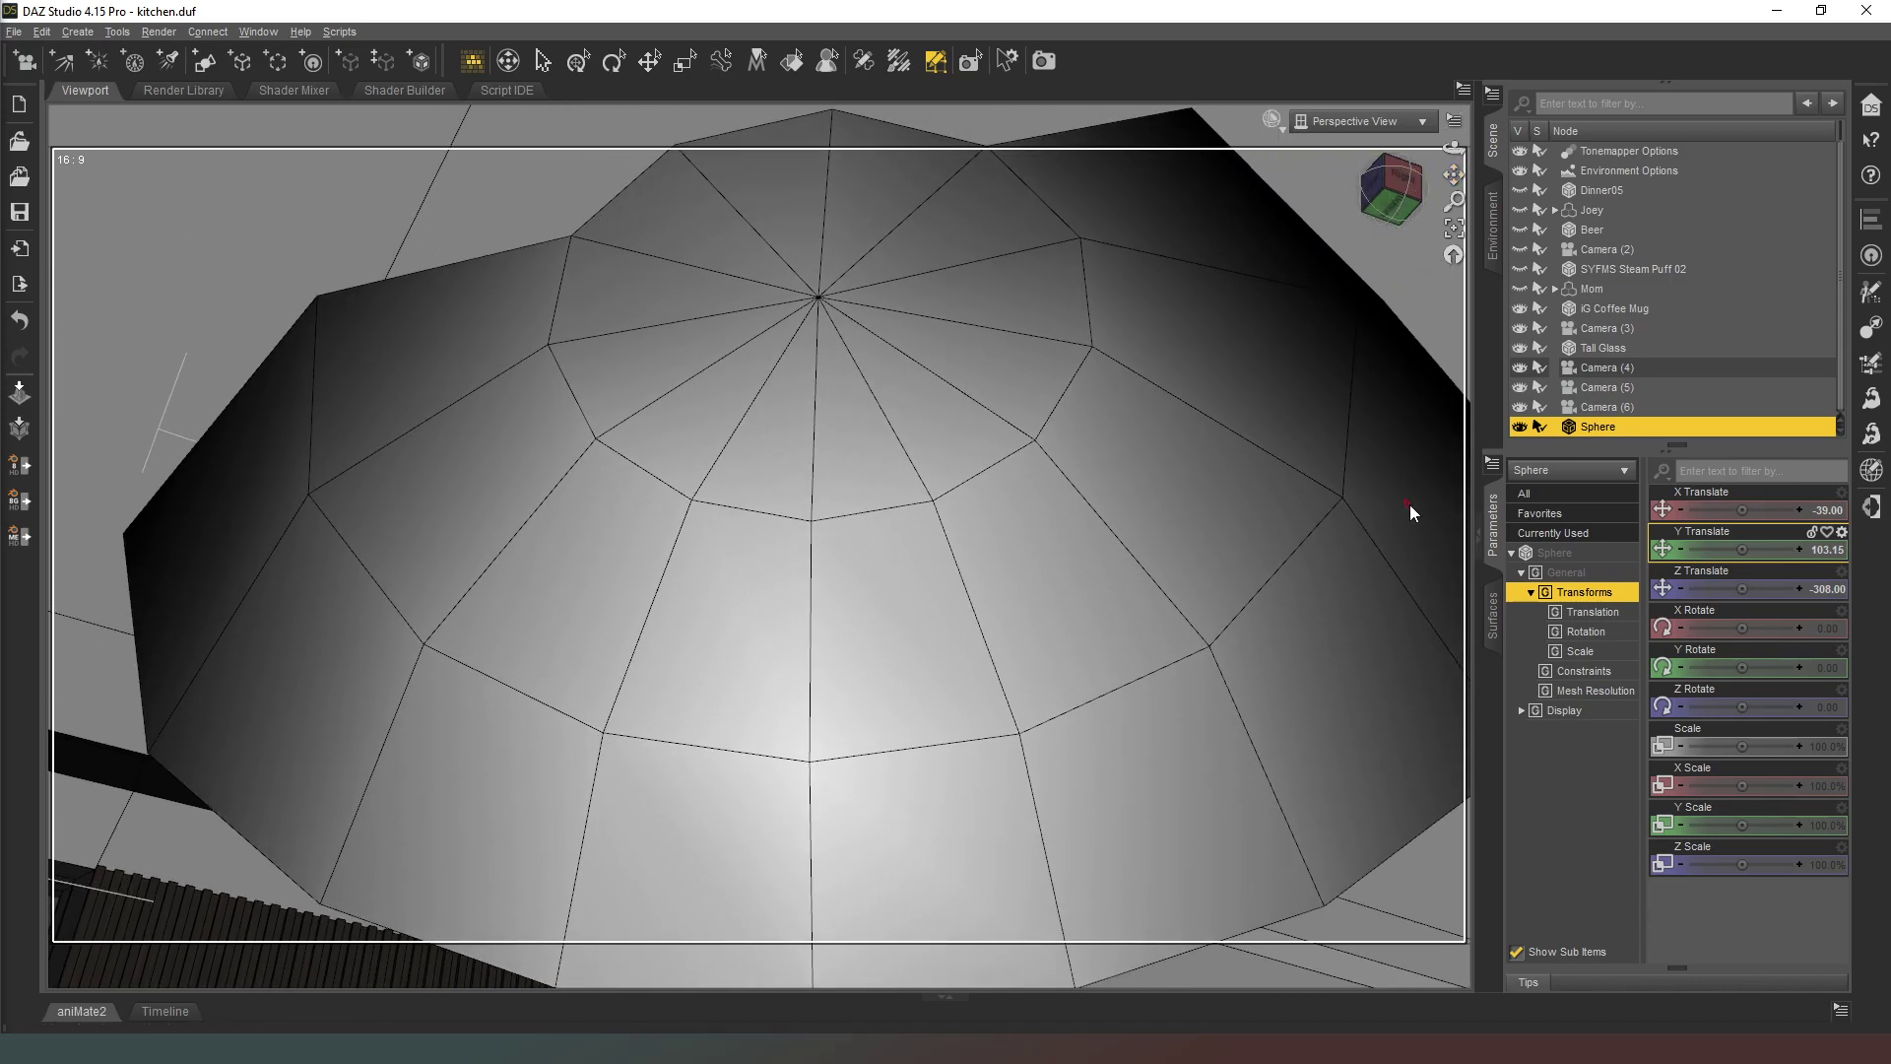
pyautogui.moveTo(1410, 504)
pyautogui.mouseDown()
pyautogui.moveTo(1181, 688)
pyautogui.moveTo(843, 771)
pyautogui.mouseUp()
pyautogui.moveTo(502, 765)
pyautogui.mouseDown()
pyautogui.moveTo(270, 595)
pyautogui.moveTo(346, 435)
pyautogui.moveTo(759, 549)
pyautogui.moveTo(1185, 529)
pyautogui.moveTo(1254, 253)
pyautogui.moveTo(1211, 192)
pyautogui.mouseUp()
pyautogui.moveTo(1320, 276)
pyautogui.mouseDown()
pyautogui.moveTo(1349, 279)
pyautogui.moveTo(1143, 282)
pyautogui.moveTo(889, 234)
pyautogui.moveTo(747, 278)
pyautogui.moveTo(806, 394)
pyautogui.moveTo(955, 317)
pyautogui.moveTo(790, 303)
pyautogui.moveTo(737, 329)
pyautogui.mouseUp()
pyautogui.rightClick(806, 365)
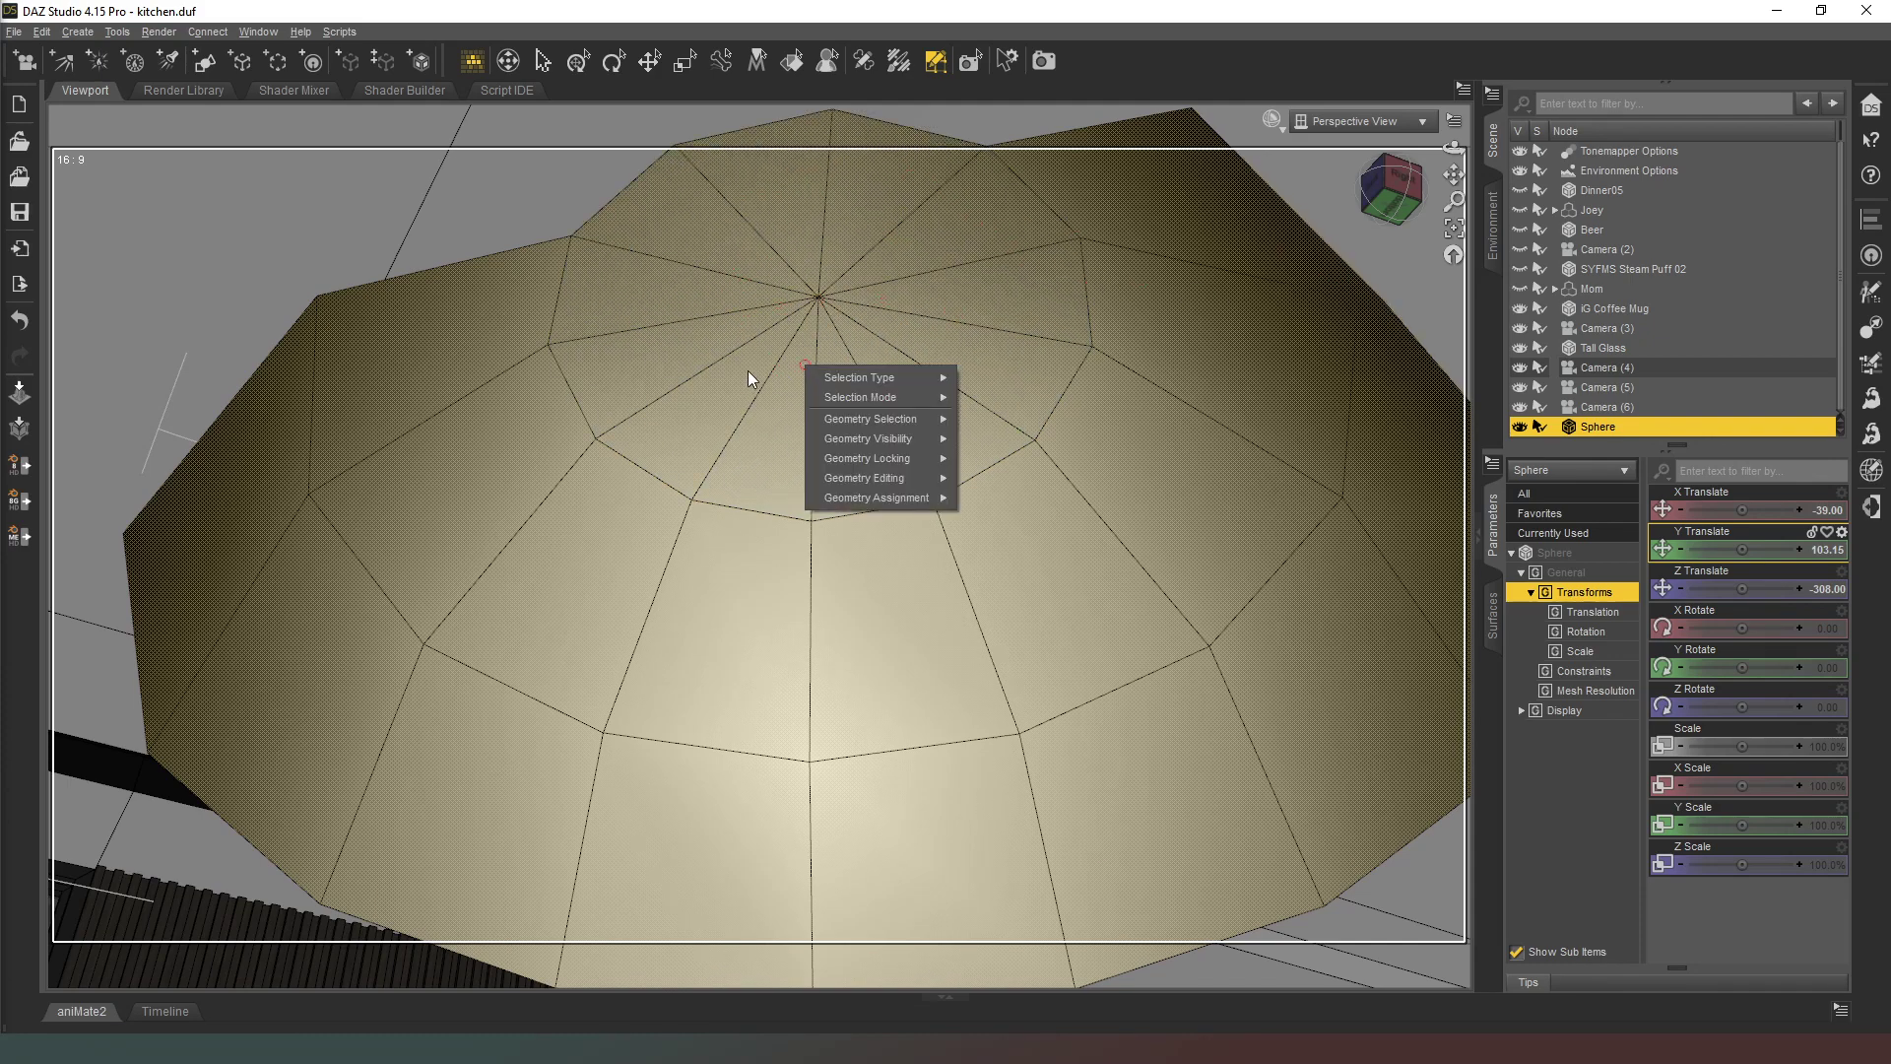
pyautogui.moveTo(895, 498)
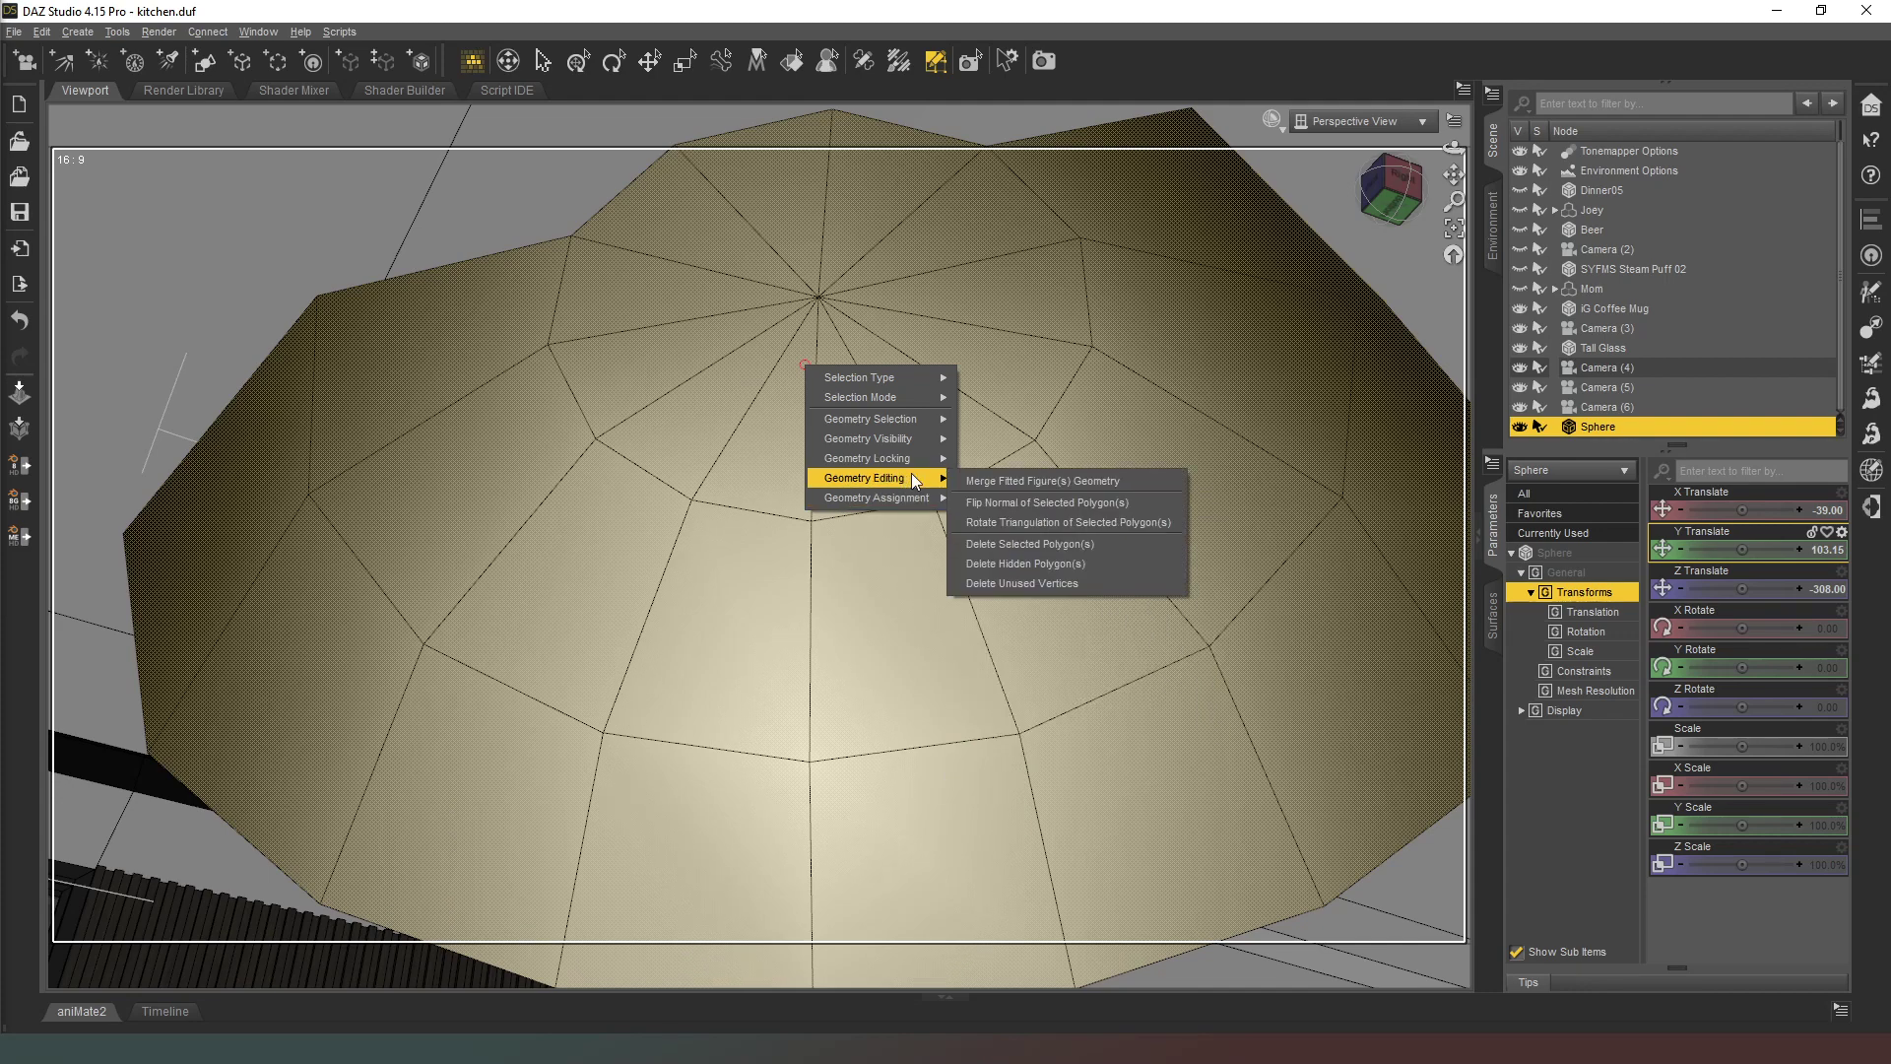
pyautogui.click(1040, 505)
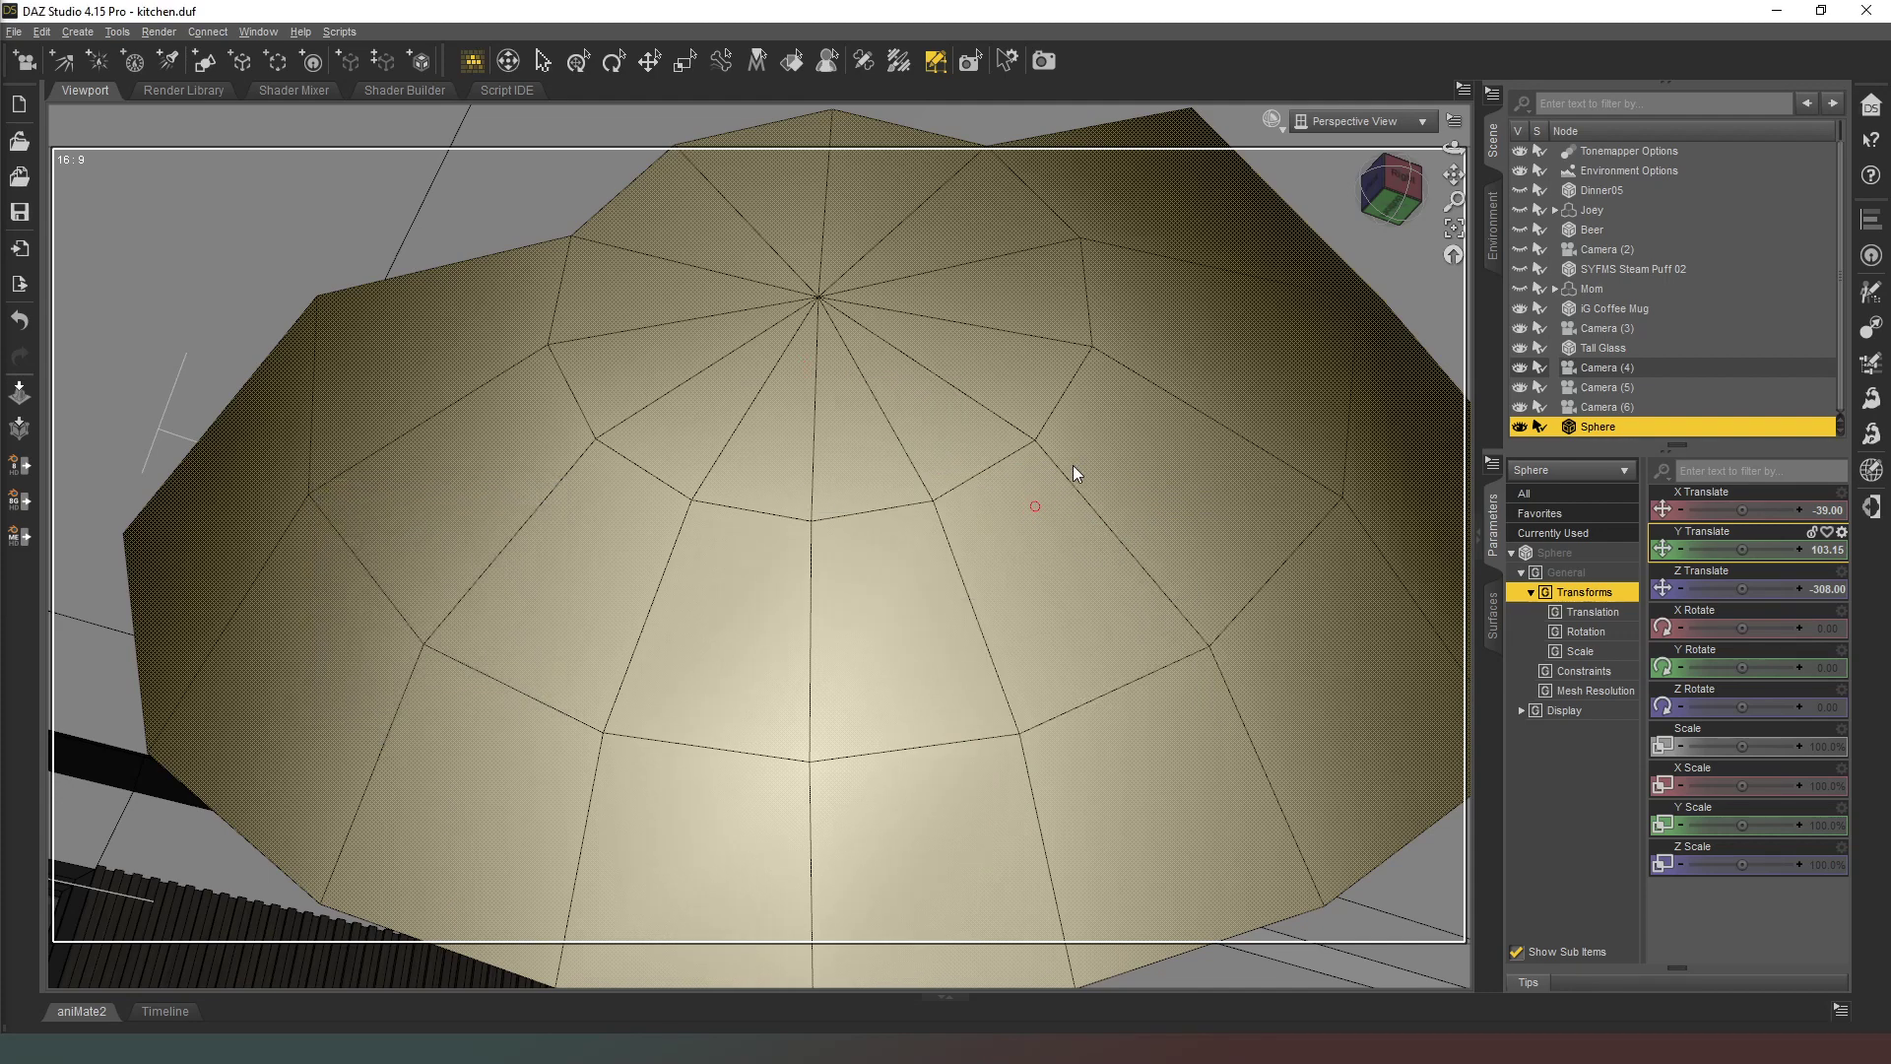
# - Look through Camera (6), make Mom visible again and set the draw style to Texture Shaded
pyautogui.click(1357, 121)
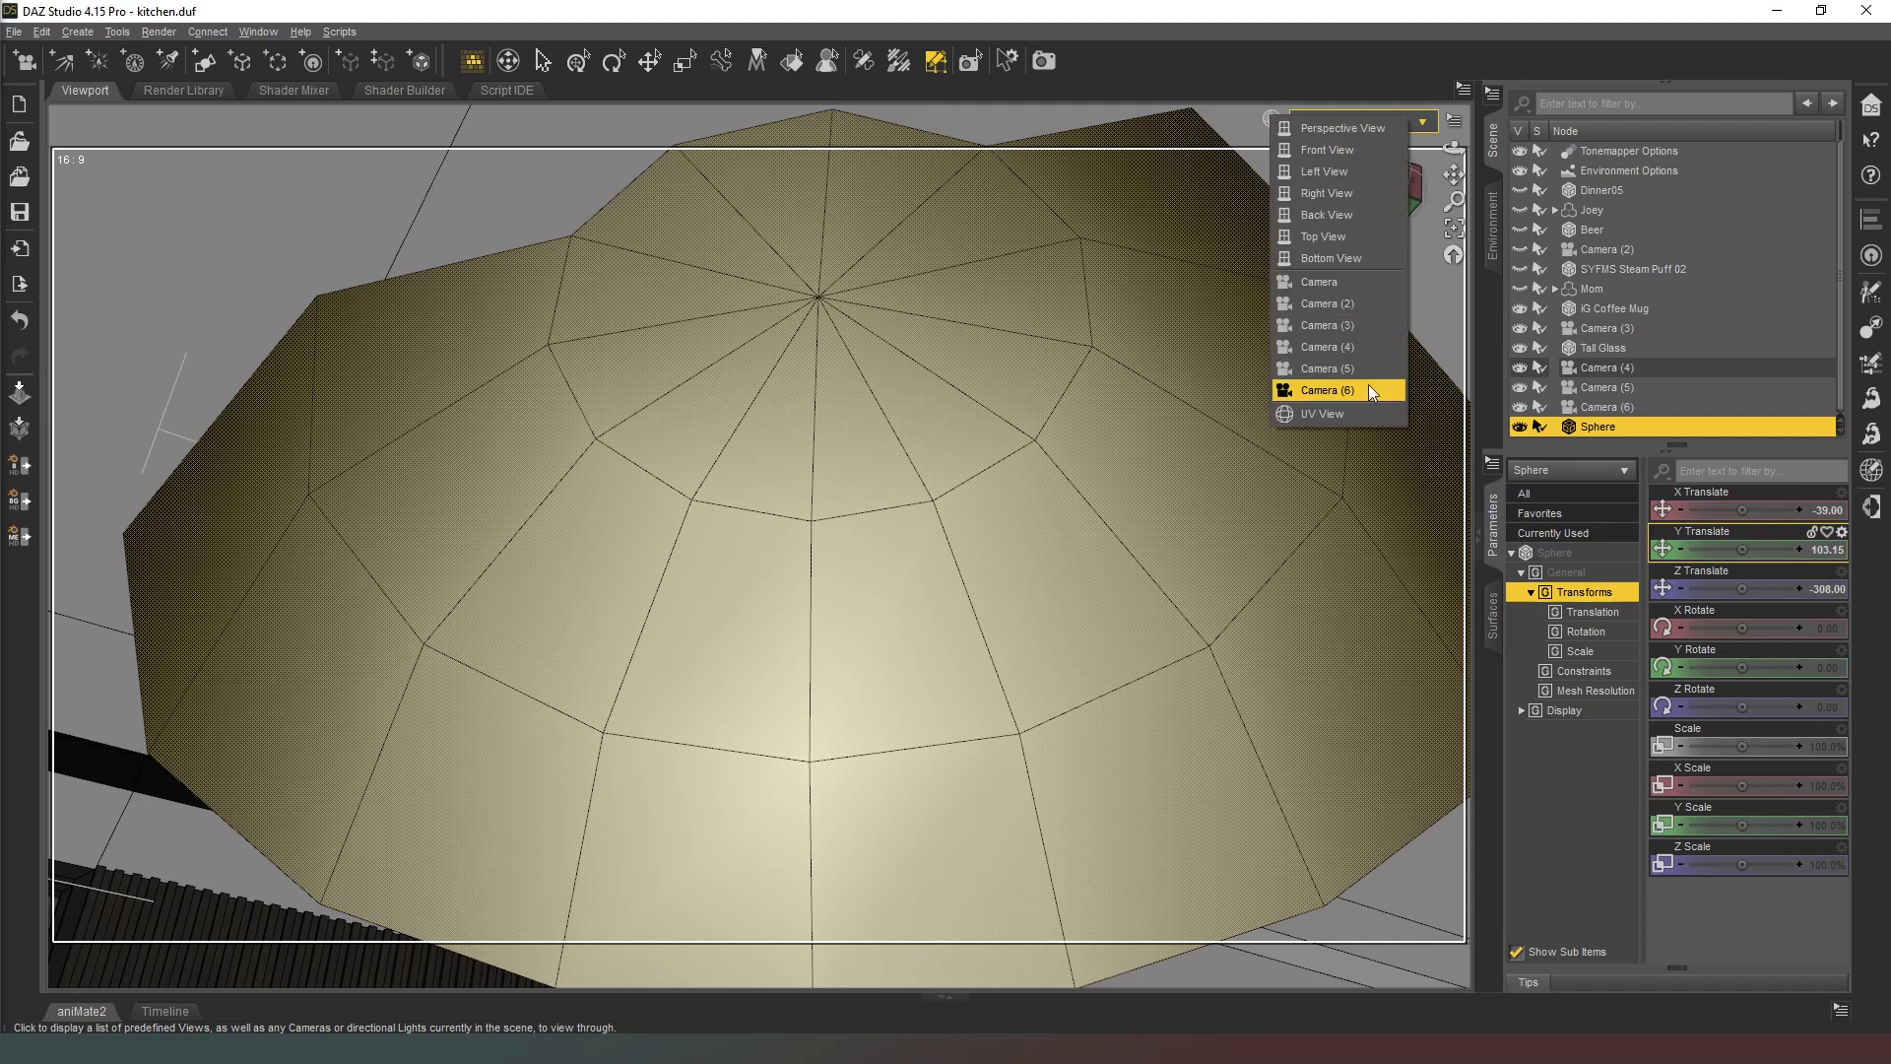
pyautogui.click(1363, 396)
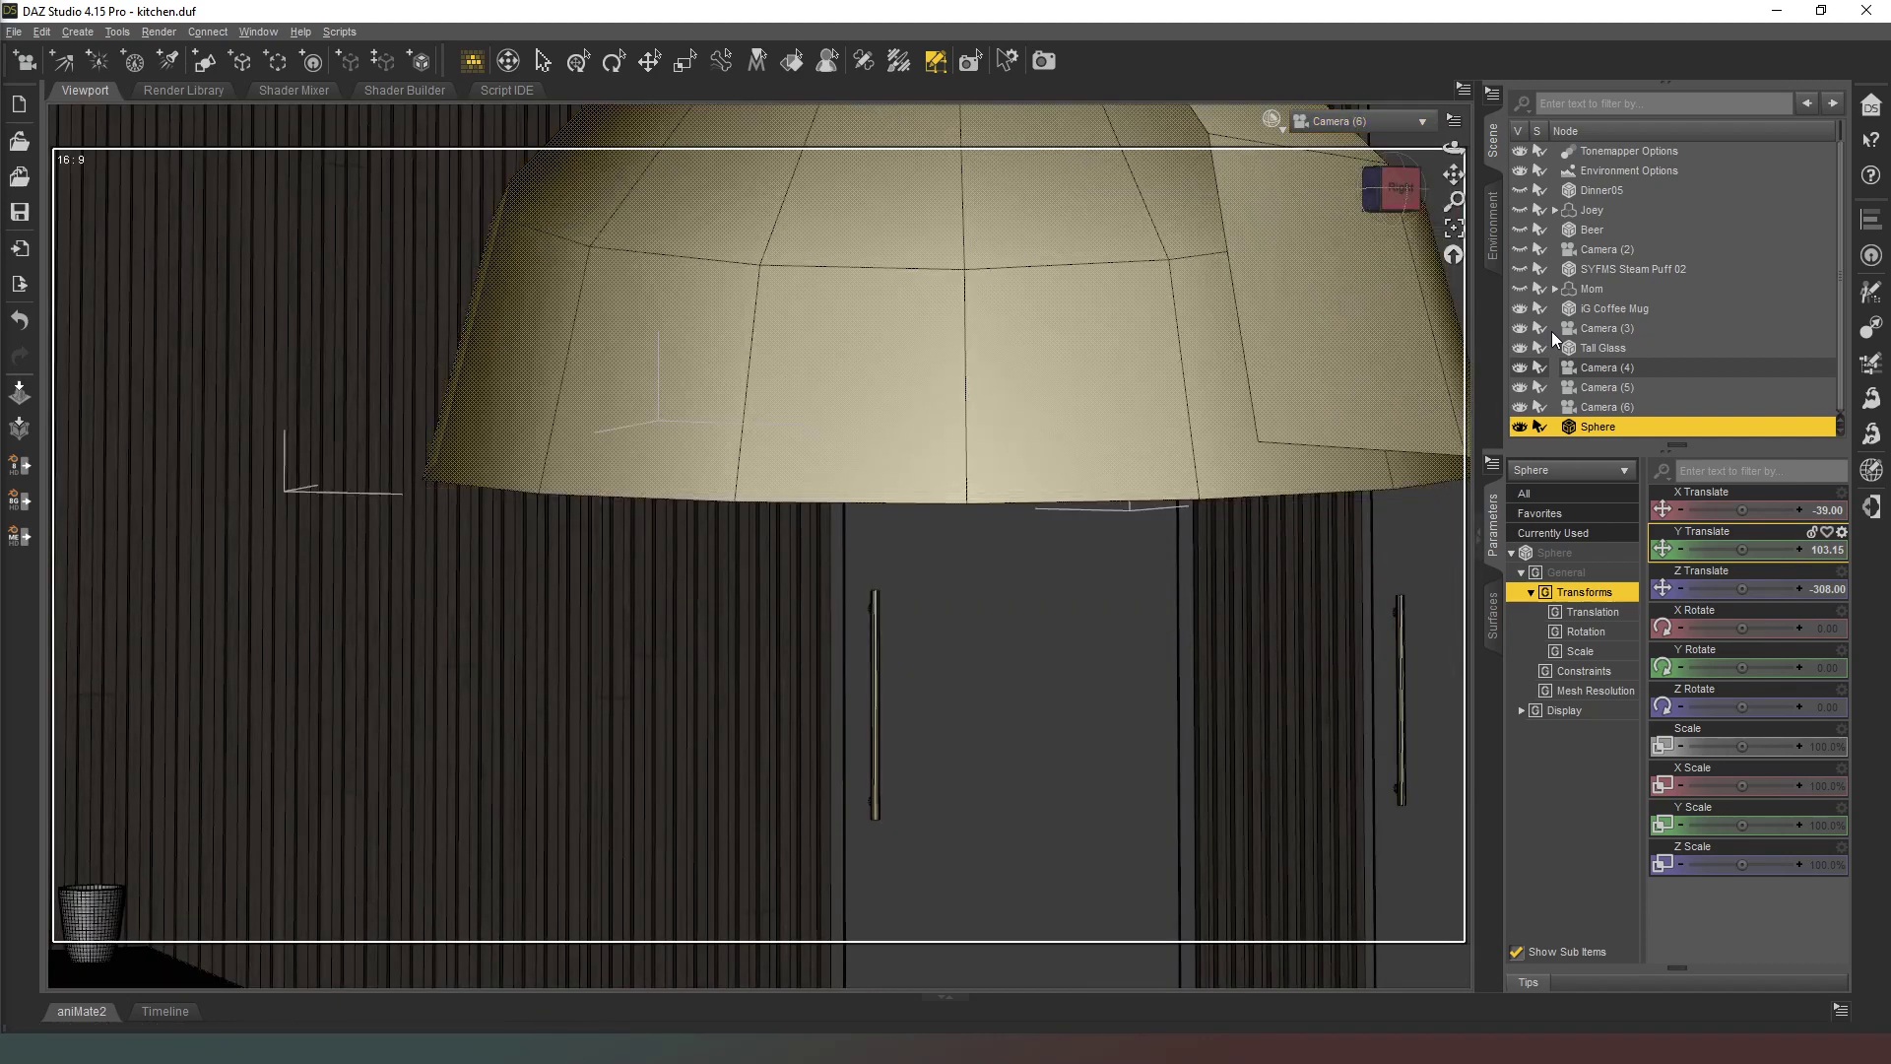
pyautogui.click(1520, 288)
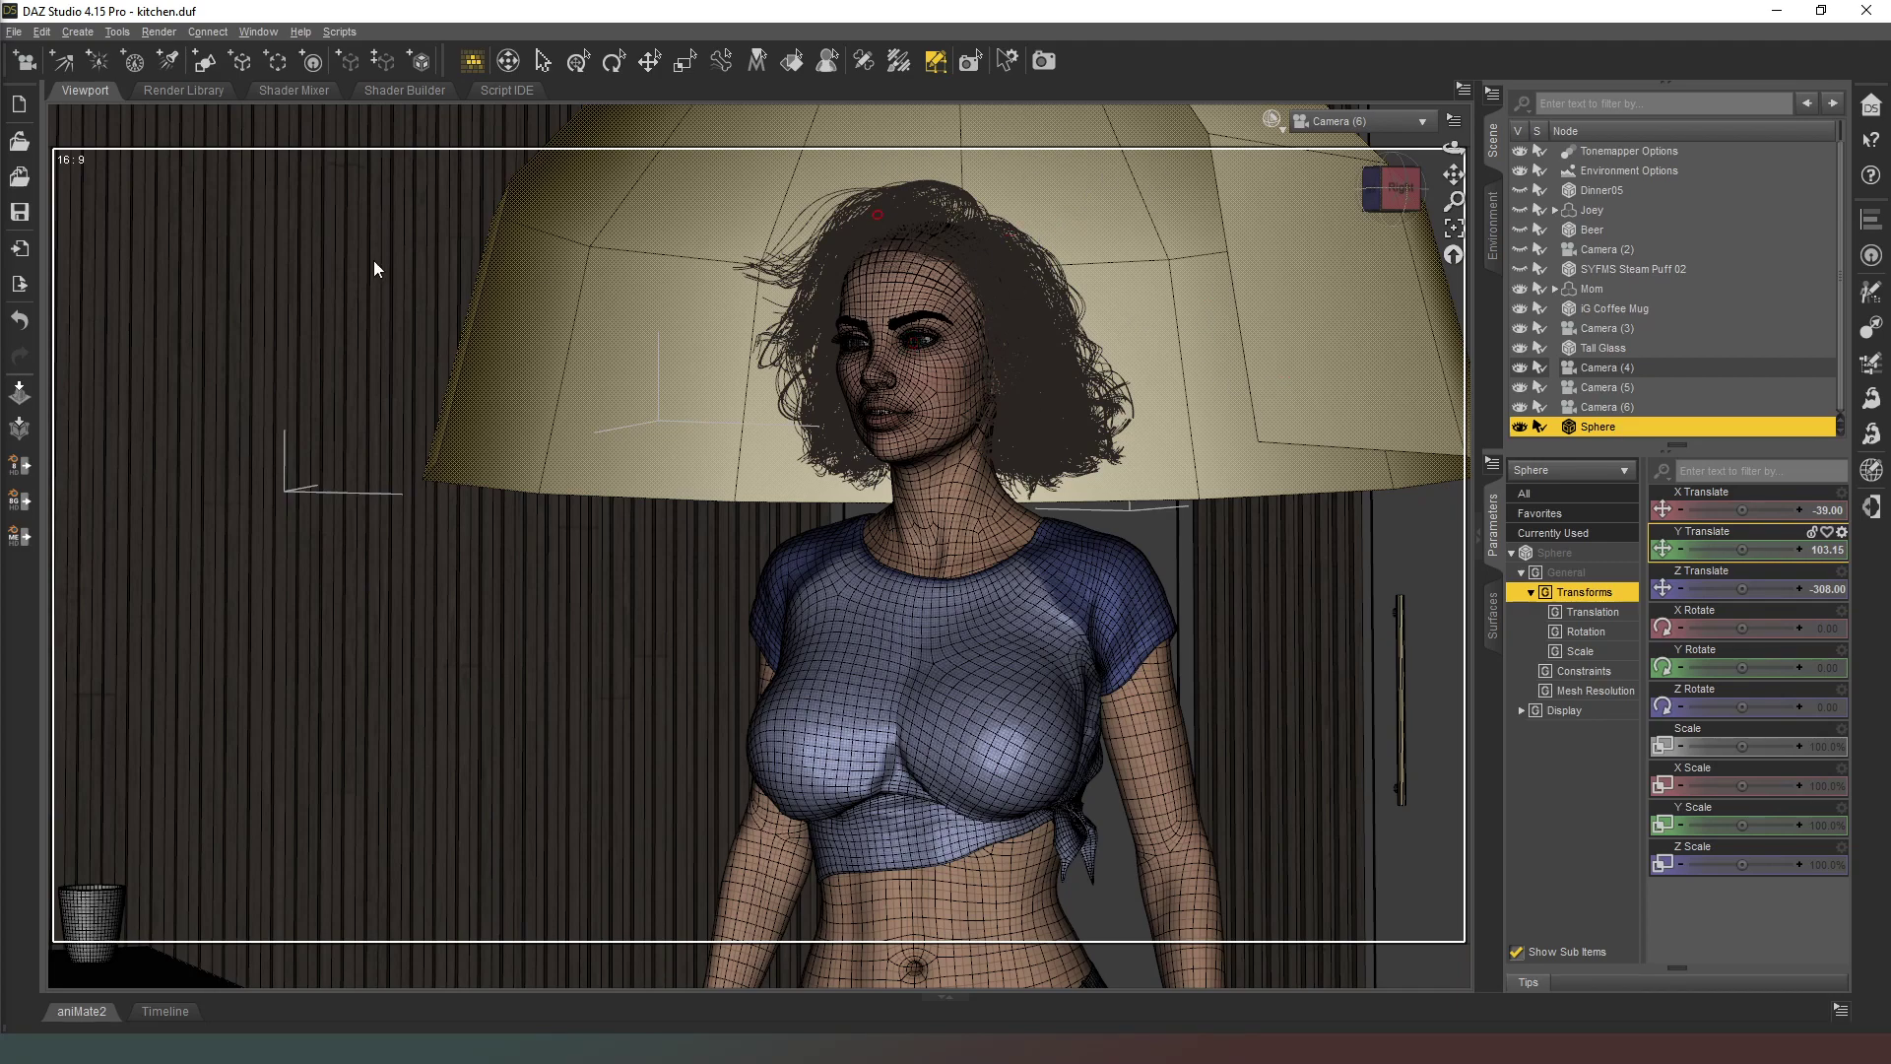
pyautogui.click(1279, 131)
pyautogui.click(1290, 315)
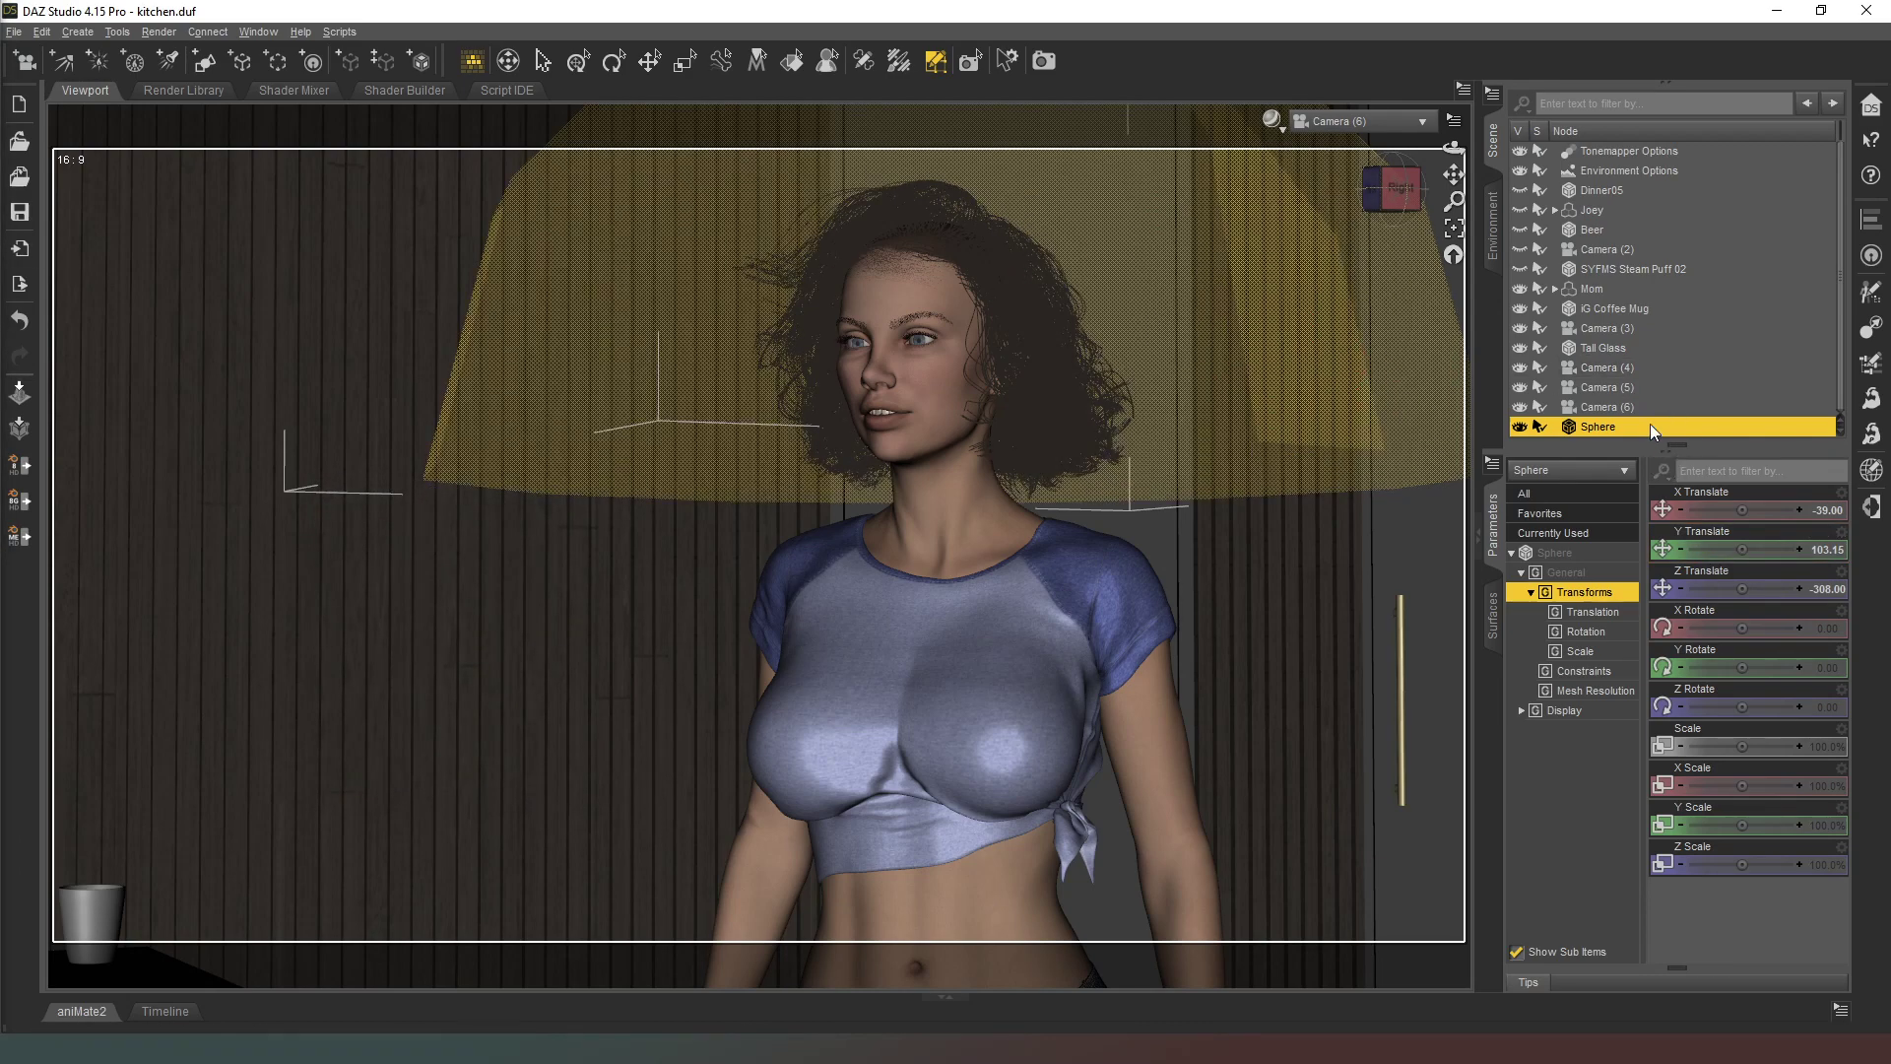
# - Bring up the surface properties of the sphere and select its Sphere surface group
pyautogui.click(1550, 853)
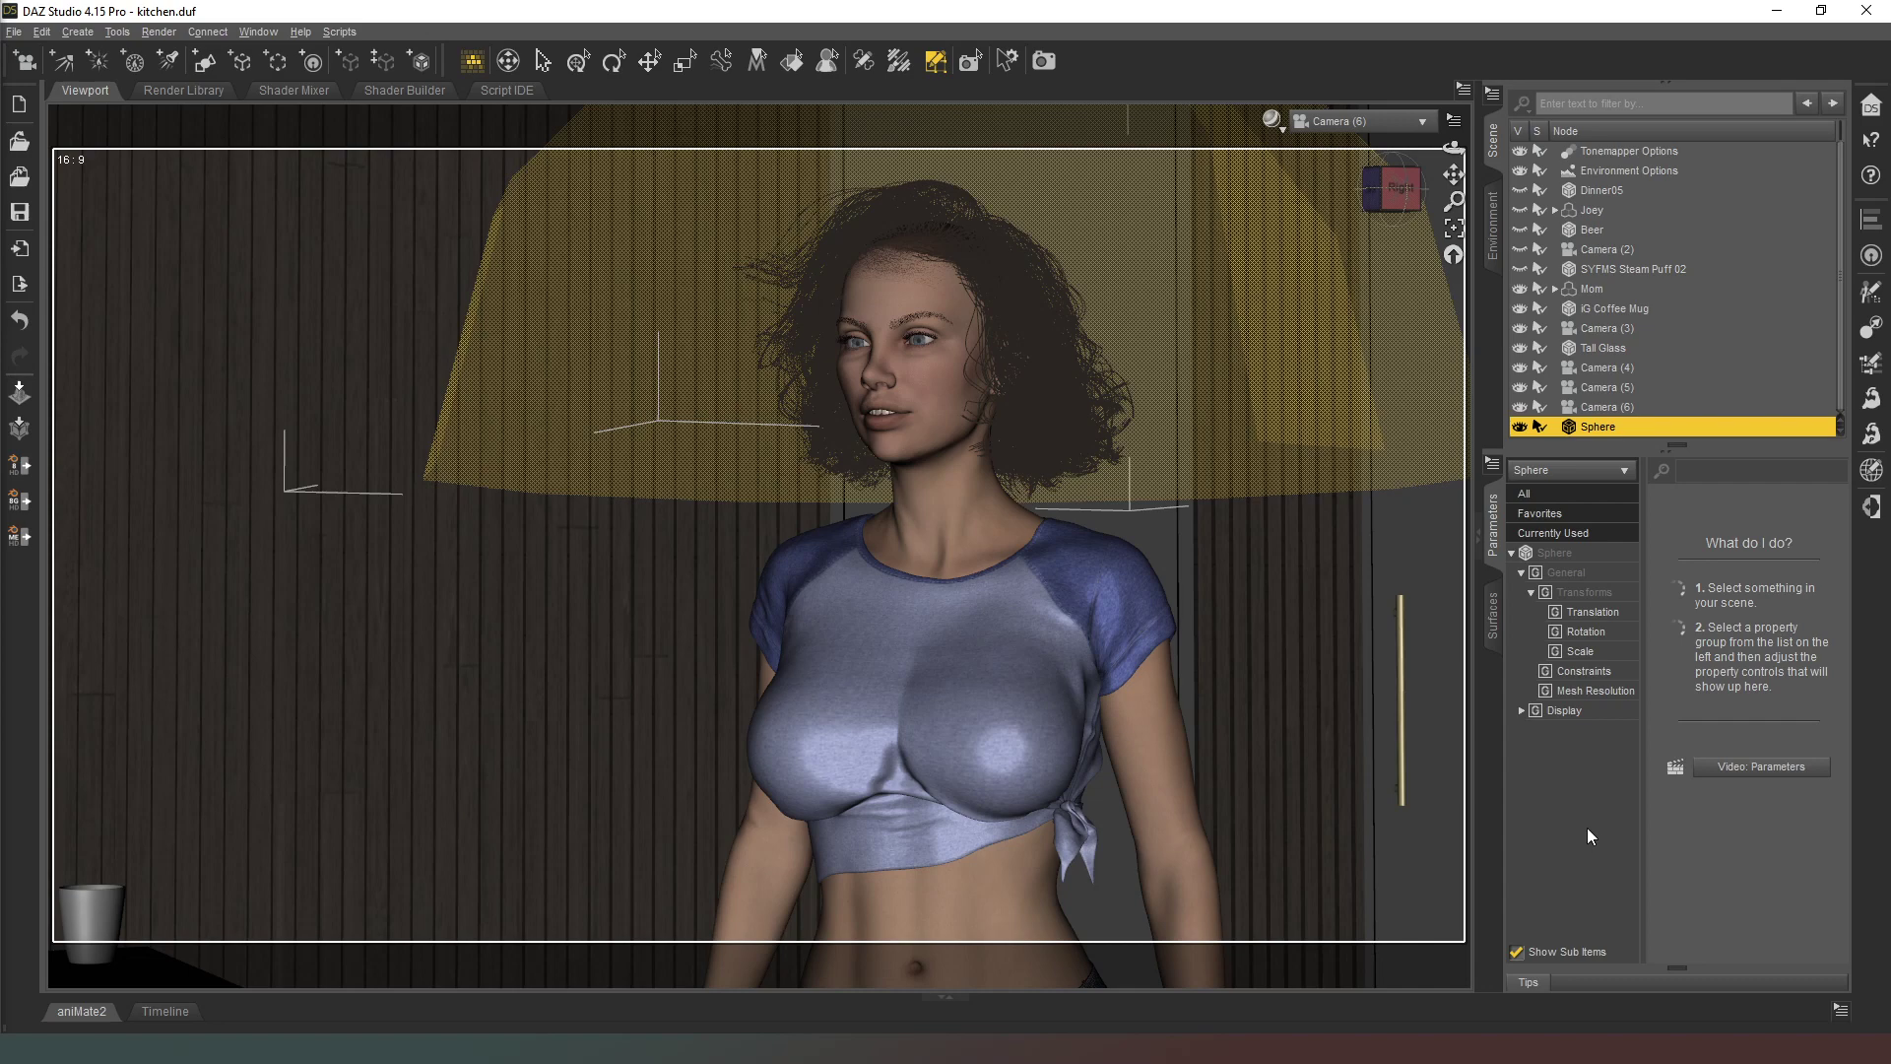
pyautogui.click(1495, 618)
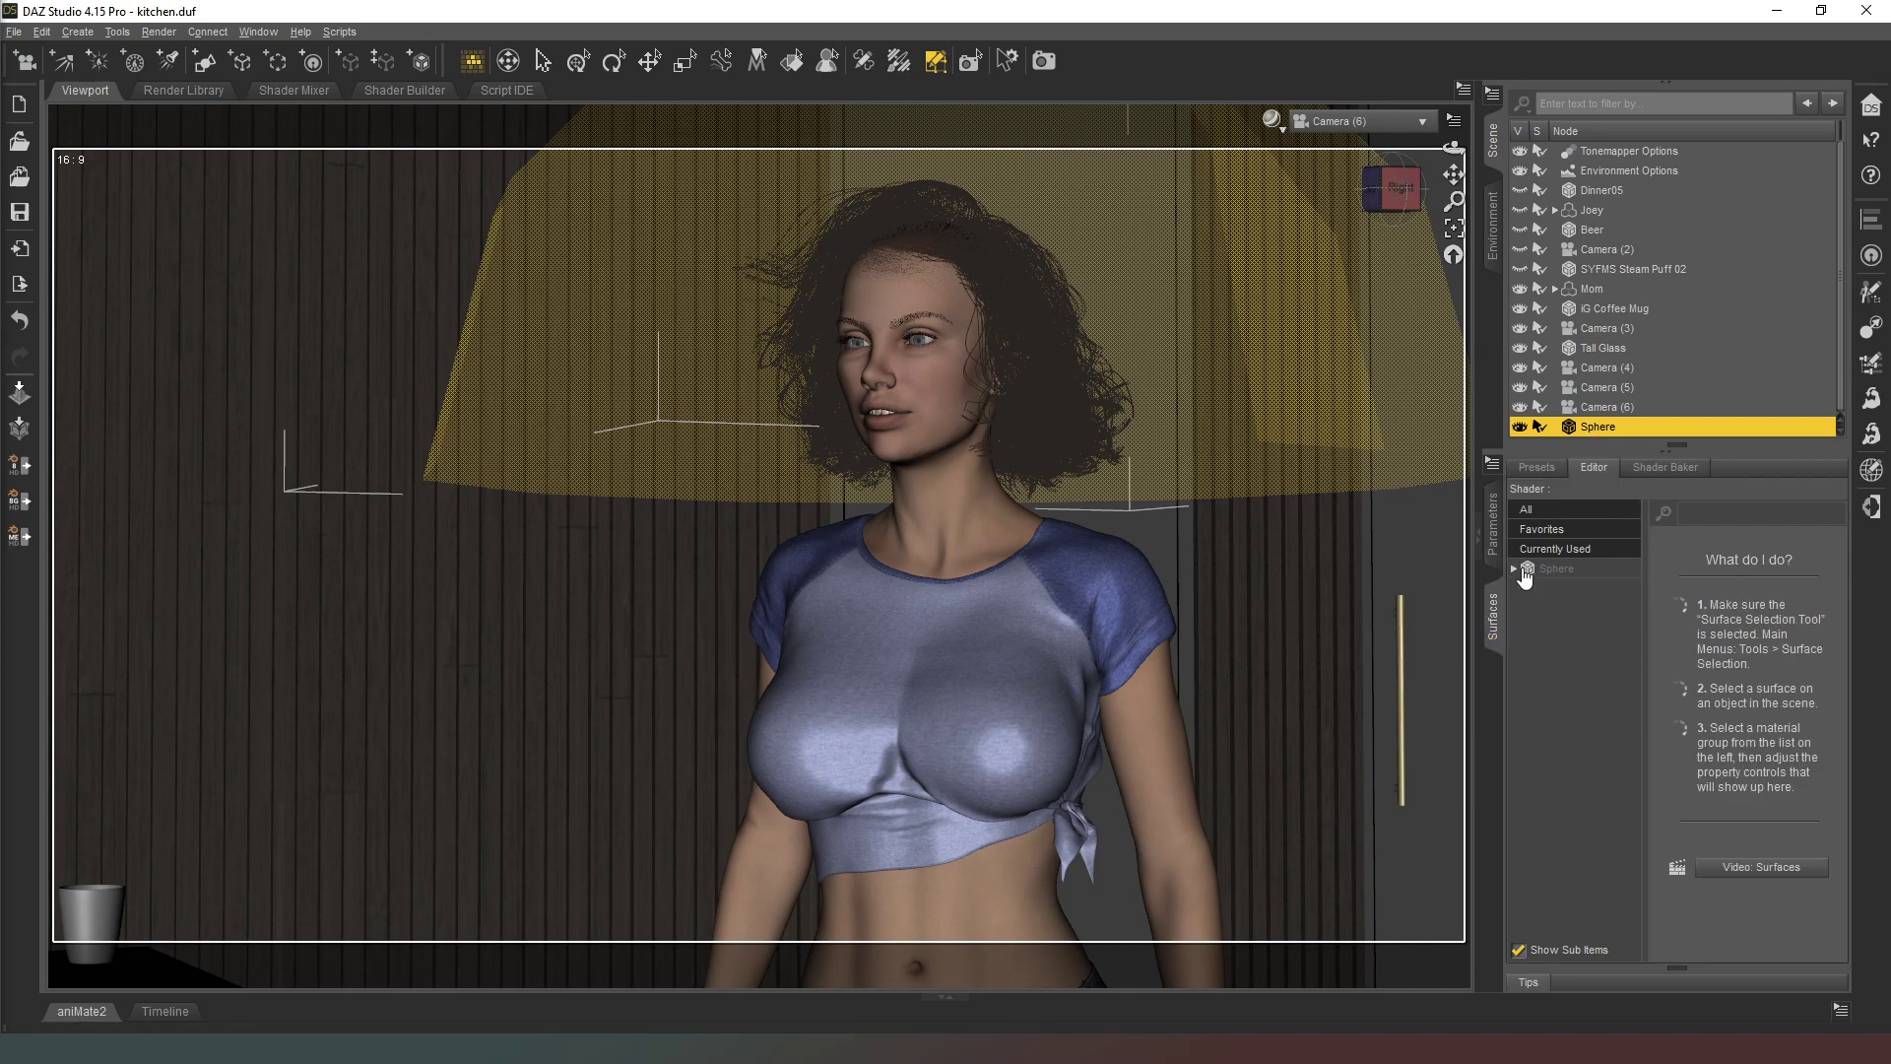
pyautogui.click(1554, 568)
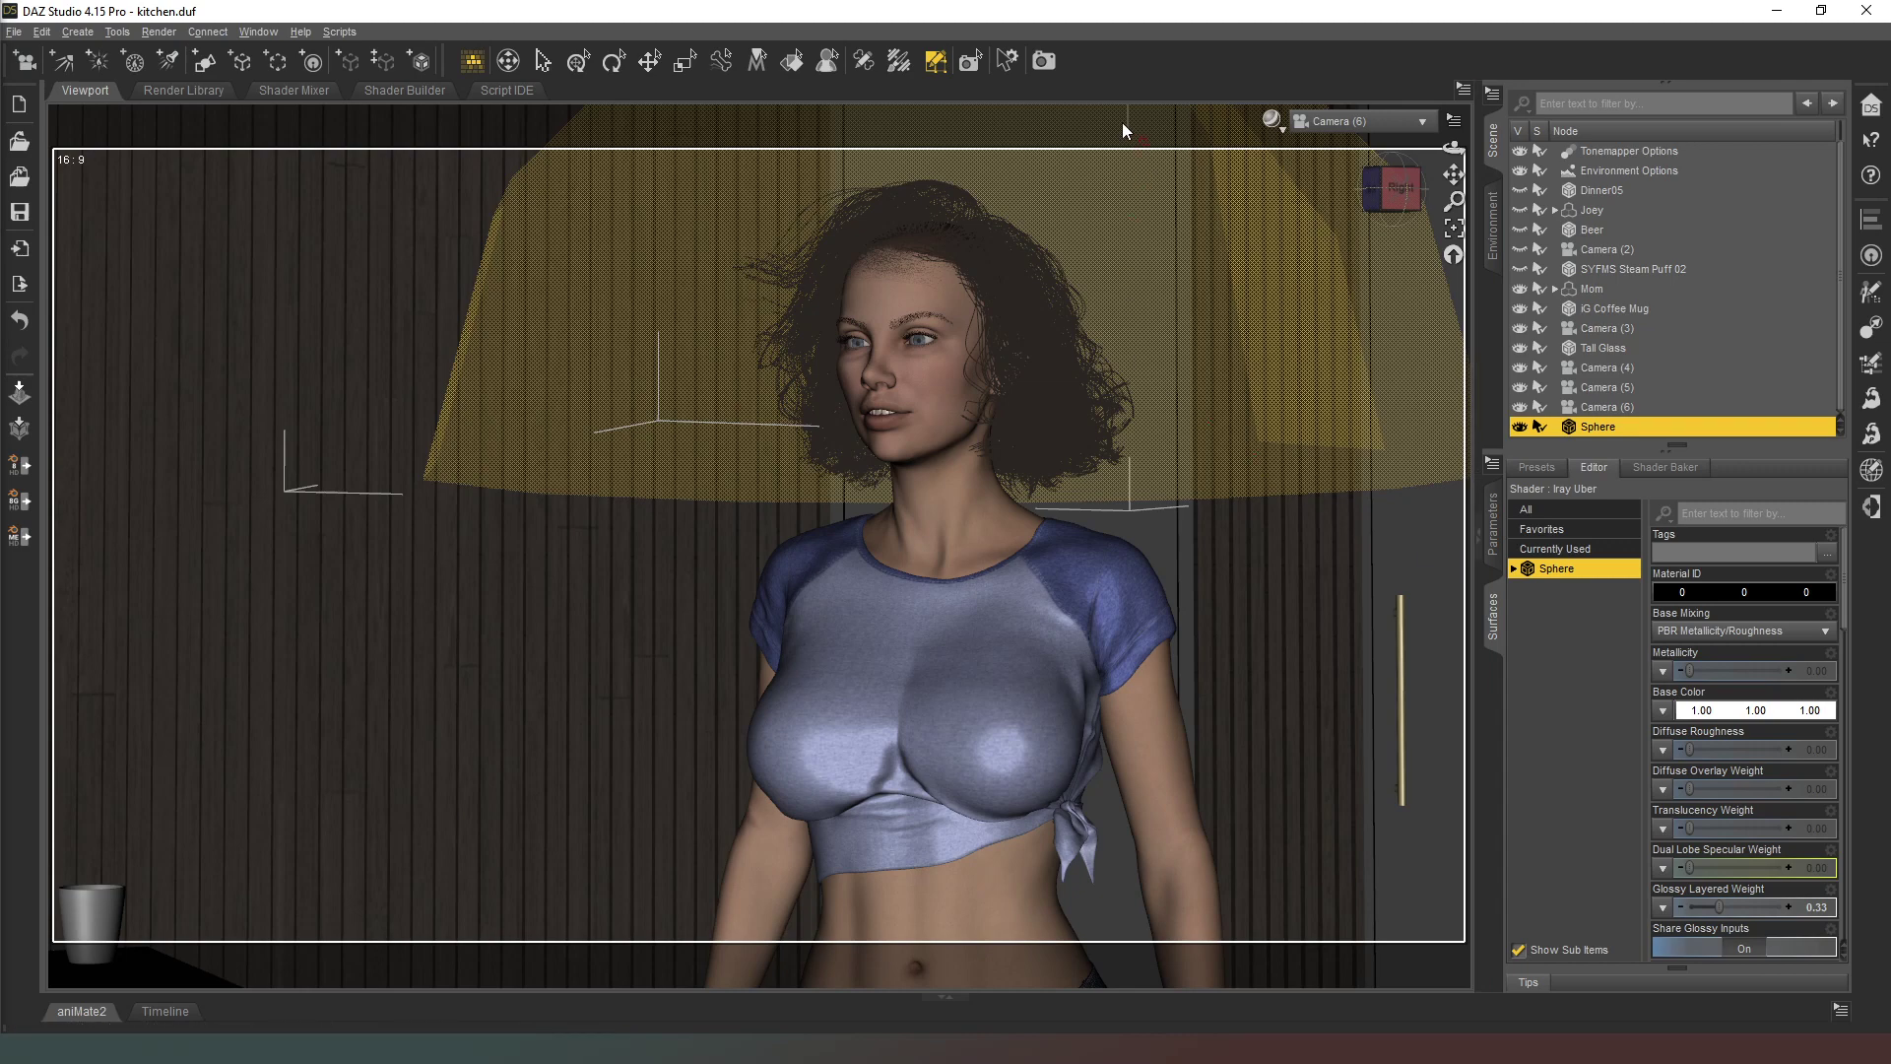
# - Leave the Geometry Editor for the Translate tool and preview the Camera (6) shot in NVIDIA Iray
pyautogui.click(685, 62)
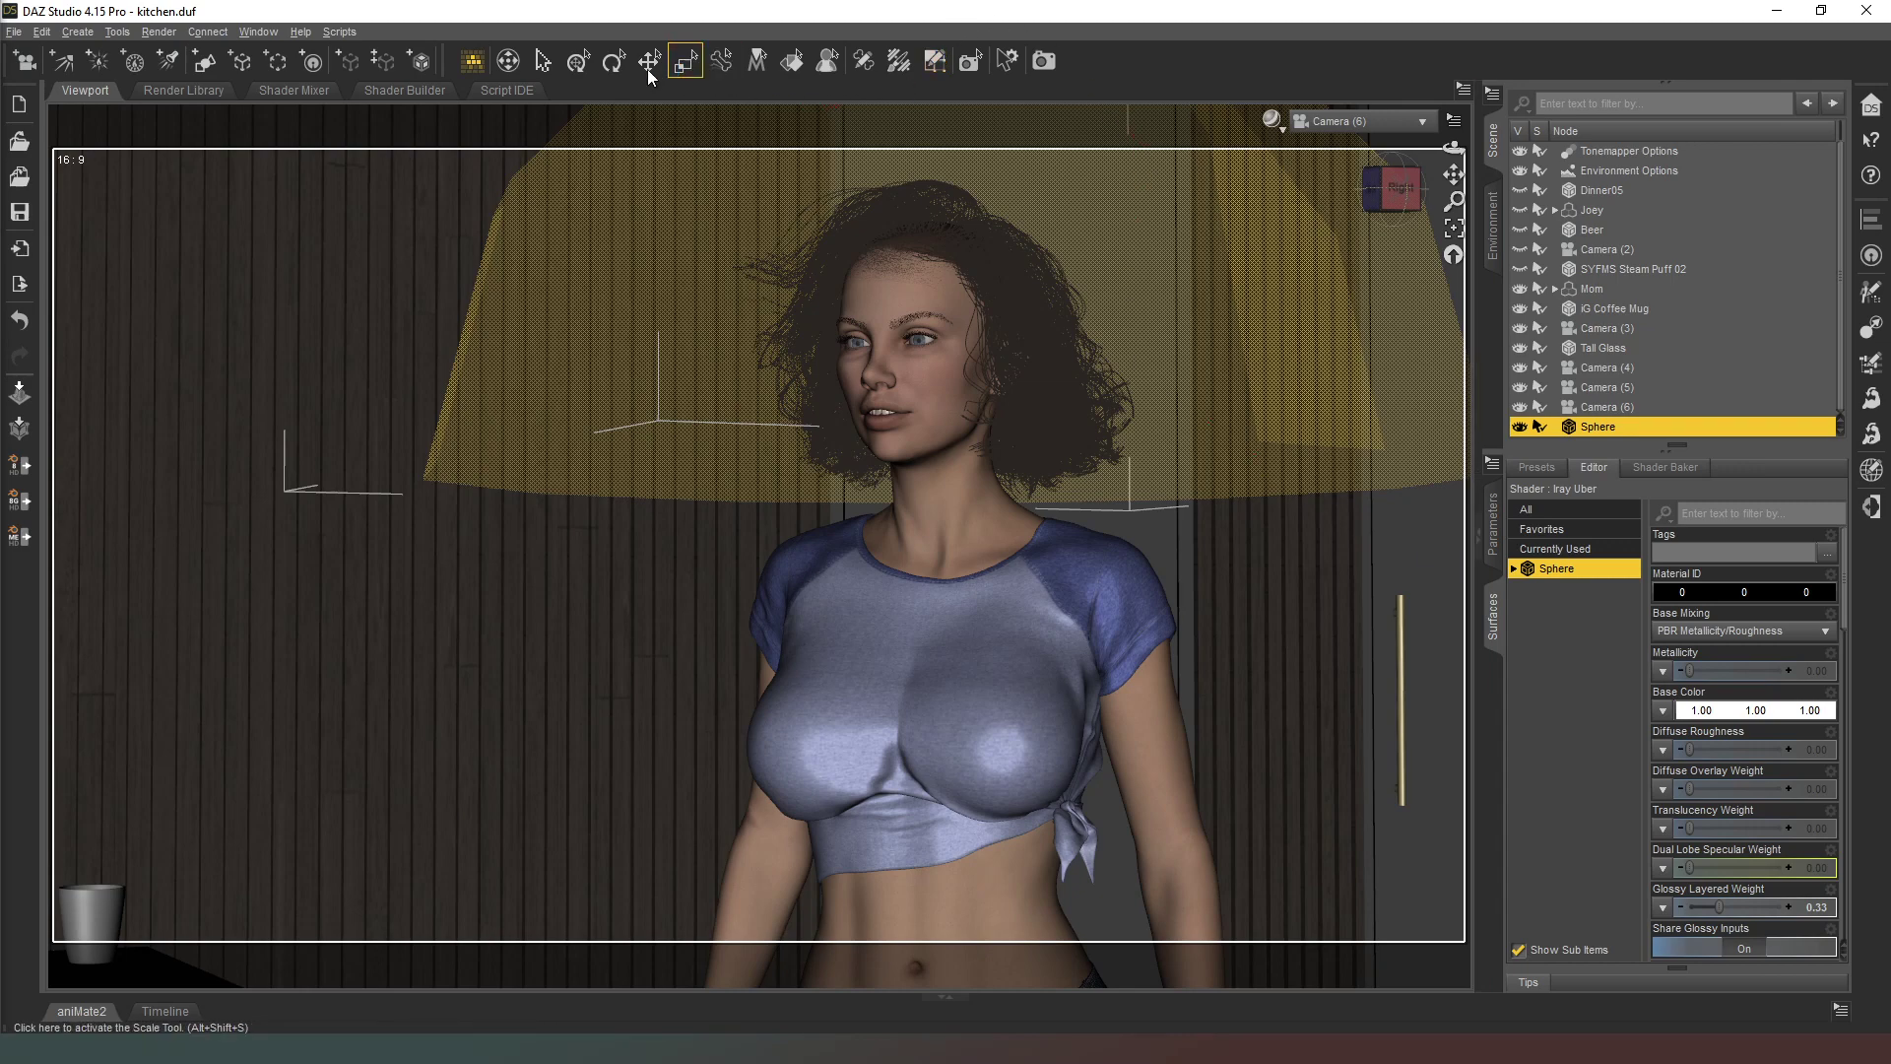
pyautogui.click(648, 67)
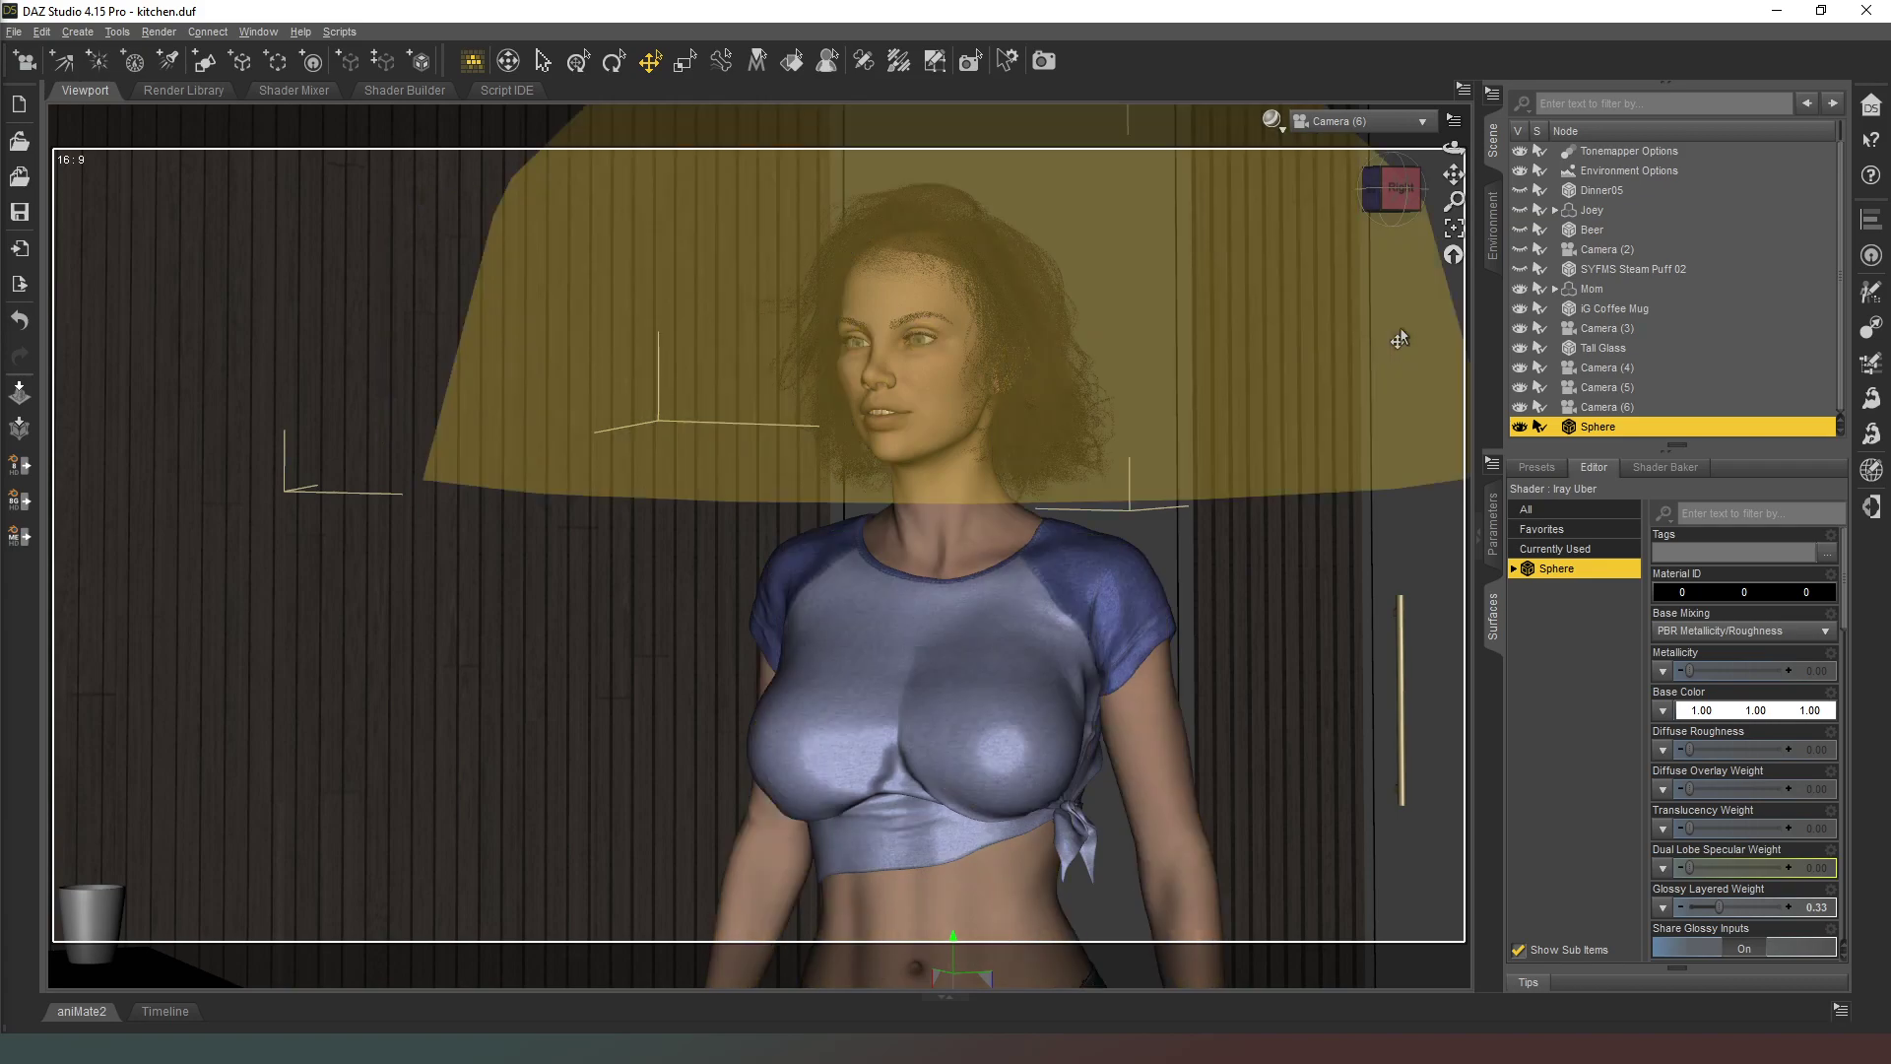
pyautogui.click(1376, 127)
pyautogui.click(1321, 45)
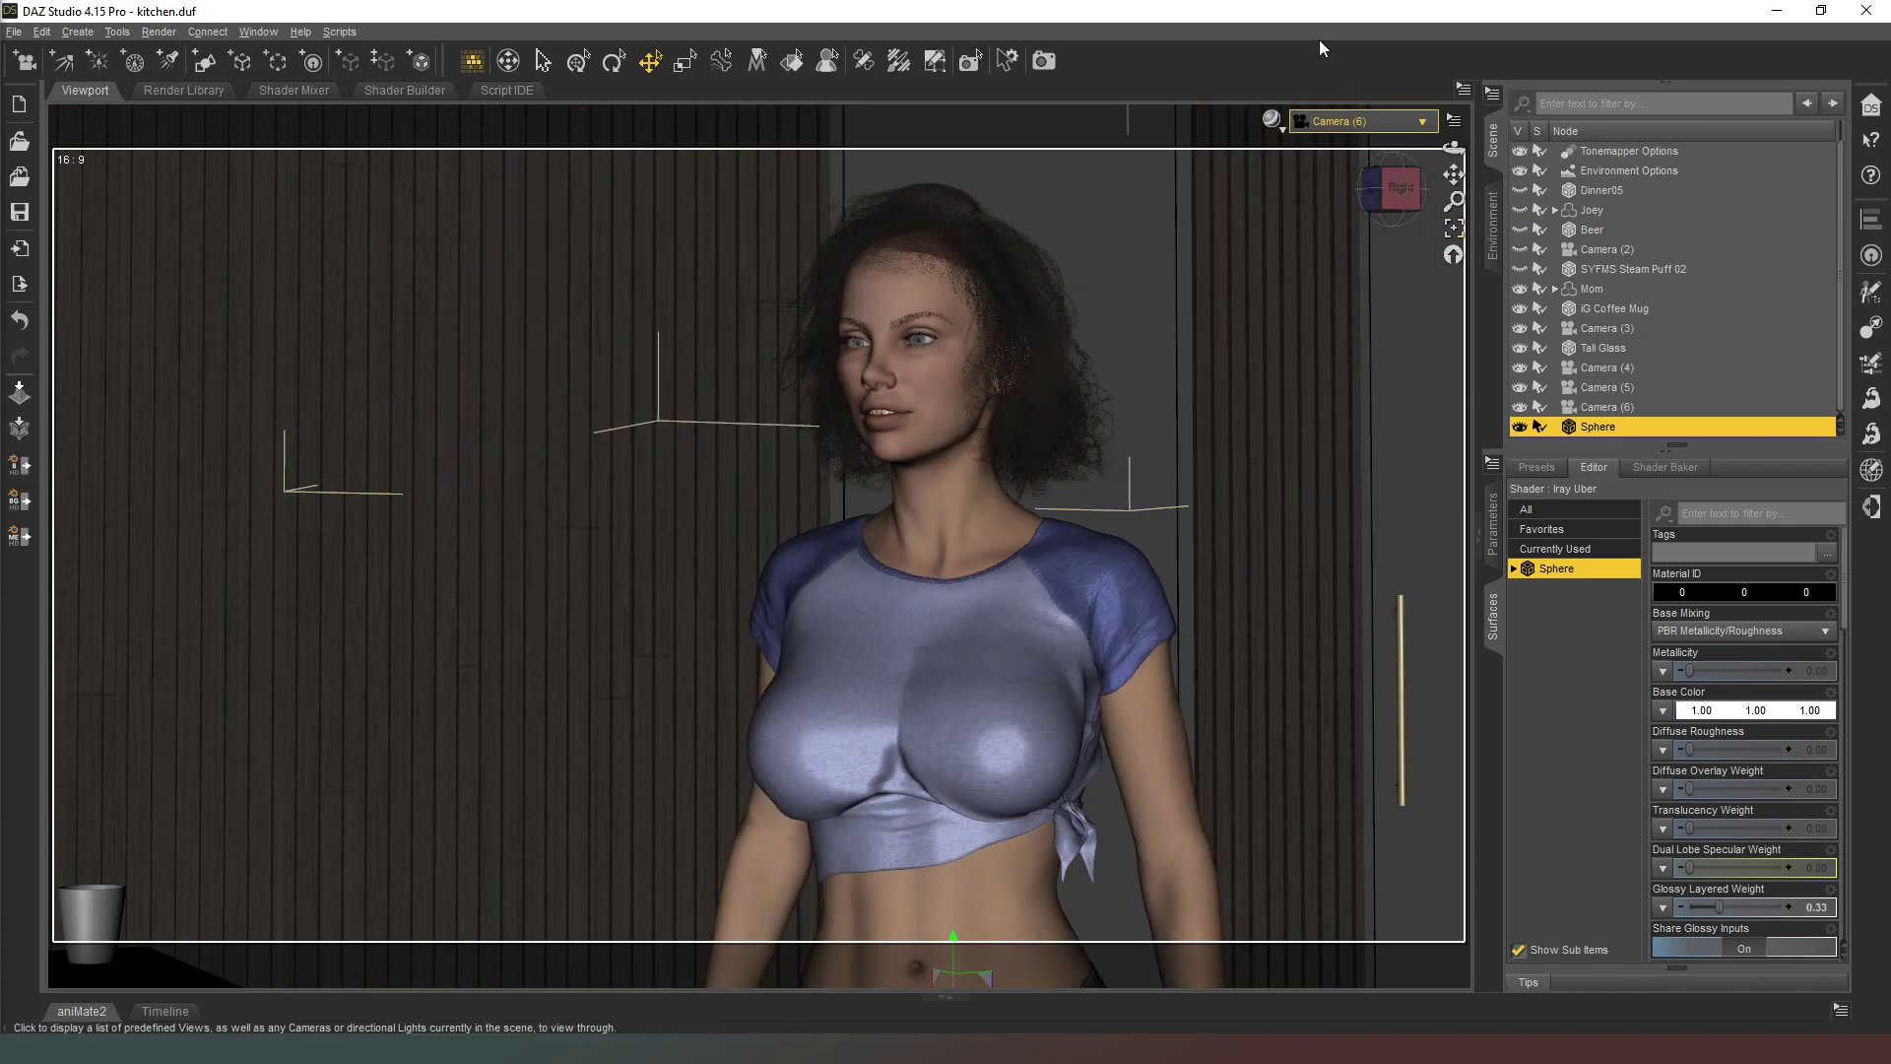
pyautogui.click(1275, 126)
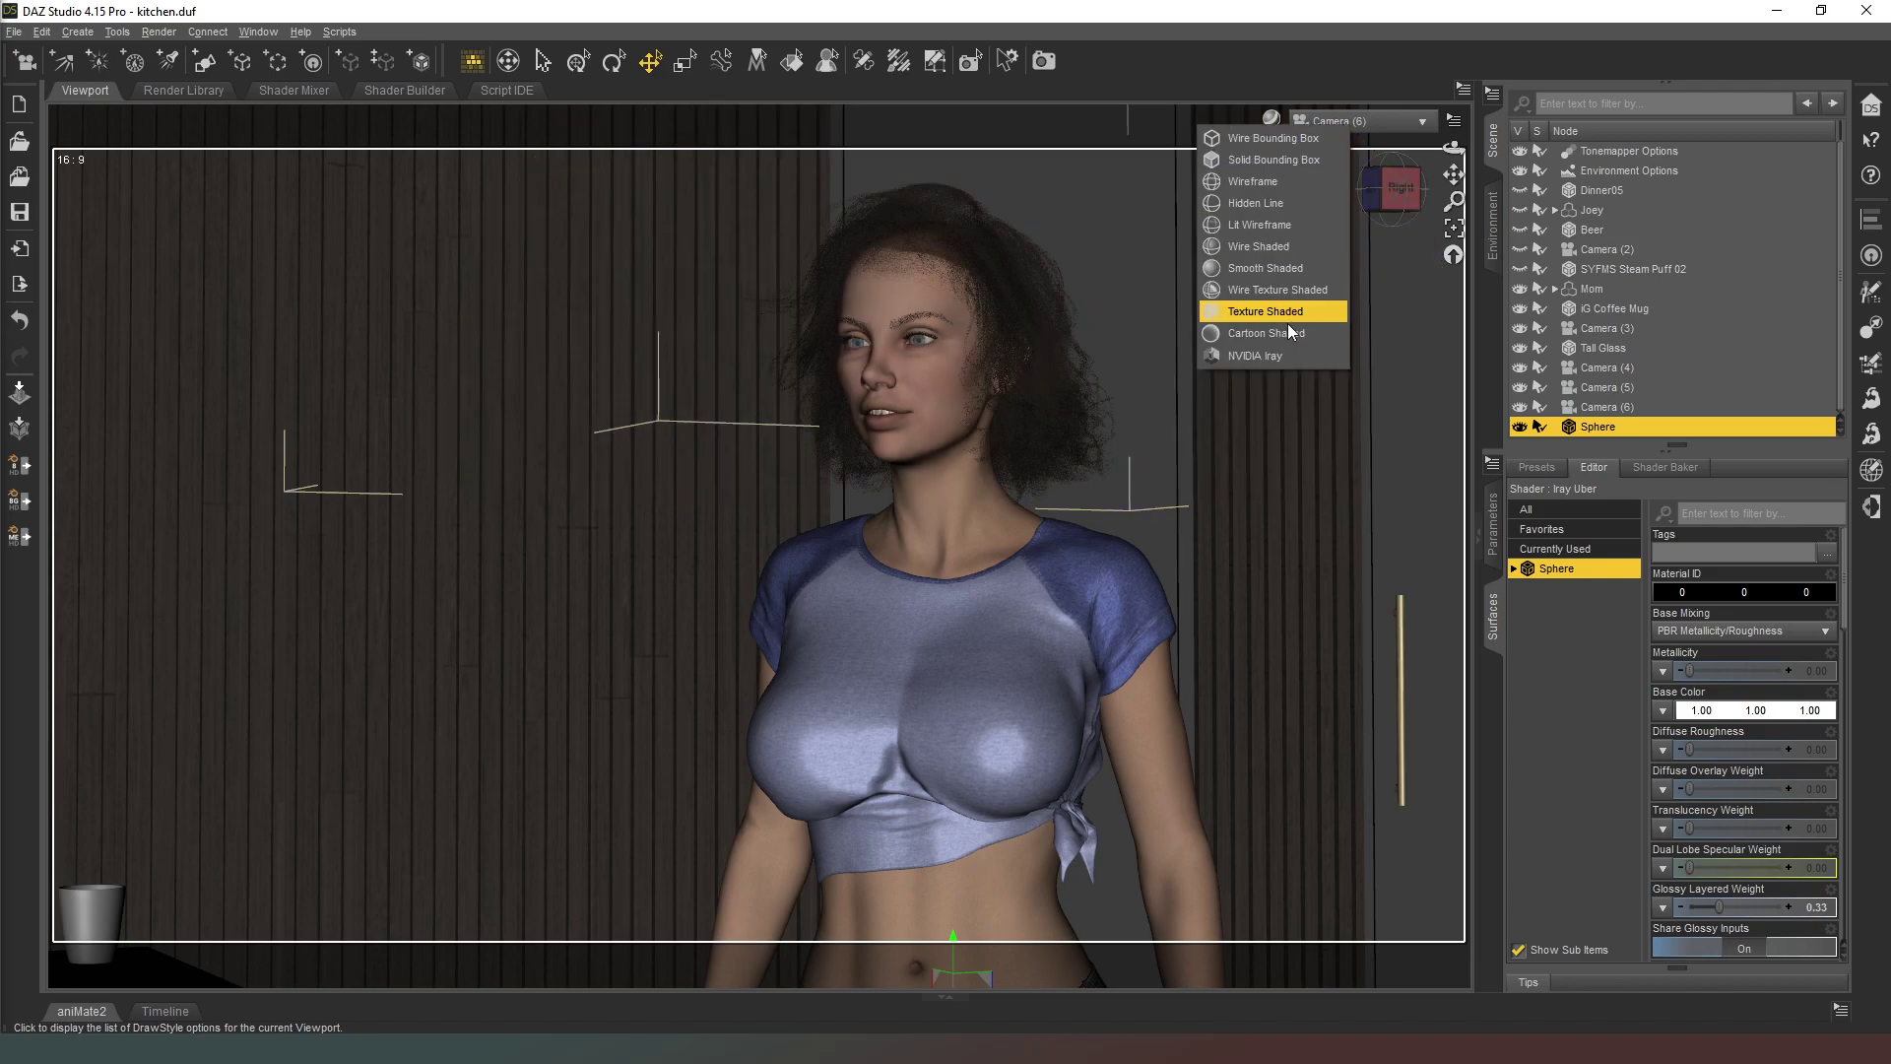
pyautogui.click(1256, 361)
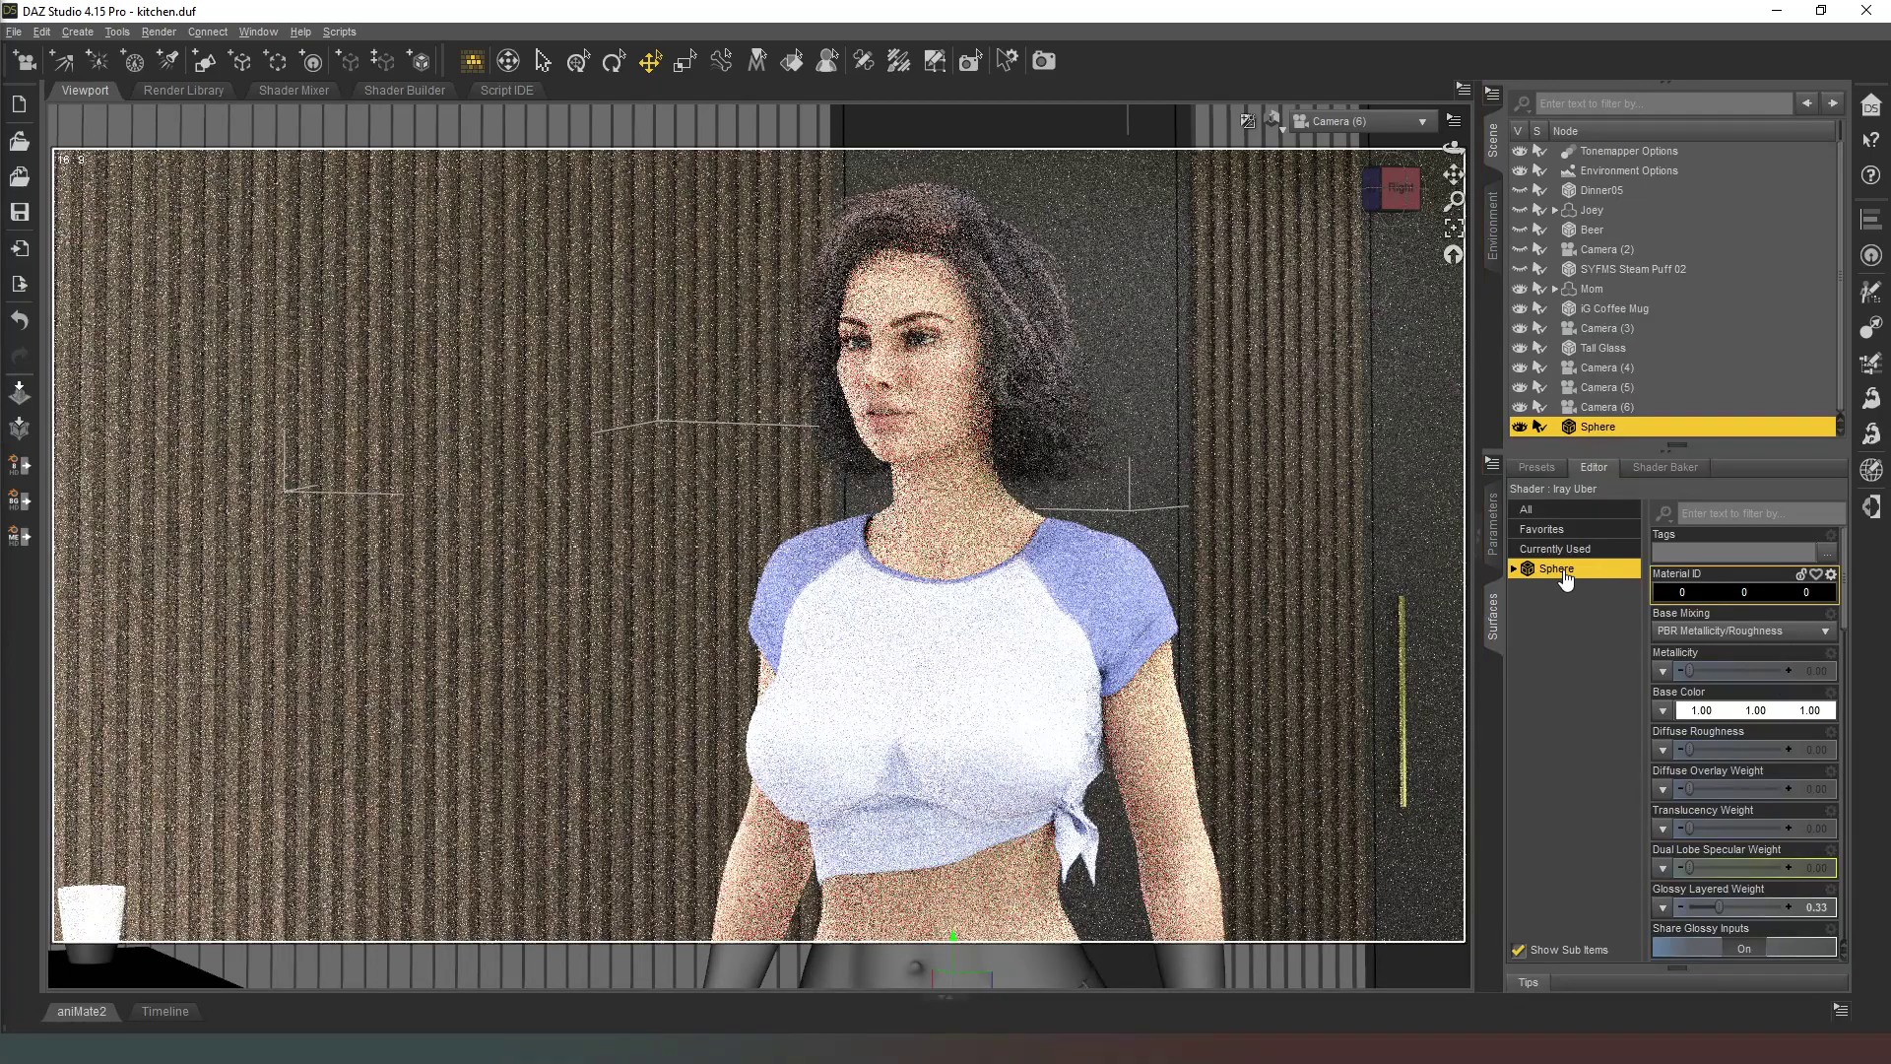
# - Turn off Two Sided Light in the sphere's surface settings
pyautogui.click(1494, 522)
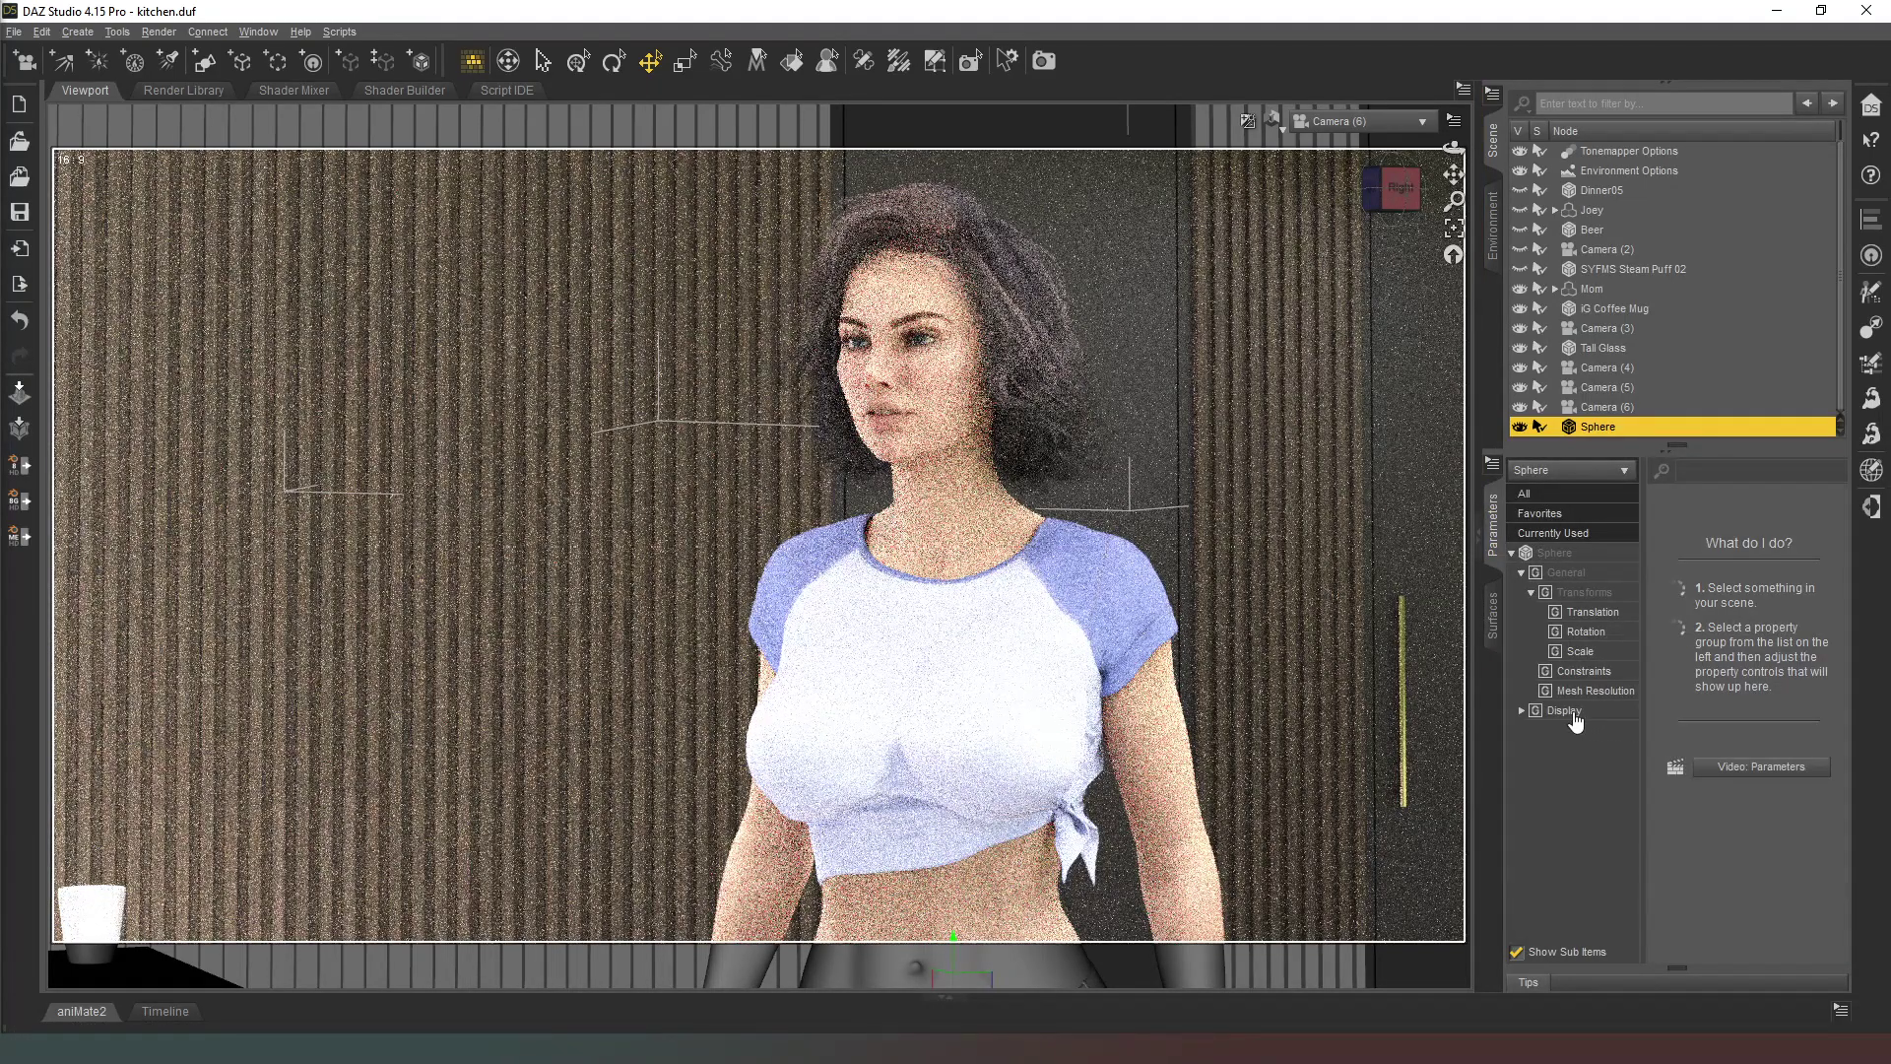
pyautogui.click(1497, 648)
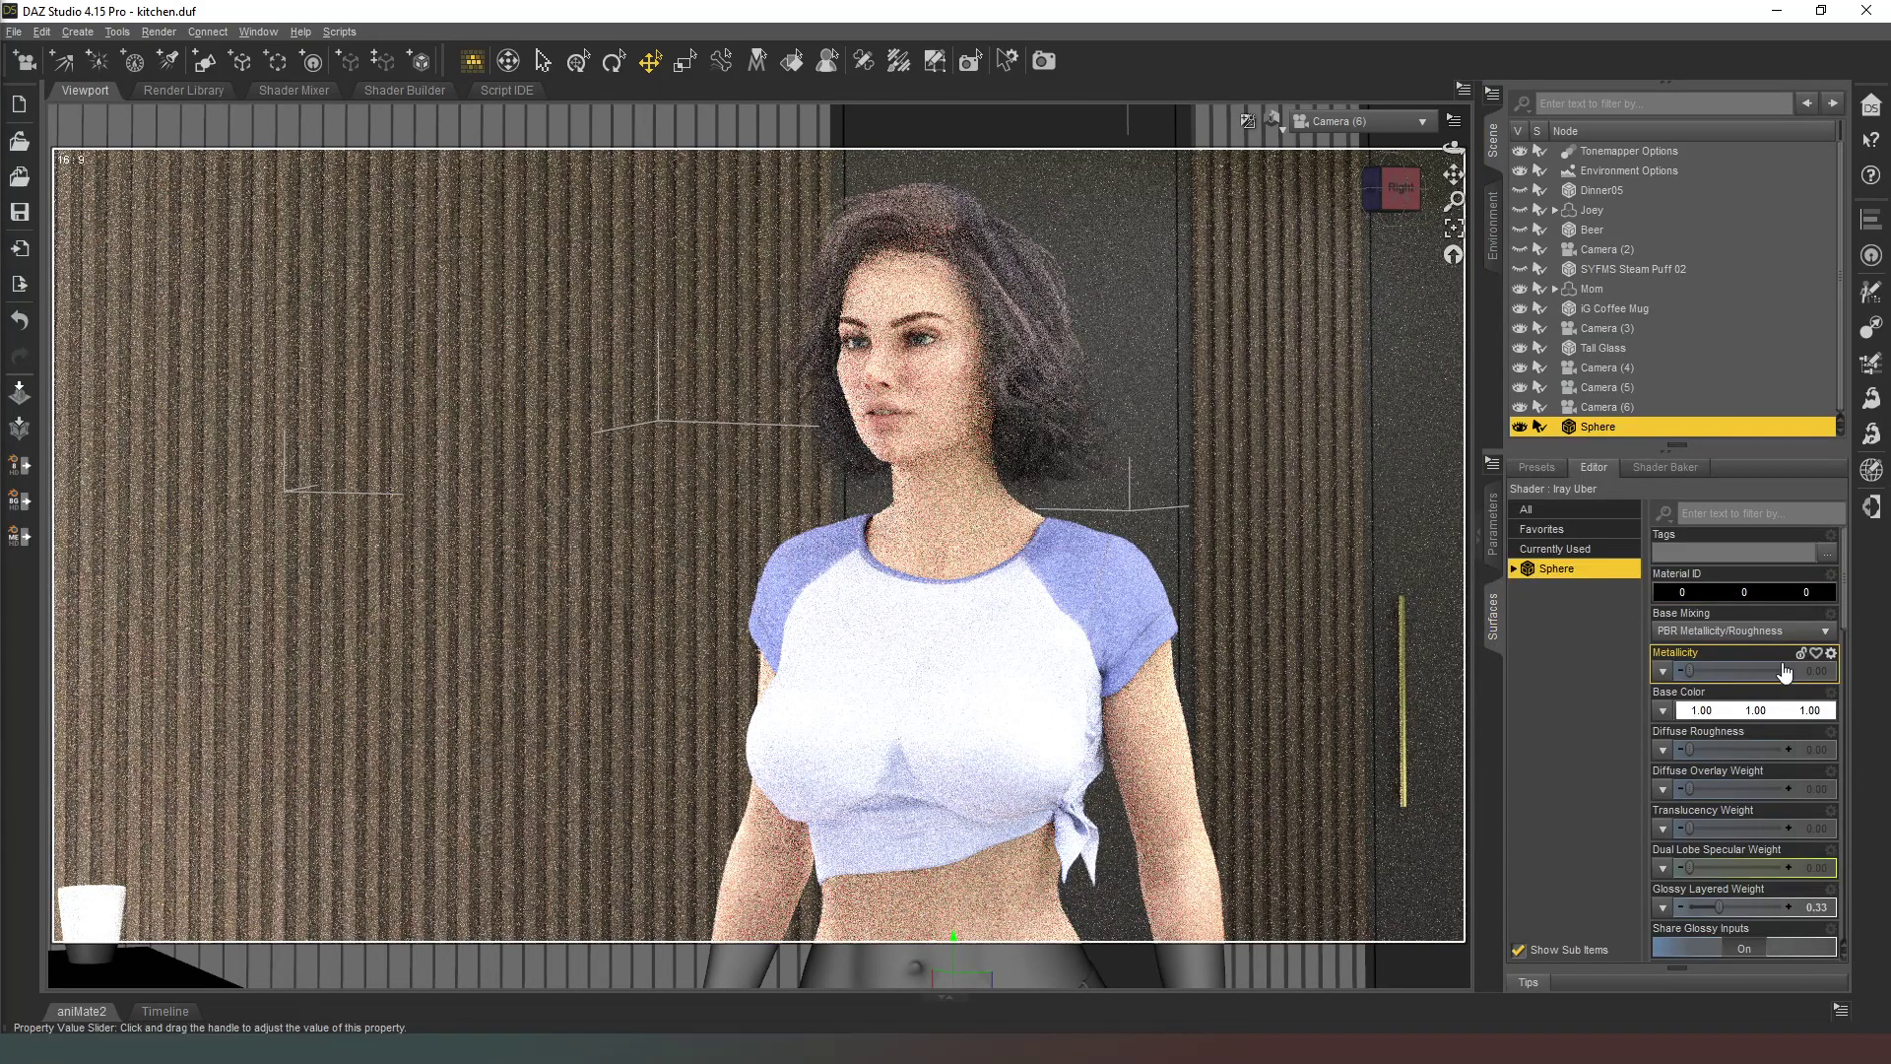
pyautogui.scroll(-5, 1776, 701)
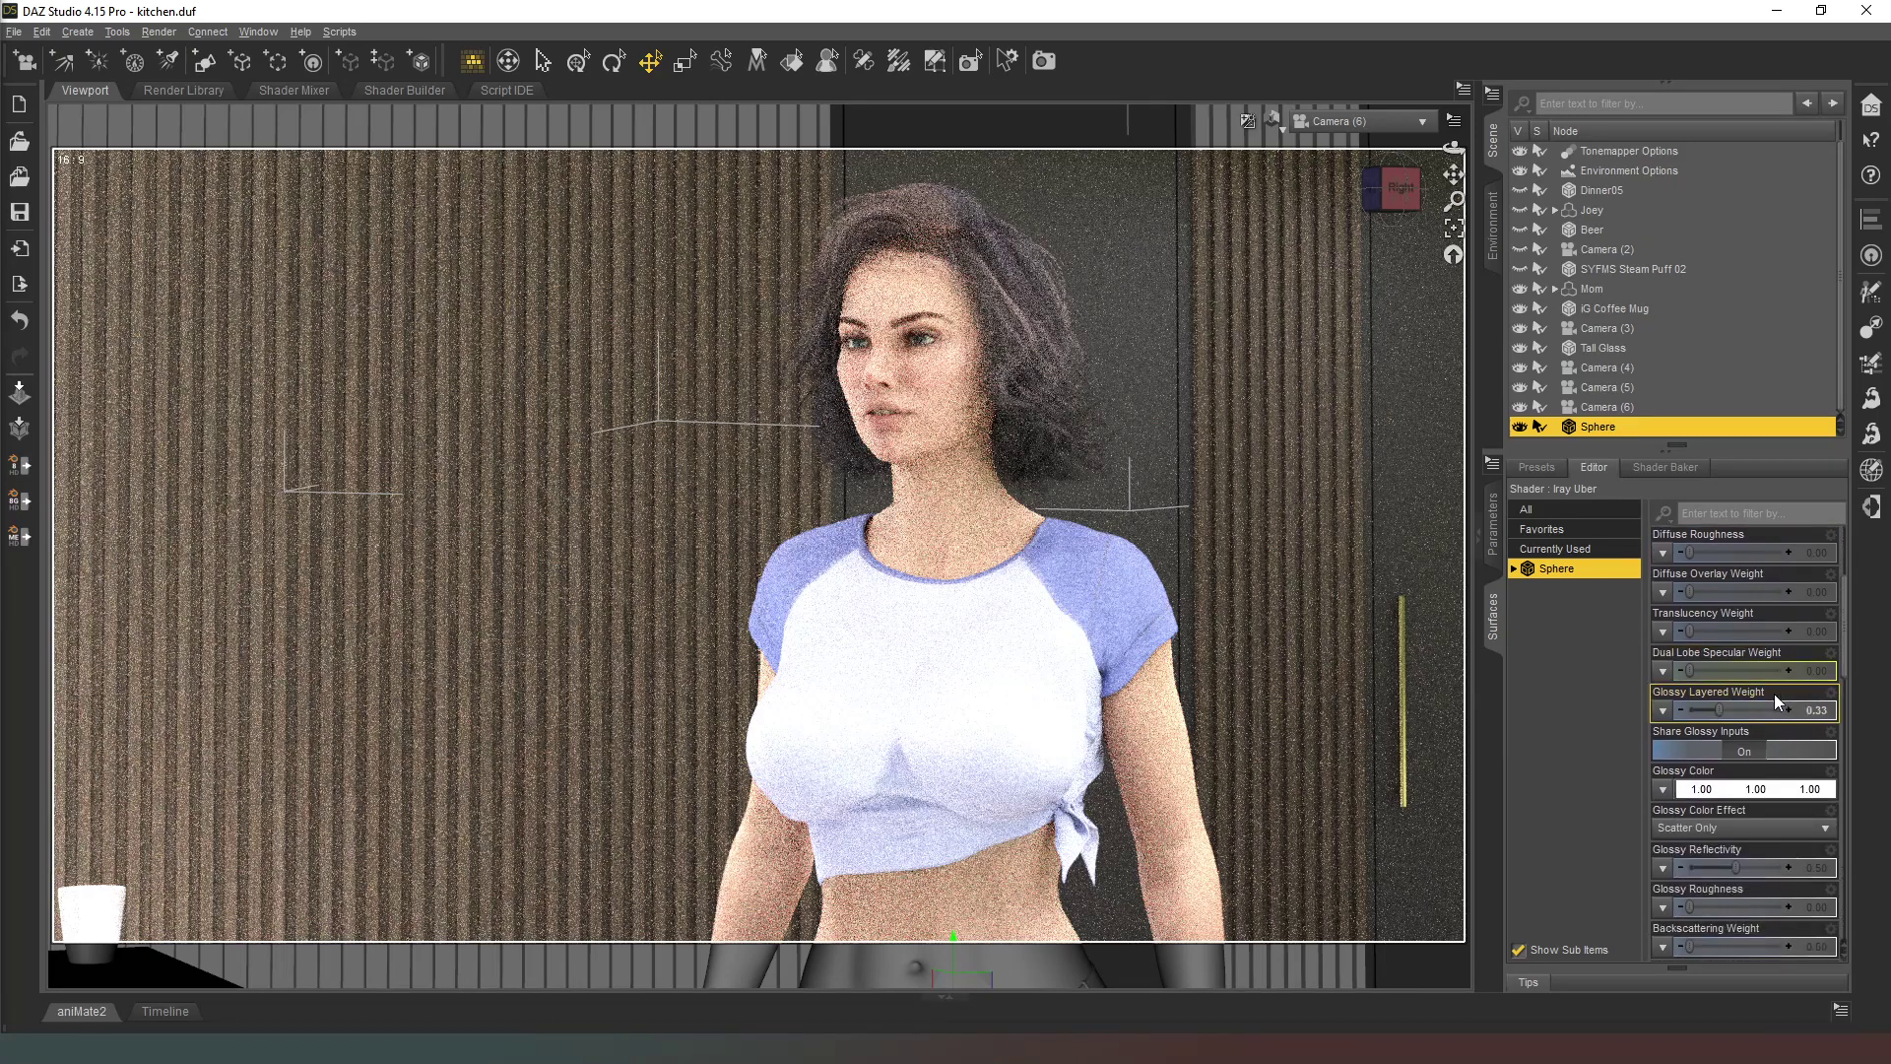
pyautogui.scroll(-20, 1775, 694)
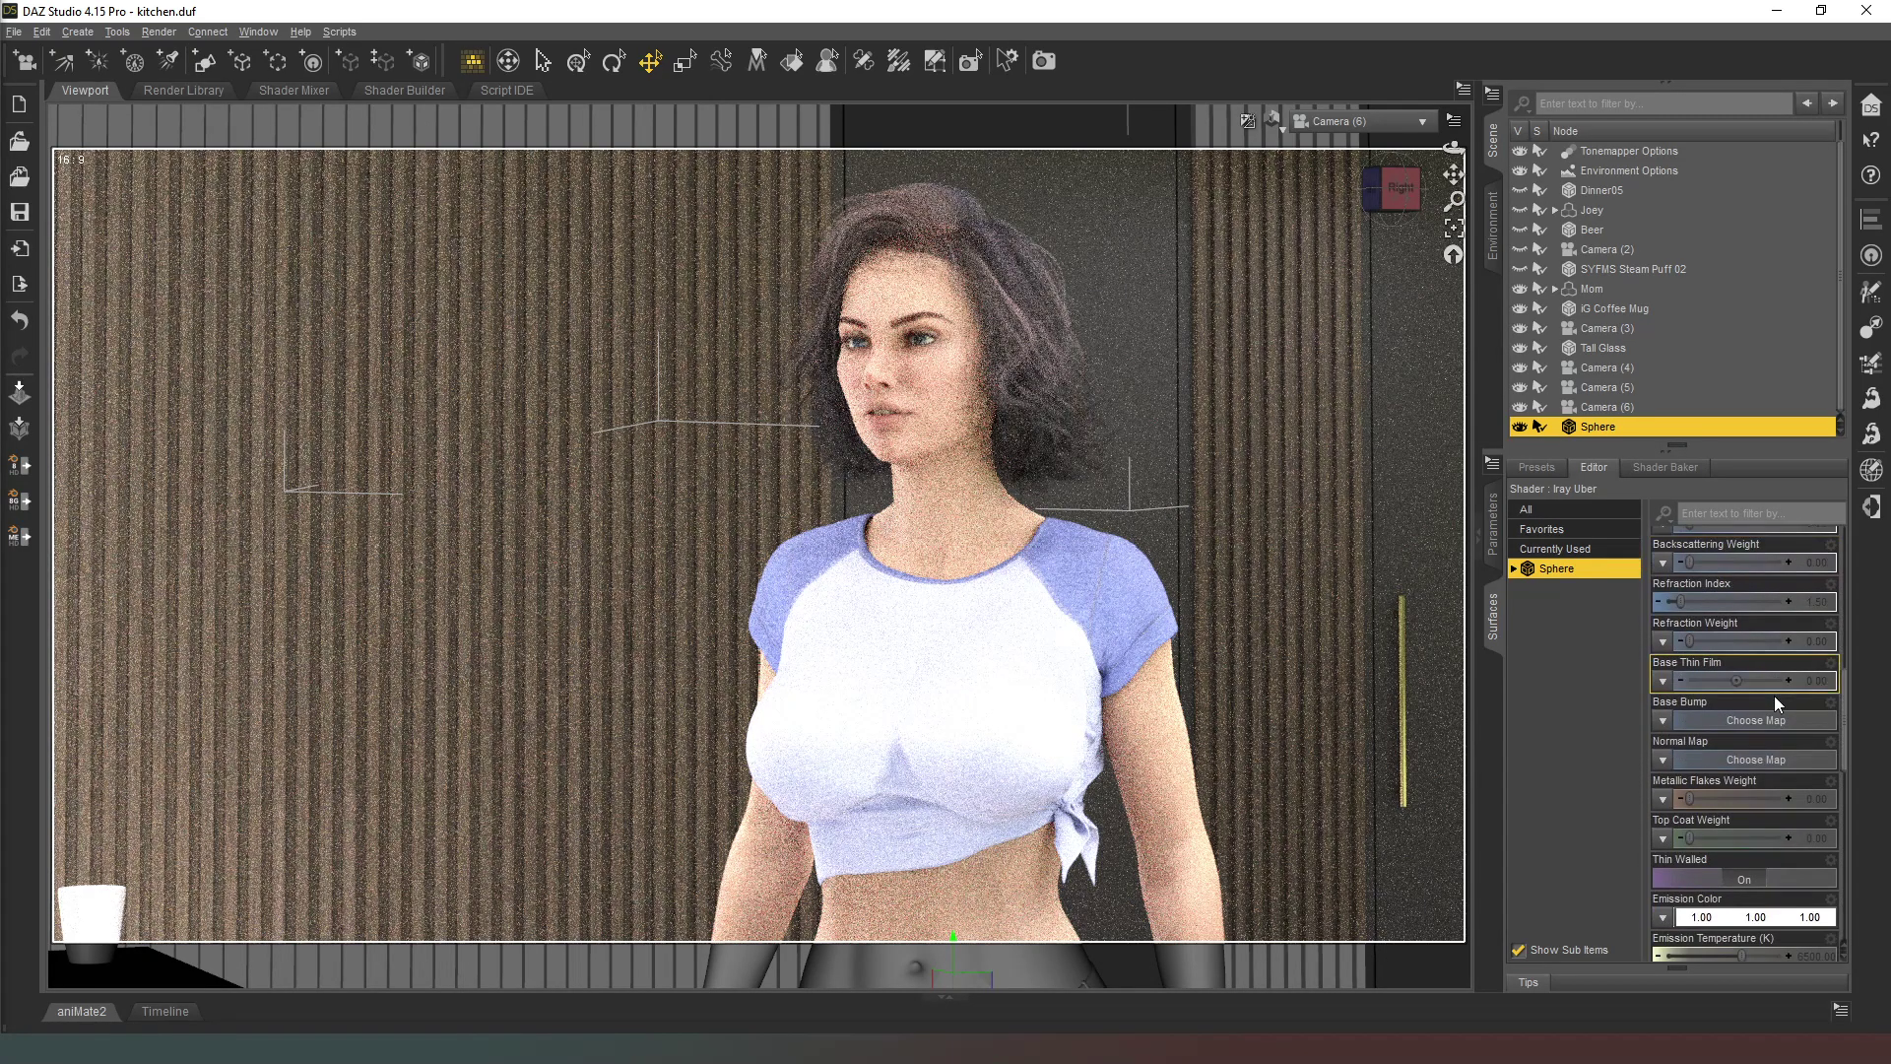
pyautogui.scroll(-1, 1778, 702)
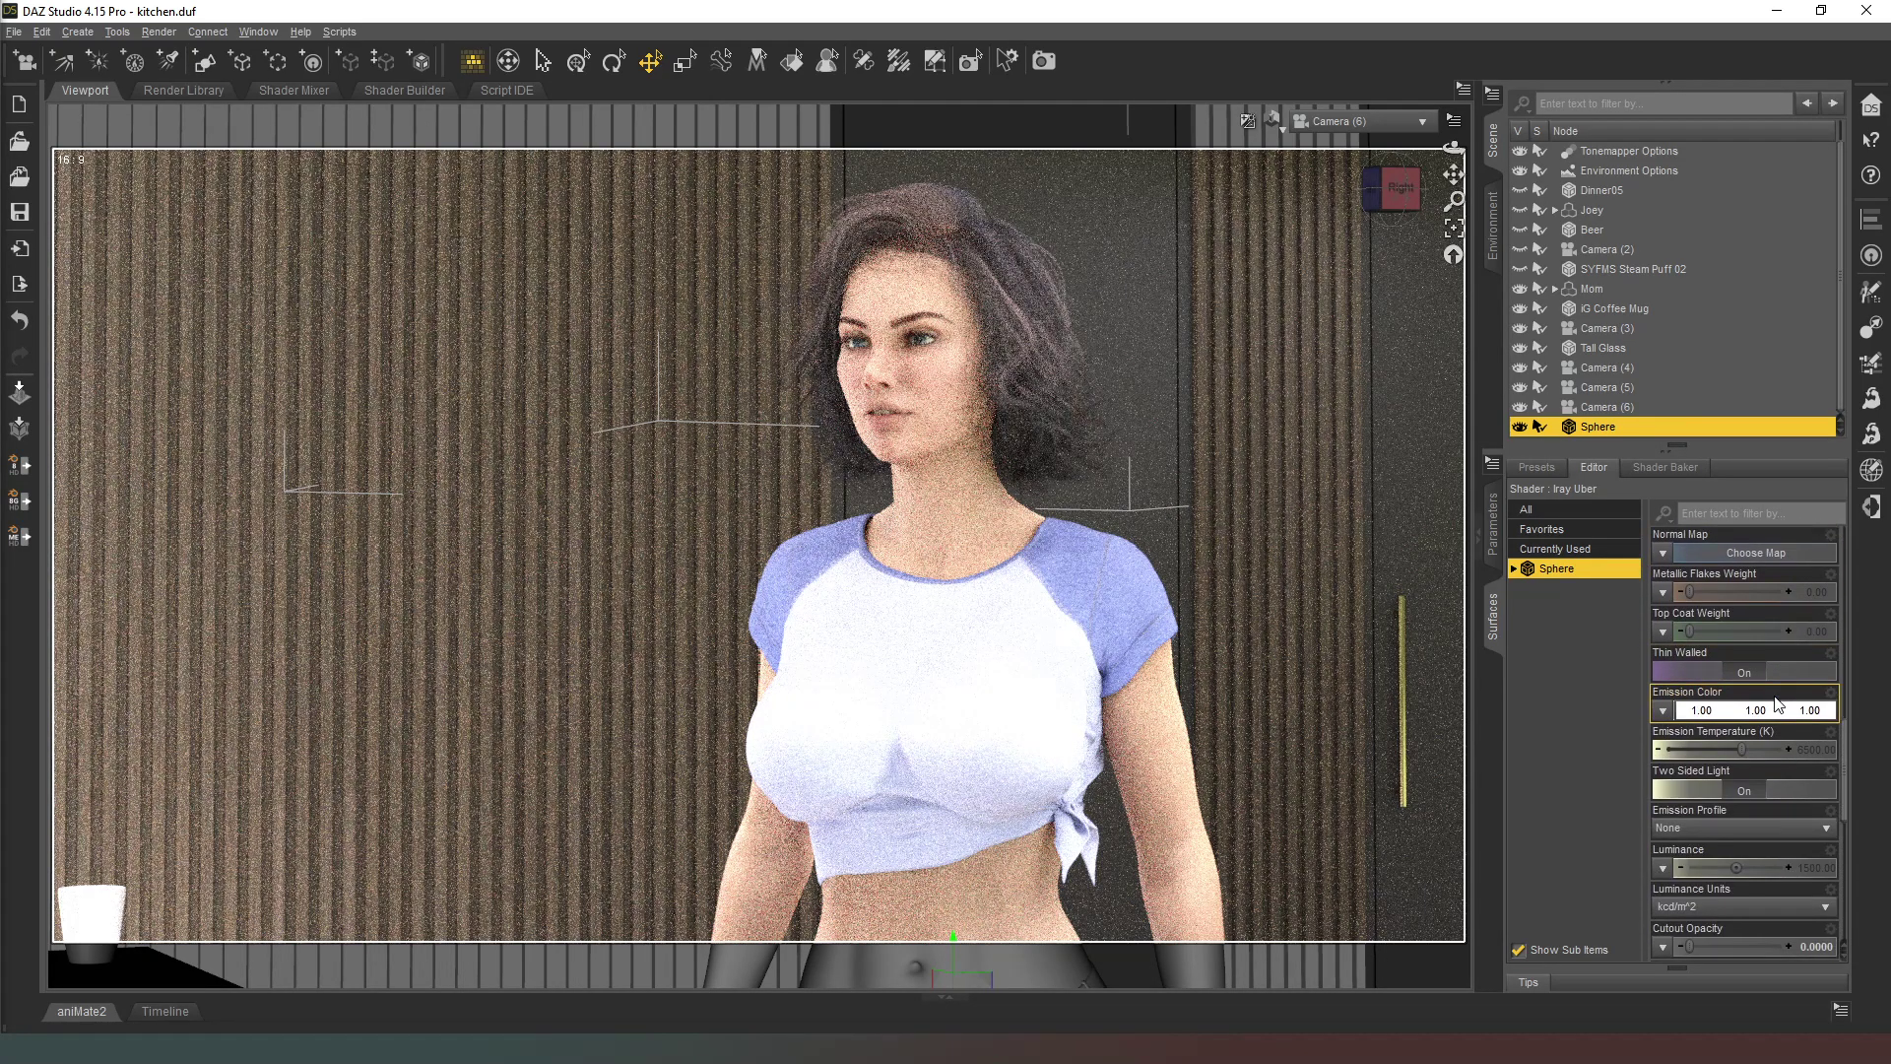
pyautogui.click(1742, 789)
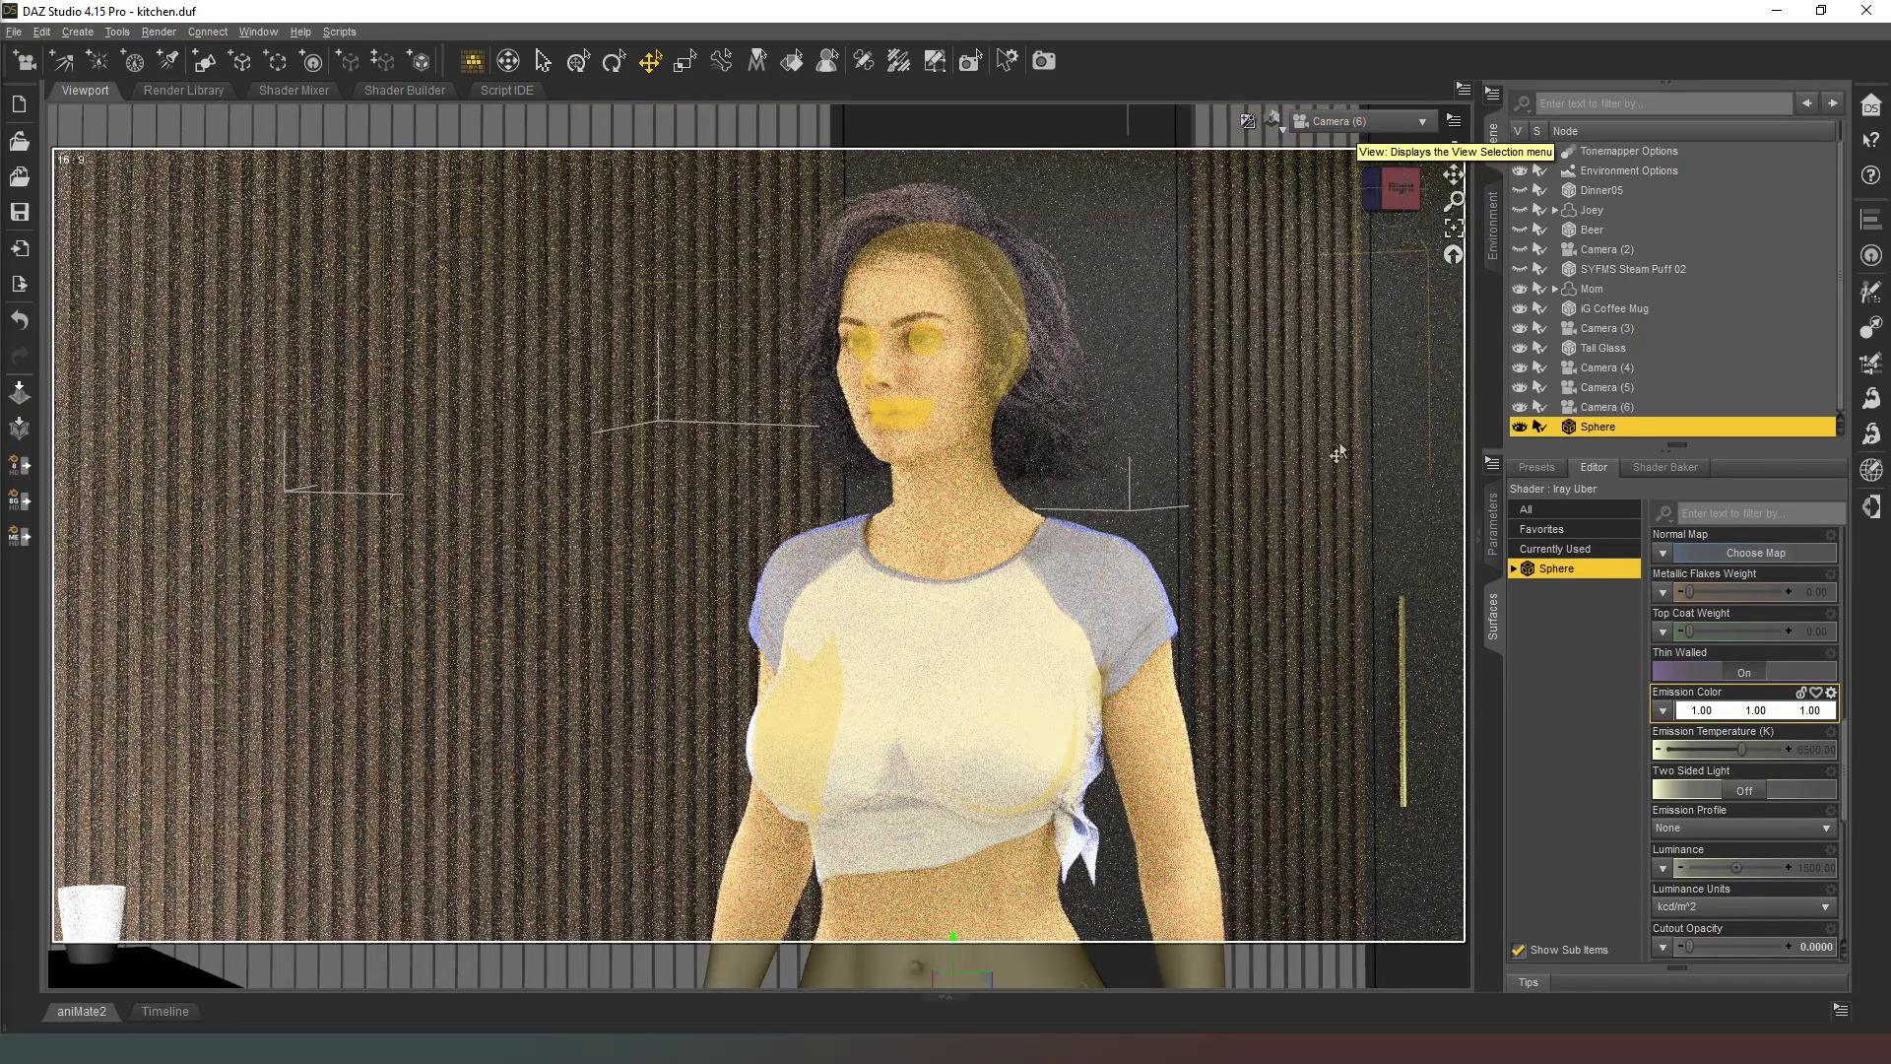
# - In Wire Texture Shaded Perspective View, select five polygons along the far edge of the dome above Mom and delete them
pyautogui.click(1393, 123)
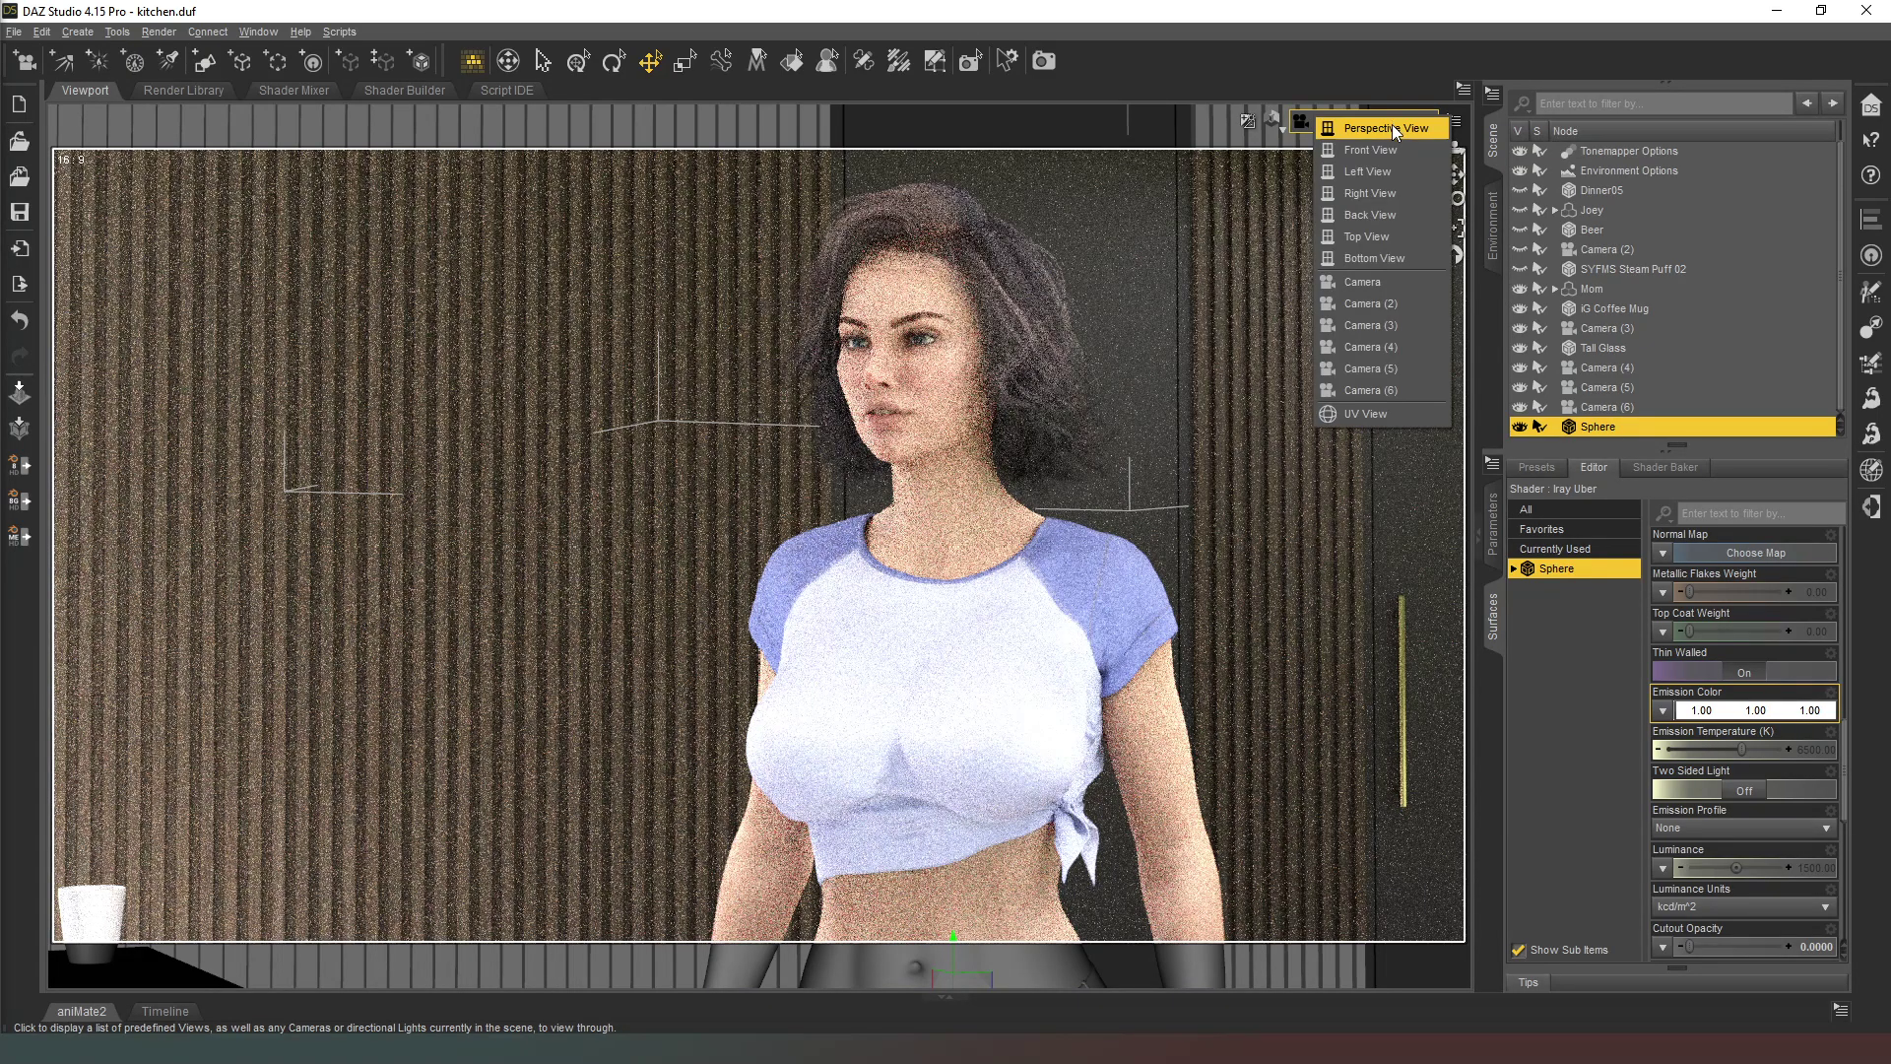
pyautogui.click(1392, 126)
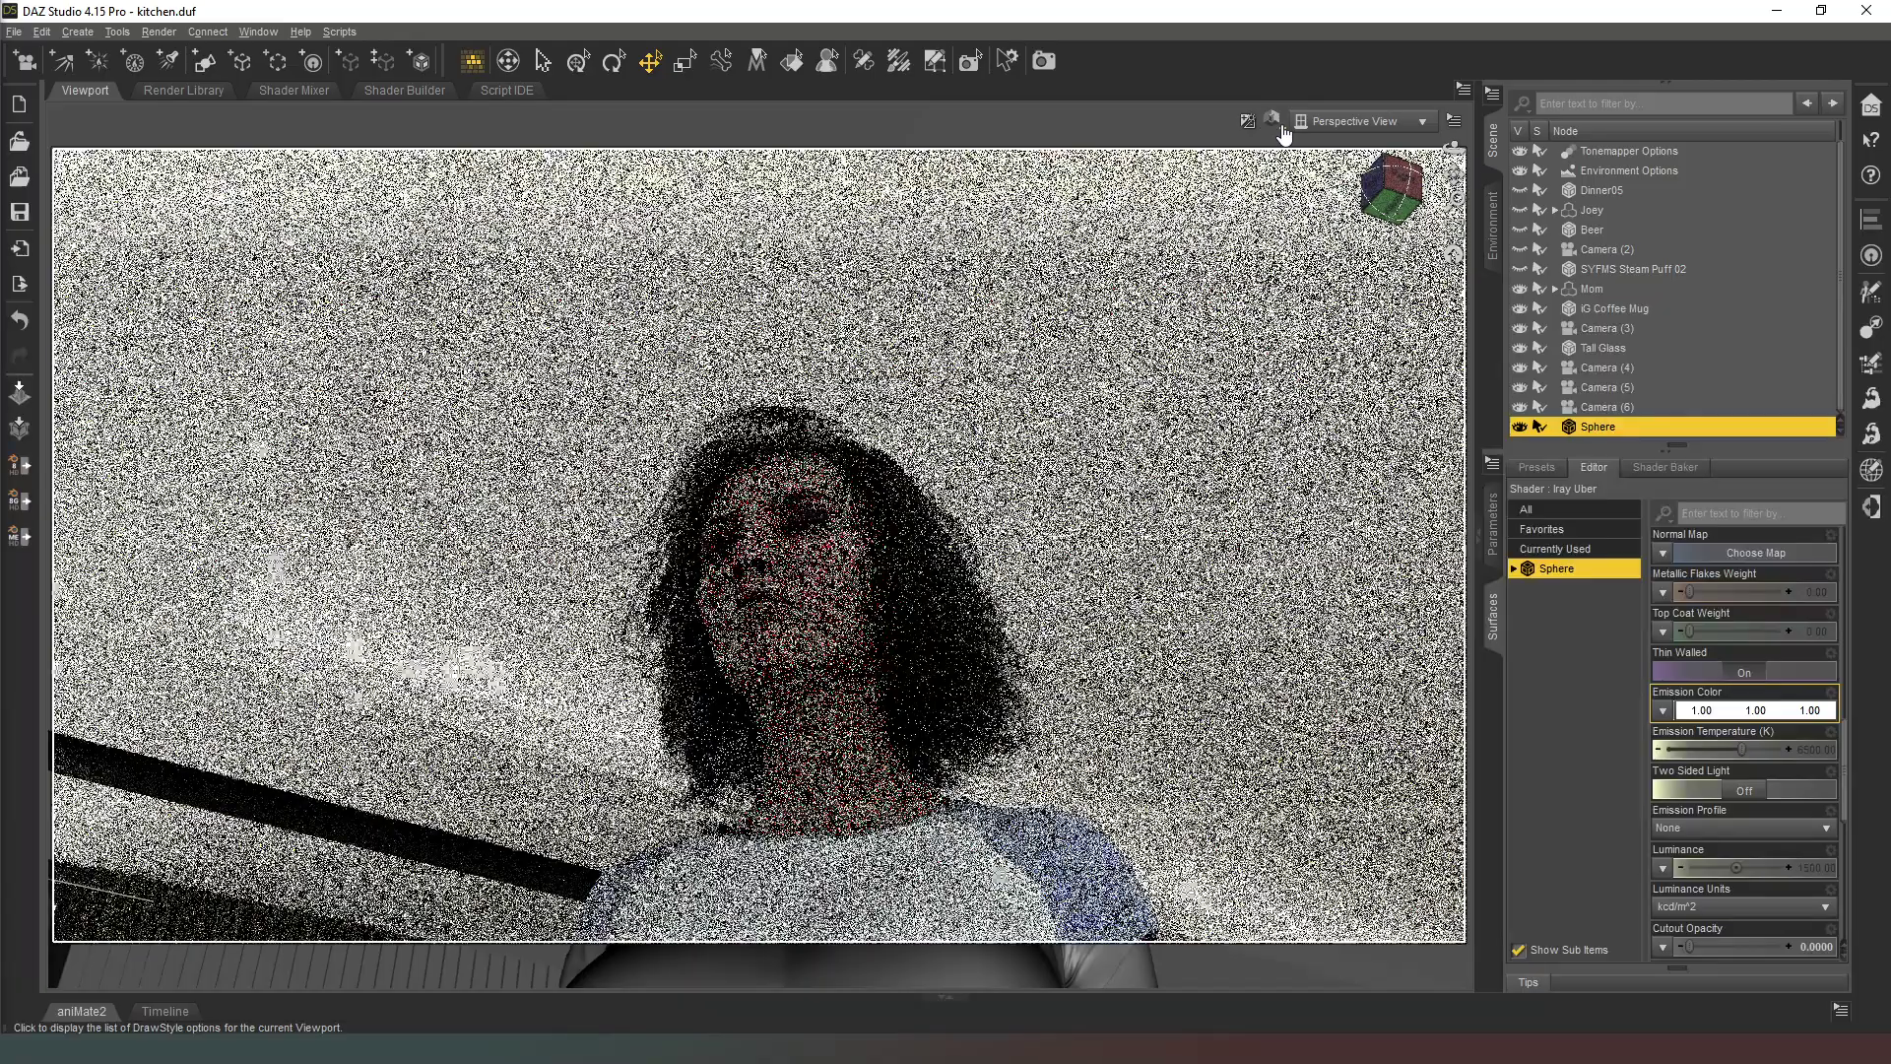
pyautogui.click(1274, 121)
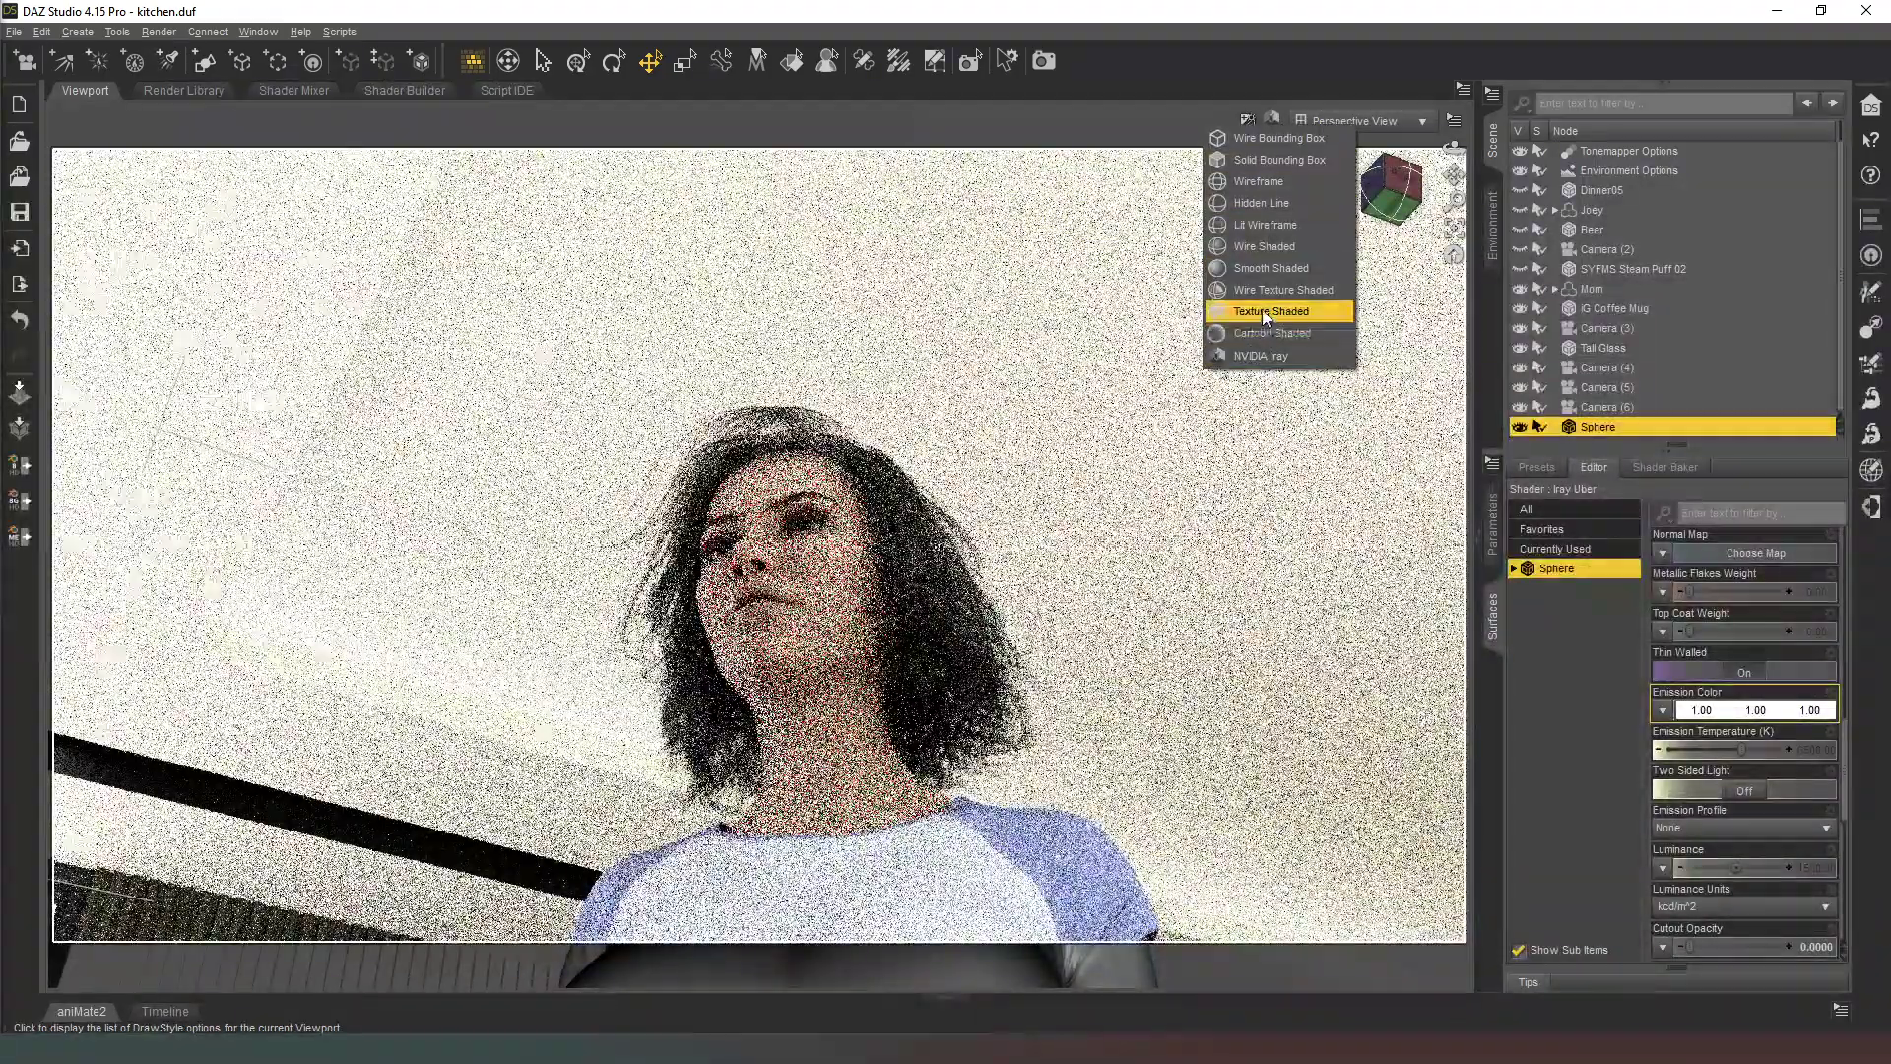
pyautogui.click(1267, 292)
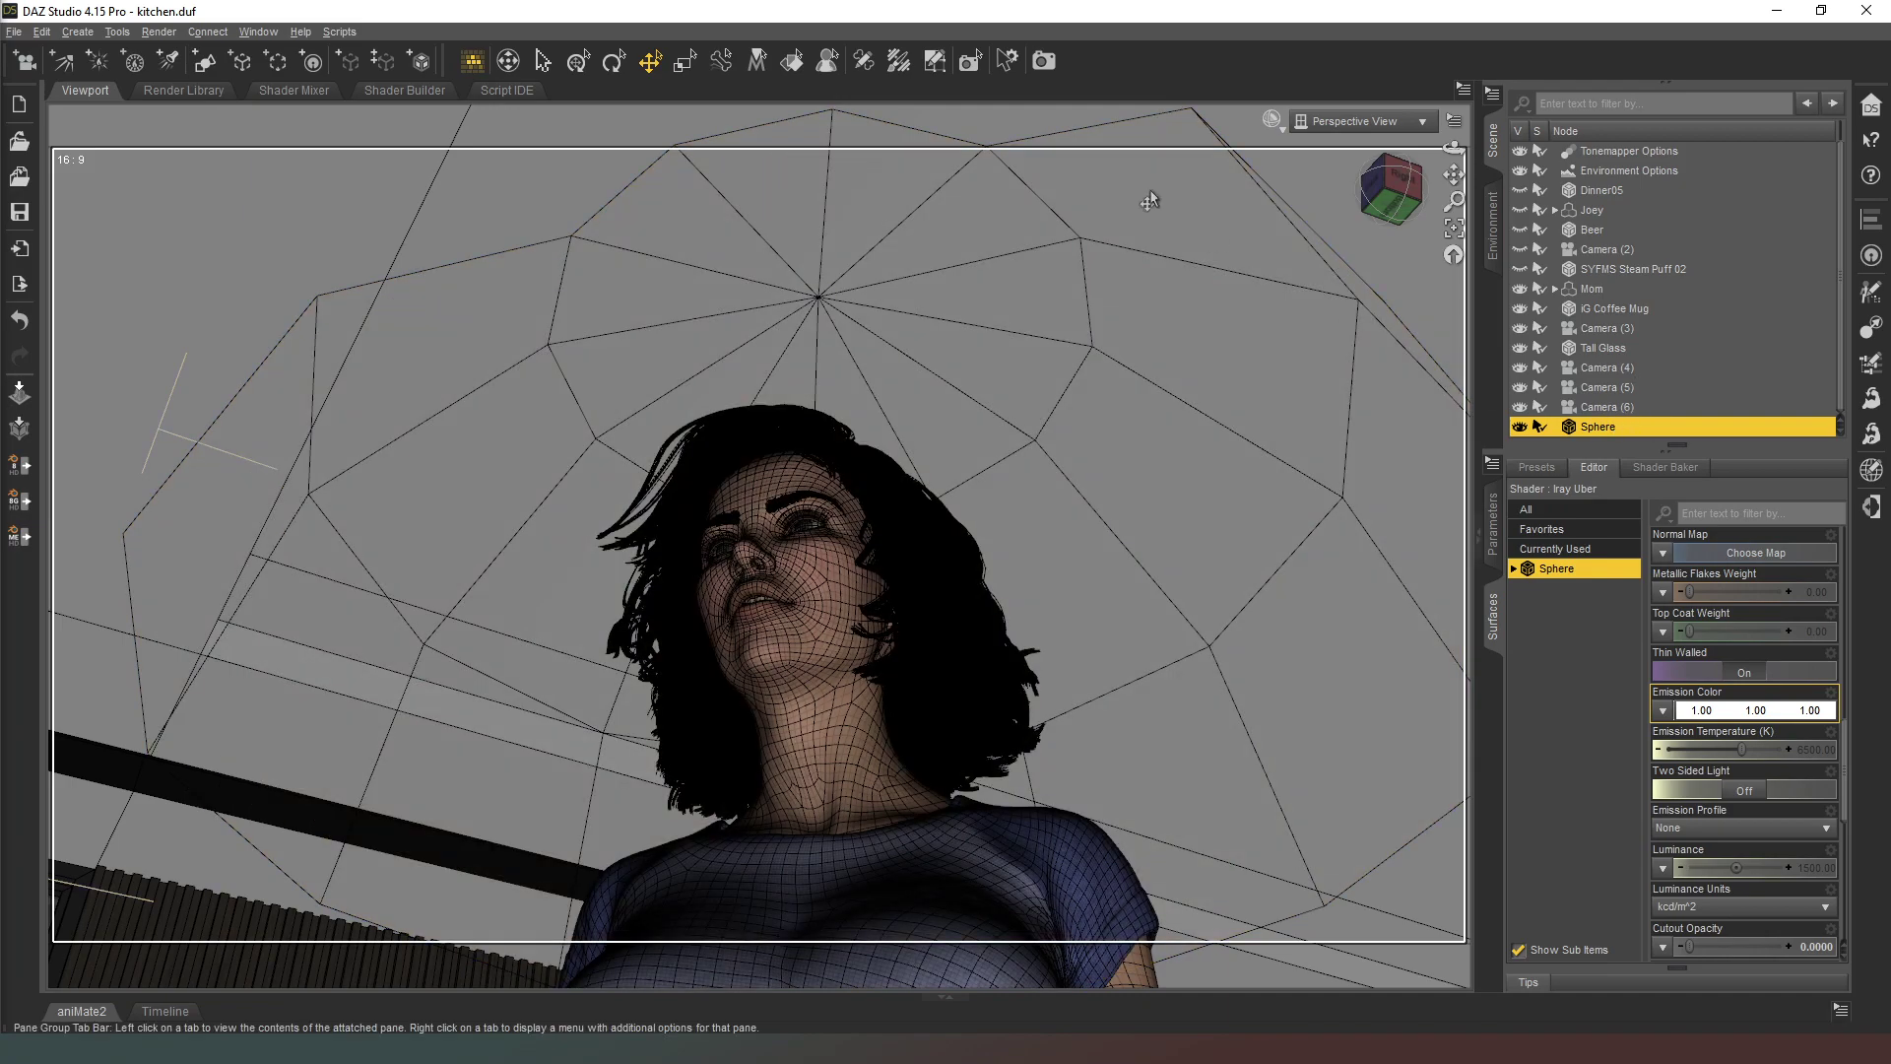
pyautogui.click(935, 61)
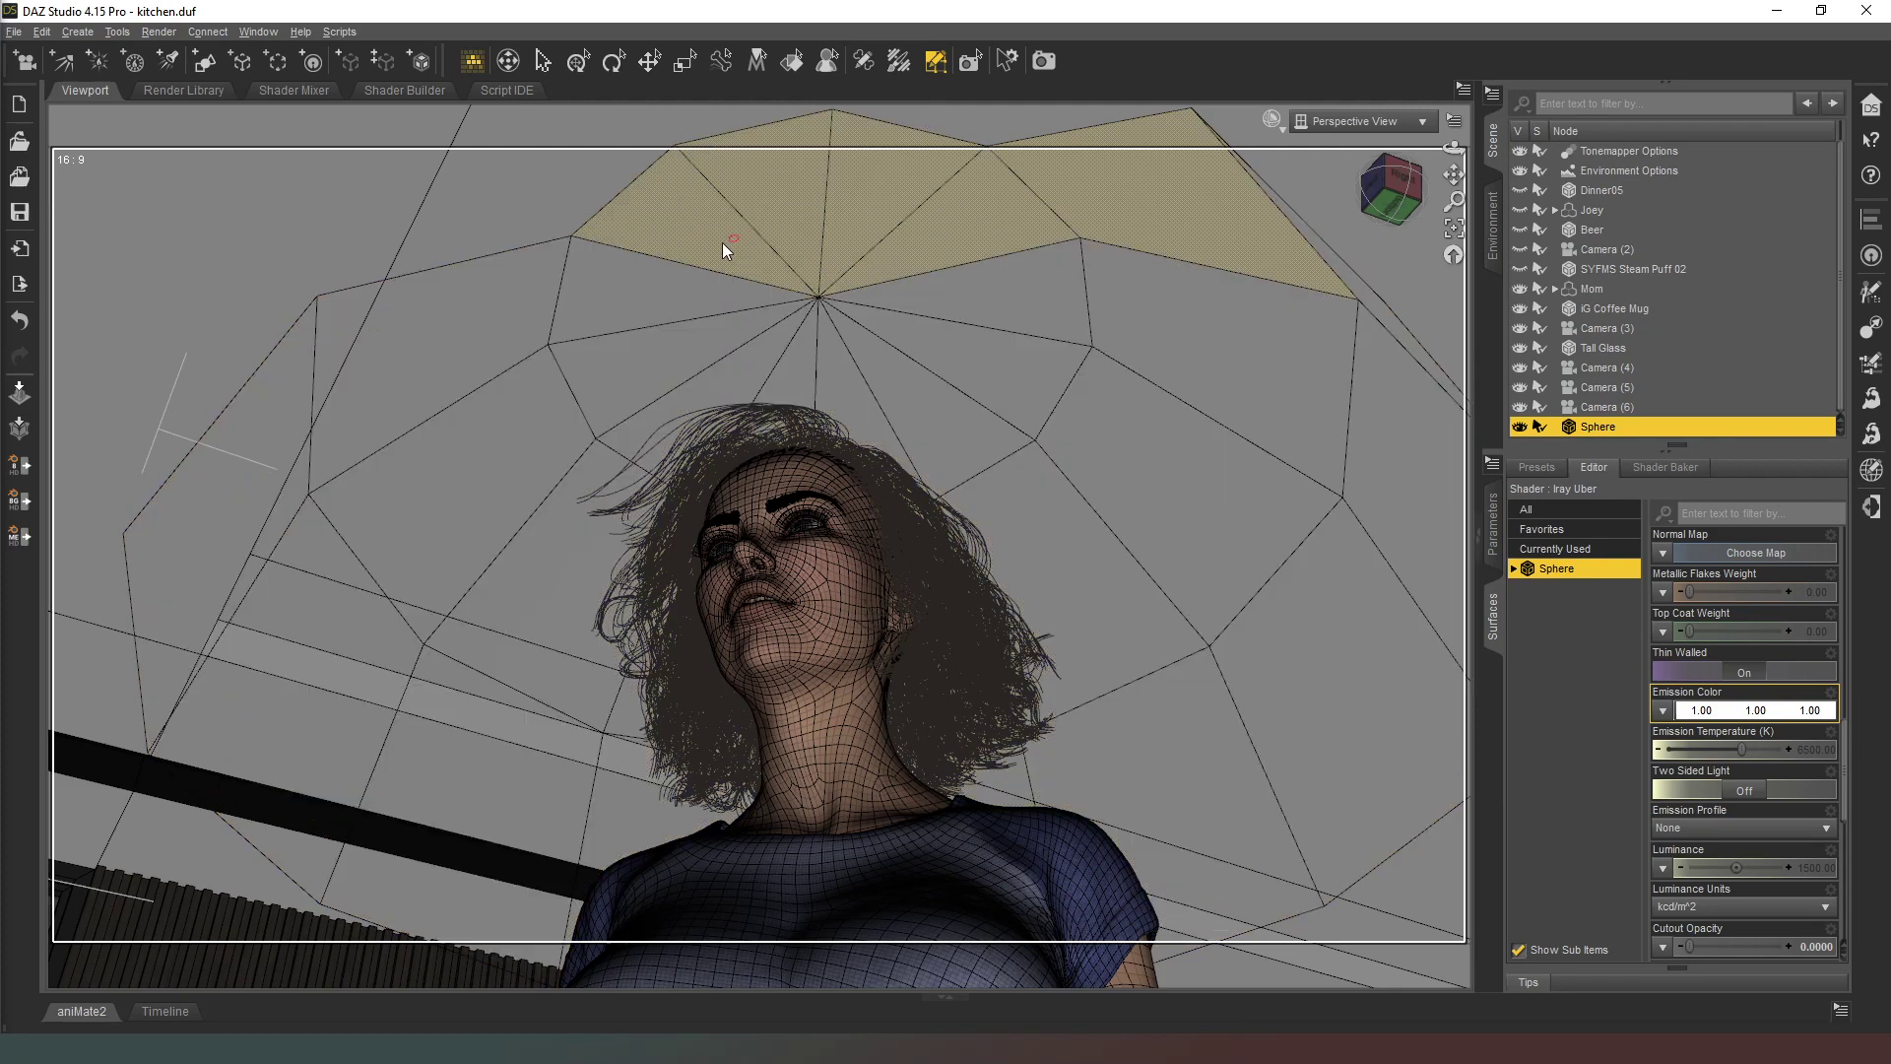
pyautogui.rightClick(801, 238)
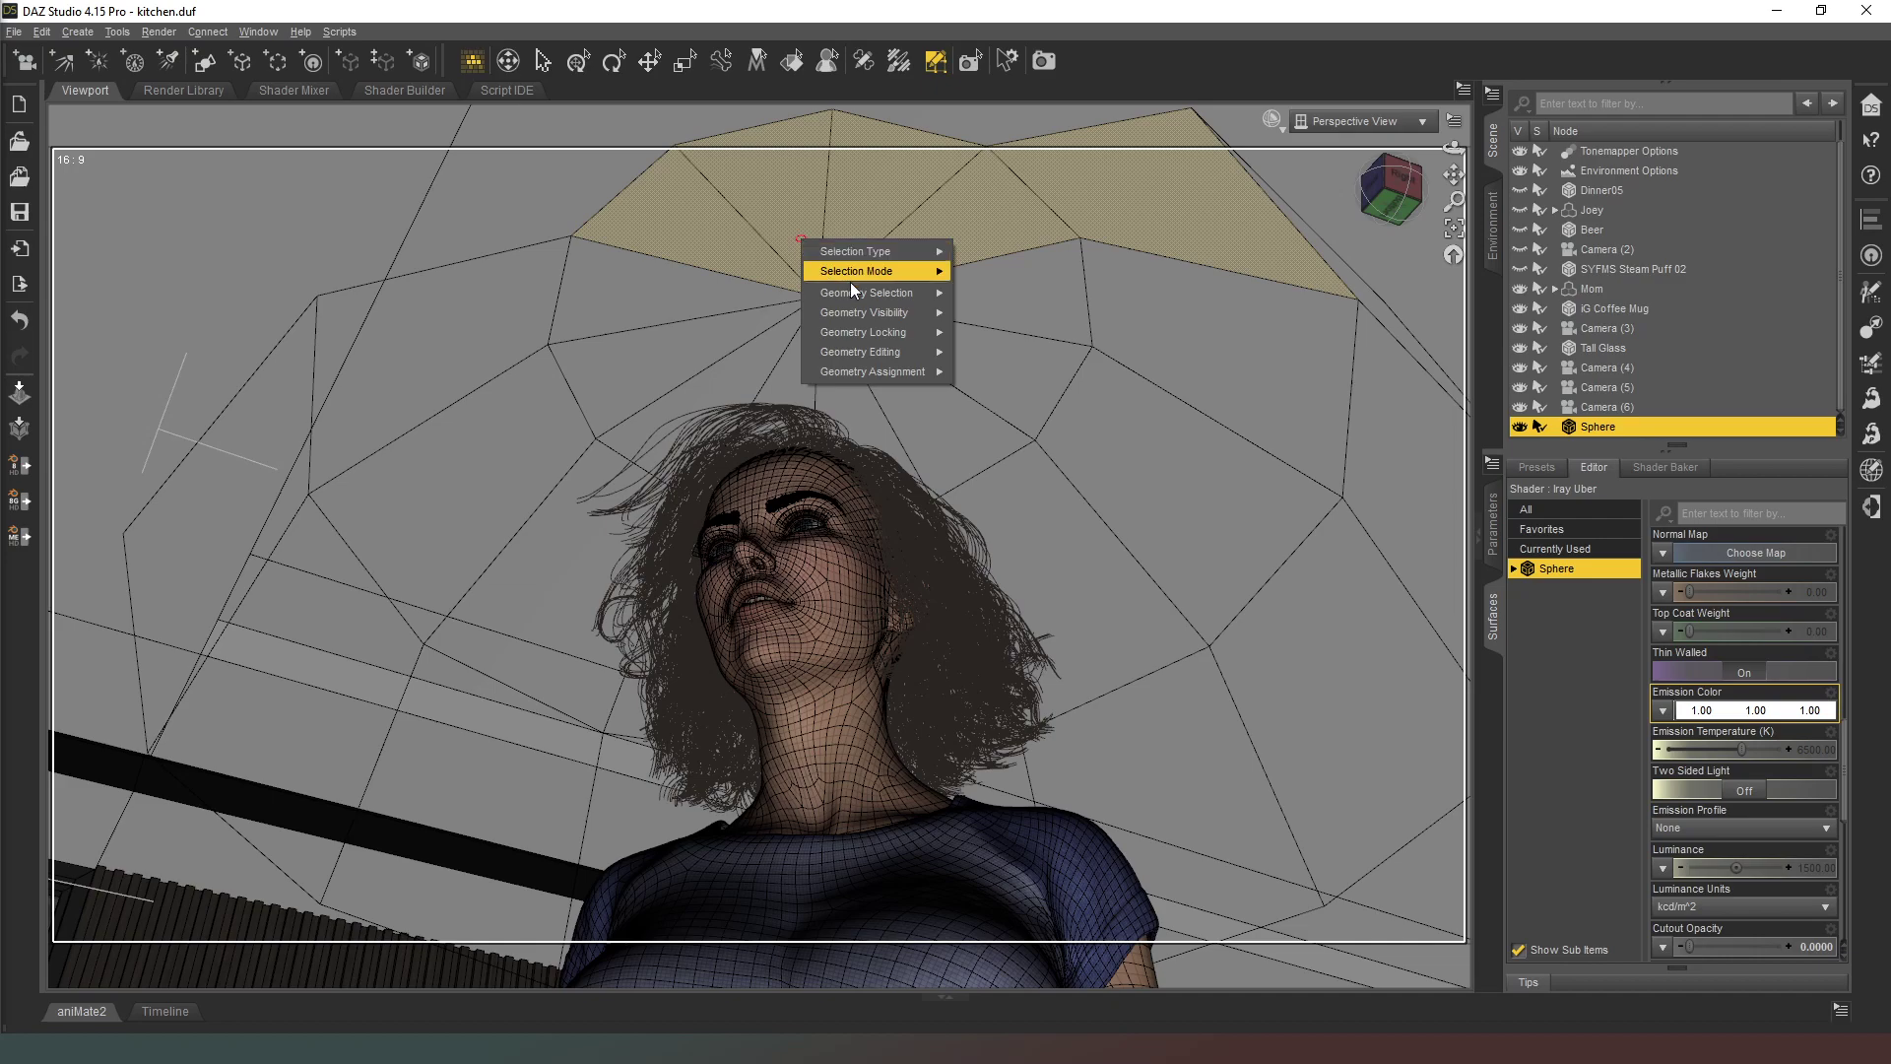
pyautogui.moveTo(883, 353)
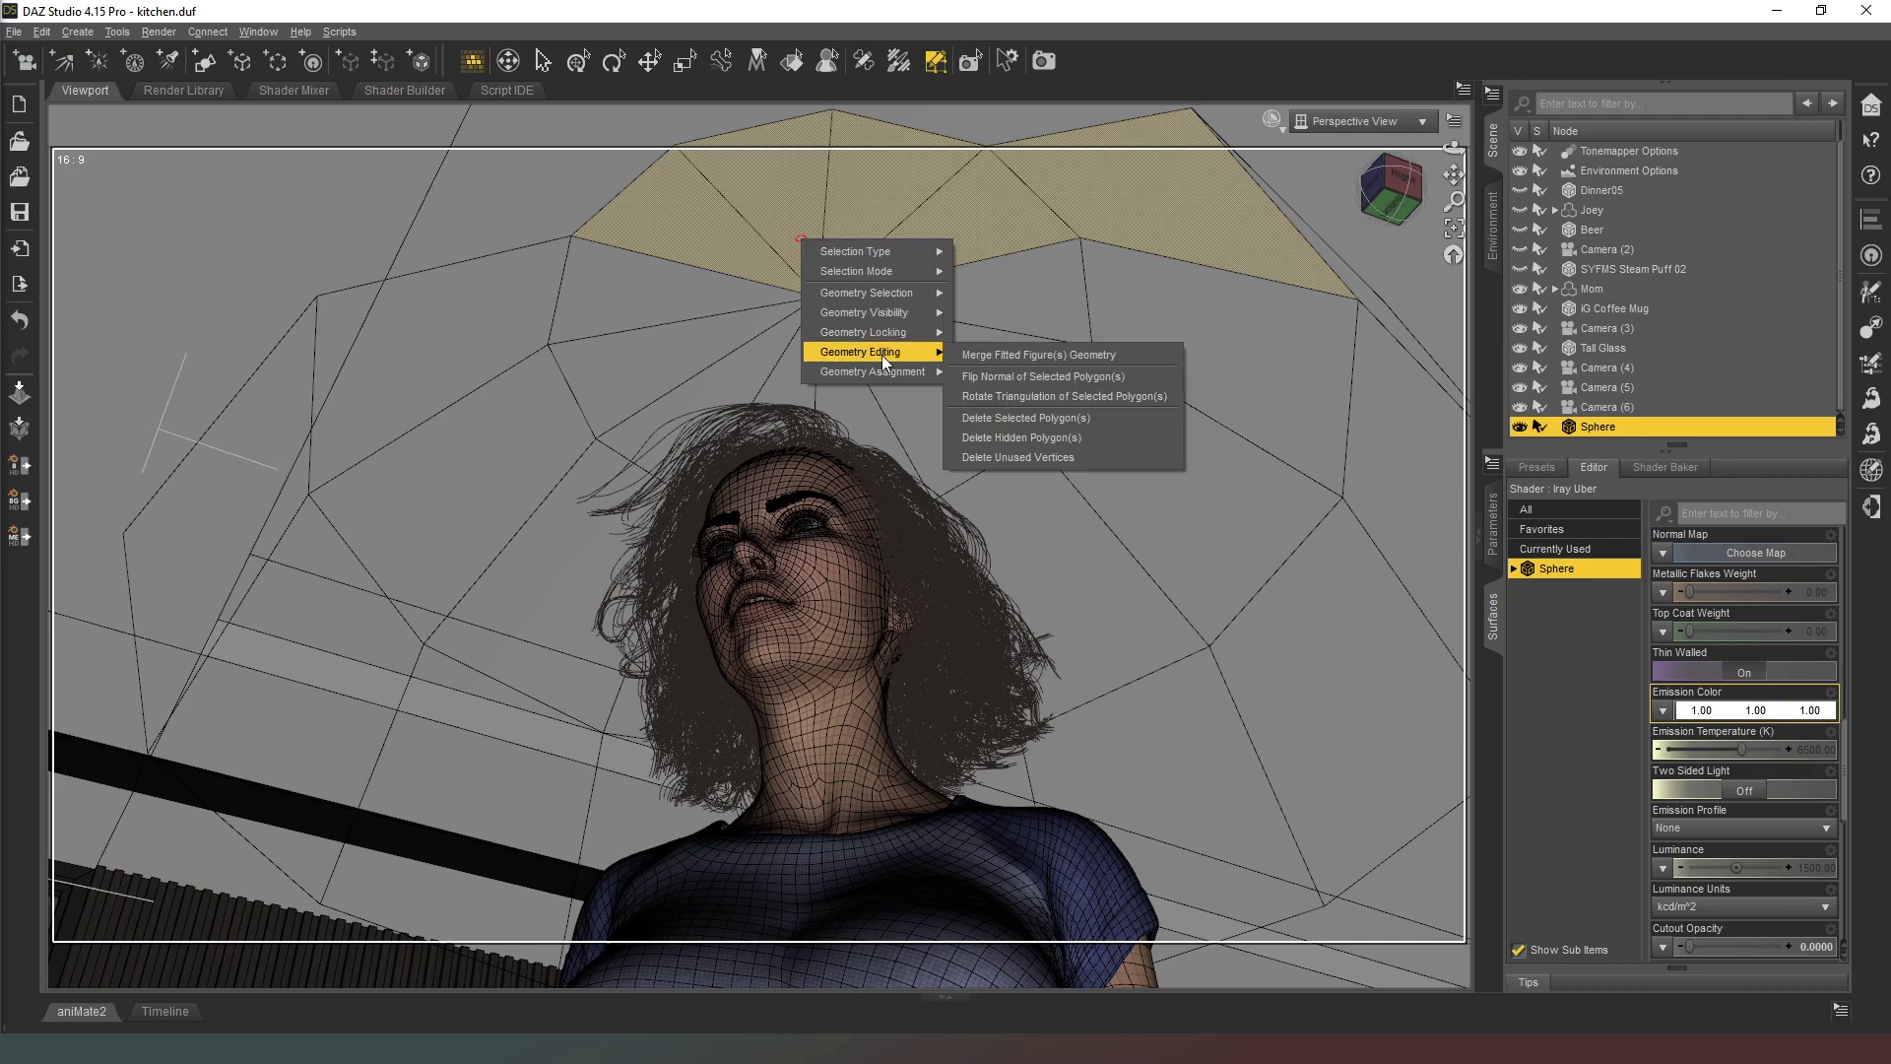
pyautogui.click(1079, 418)
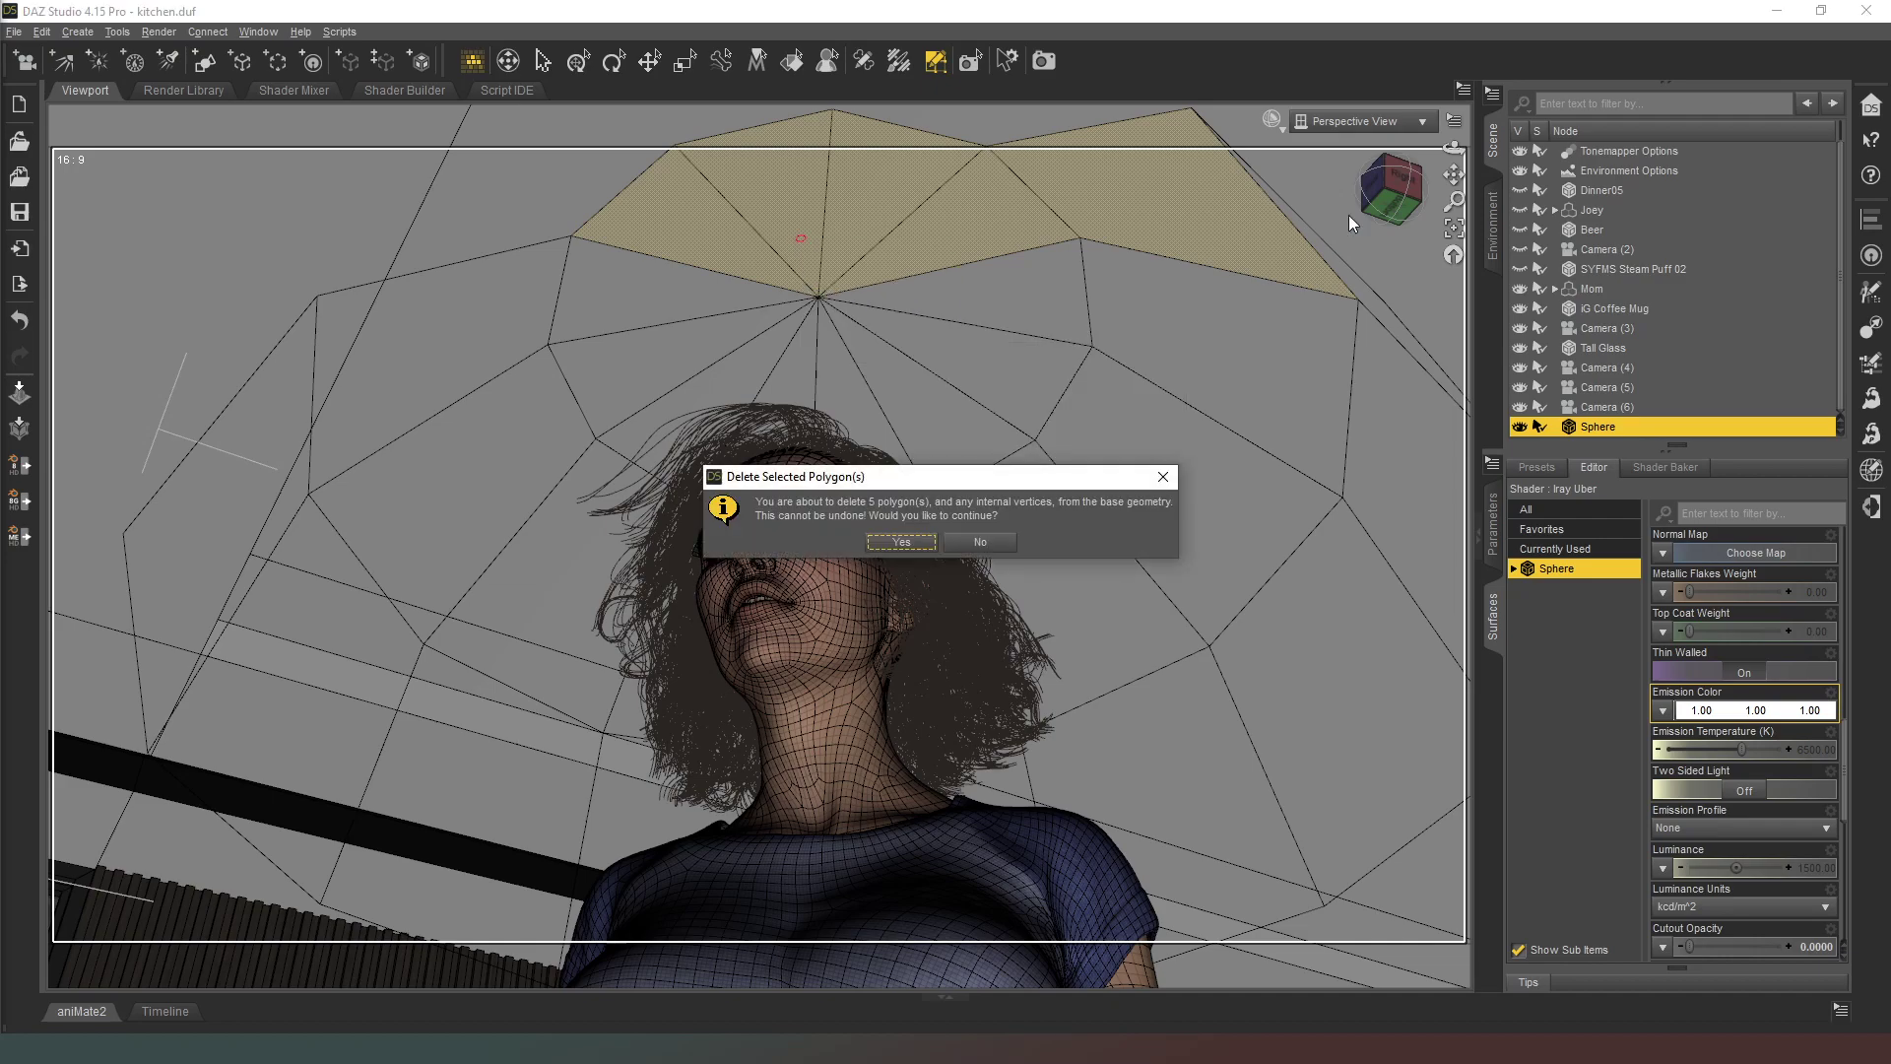
pyautogui.click(920, 546)
# - Delete the remaining selected polygon strip at the dome's open edge near the hanging lamp from the base geometry
pyautogui.moveTo(1404, 225); pyautogui.dragTo(1344, 243)
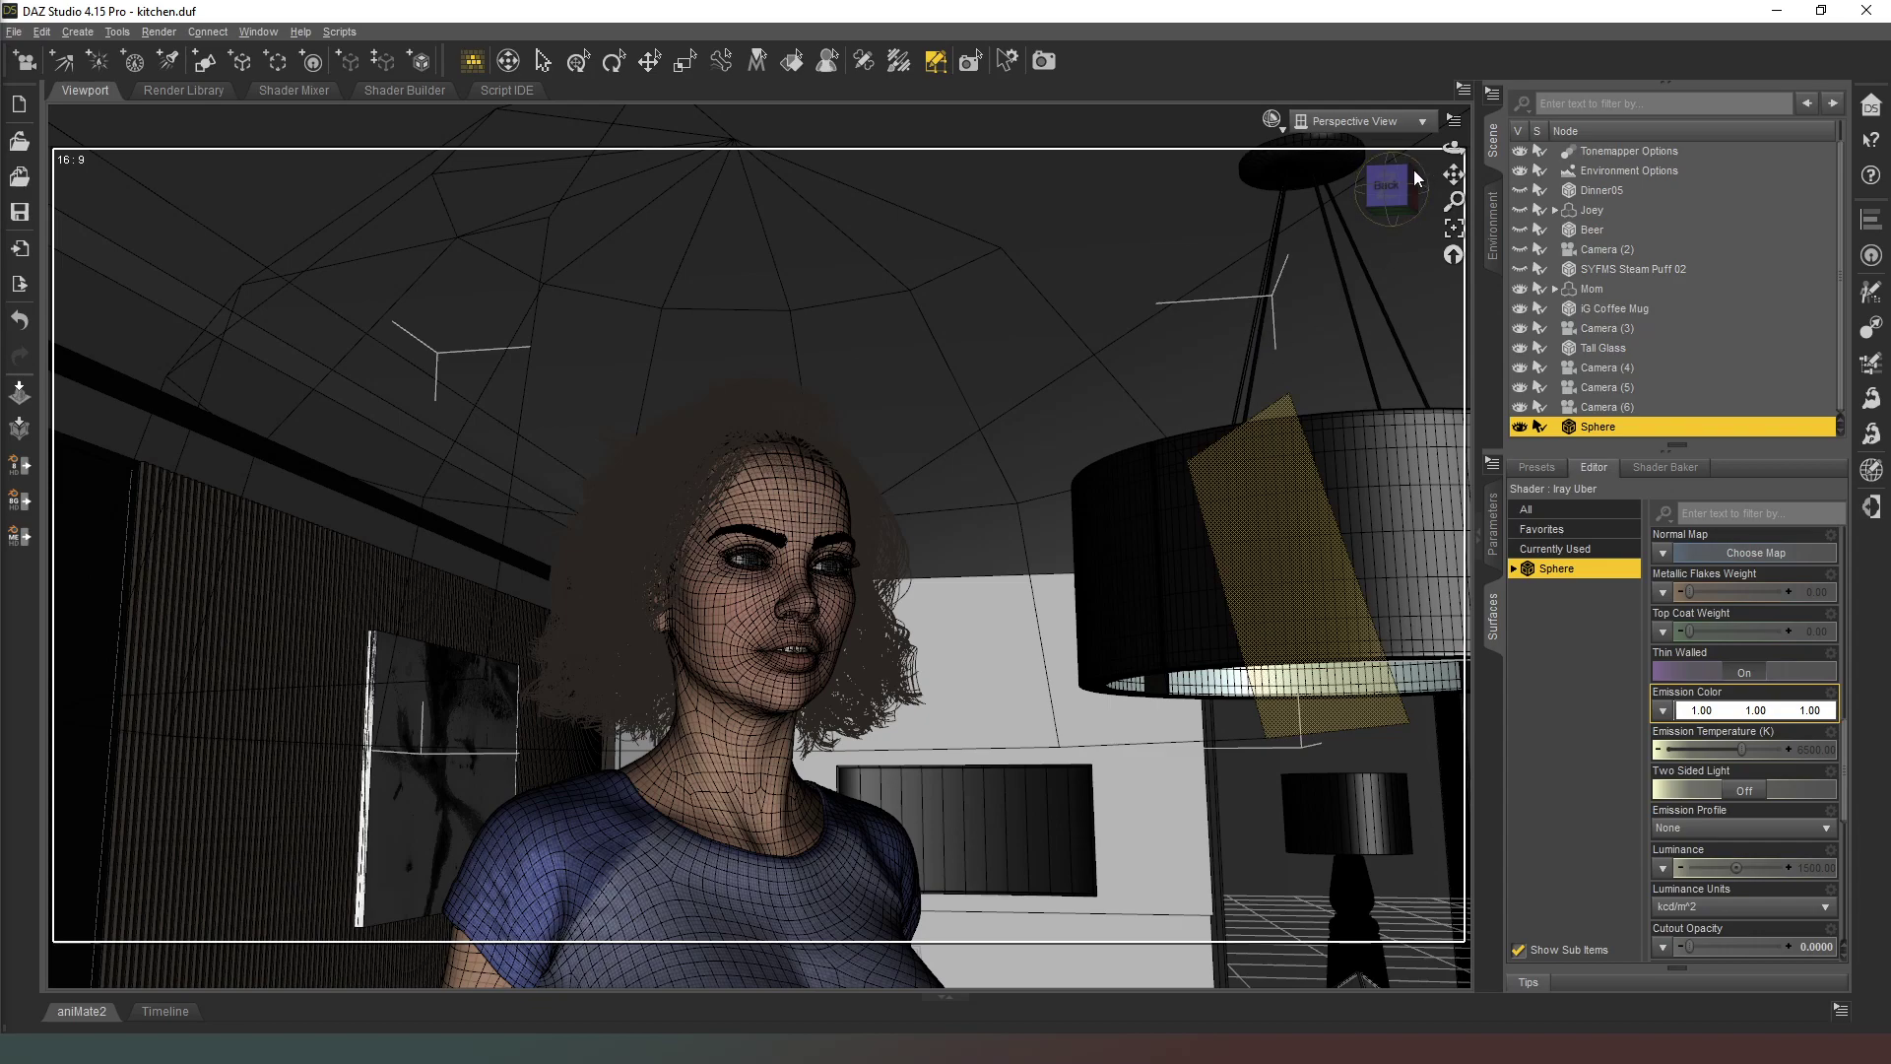
pyautogui.moveTo(1393, 186); pyautogui.dragTo(1415, 193)
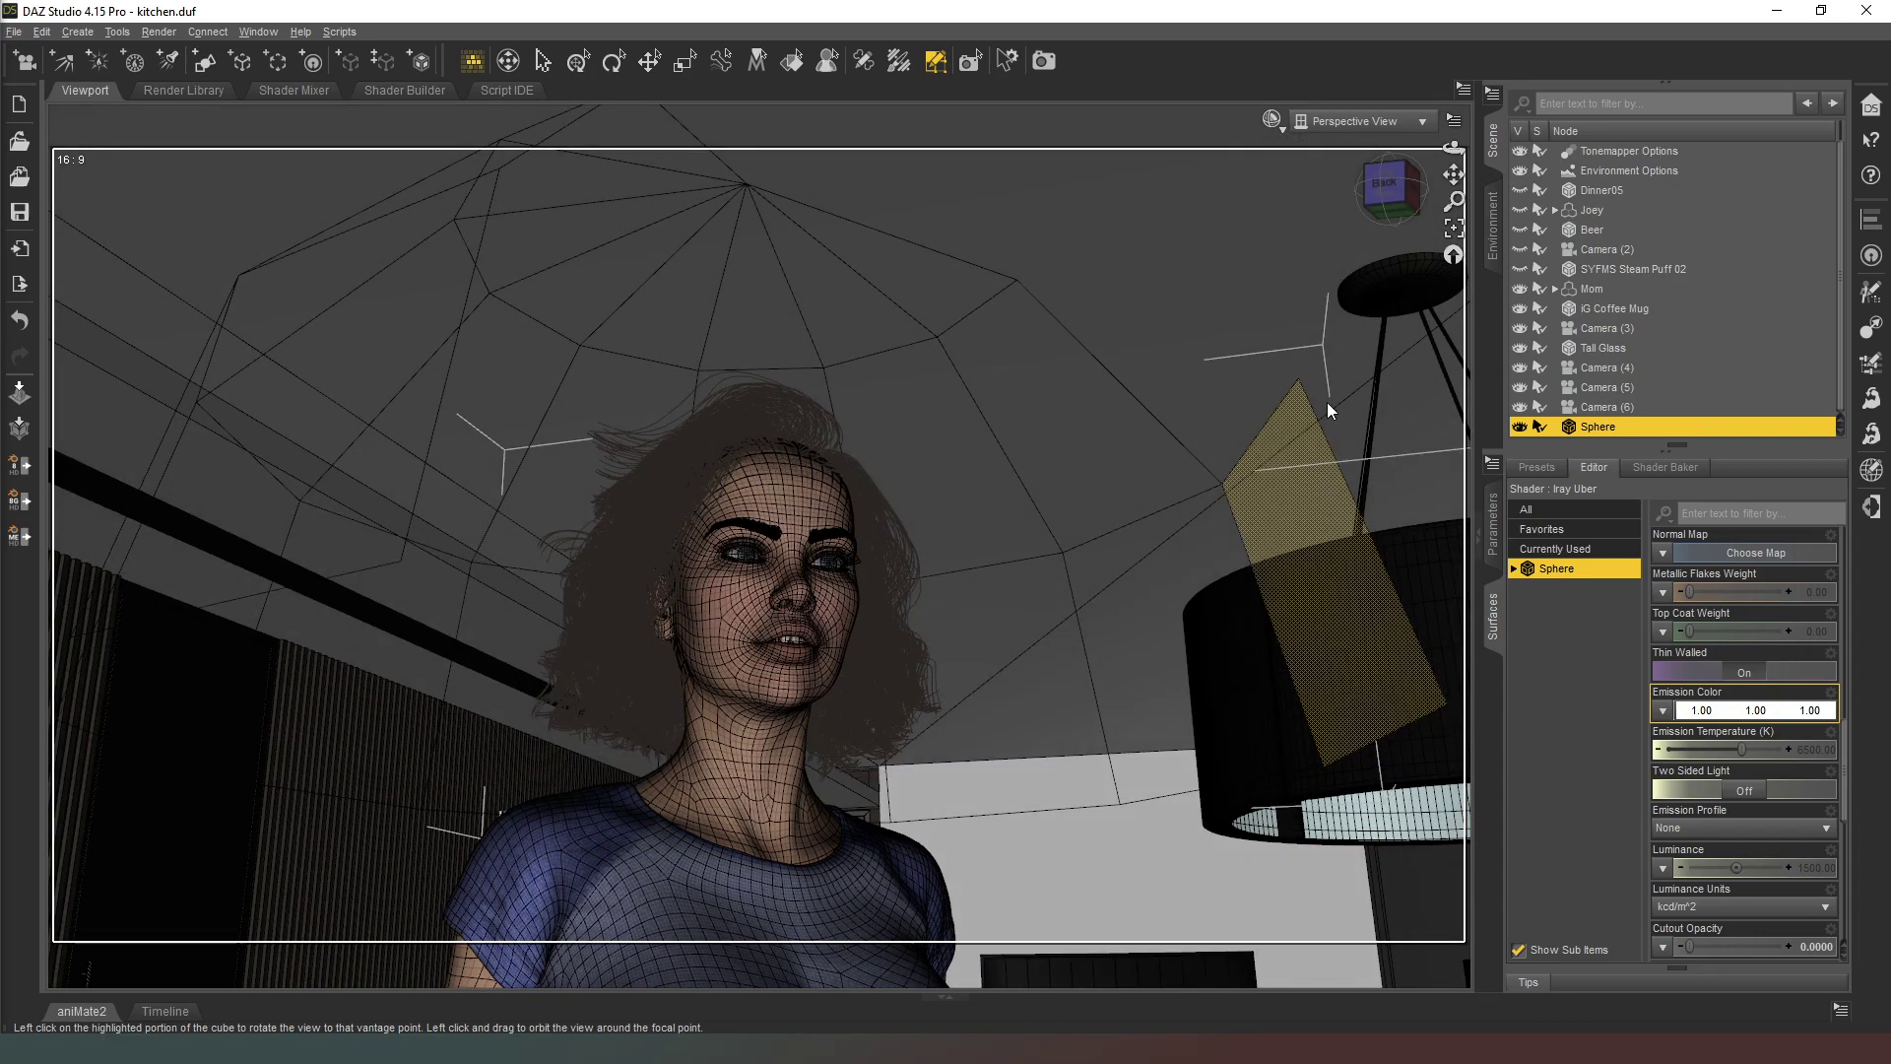
pyautogui.rightClick(1304, 486)
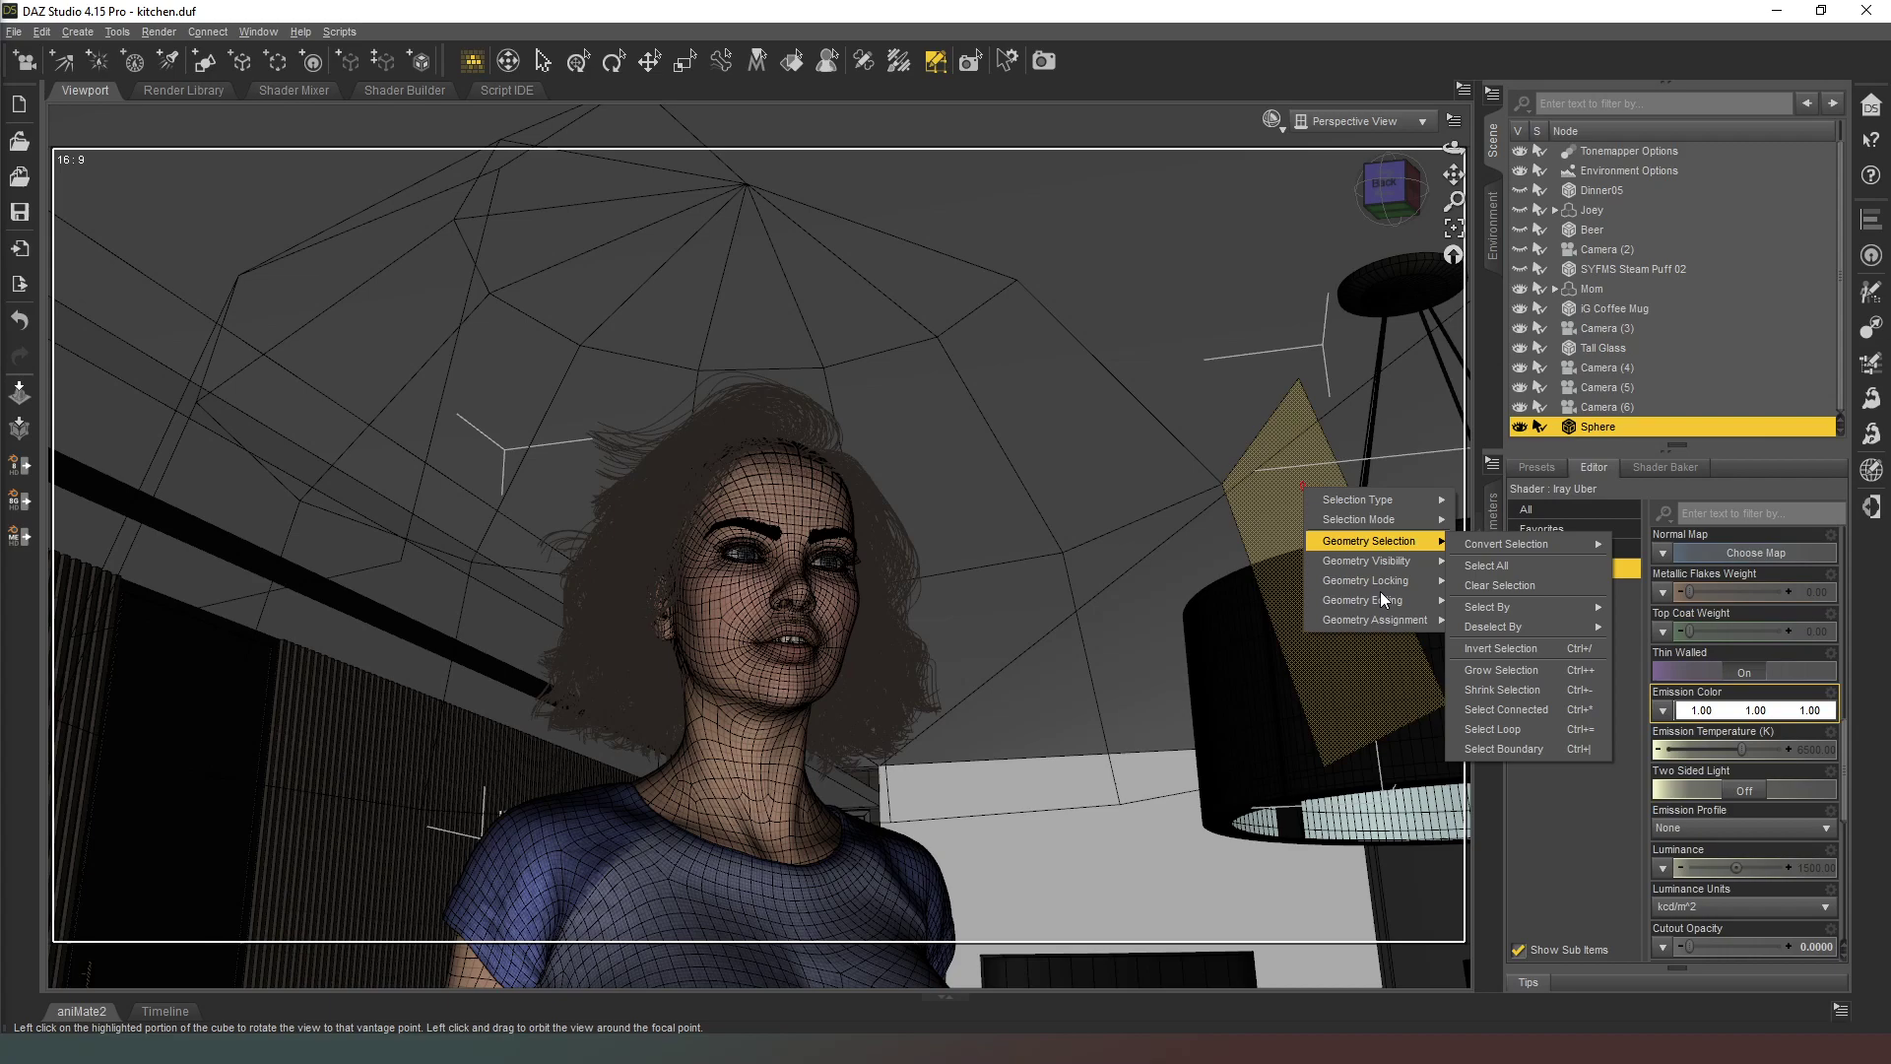
pyautogui.moveTo(1389, 600)
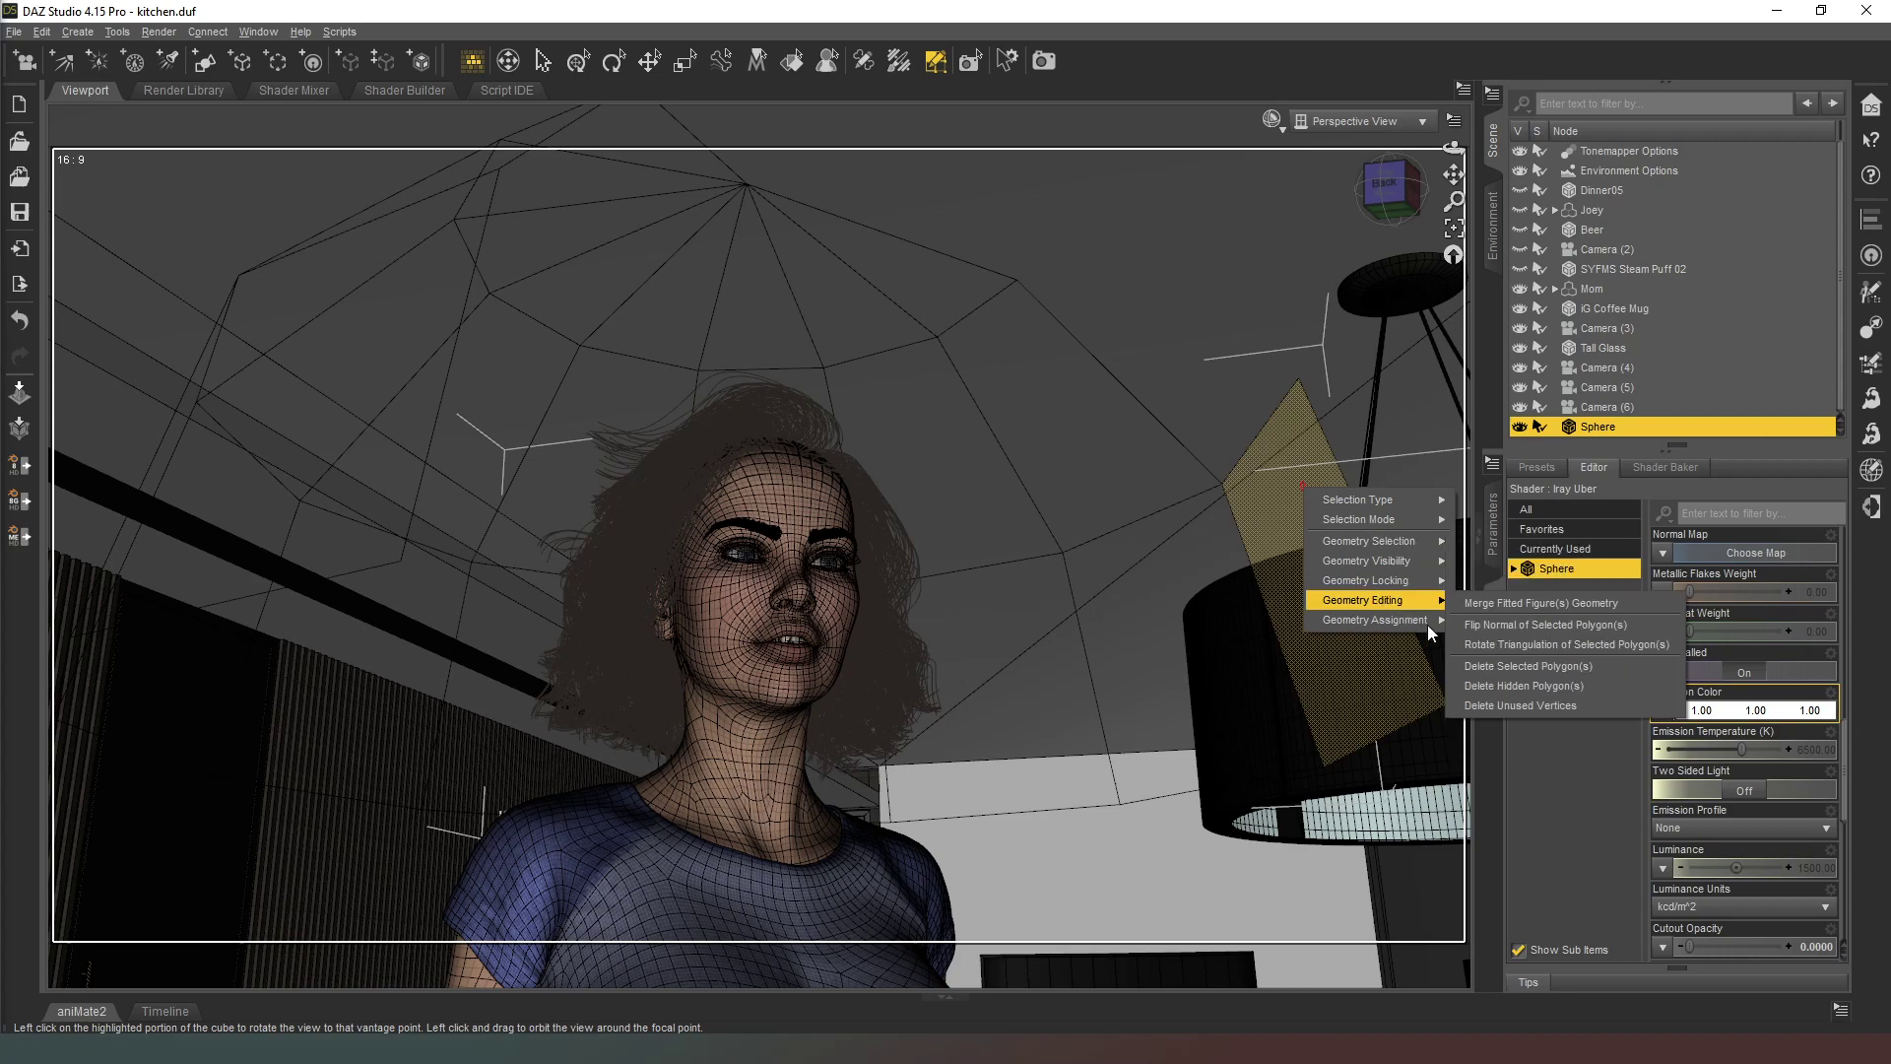
pyautogui.click(1552, 668)
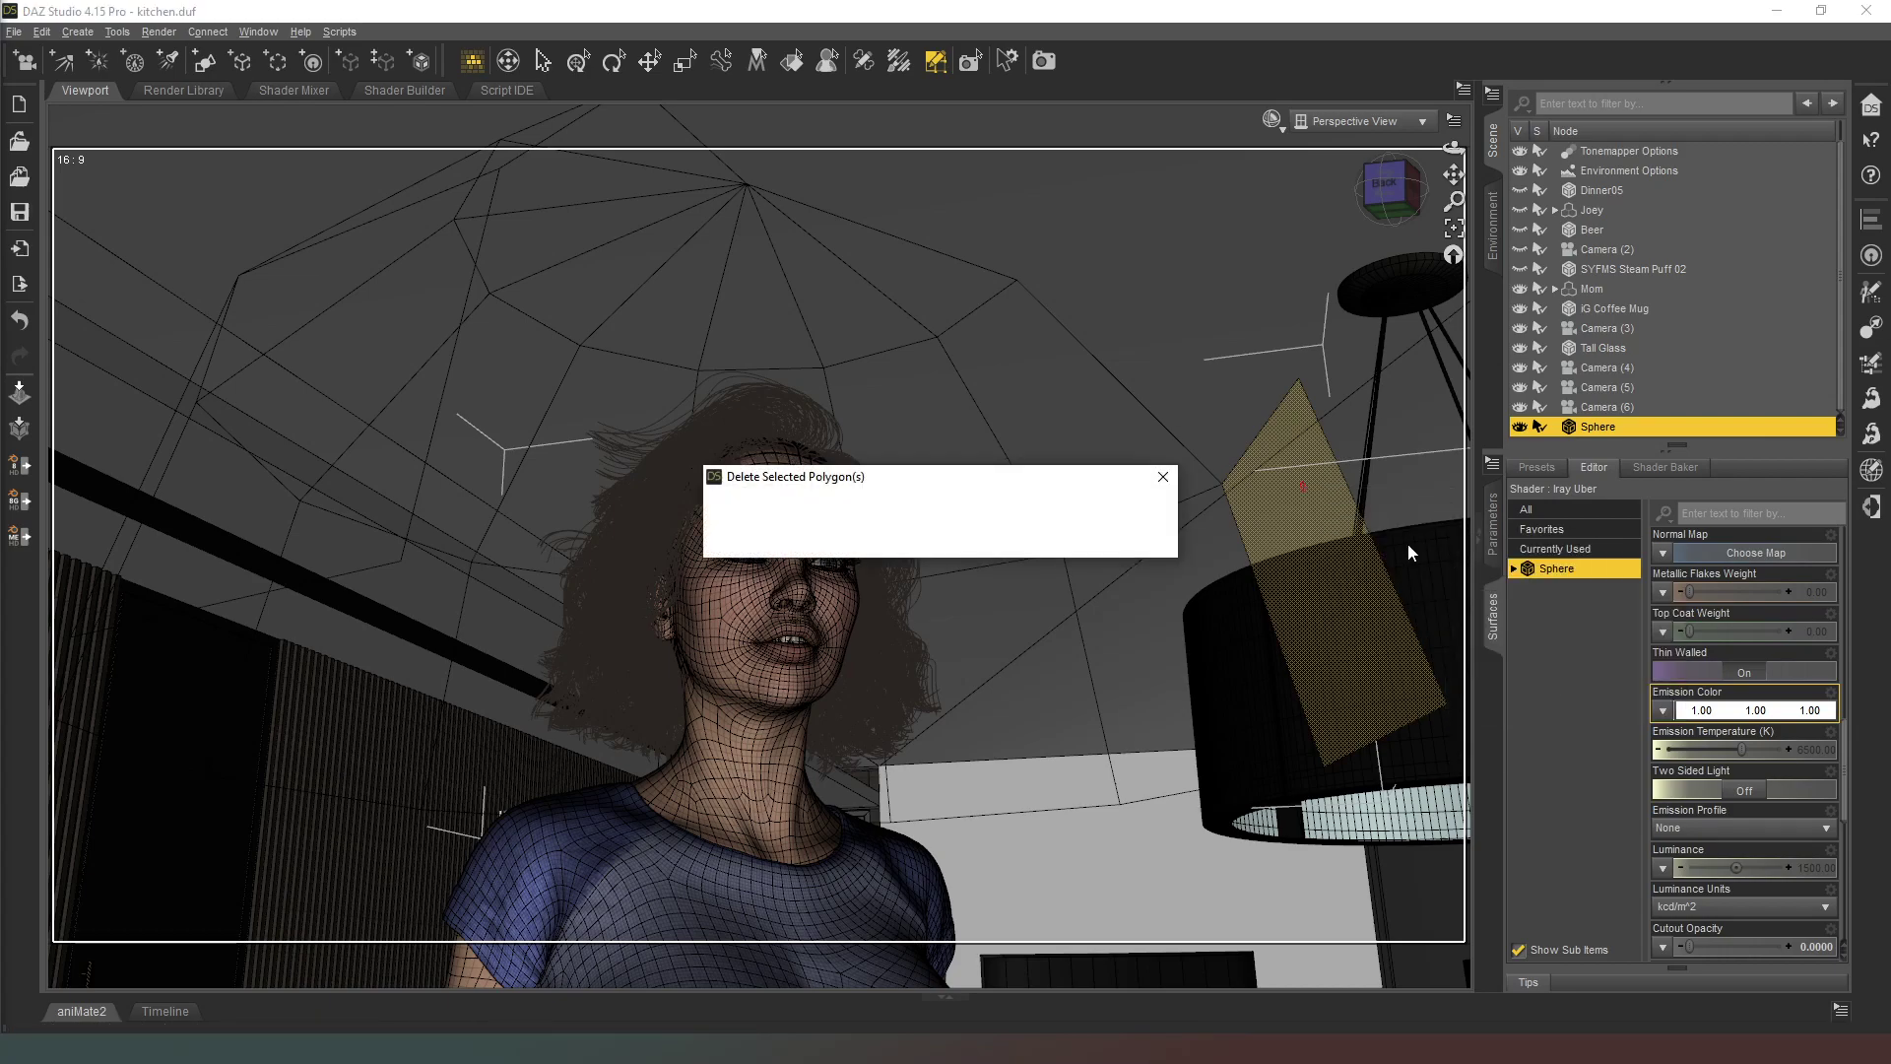
pyautogui.click(926, 546)
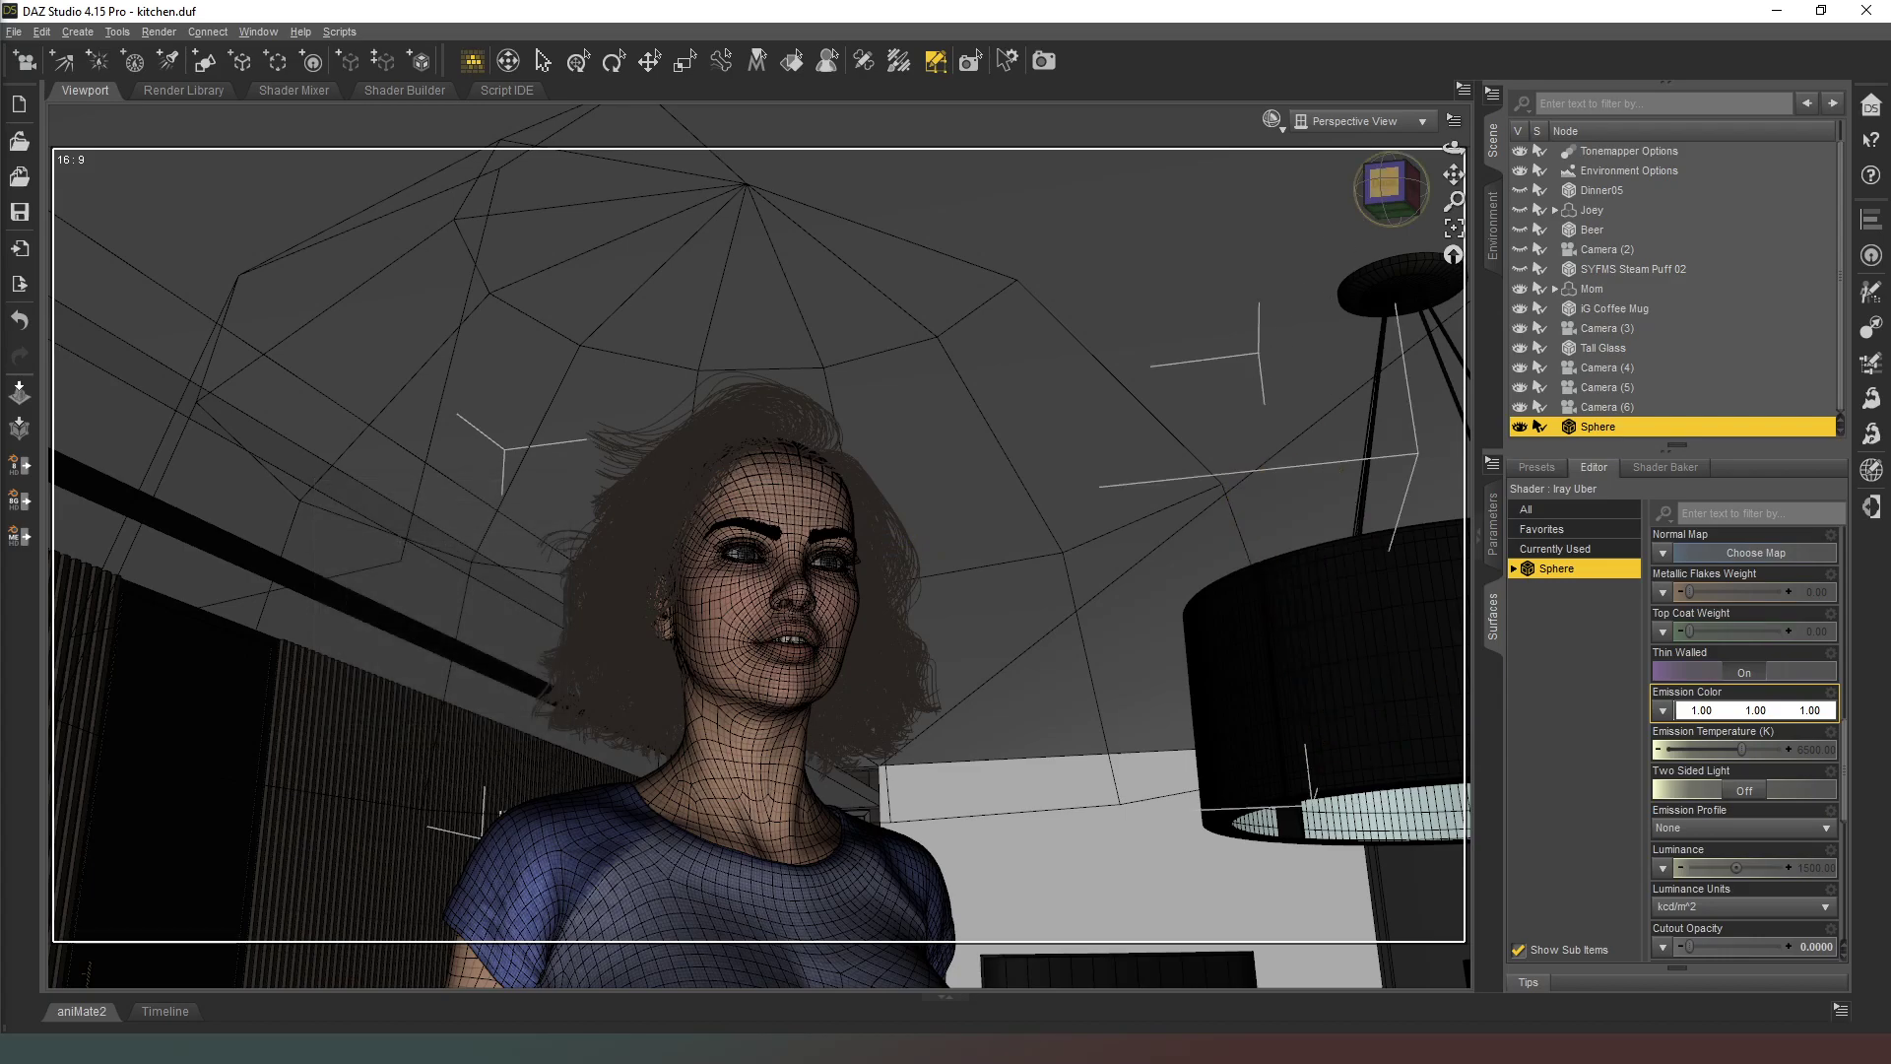
# - Move the cut-open dome away from the kitchen counter with the Translate tool, to about X -35 and Z -298
pyautogui.moveTo(1384, 183); pyautogui.dragTo(1384, 203)
pyautogui.moveTo(1454, 147); pyautogui.dragTo(1325, 231)
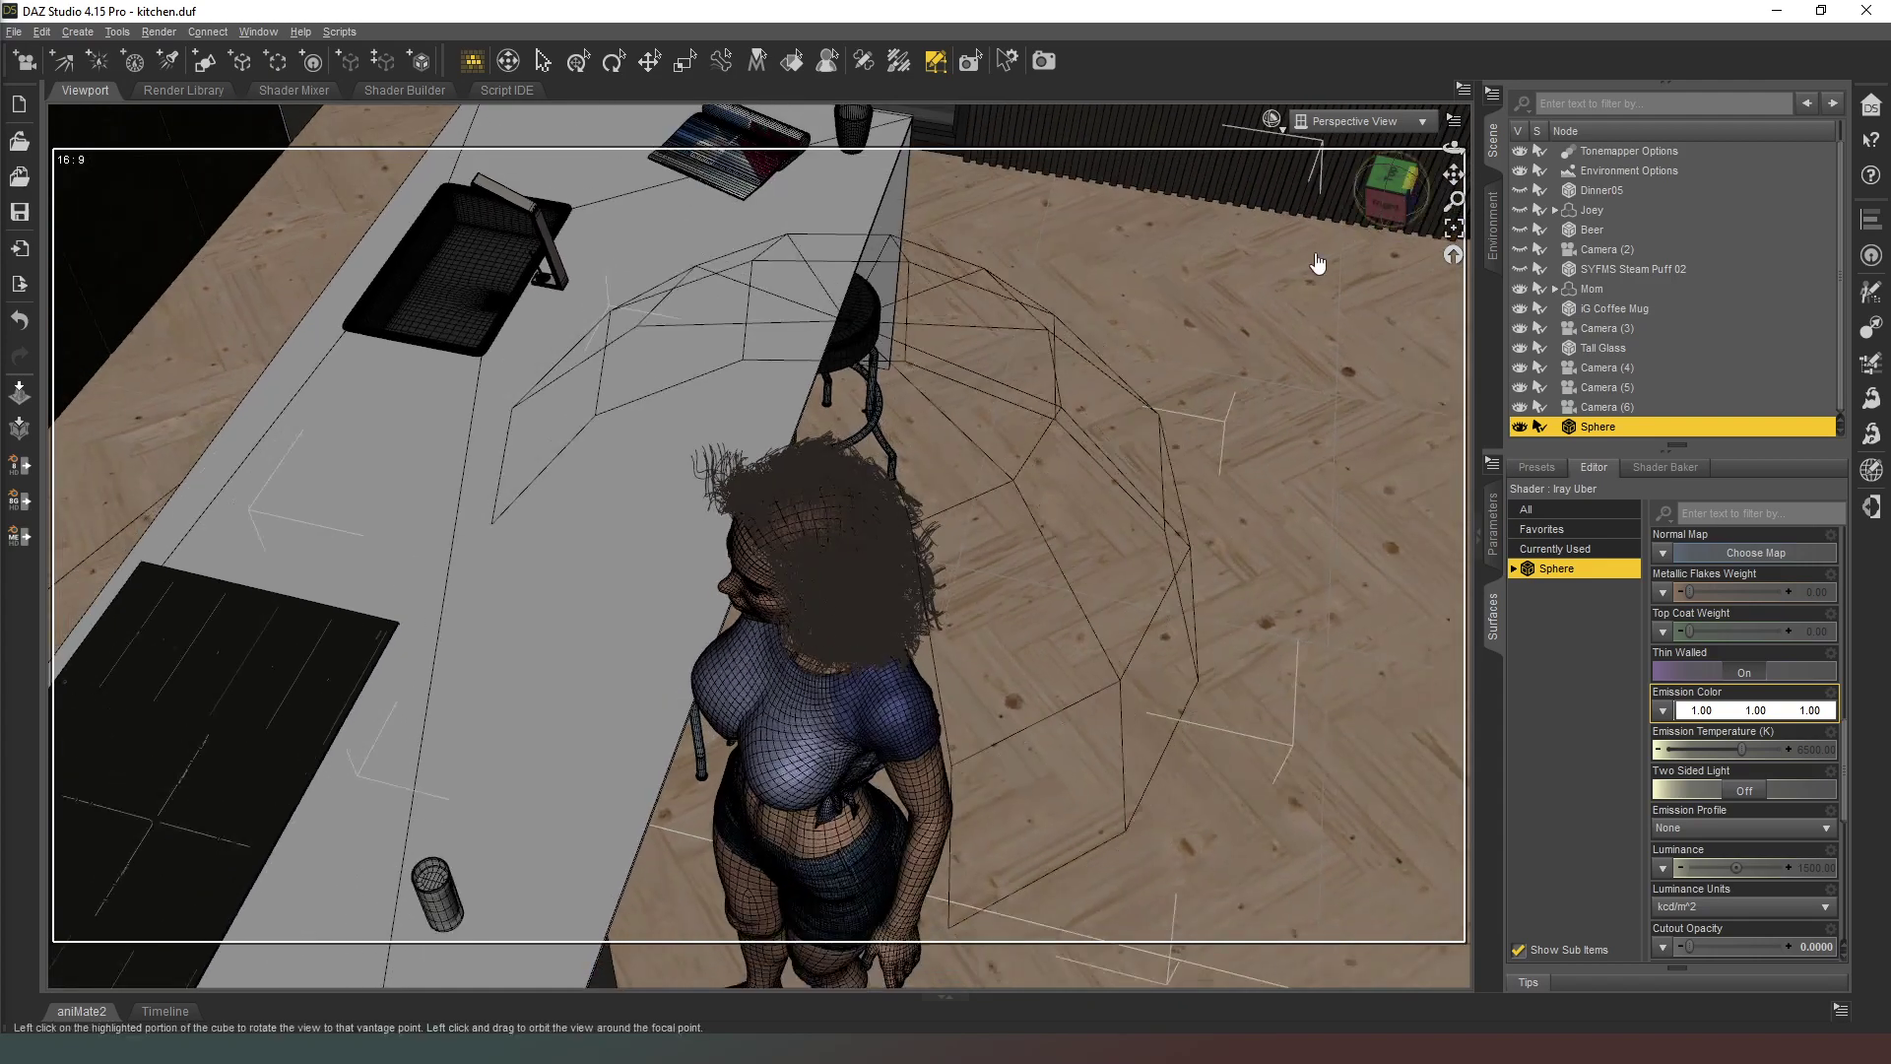
pyautogui.click(650, 61)
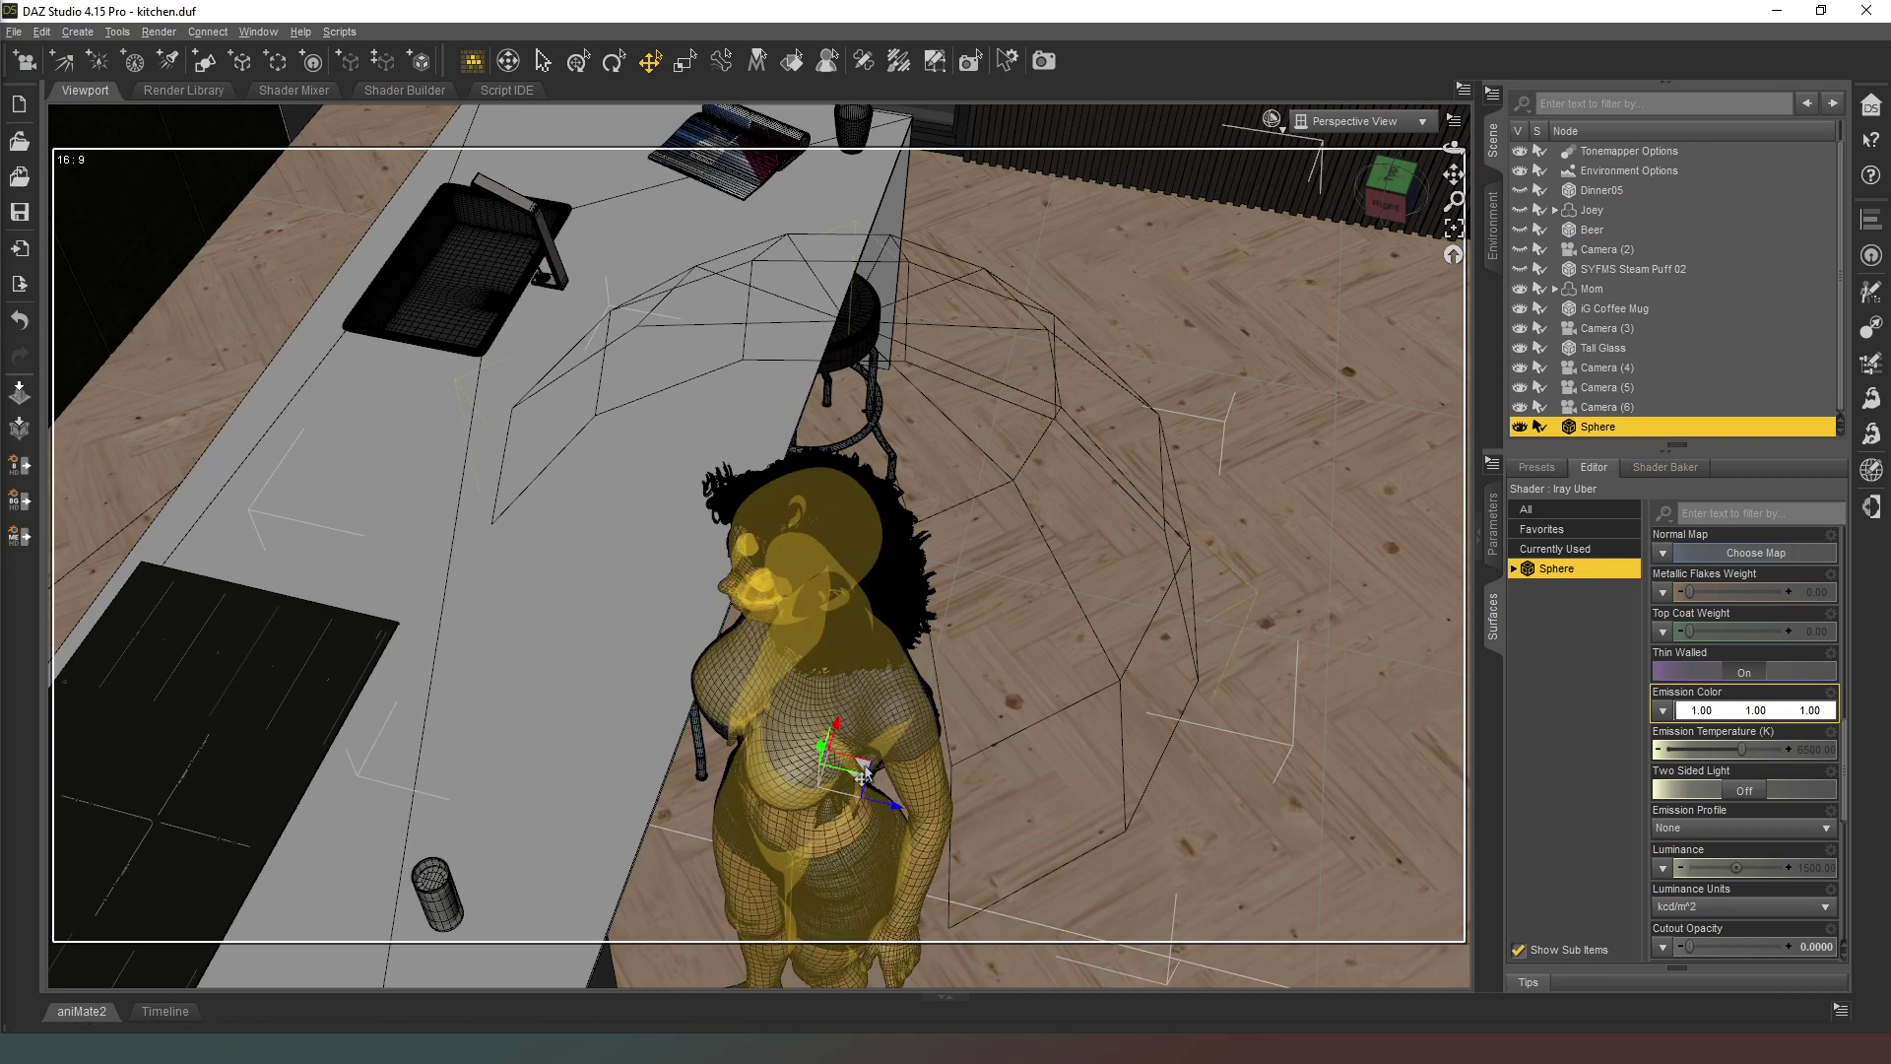
pyautogui.moveTo(861, 774); pyautogui.dragTo(1010, 778)
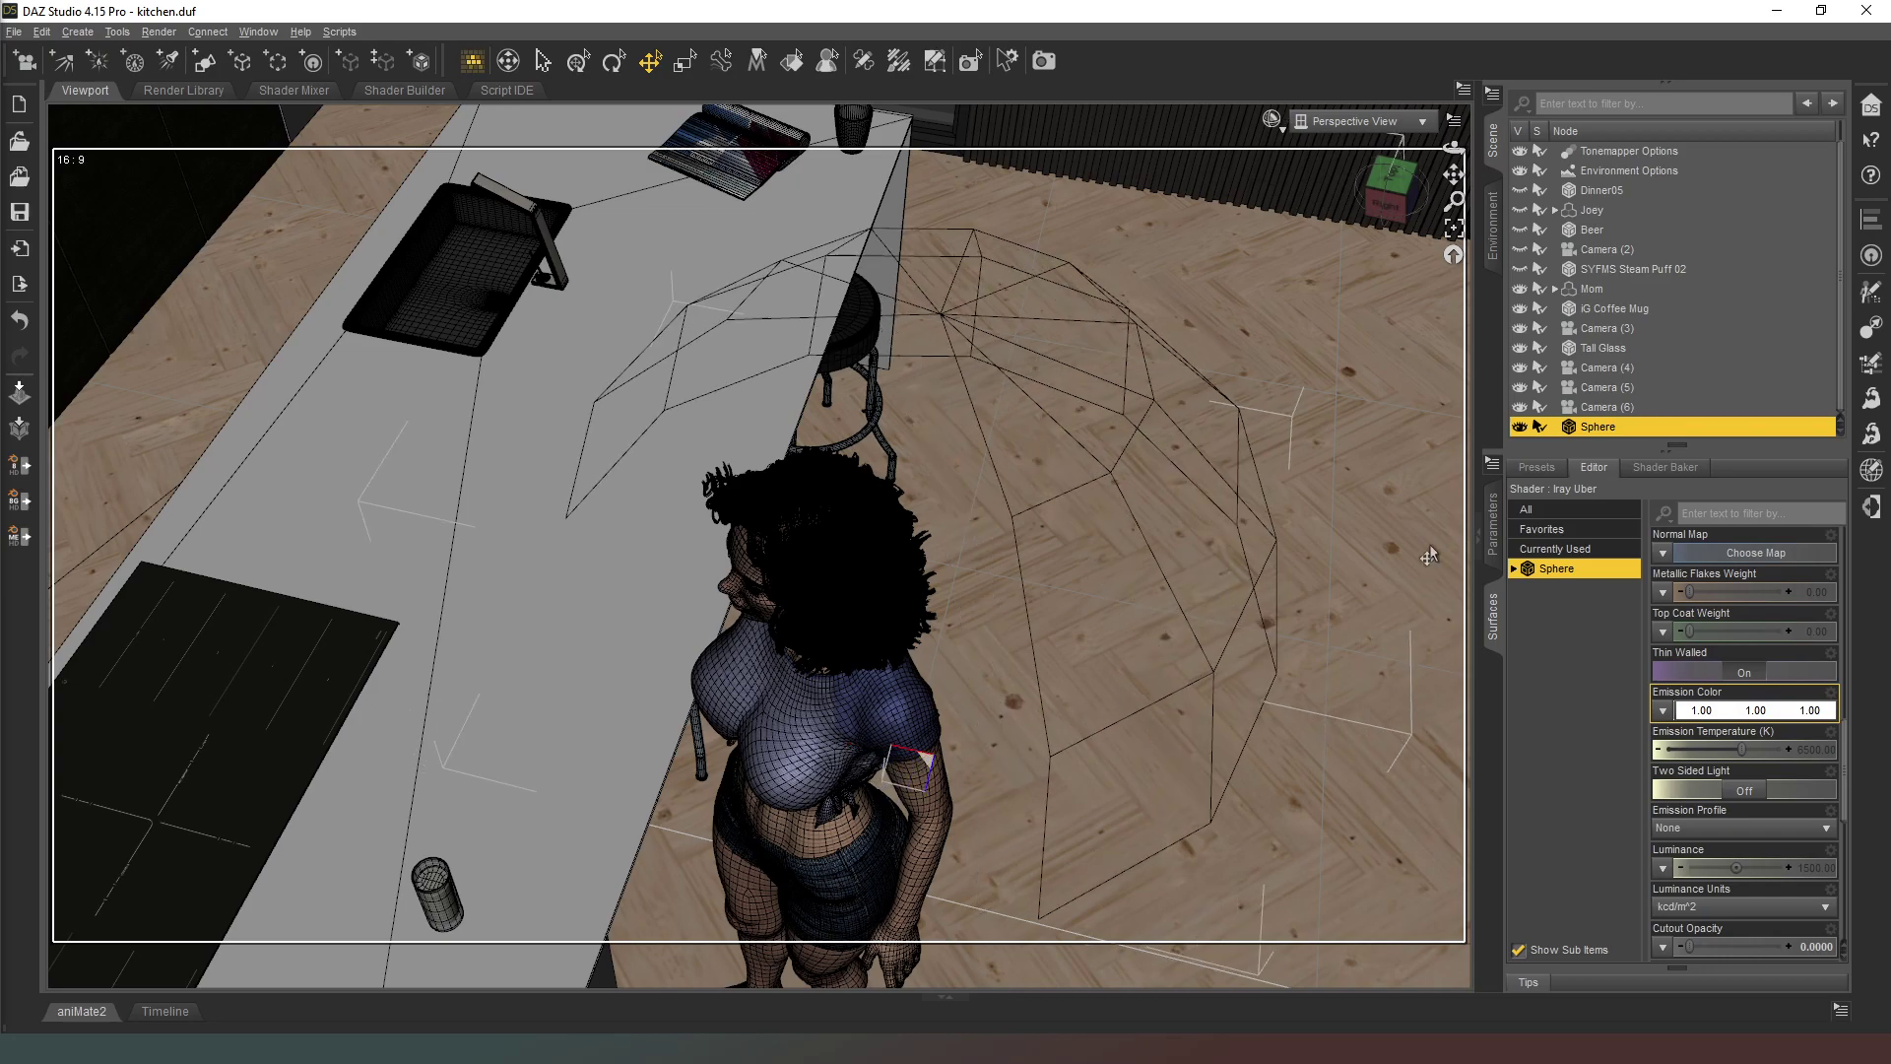
# - Rotate the sphere dome about its vertical axis, setting Y Rotate to about -8.76
pyautogui.click(1493, 522)
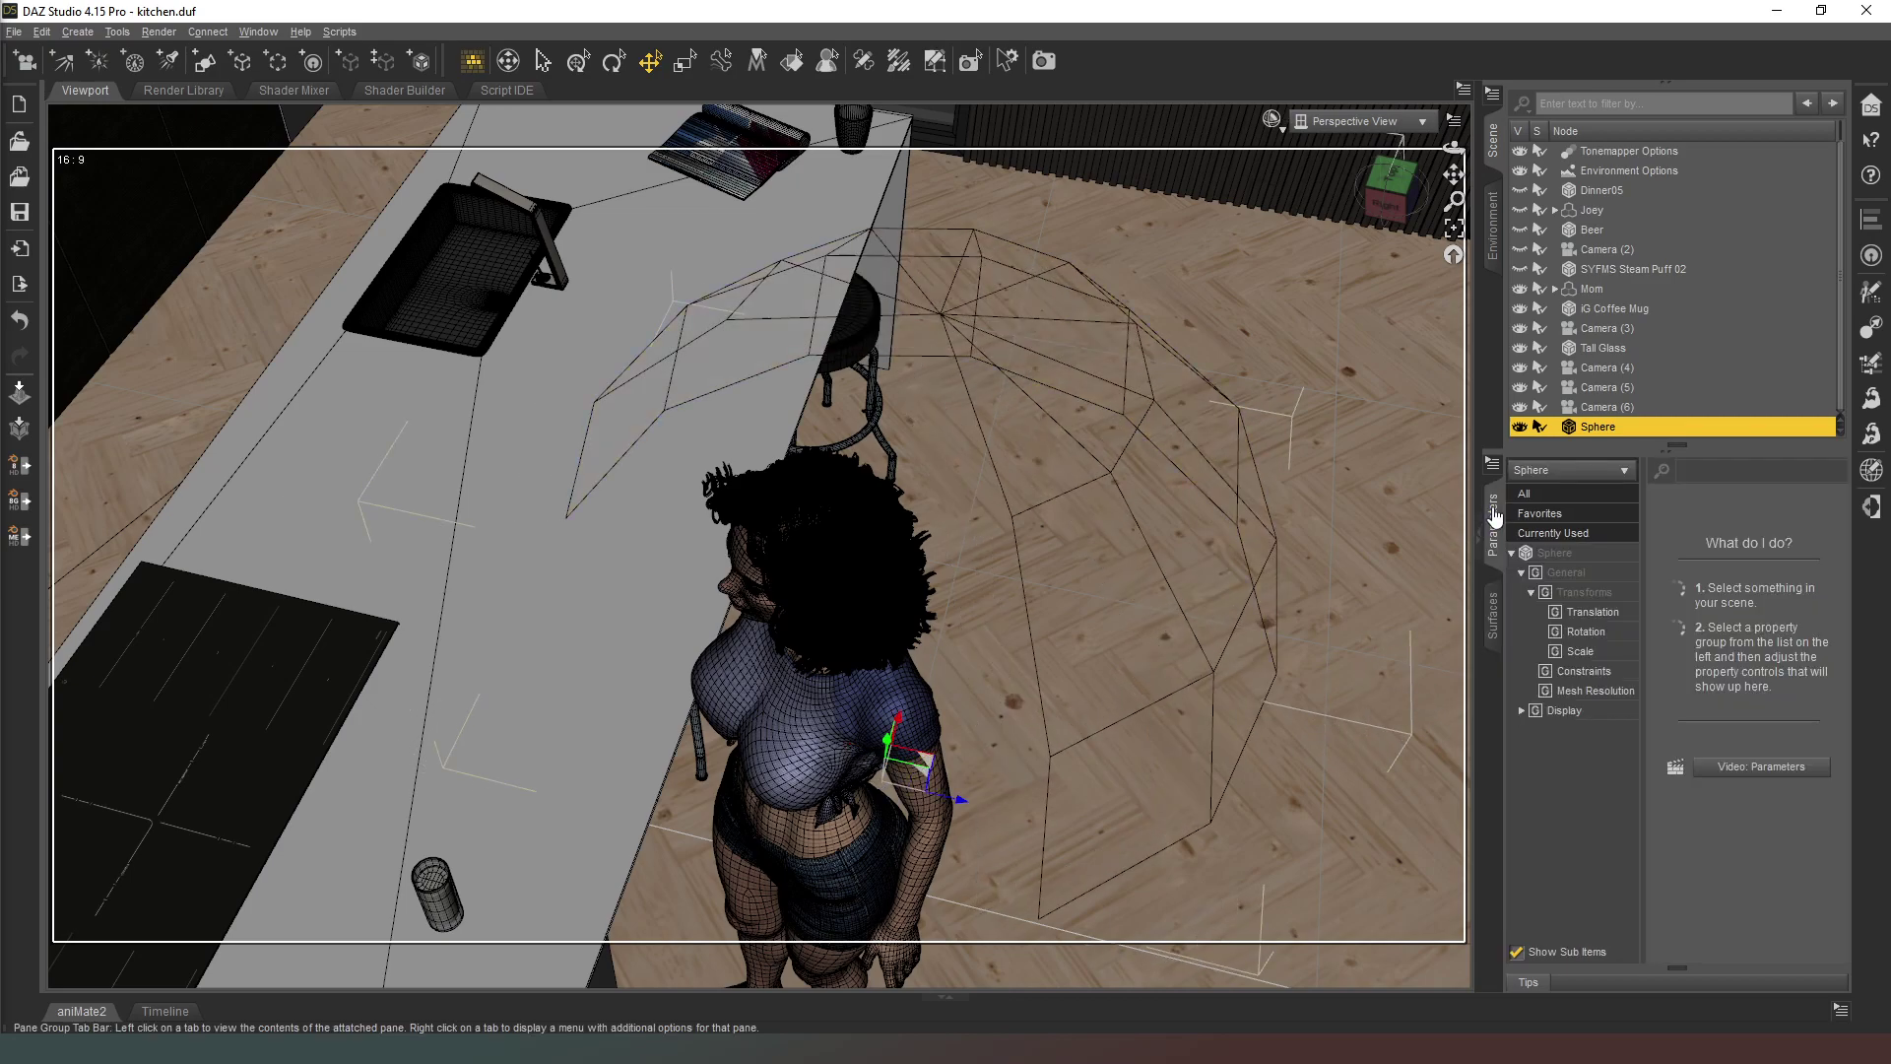
pyautogui.click(1586, 552)
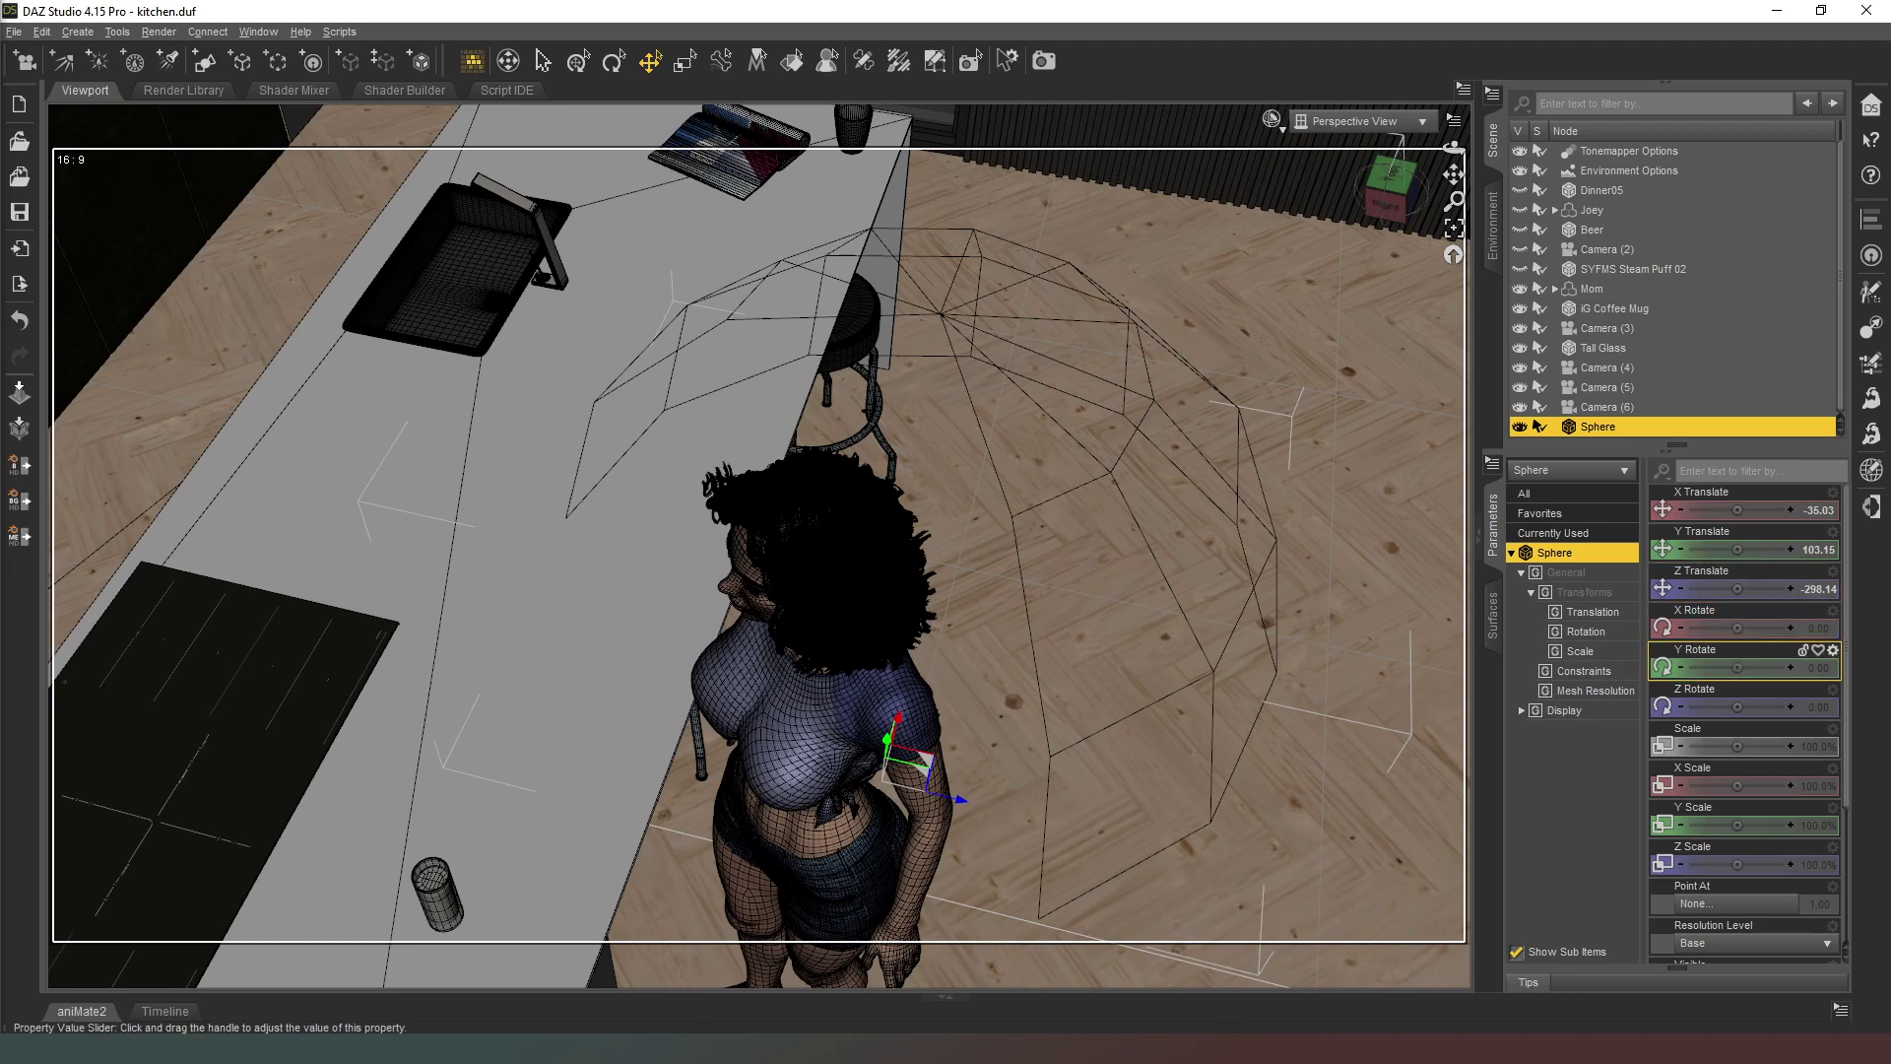
pyautogui.moveTo(1728, 668); pyautogui.dragTo(1742, 679)
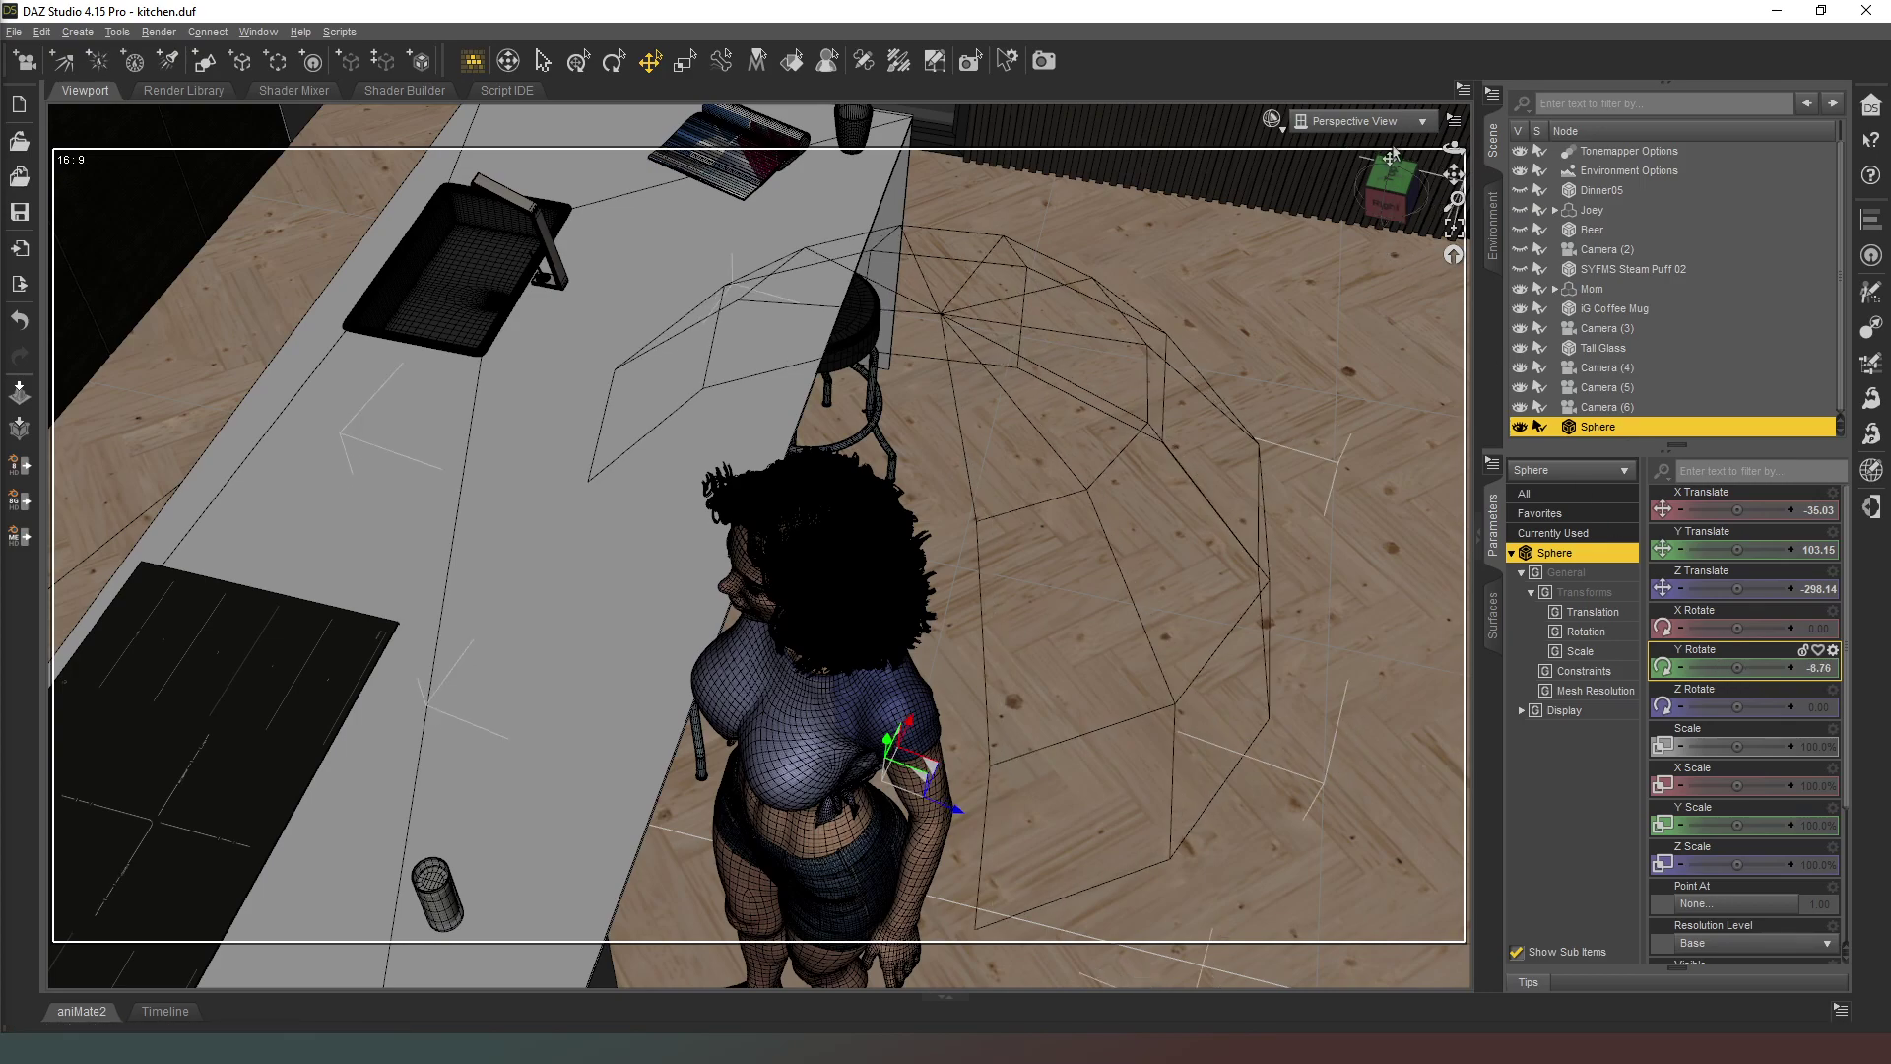
# - Return to the Camera (6) shot and preview the repositioned dome's lighting in NVIDIA Iray
pyautogui.click(1408, 266)
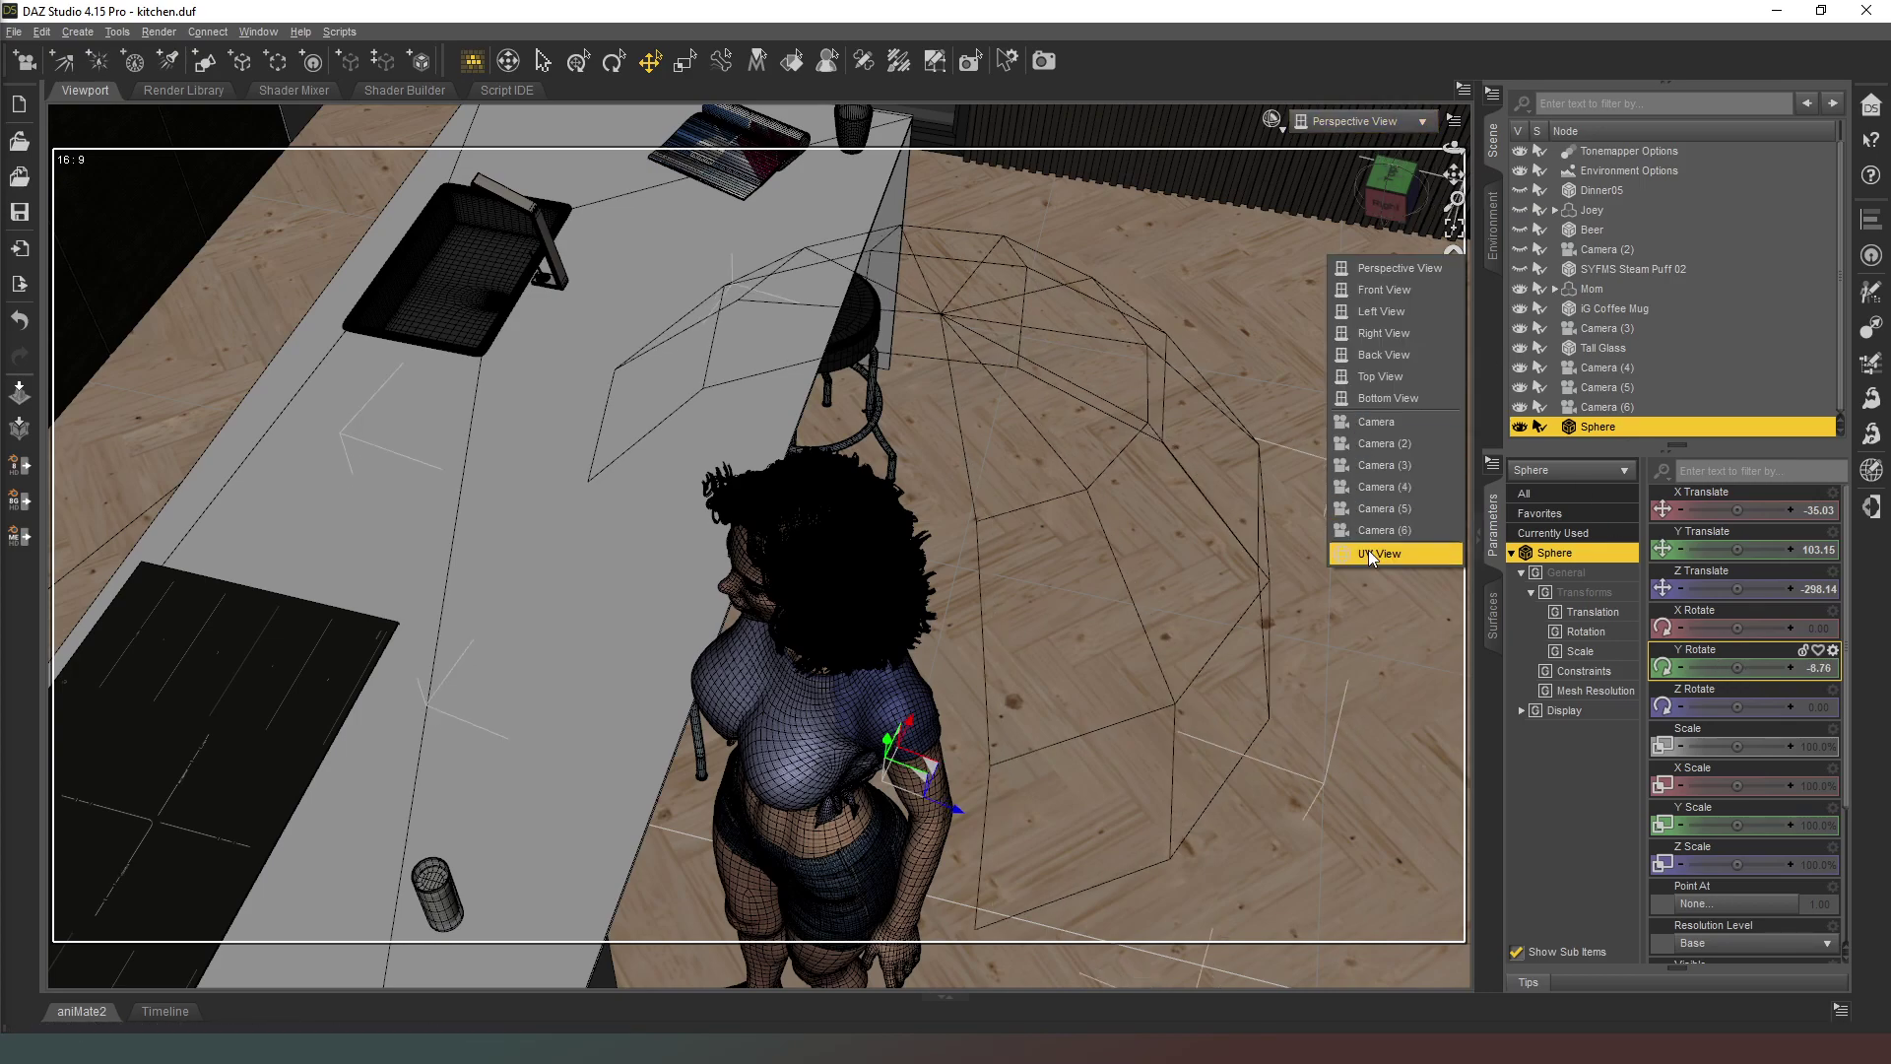
pyautogui.click(1392, 530)
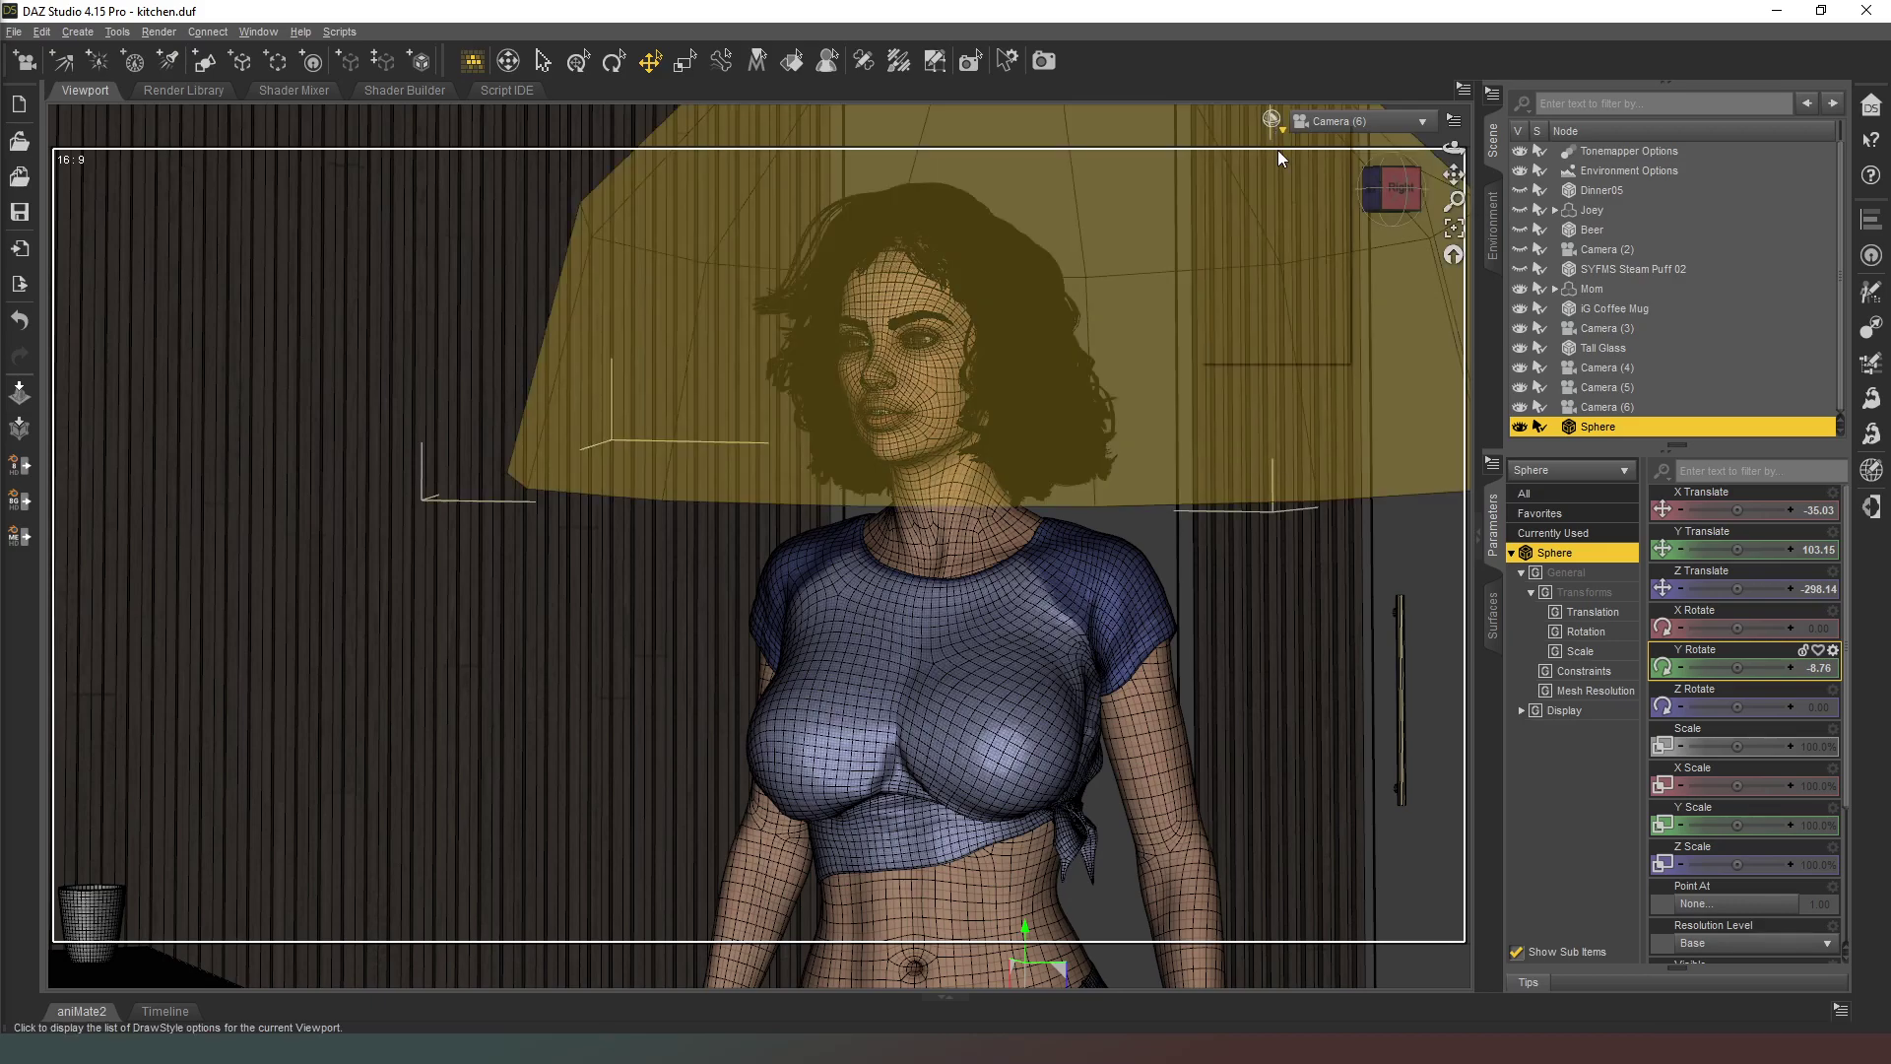
pyautogui.click(1274, 122)
pyautogui.click(1304, 351)
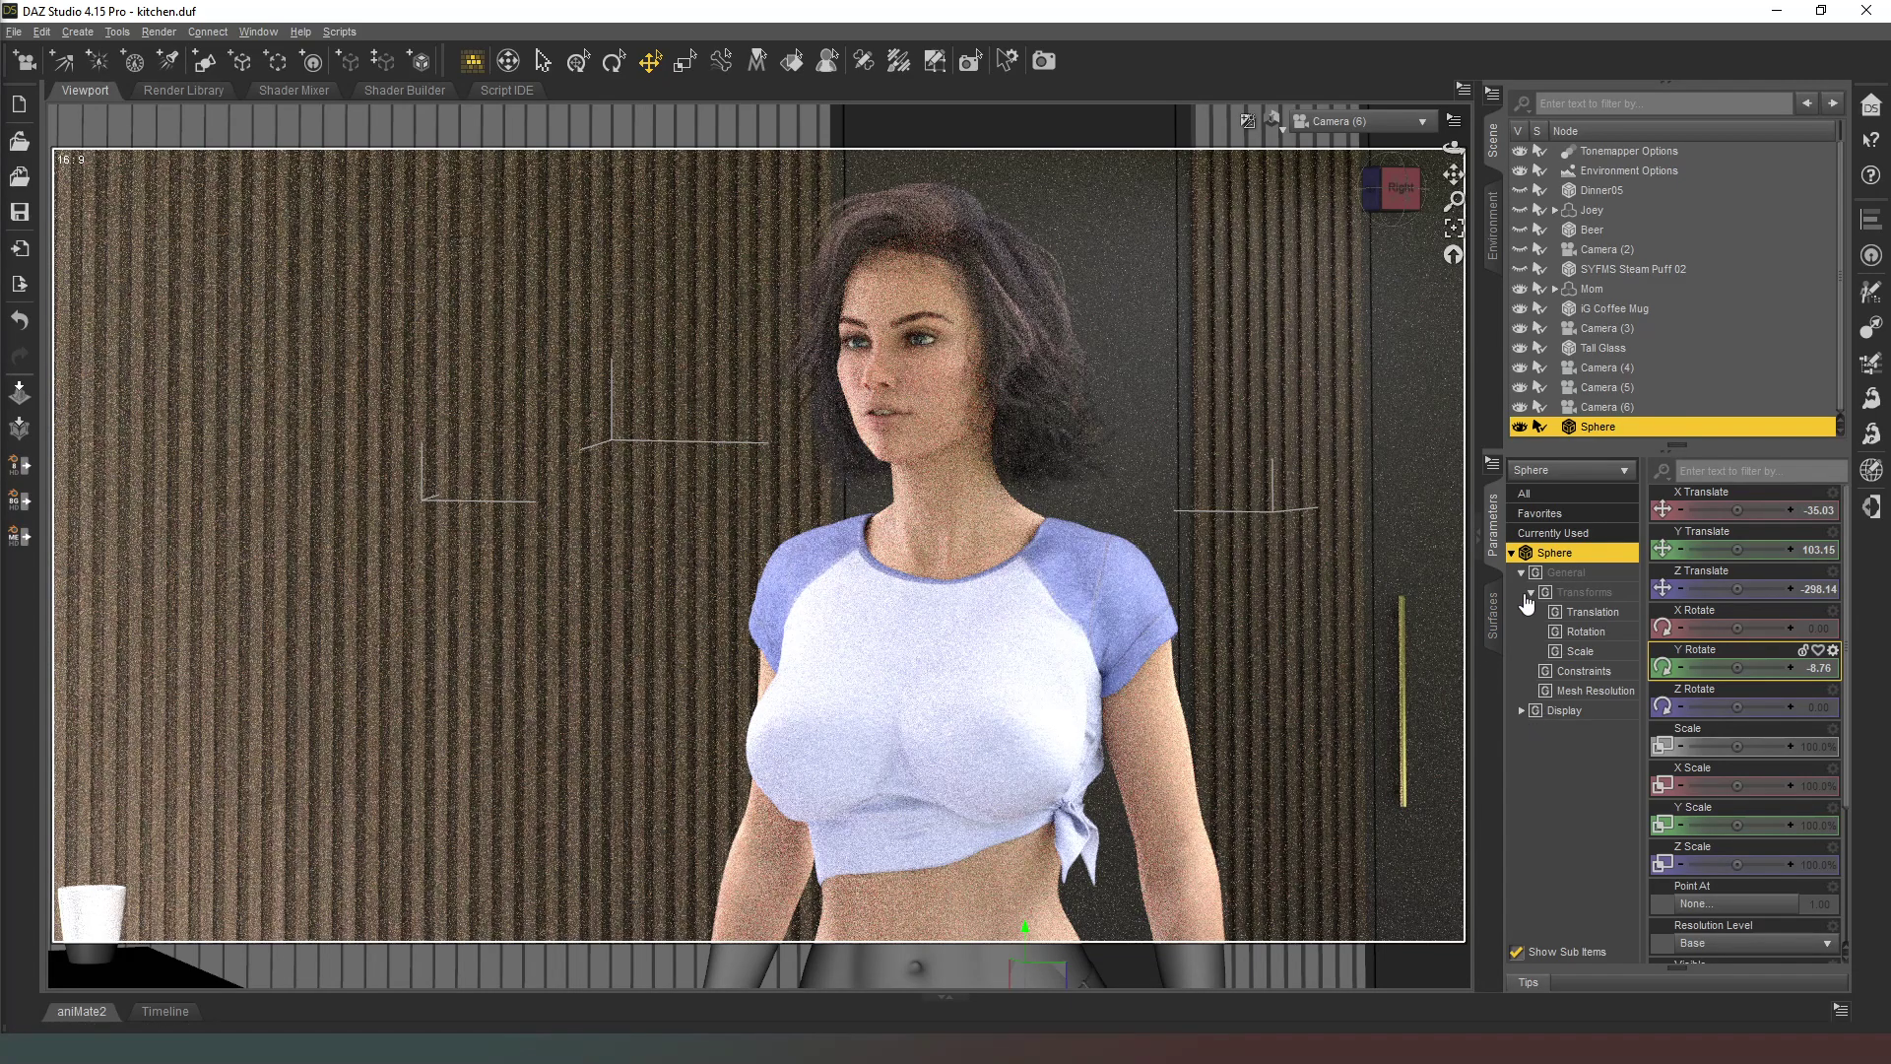
# - In the Emission settings of the sphere's Default surface, set Luminance to 500
pyautogui.click(1492, 606)
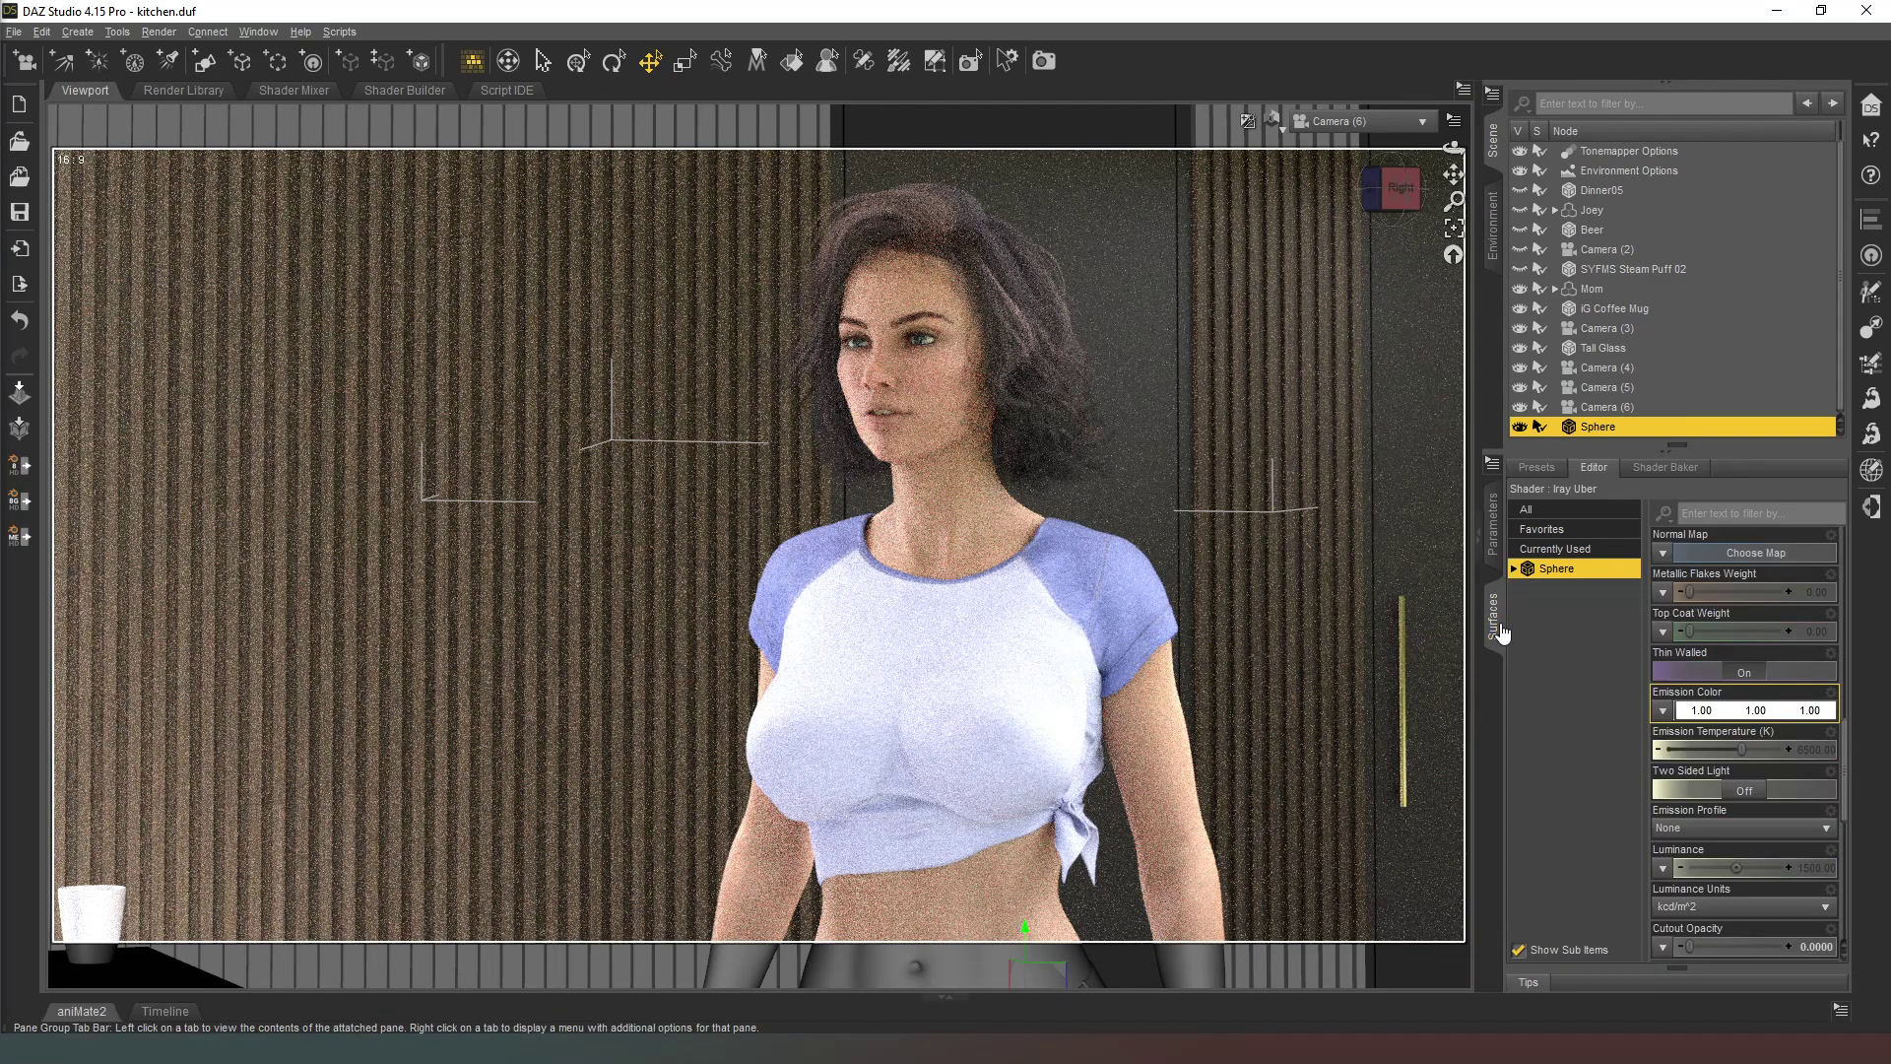
pyautogui.click(1514, 569)
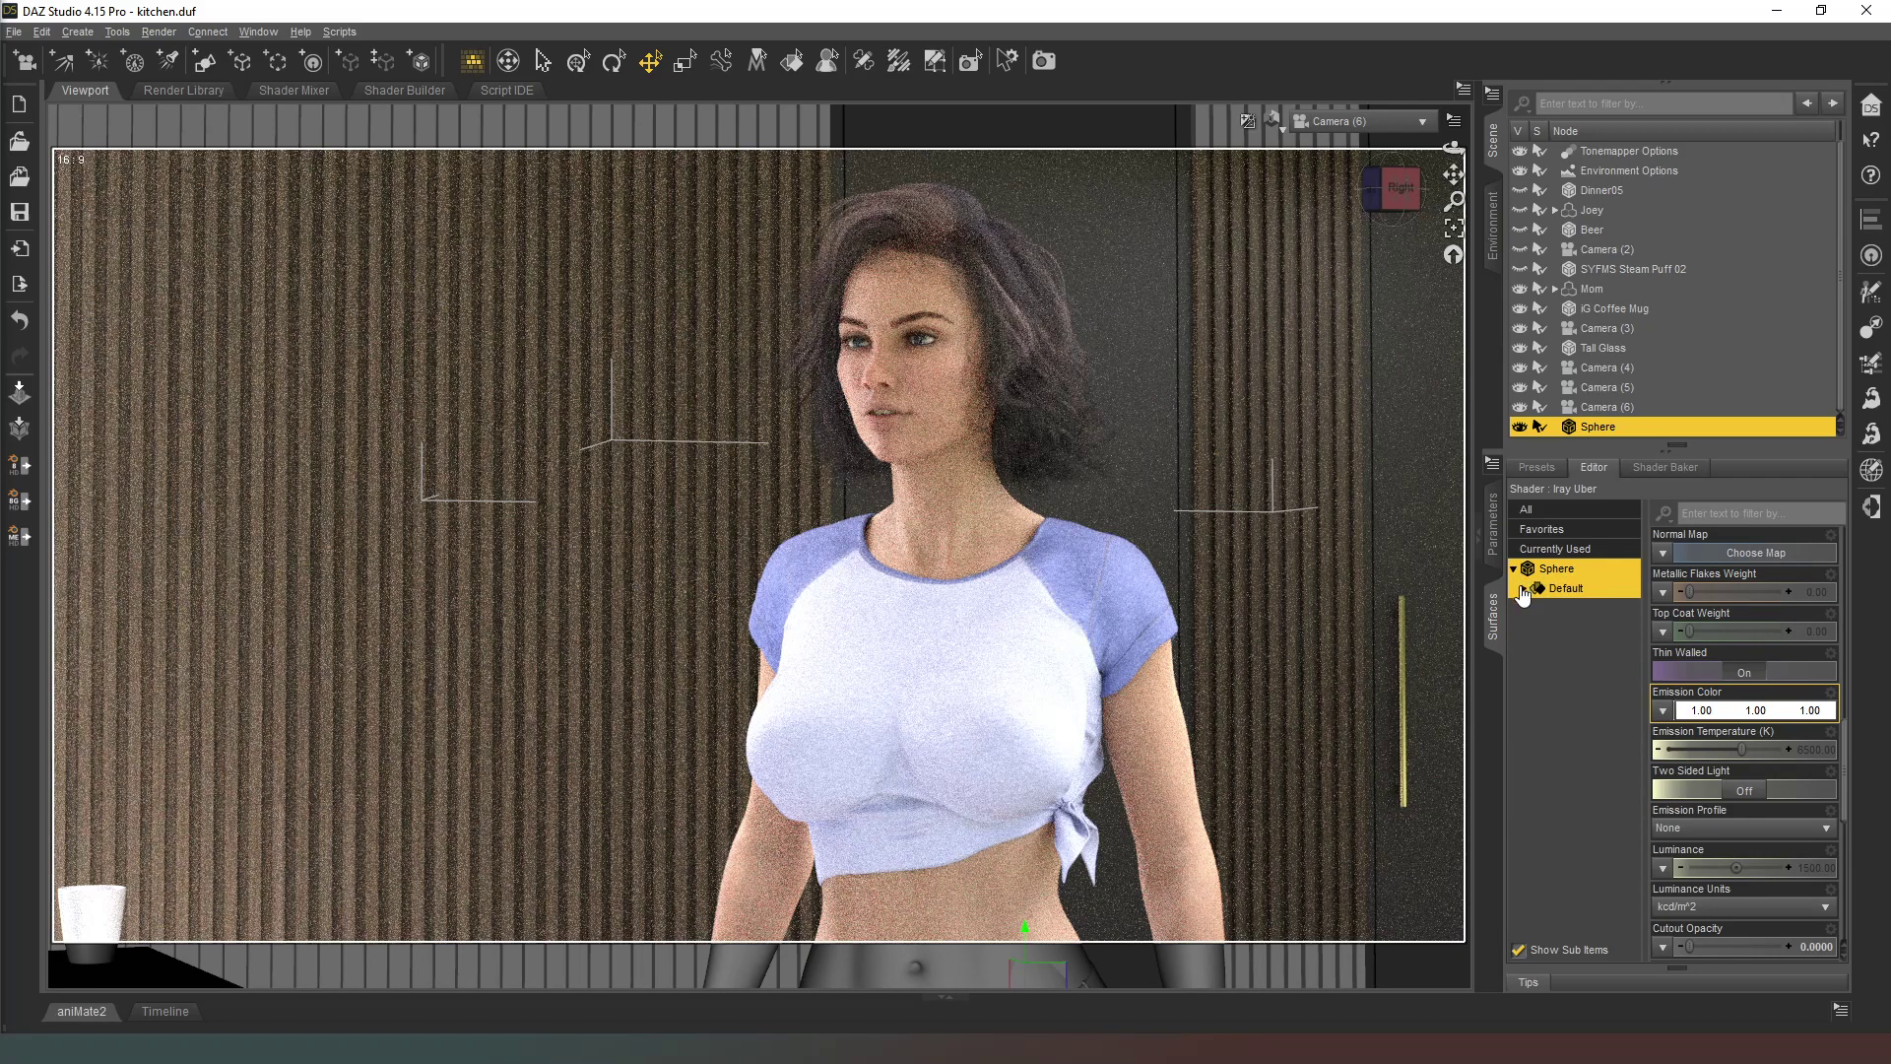
pyautogui.click(1524, 588)
pyautogui.click(1565, 708)
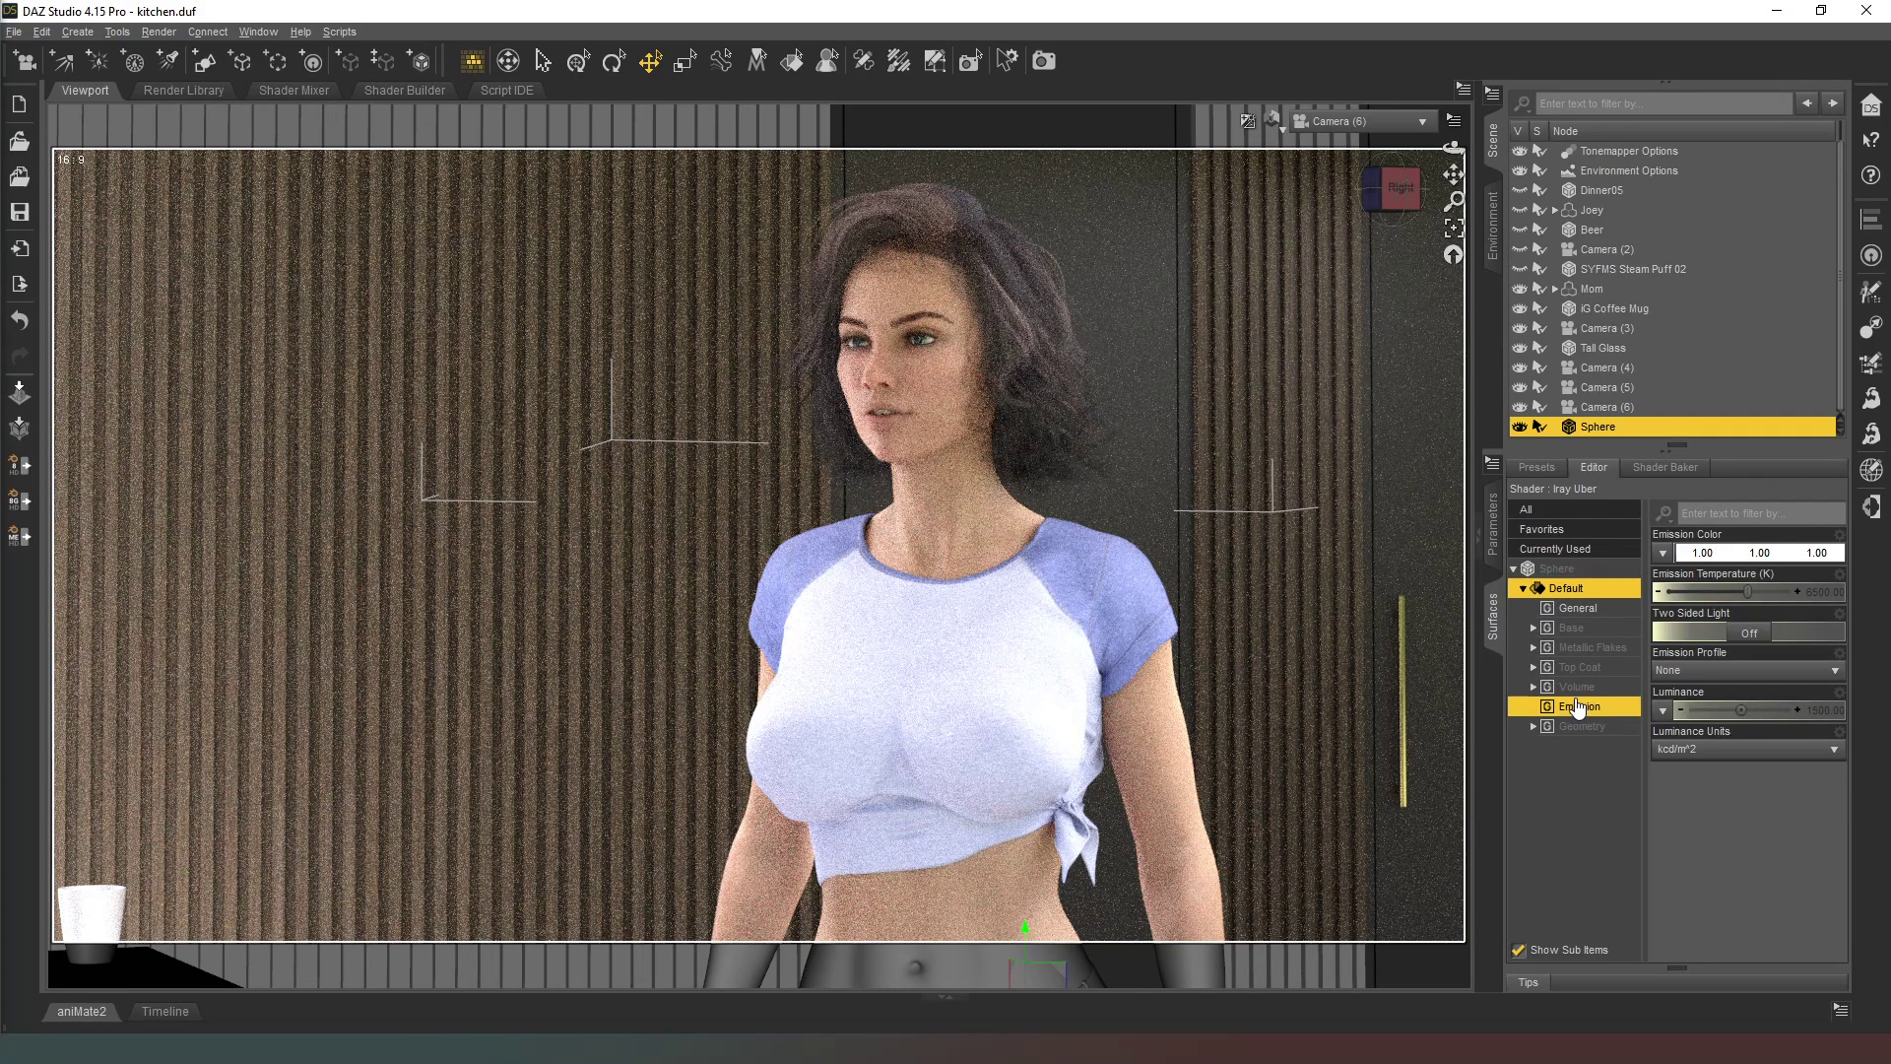
pyautogui.click(1830, 718)
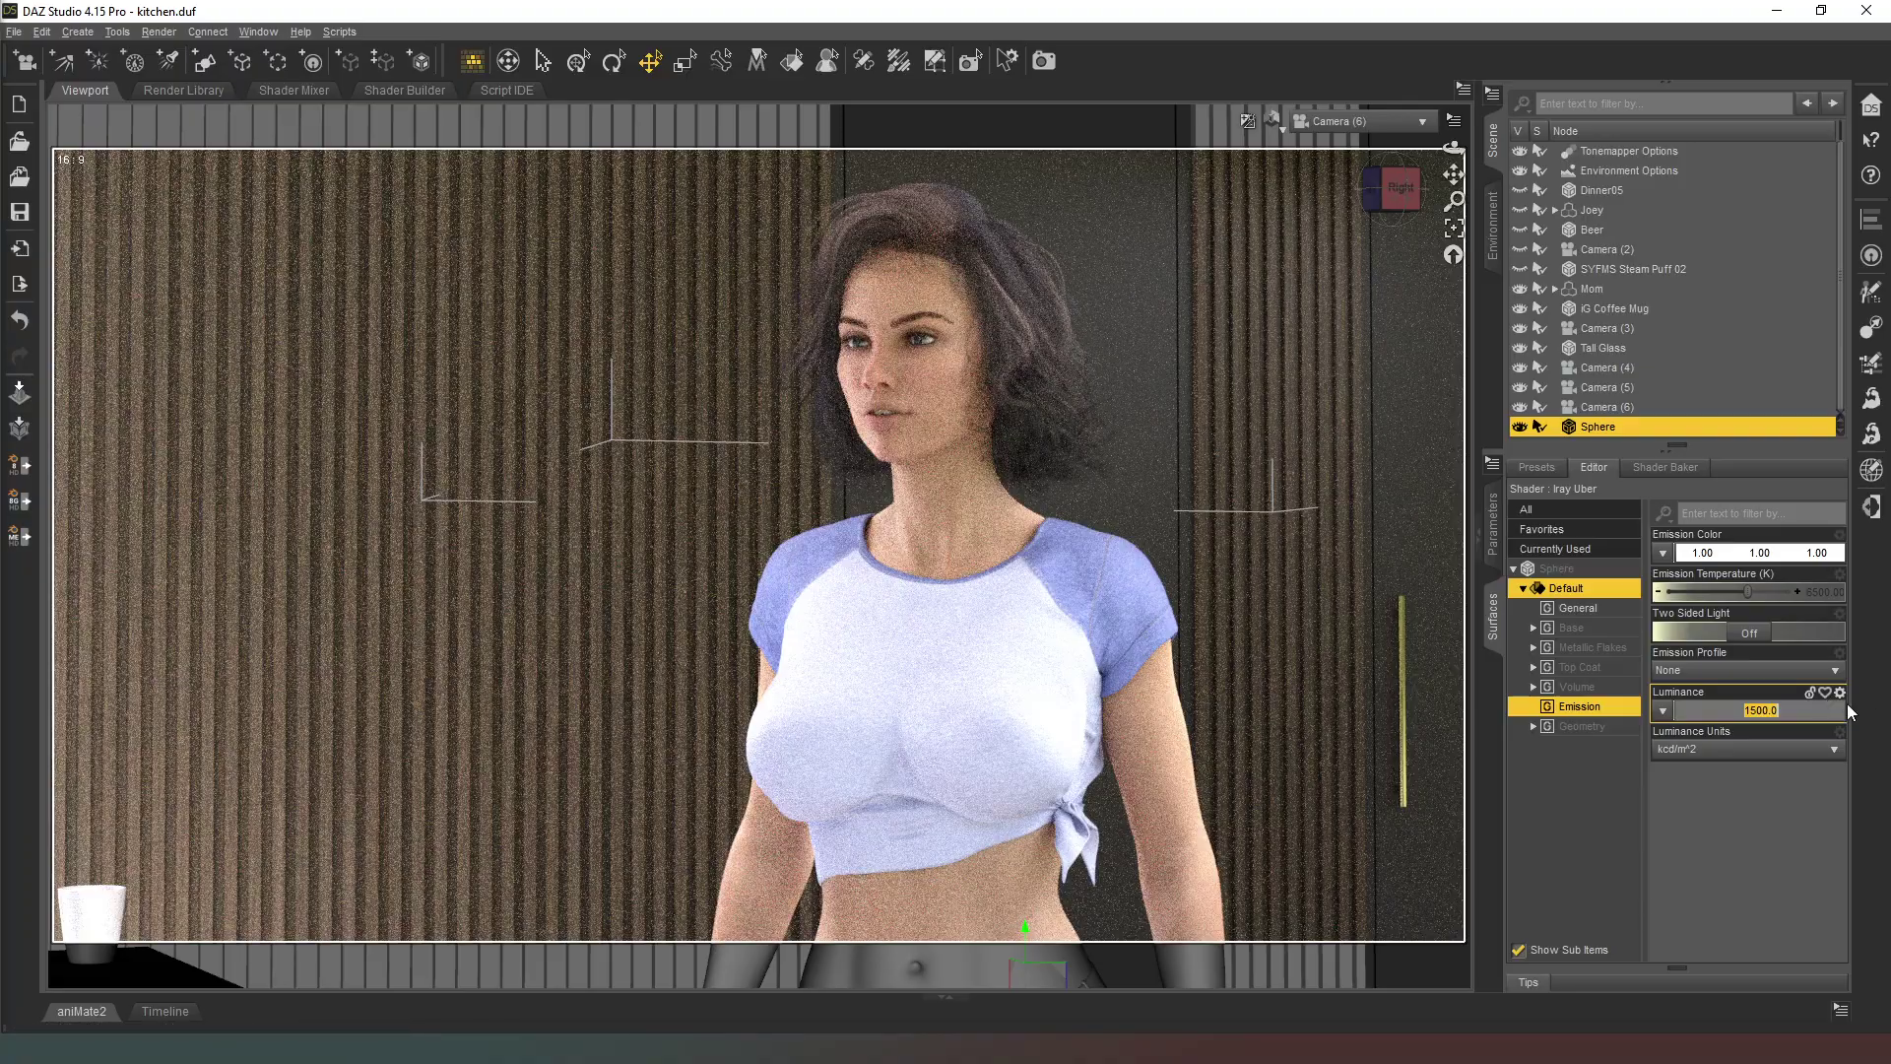
pyautogui.write('500')
pyautogui.press('Return')
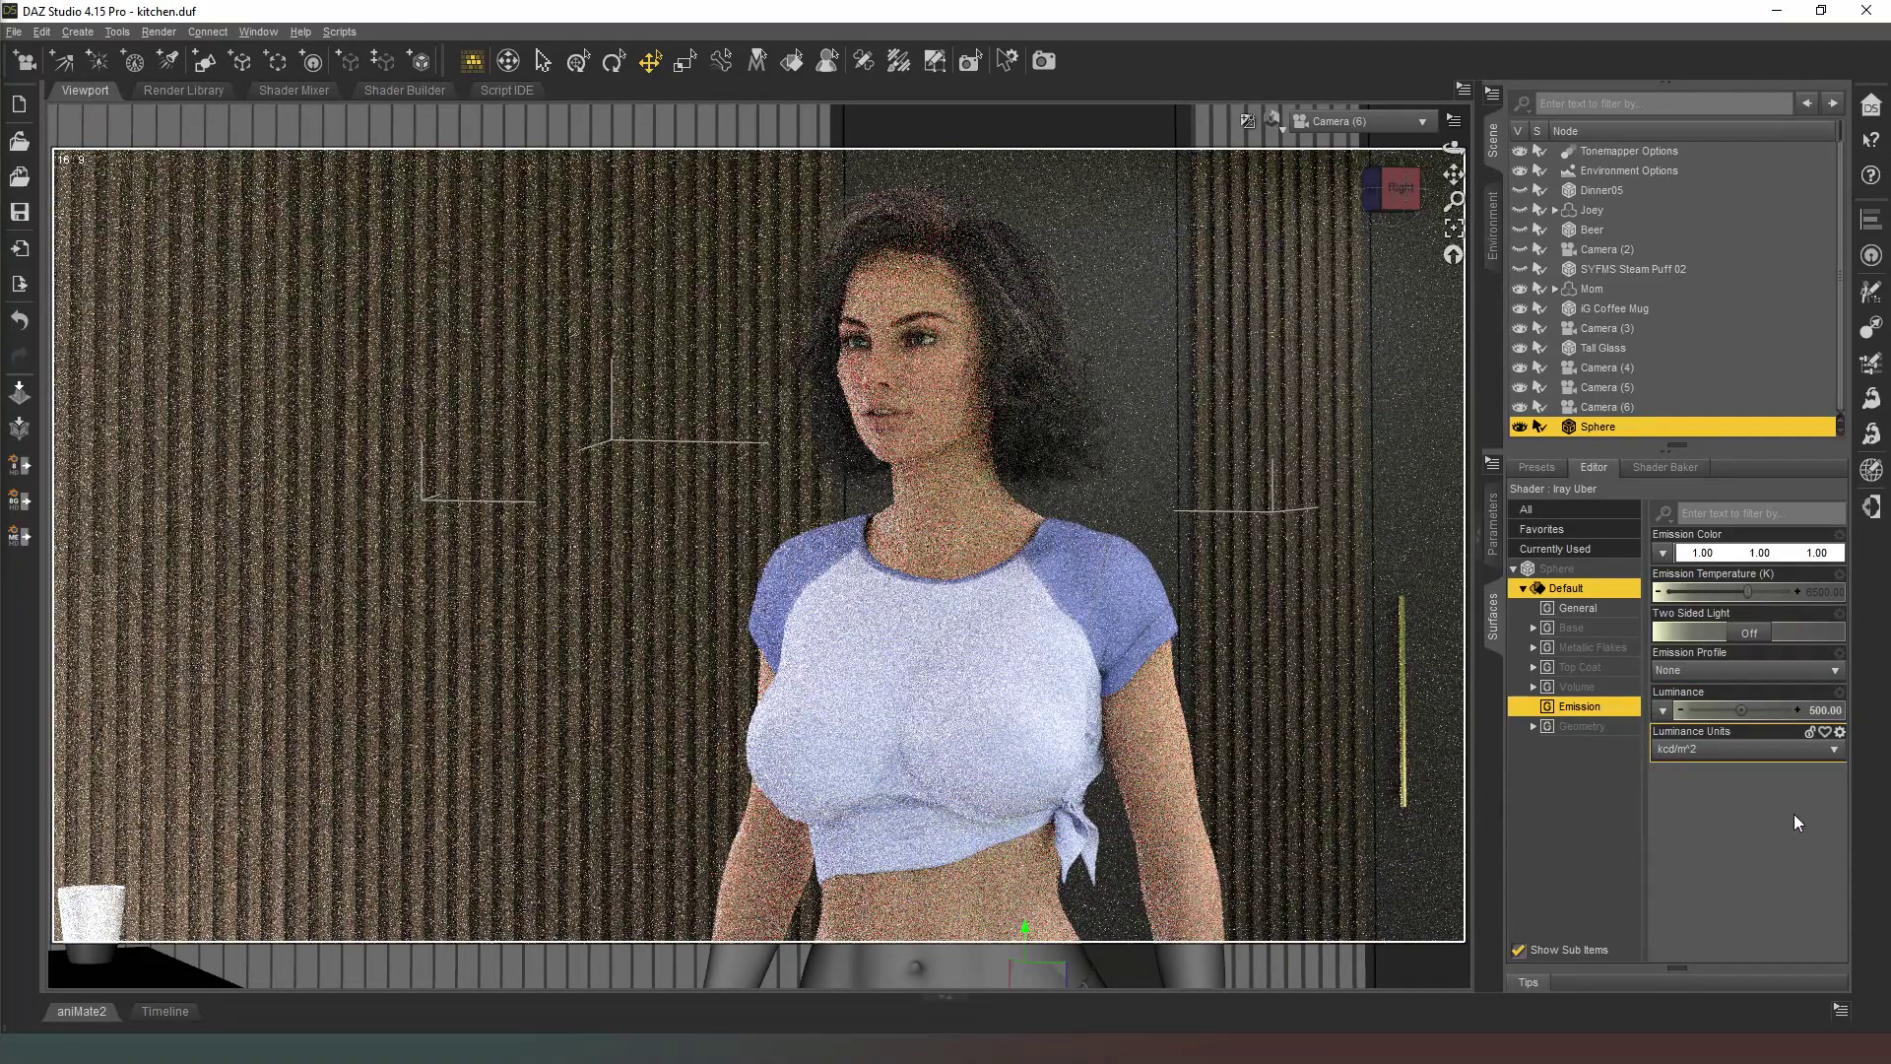
# - Start a full render of the Camera (6) shot
pyautogui.click(1044, 61)
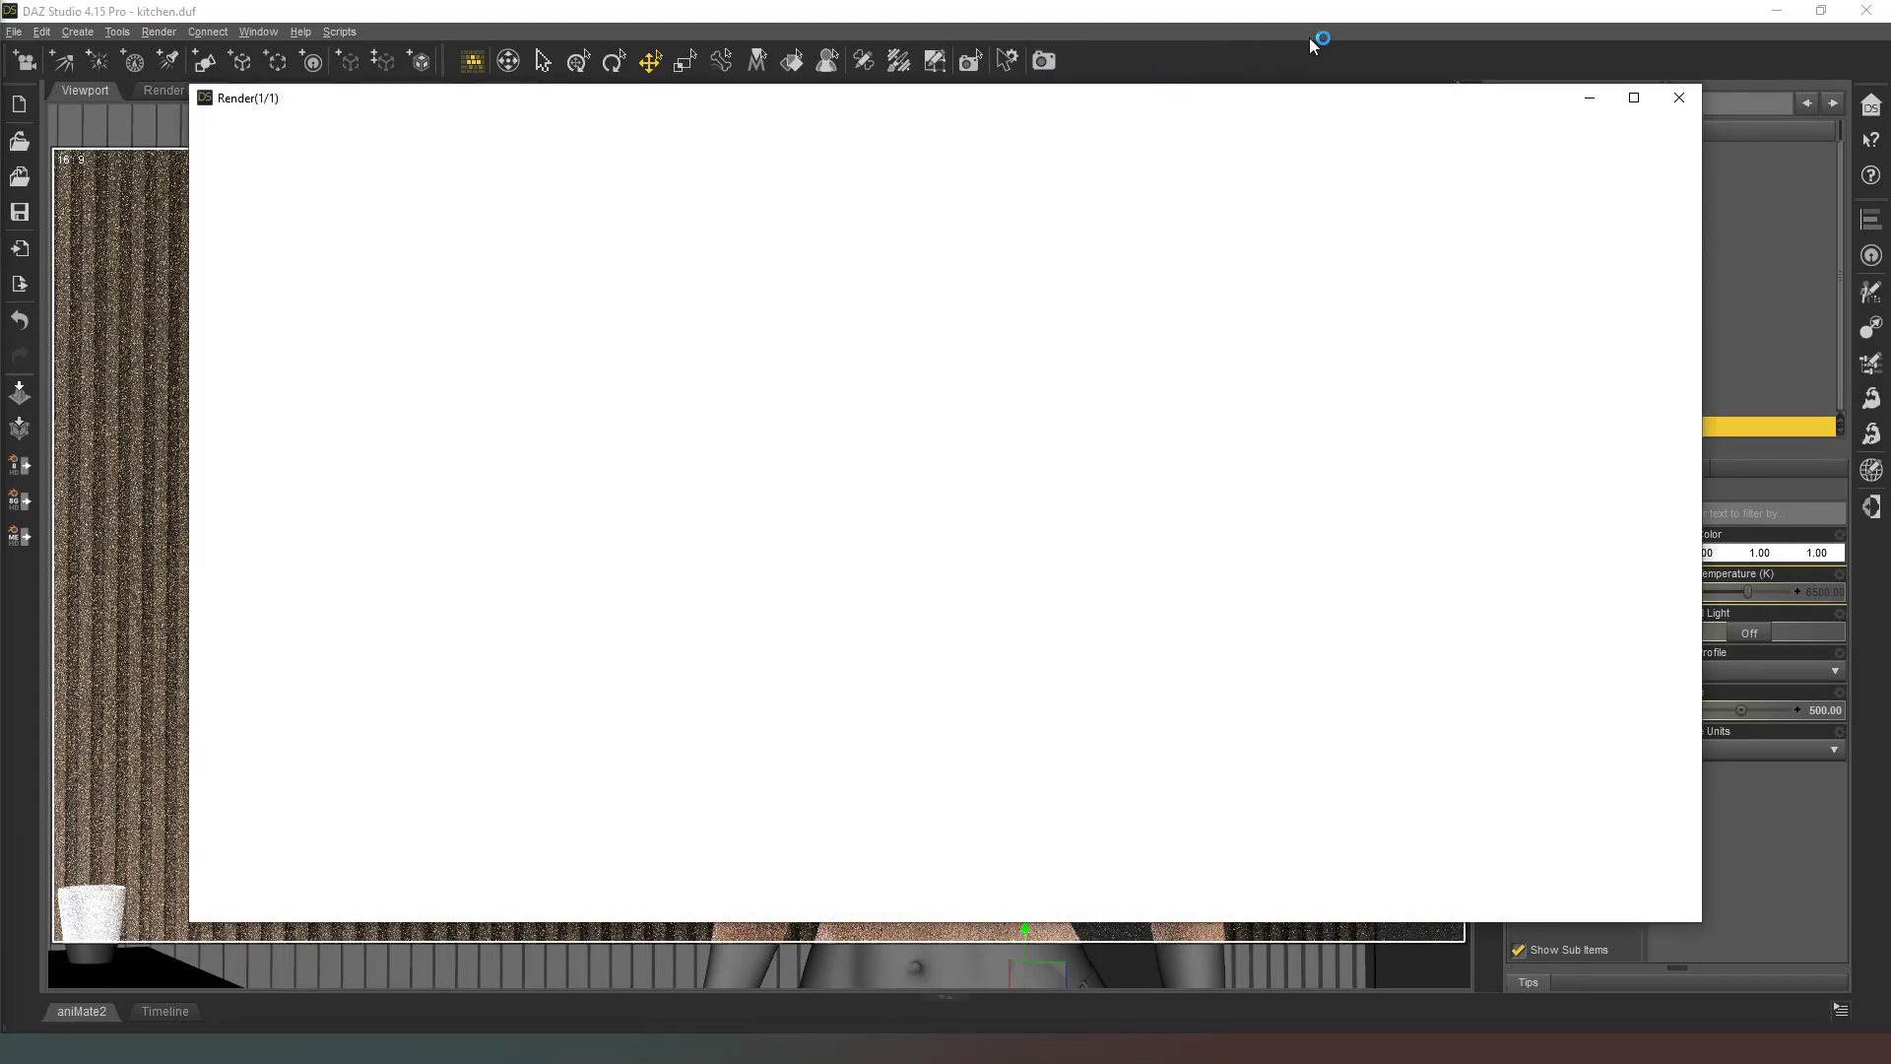